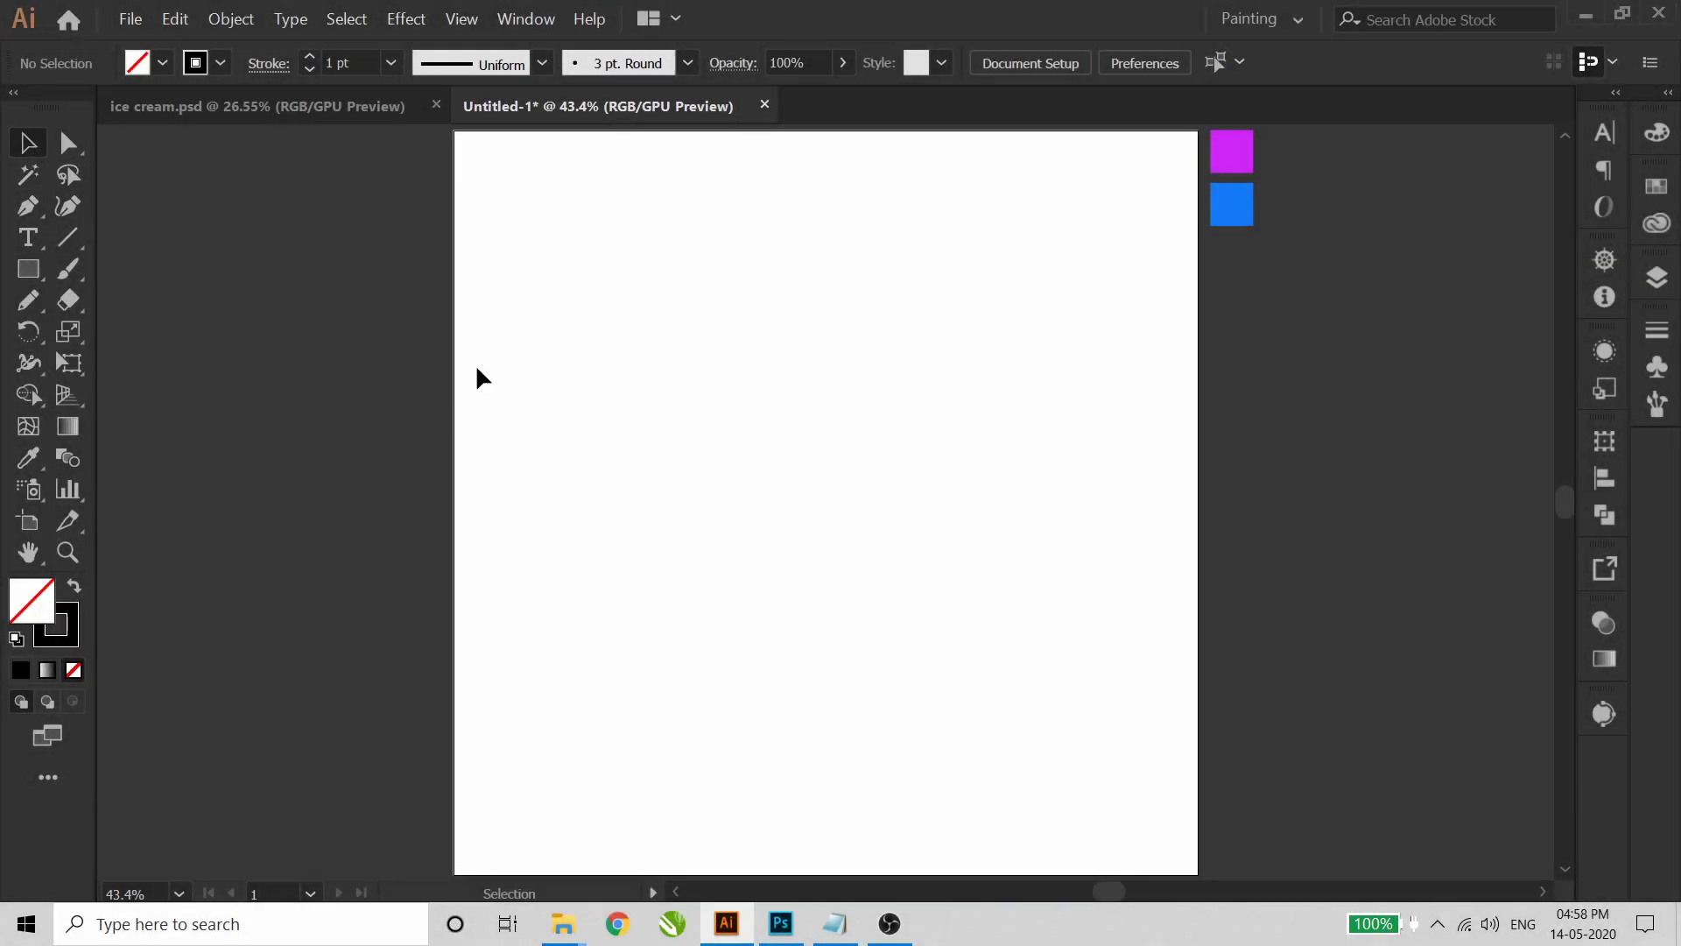
# - Draw a rectangle covering the whole artboard and fill it with the default linear gradient
pyautogui.press('m')
pyautogui.moveTo(454, 131)
pyautogui.mouseDown()
pyautogui.moveTo(1049, 768)
pyautogui.moveTo(1198, 874)
pyautogui.mouseUp()
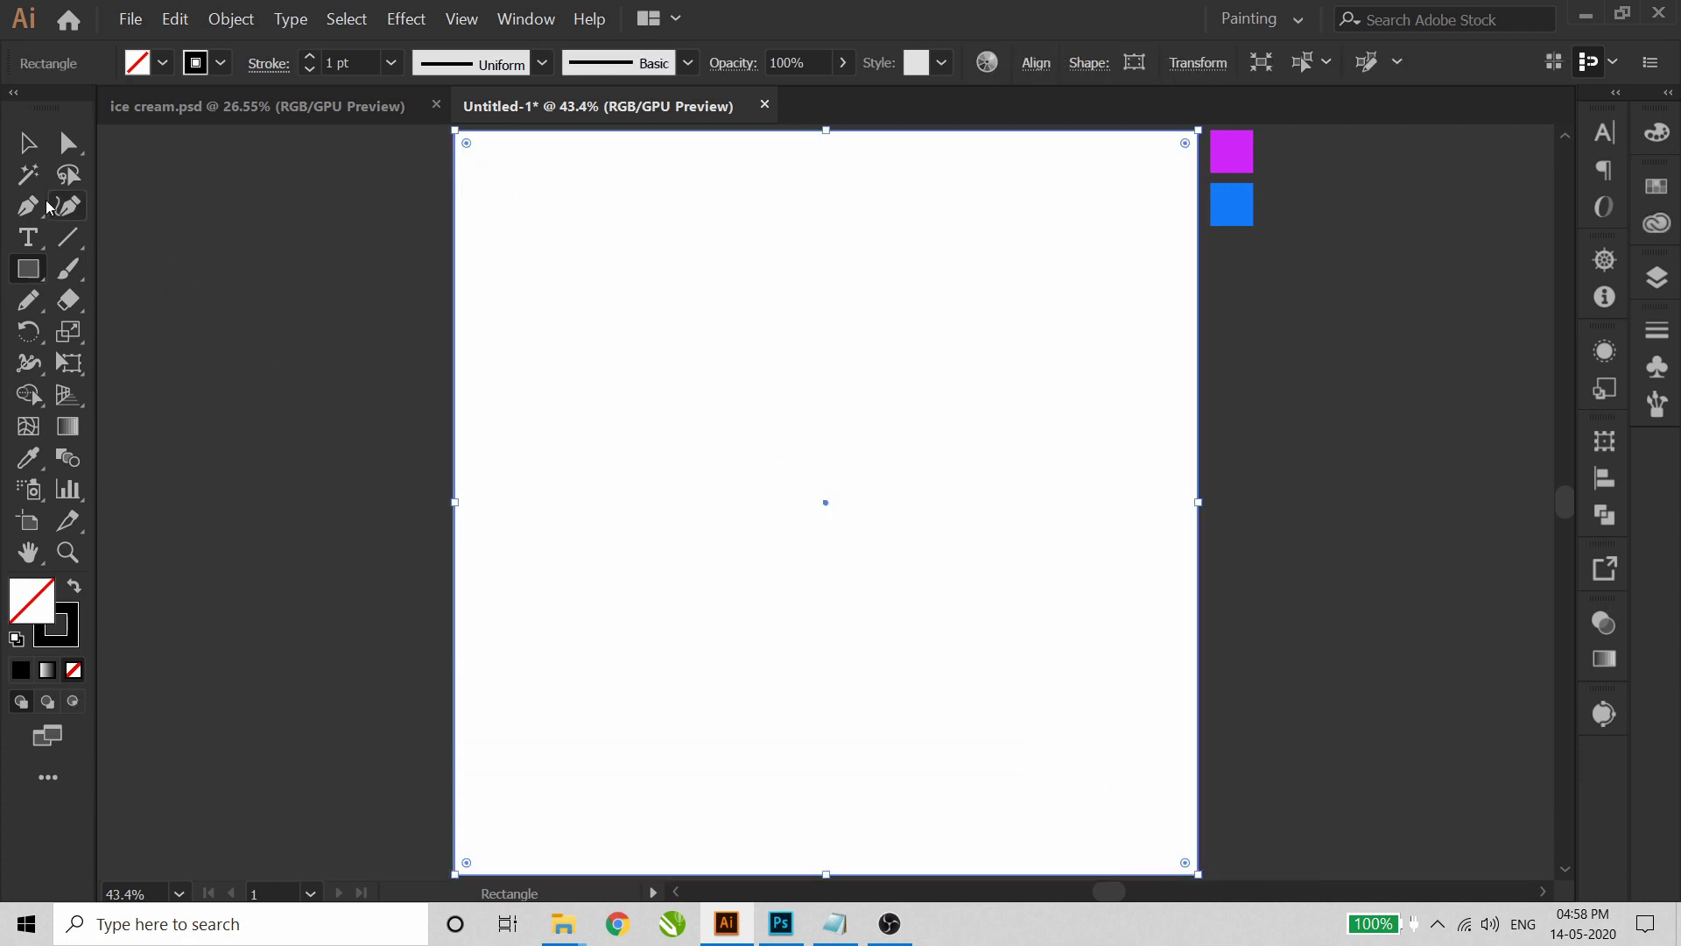
pyautogui.press('v')
pyautogui.click(1616, 667)
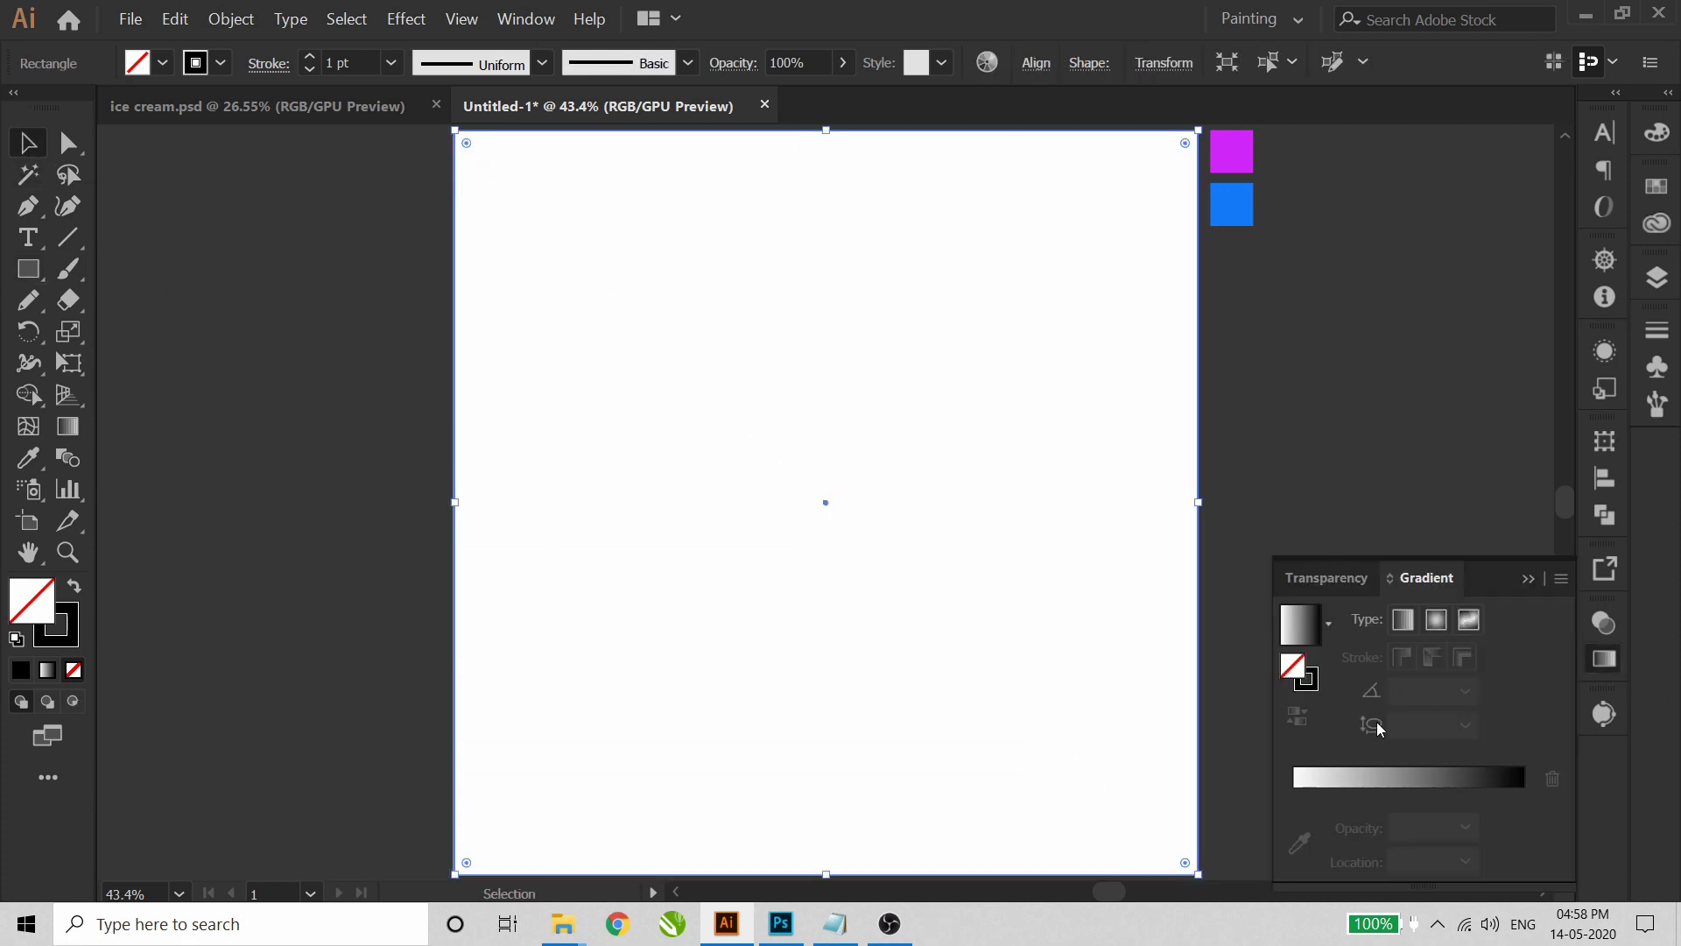
pyautogui.click(1381, 777)
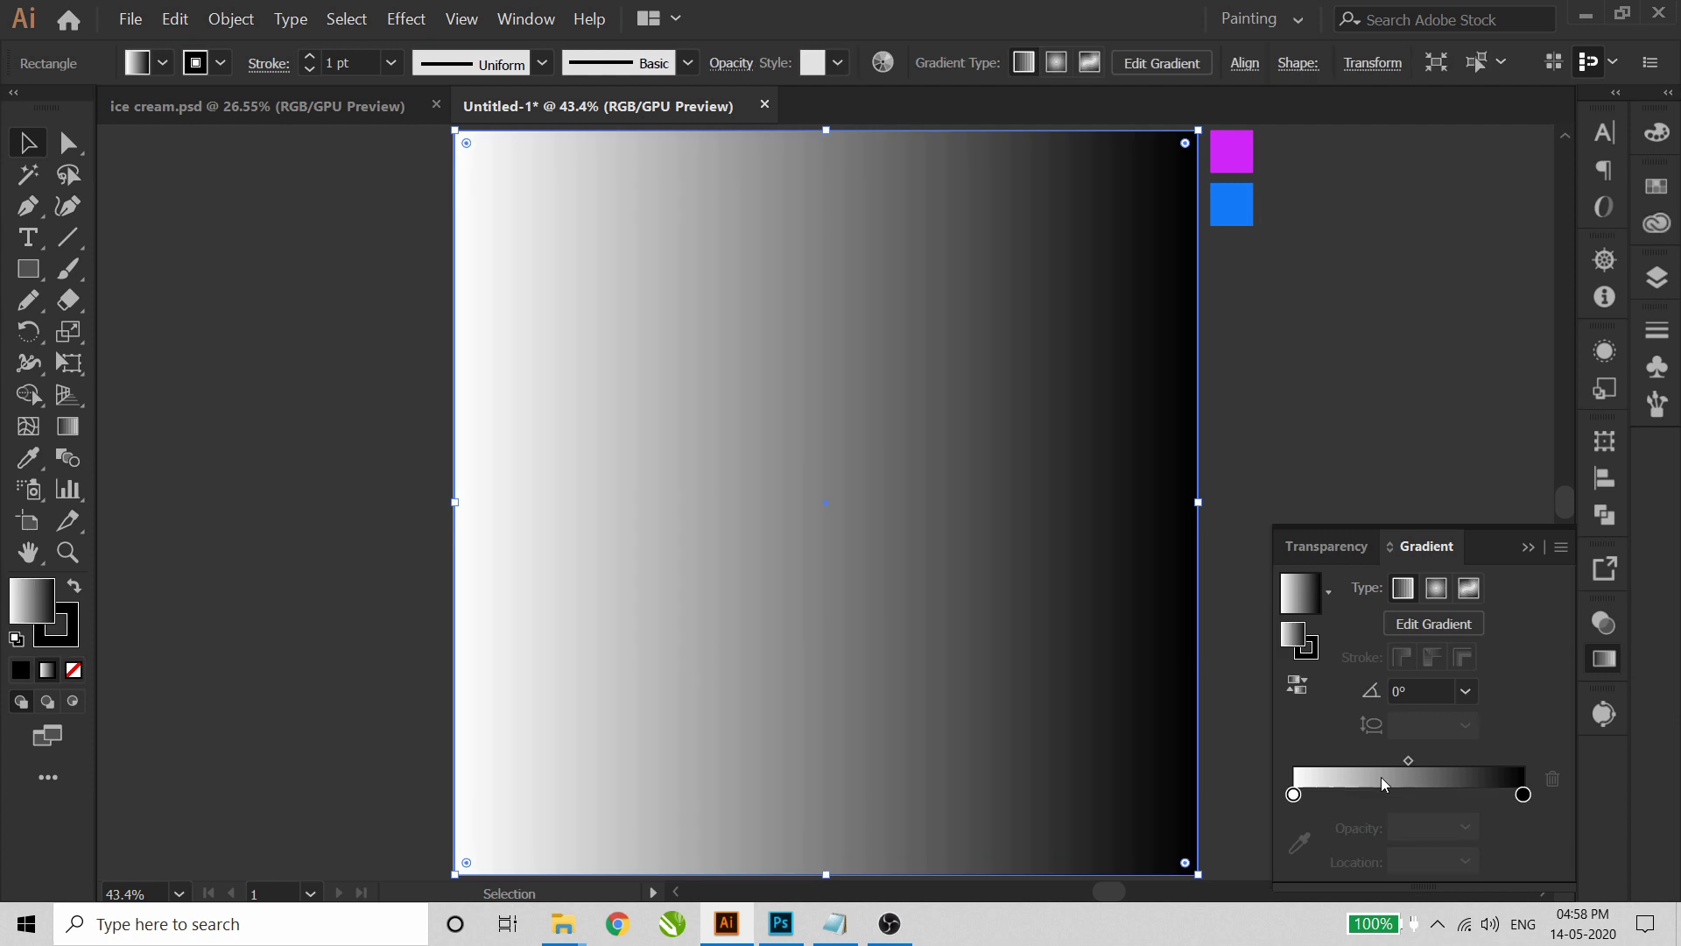
# - Recolour the rectangle's gradient, sampling the blue swatch for the end stop and the magenta swatch for the start stop
pyautogui.click(1523, 793)
pyautogui.click(1299, 833)
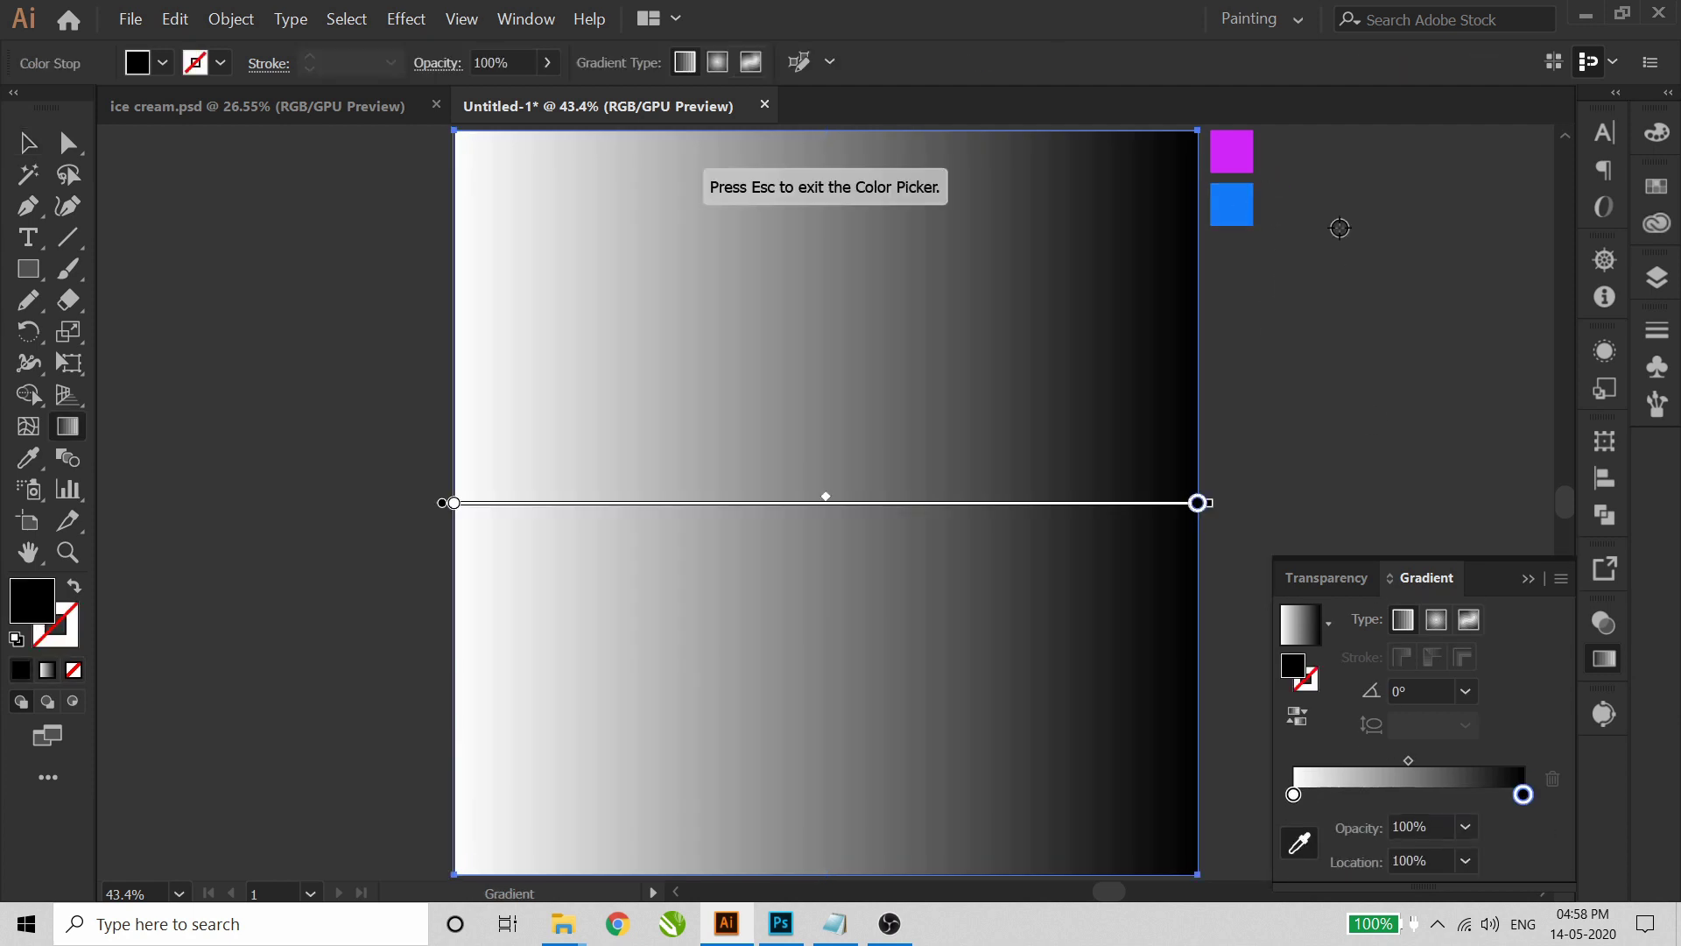
pyautogui.click(1232, 204)
pyautogui.click(1294, 793)
pyautogui.click(1299, 833)
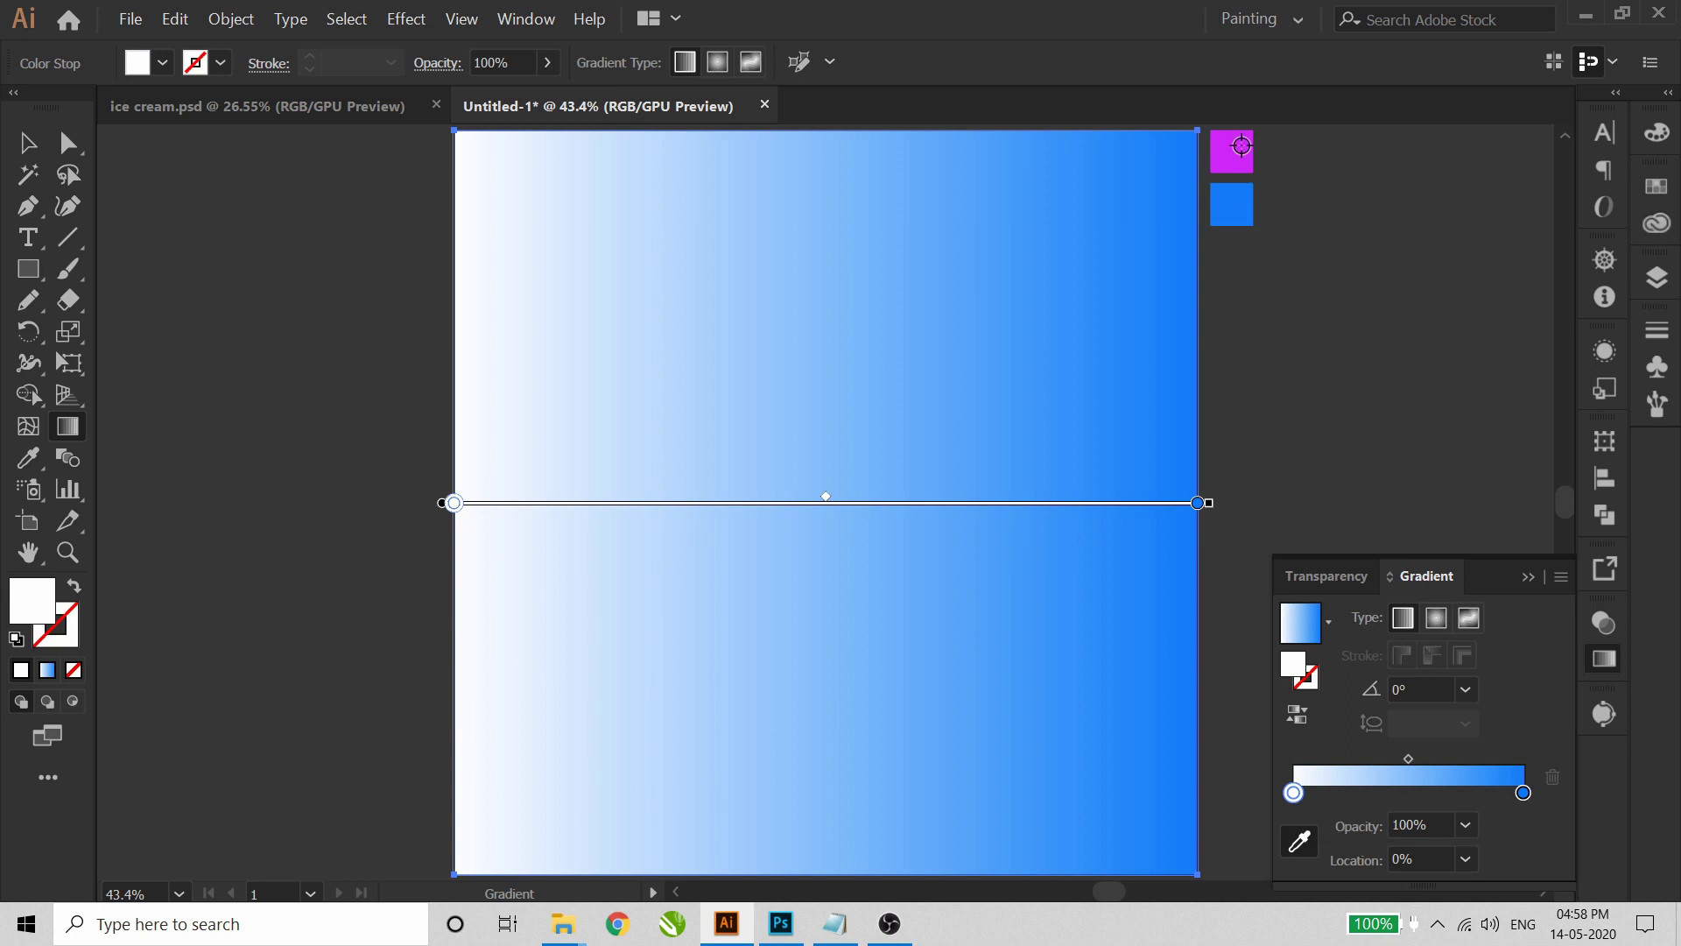
pyautogui.click(1231, 152)
pyautogui.click(28, 153)
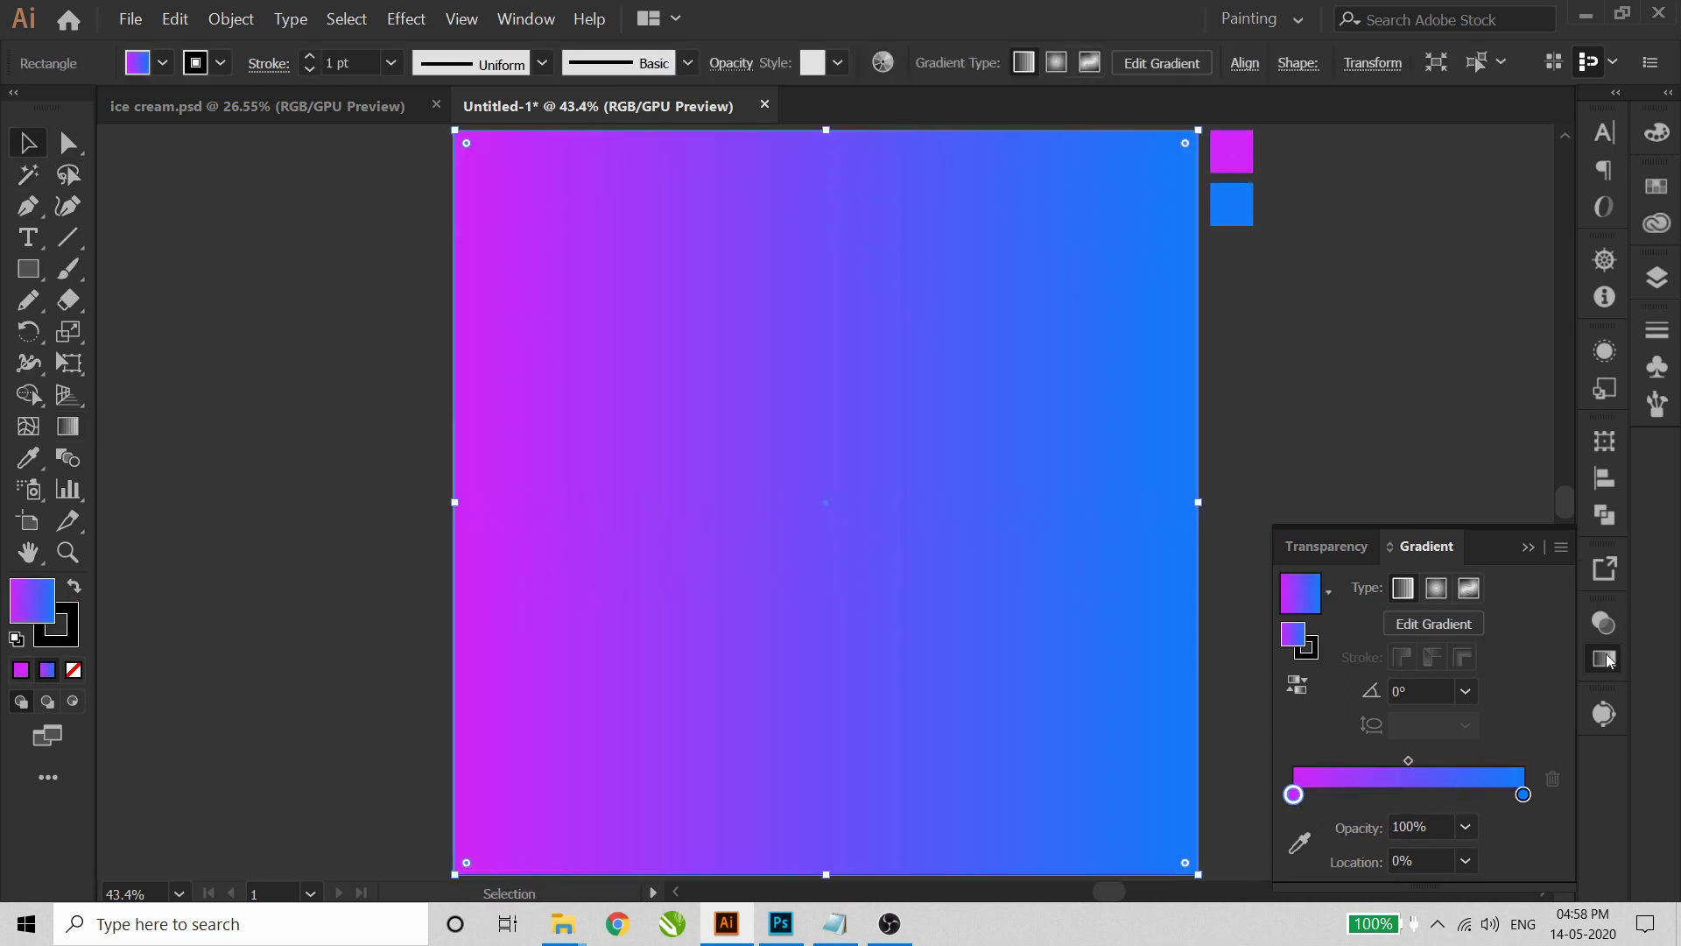
# - Redirect the background gradient diagonally so magenta starts at the artboard's lower right and blue ends at its upper left
pyautogui.click(68, 428)
pyautogui.moveTo(1085, 796); pyautogui.dragTo(504, 146)
pyautogui.moveTo(1085, 740)
pyautogui.mouseDown()
pyautogui.moveTo(724, 465)
pyautogui.moveTo(479, 175)
pyautogui.mouseUp()
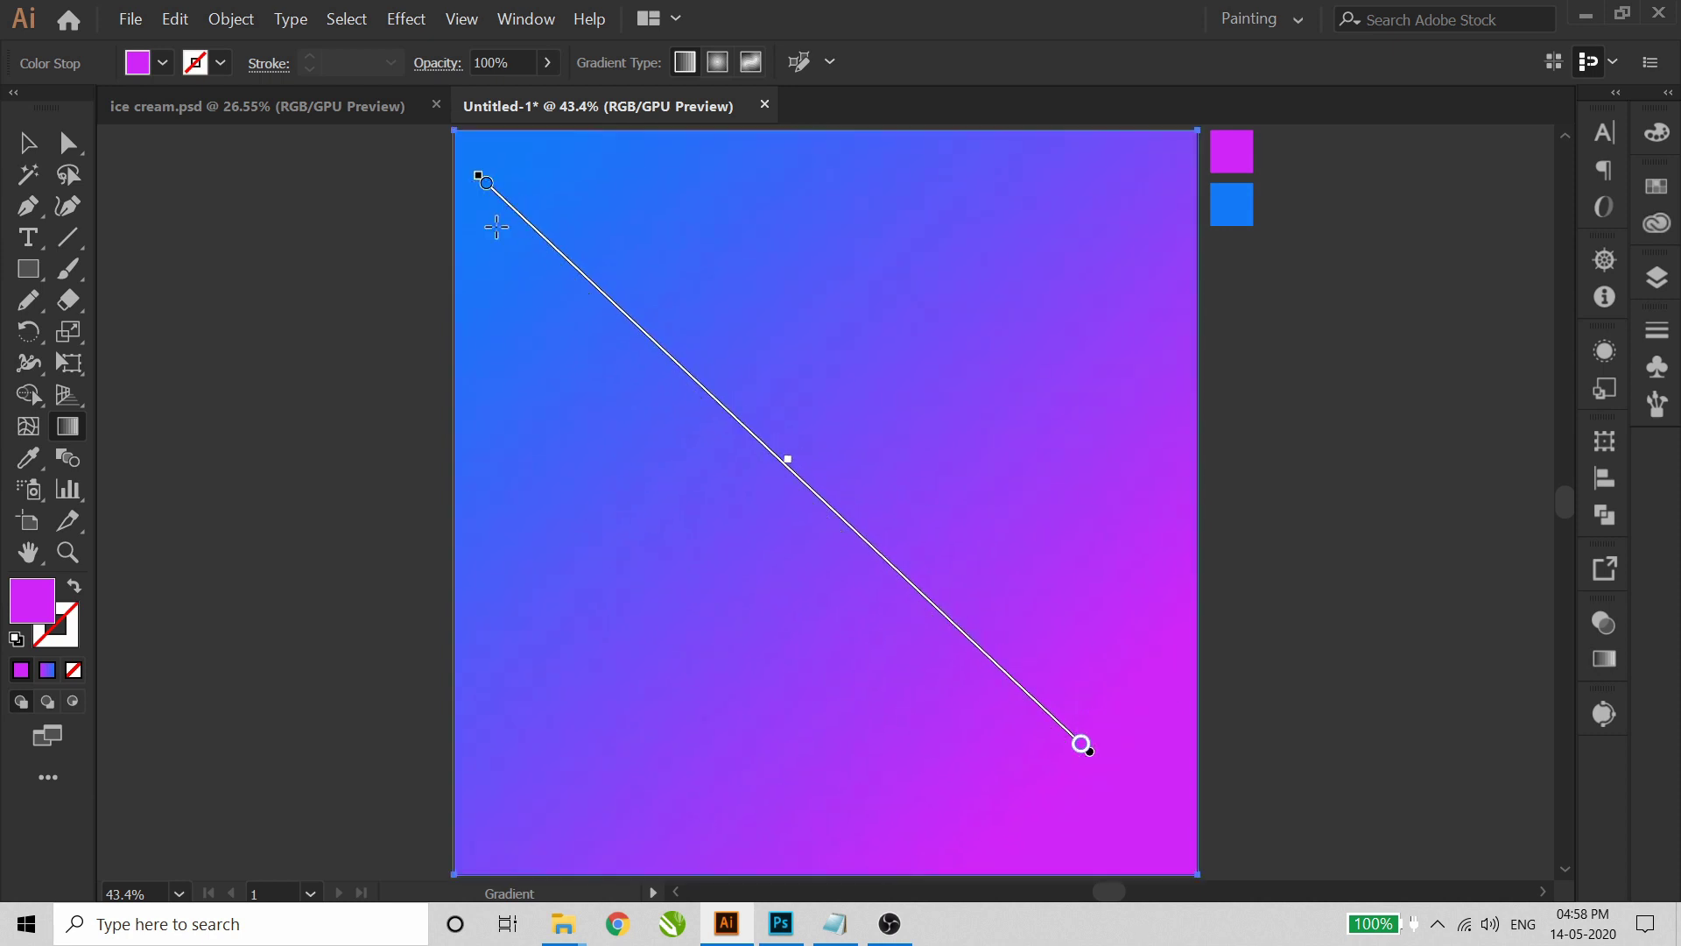
pyautogui.click(28, 142)
pyautogui.click(1261, 661)
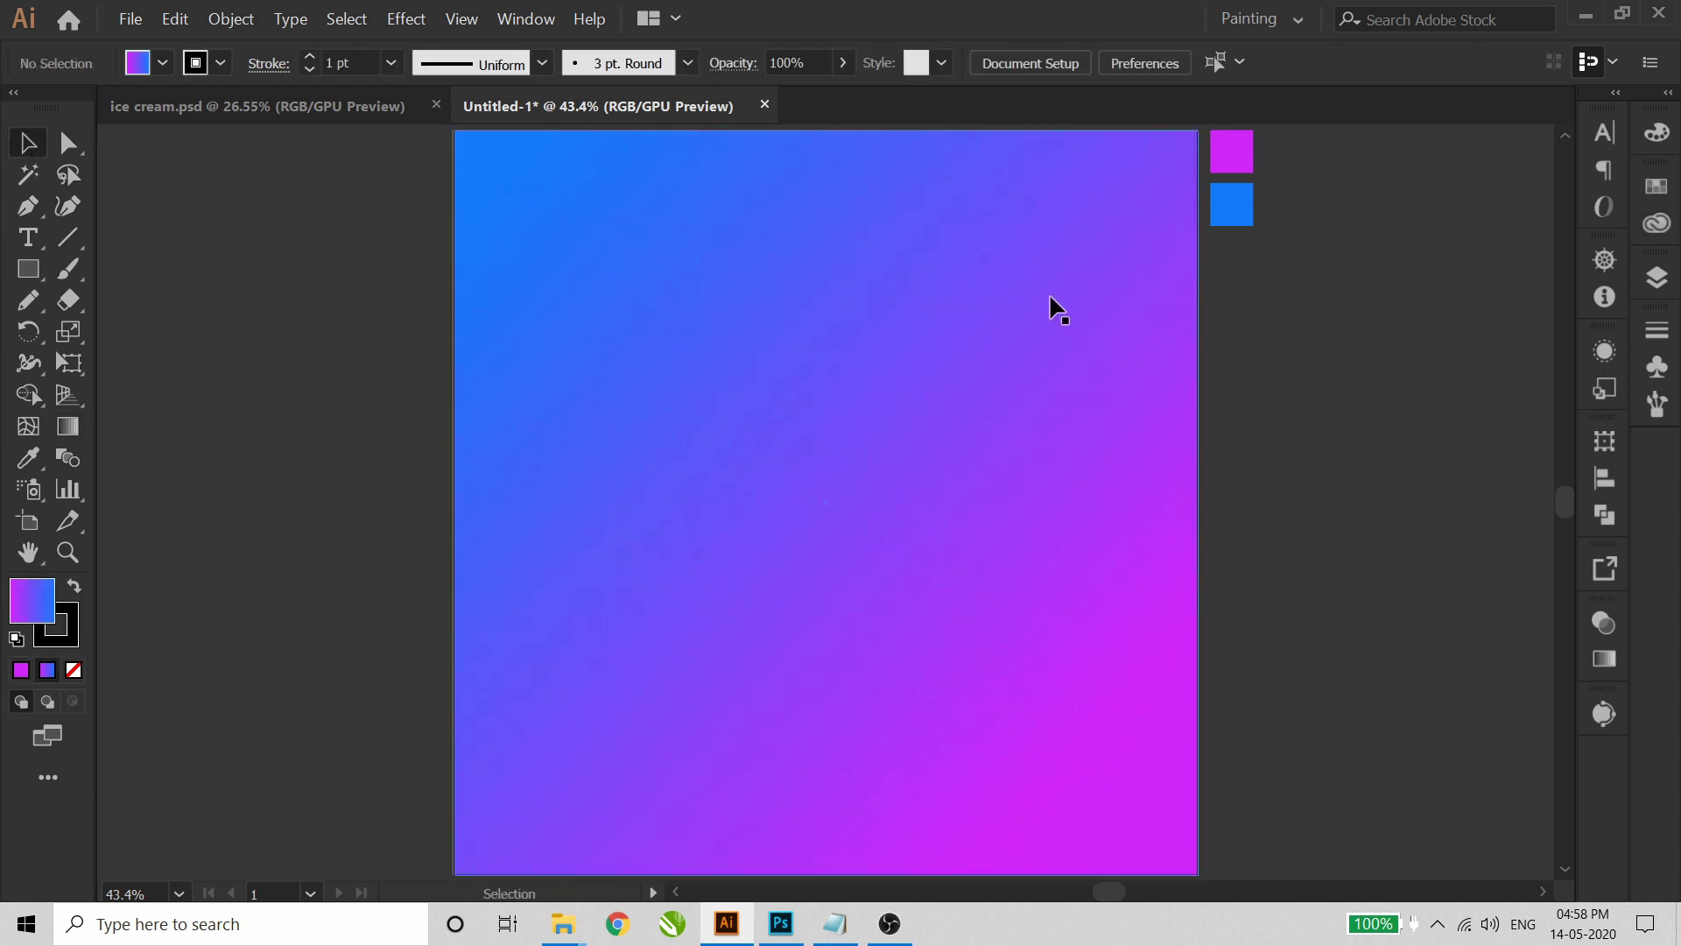
pyautogui.click(785, 876)
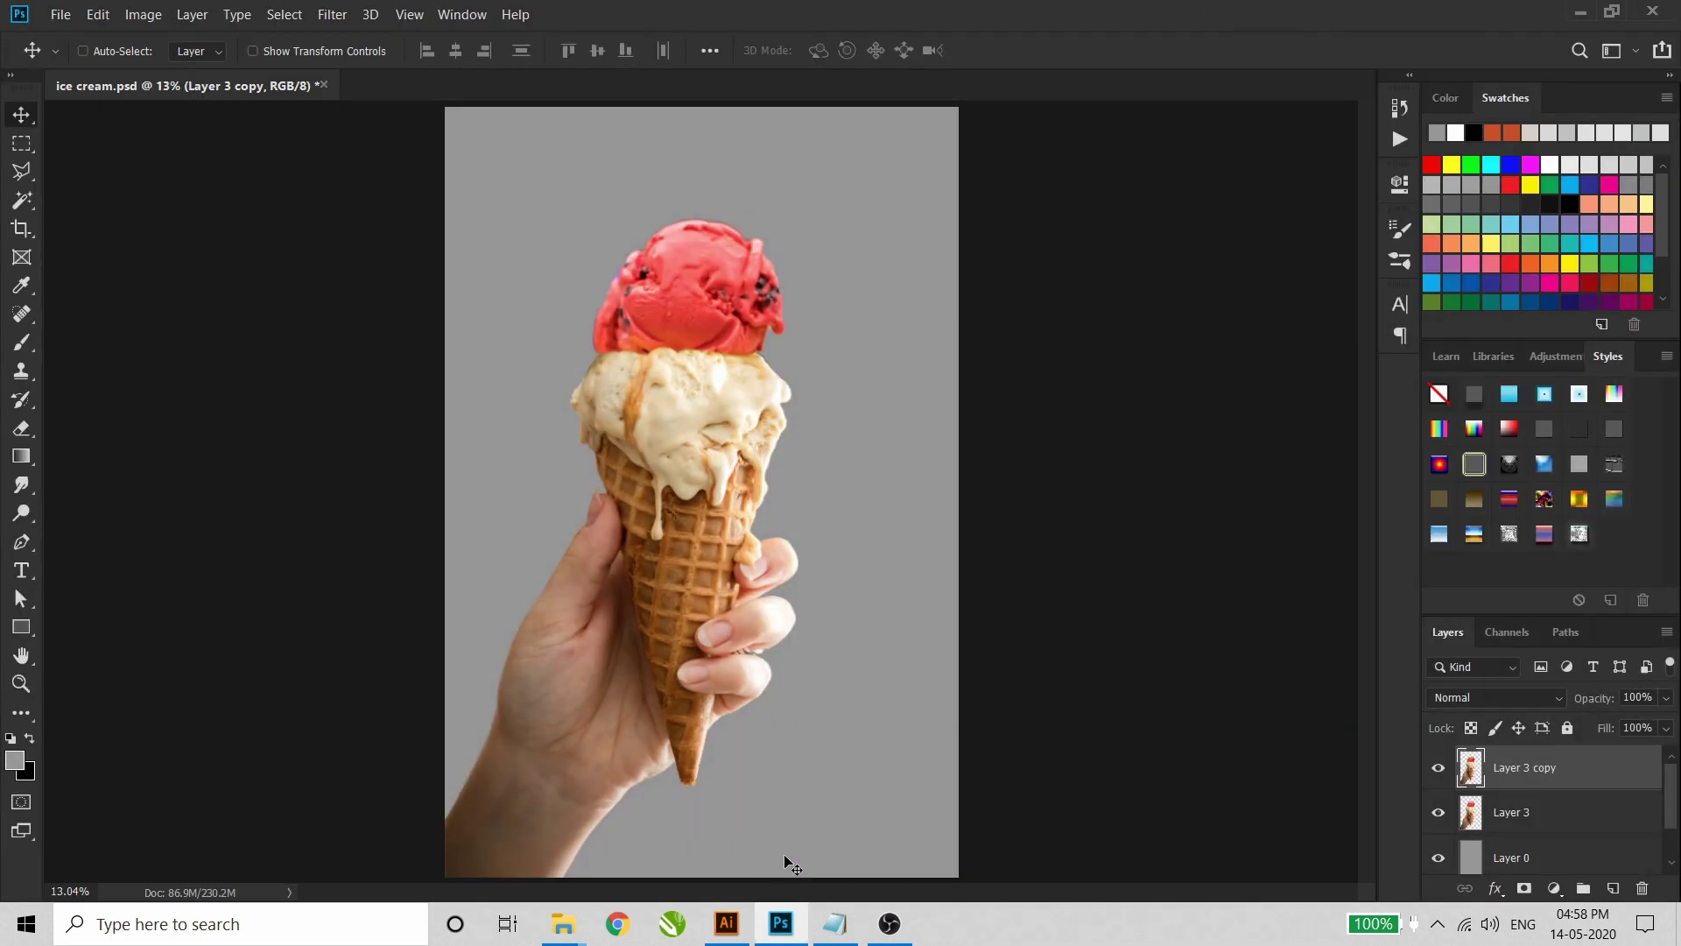
pyautogui.moveTo(680, 488); pyautogui.dragTo(742, 509)
pyautogui.hotkey('ctrl', 'z')
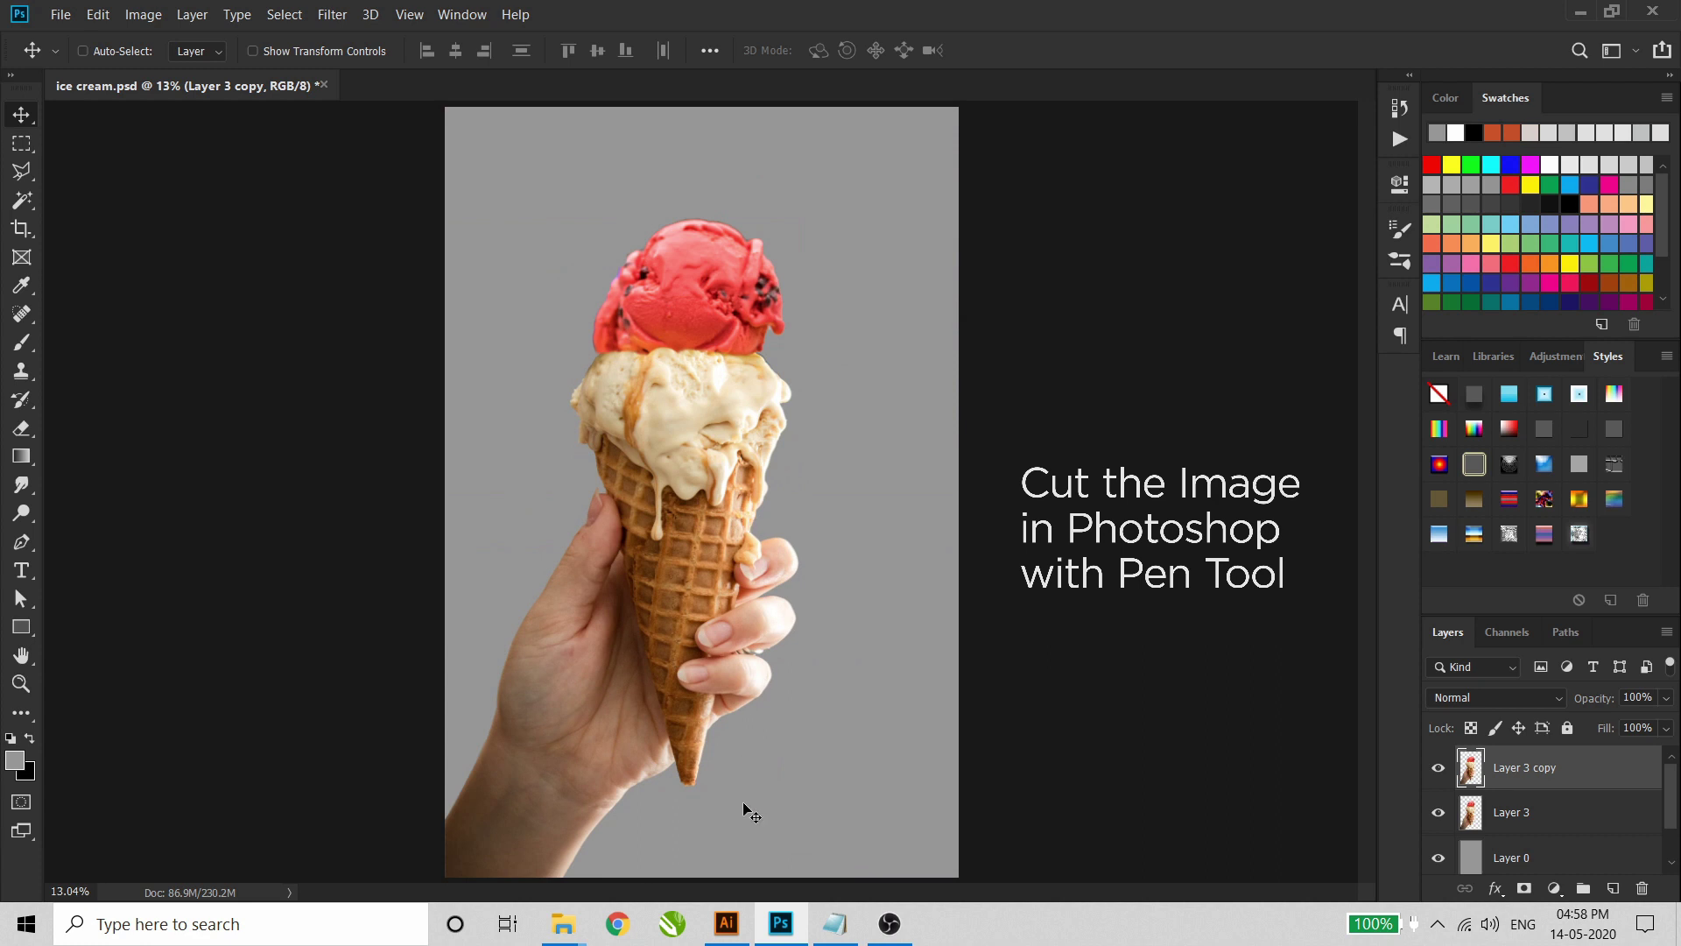
pyautogui.click(727, 924)
# - Open the ice cream Photoshop file from the p2 folder and select the cut-out image
pyautogui.click(130, 18)
pyautogui.click(155, 86)
pyautogui.click(245, 154)
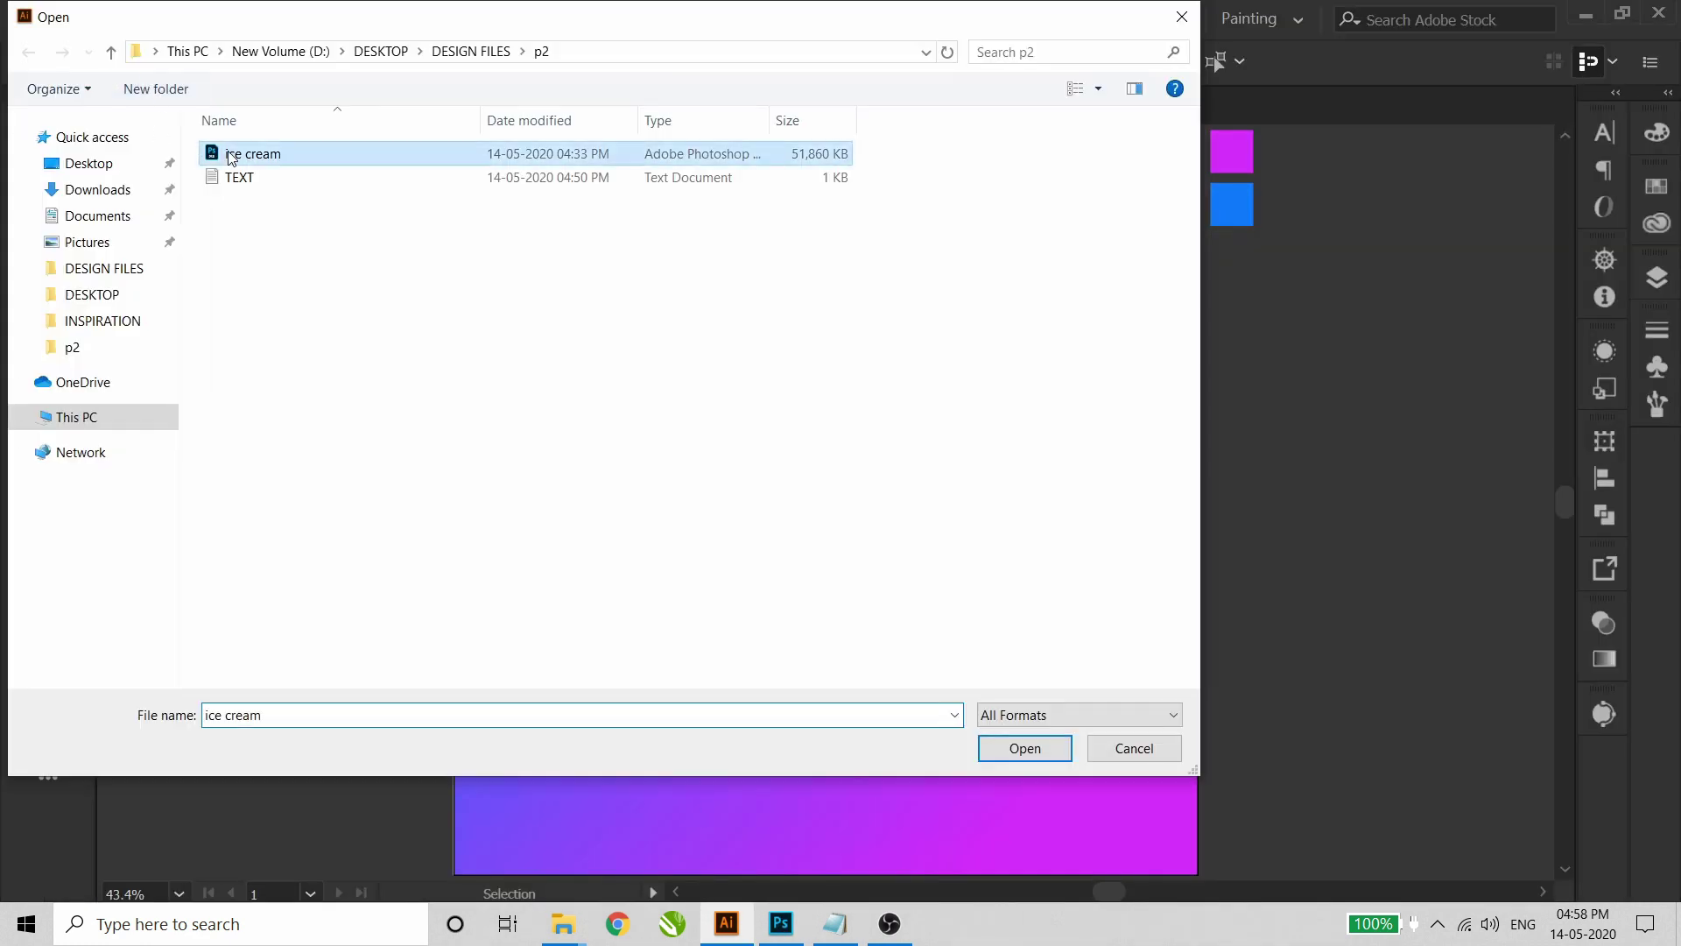
pyautogui.click(1005, 750)
pyautogui.click(943, 503)
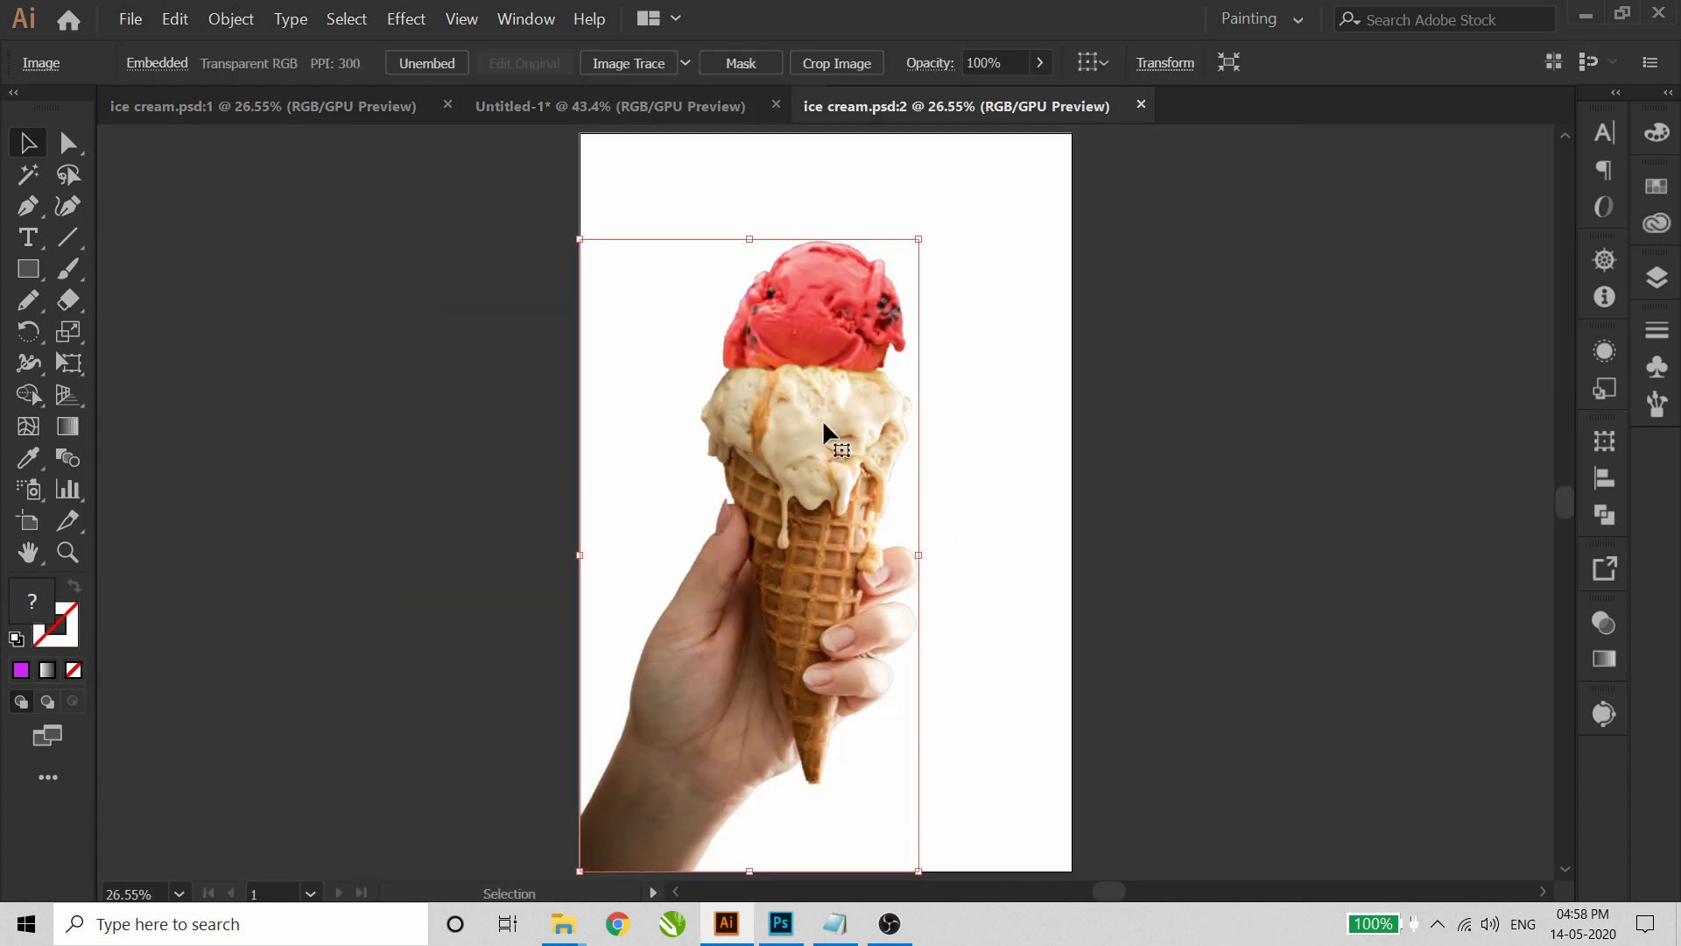
# - Scale the cut-out ice cream image down to about half its size and copy it
pyautogui.moveTo(919, 238)
pyautogui.mouseDown()
pyautogui.moveTo(771, 446)
pyautogui.moveTo(754, 546)
pyautogui.mouseUp()
pyautogui.rightClick(744, 607)
pyautogui.click(232, 20)
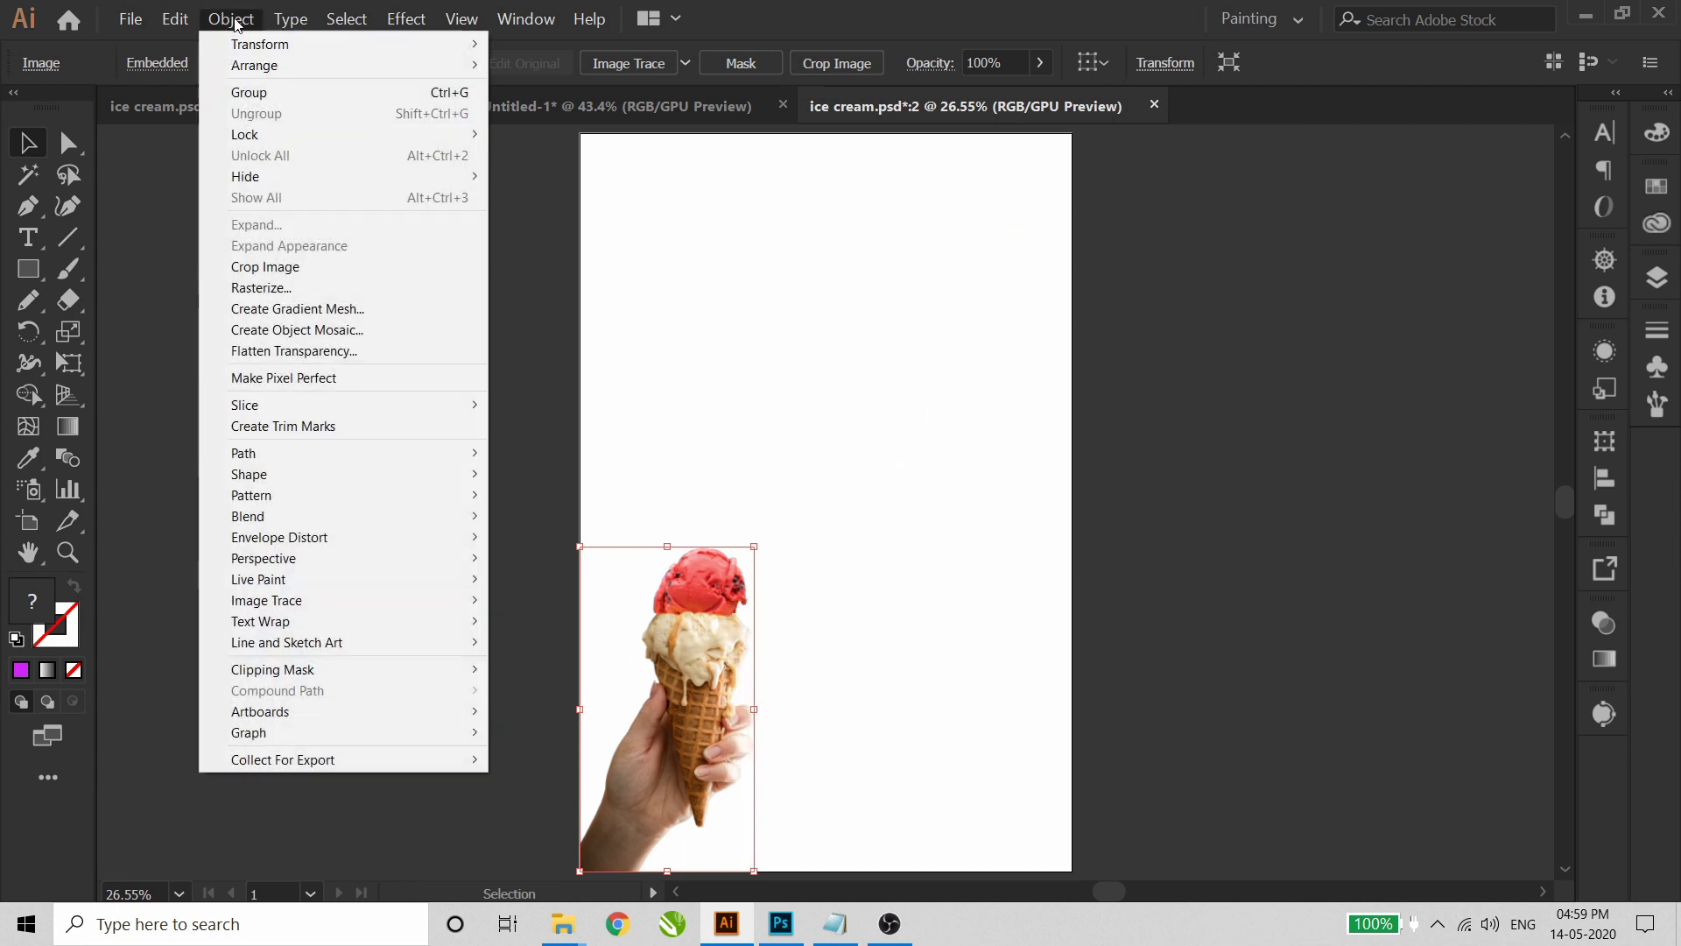
pyautogui.click(175, 19)
pyautogui.click(382, 107)
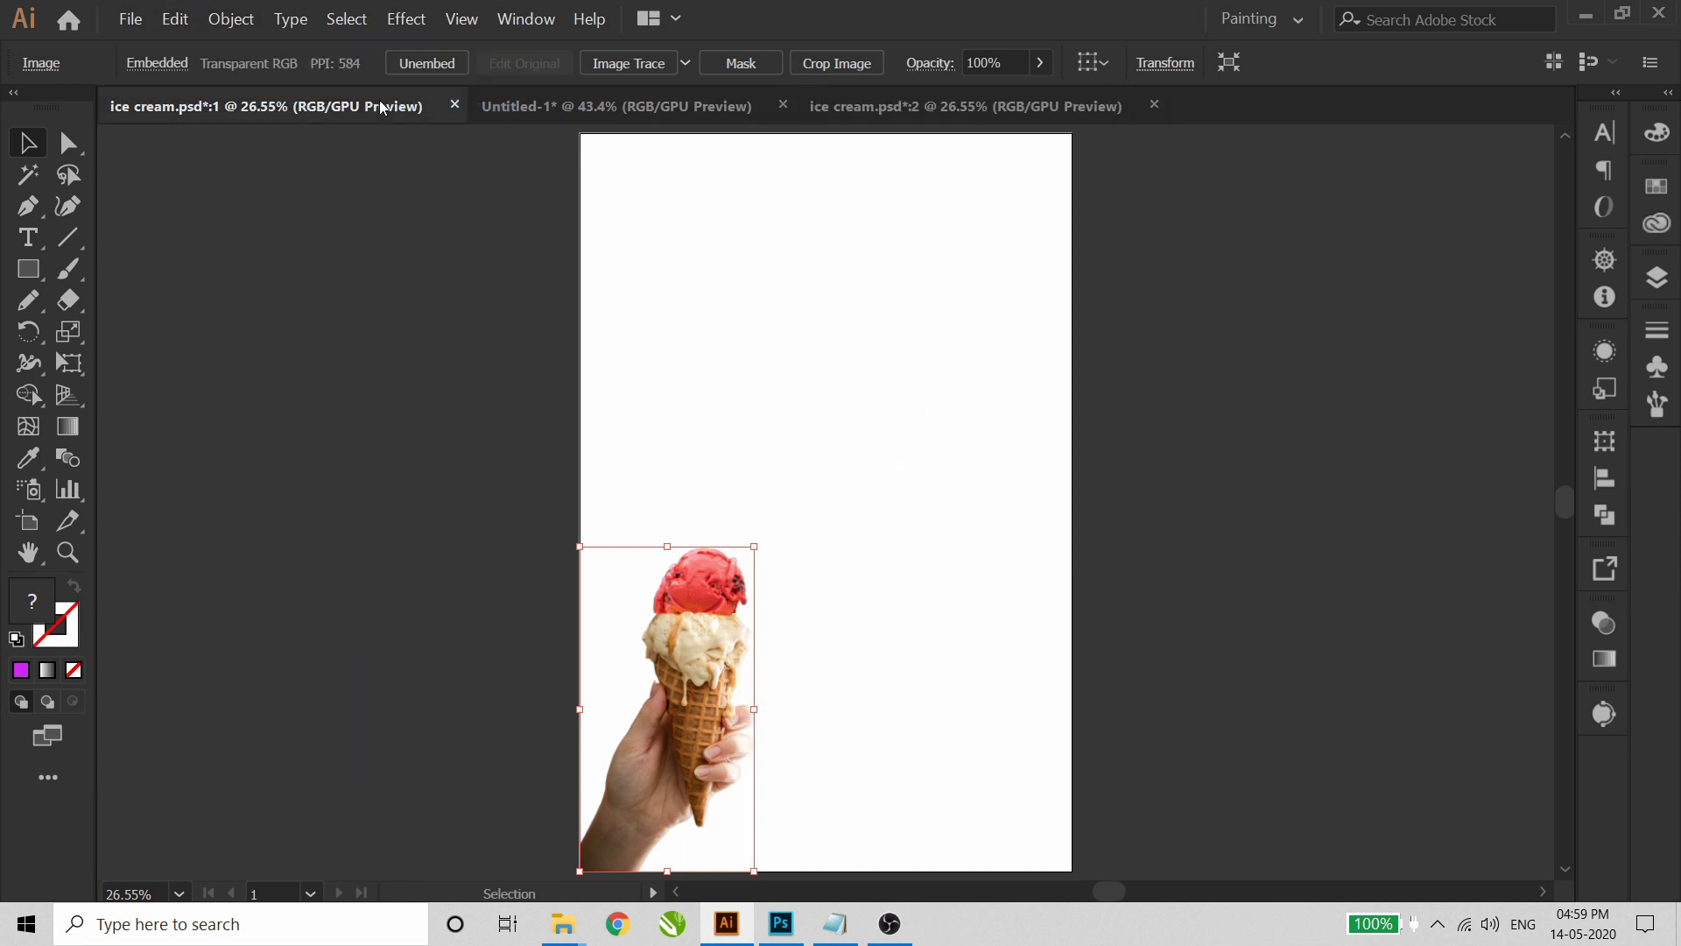
# - Paste the ice cream image into Untitled-1, enlarge it slightly and place it right of centre, with the wrist at the artboard's lower edge
pyautogui.click(521, 106)
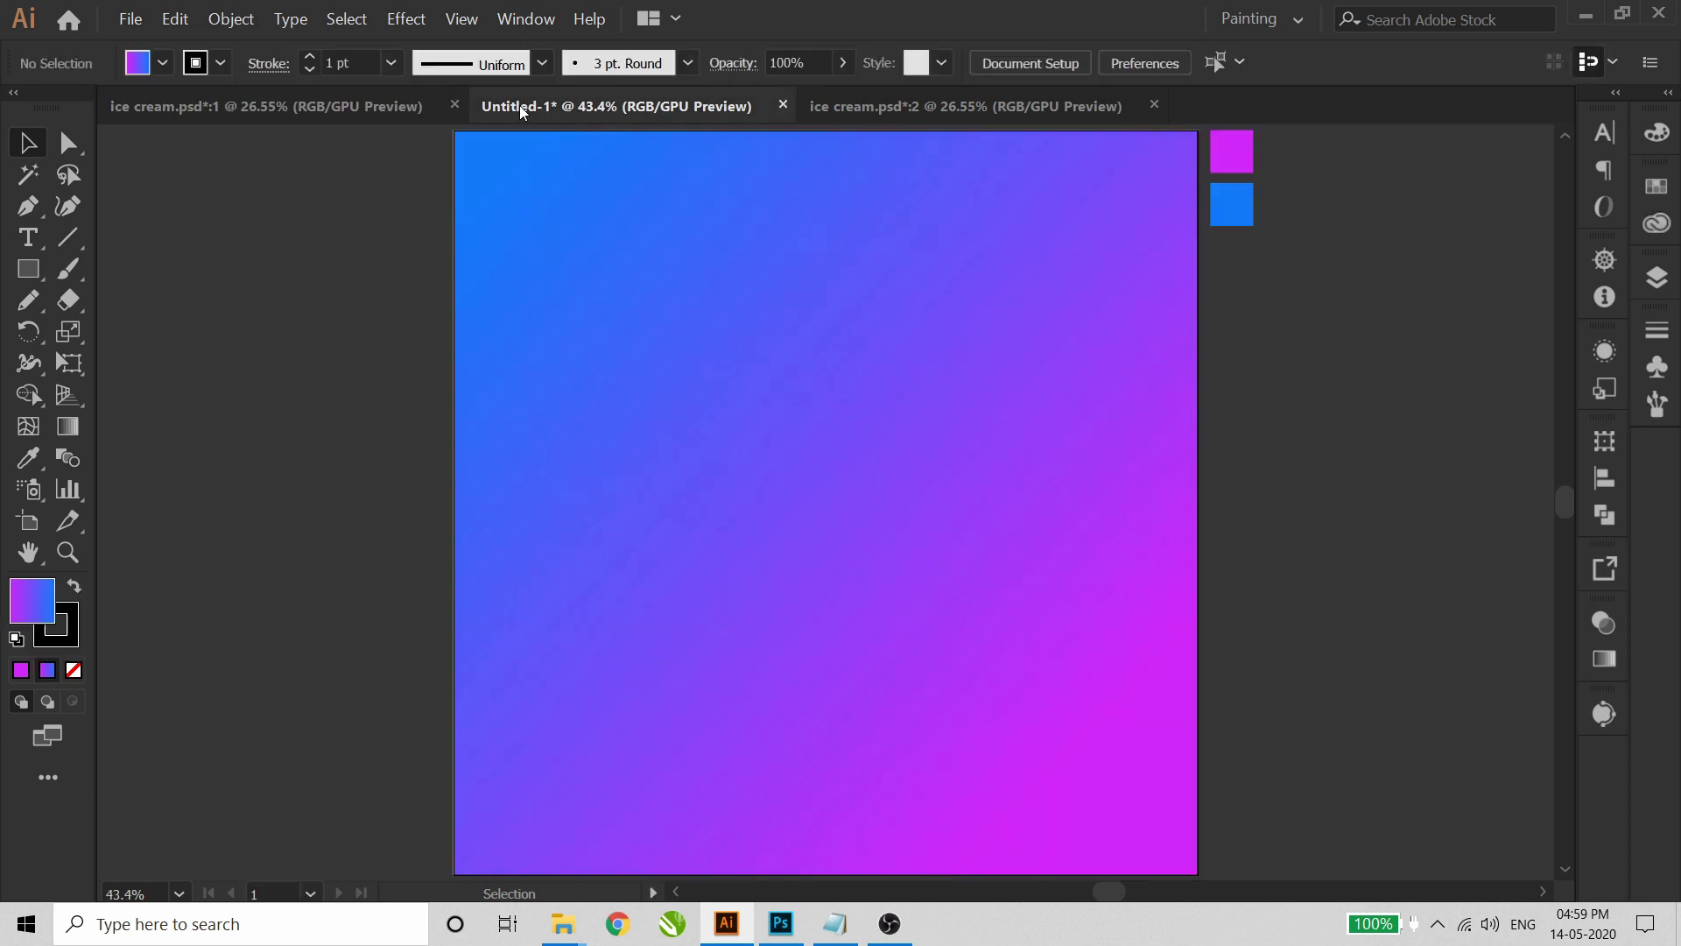
pyautogui.click(176, 19)
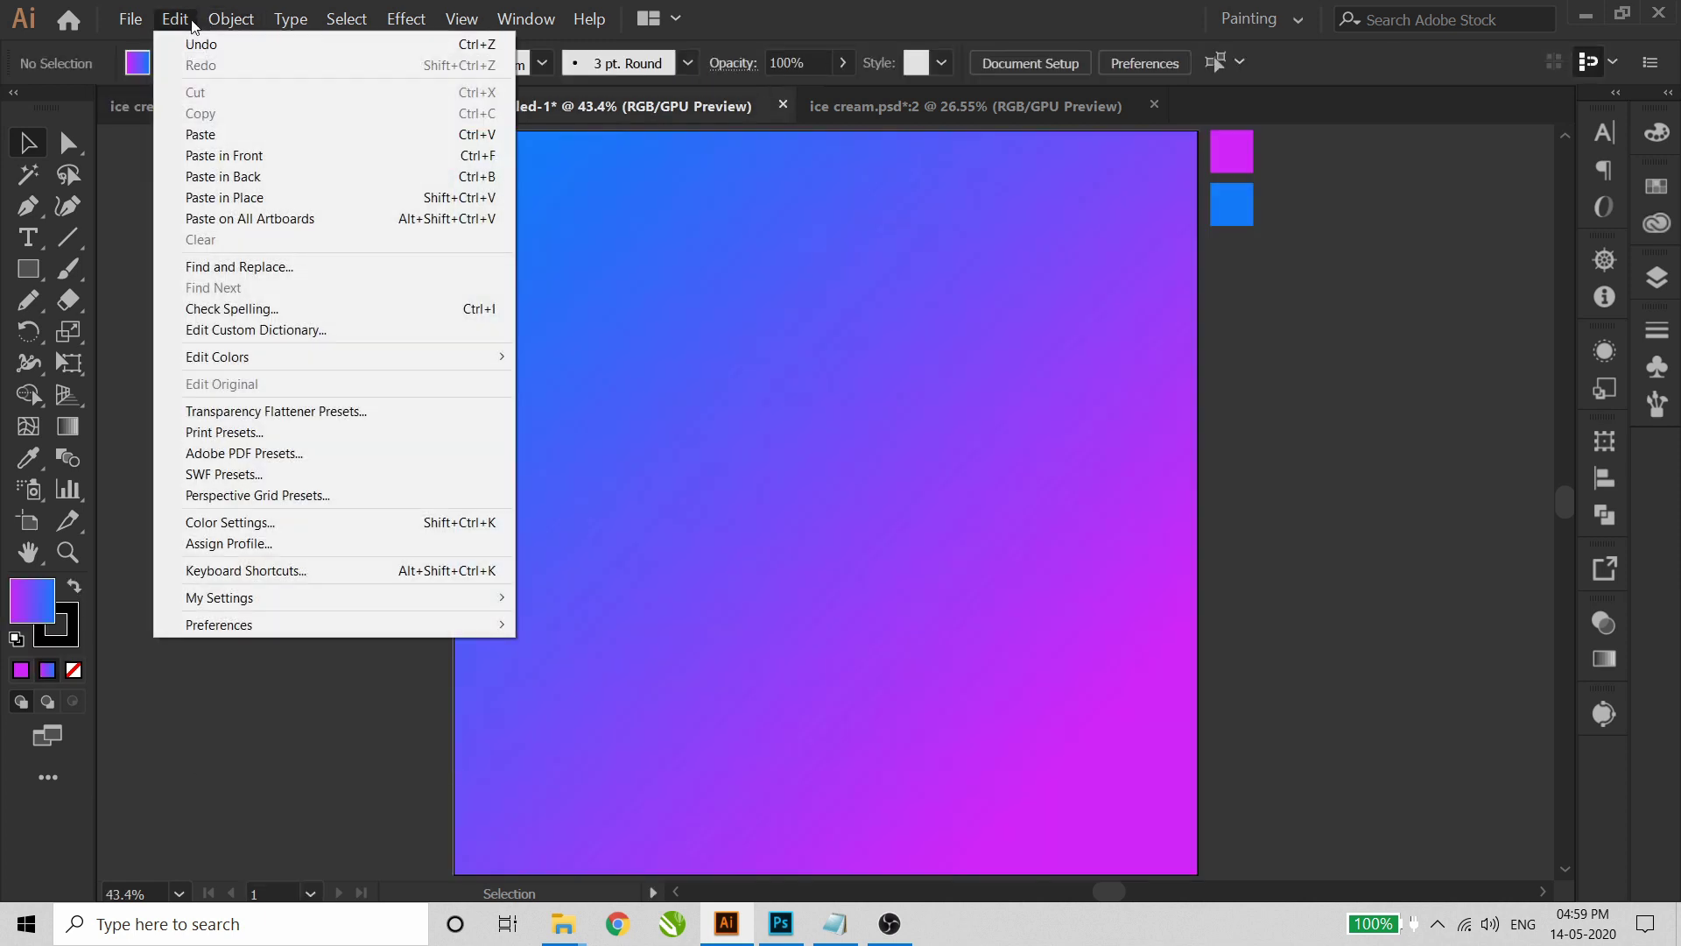
pyautogui.click(219, 129)
pyautogui.moveTo(878, 500); pyautogui.dragTo(836, 590)
pyautogui.moveTo(926, 387); pyautogui.dragTo(1016, 258)
pyautogui.moveTo(930, 568)
pyautogui.mouseDown()
pyautogui.moveTo(942, 623)
pyautogui.moveTo(935, 590)
pyautogui.mouseUp()
pyautogui.moveTo(1046, 286); pyautogui.dragTo(1019, 340)
pyautogui.moveTo(944, 571); pyautogui.dragTo(956, 583)
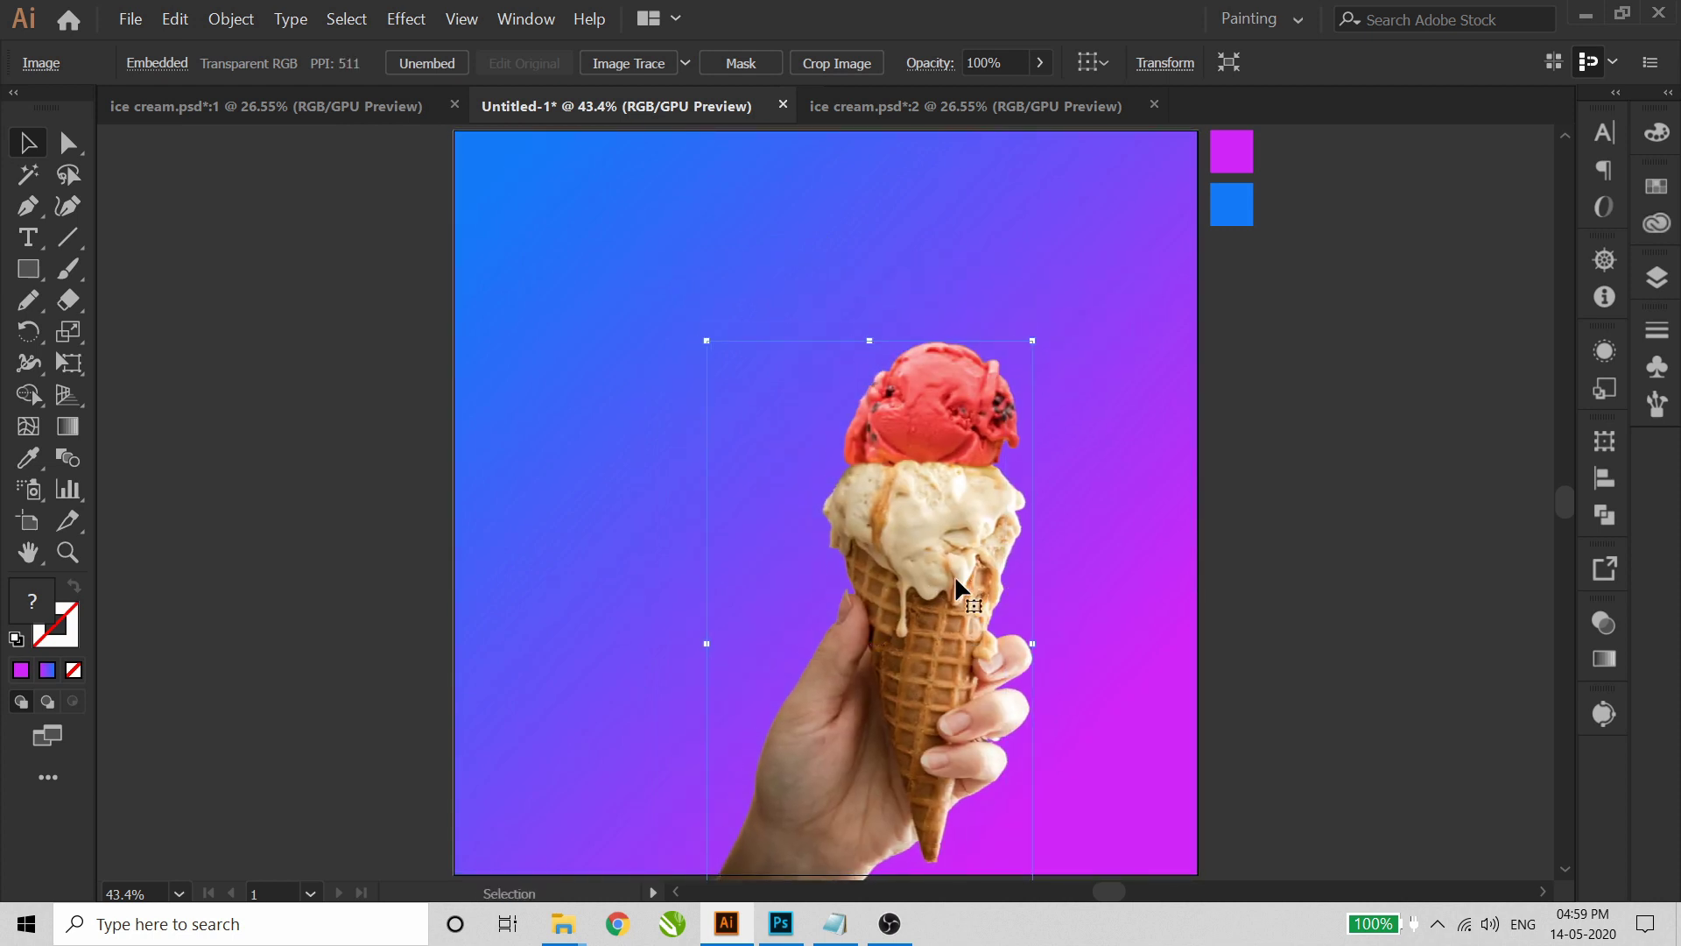
pyautogui.click(1231, 555)
# - Open the TEXT file from the p2 folder in Notepad to get the ad copy
pyautogui.moveTo(563, 923)
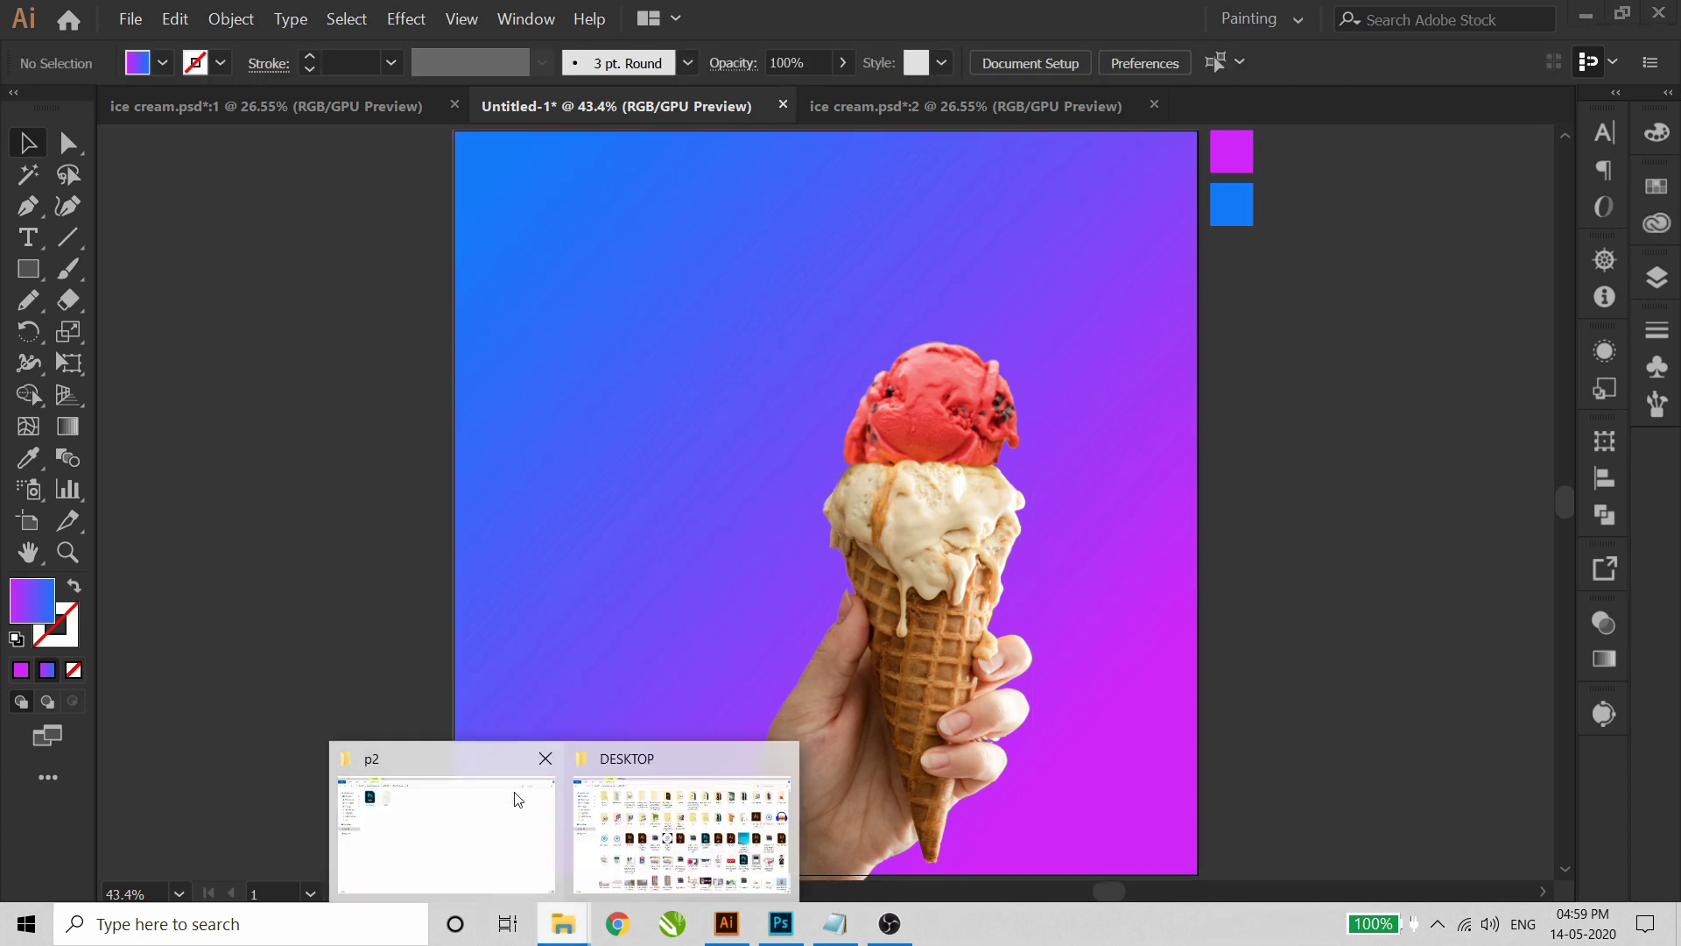
pyautogui.click(517, 798)
pyautogui.doubleClick(384, 155)
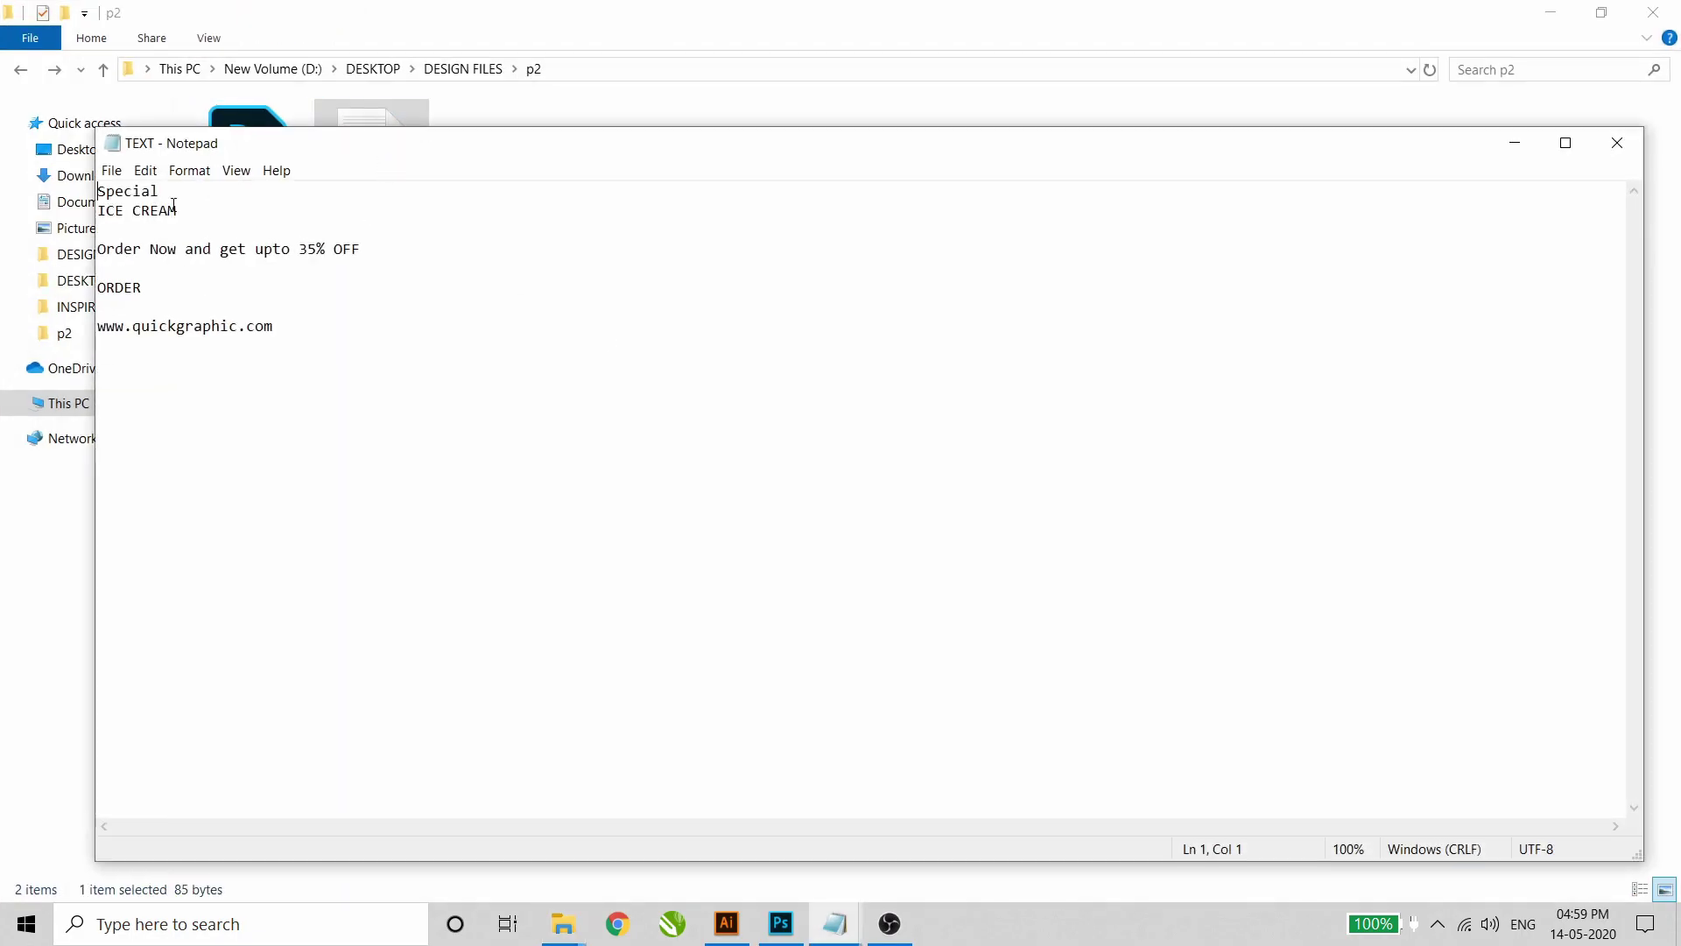
# - Switch back to Illustrator and add the text "Special" near the artboard's upper left
pyautogui.click(726, 924)
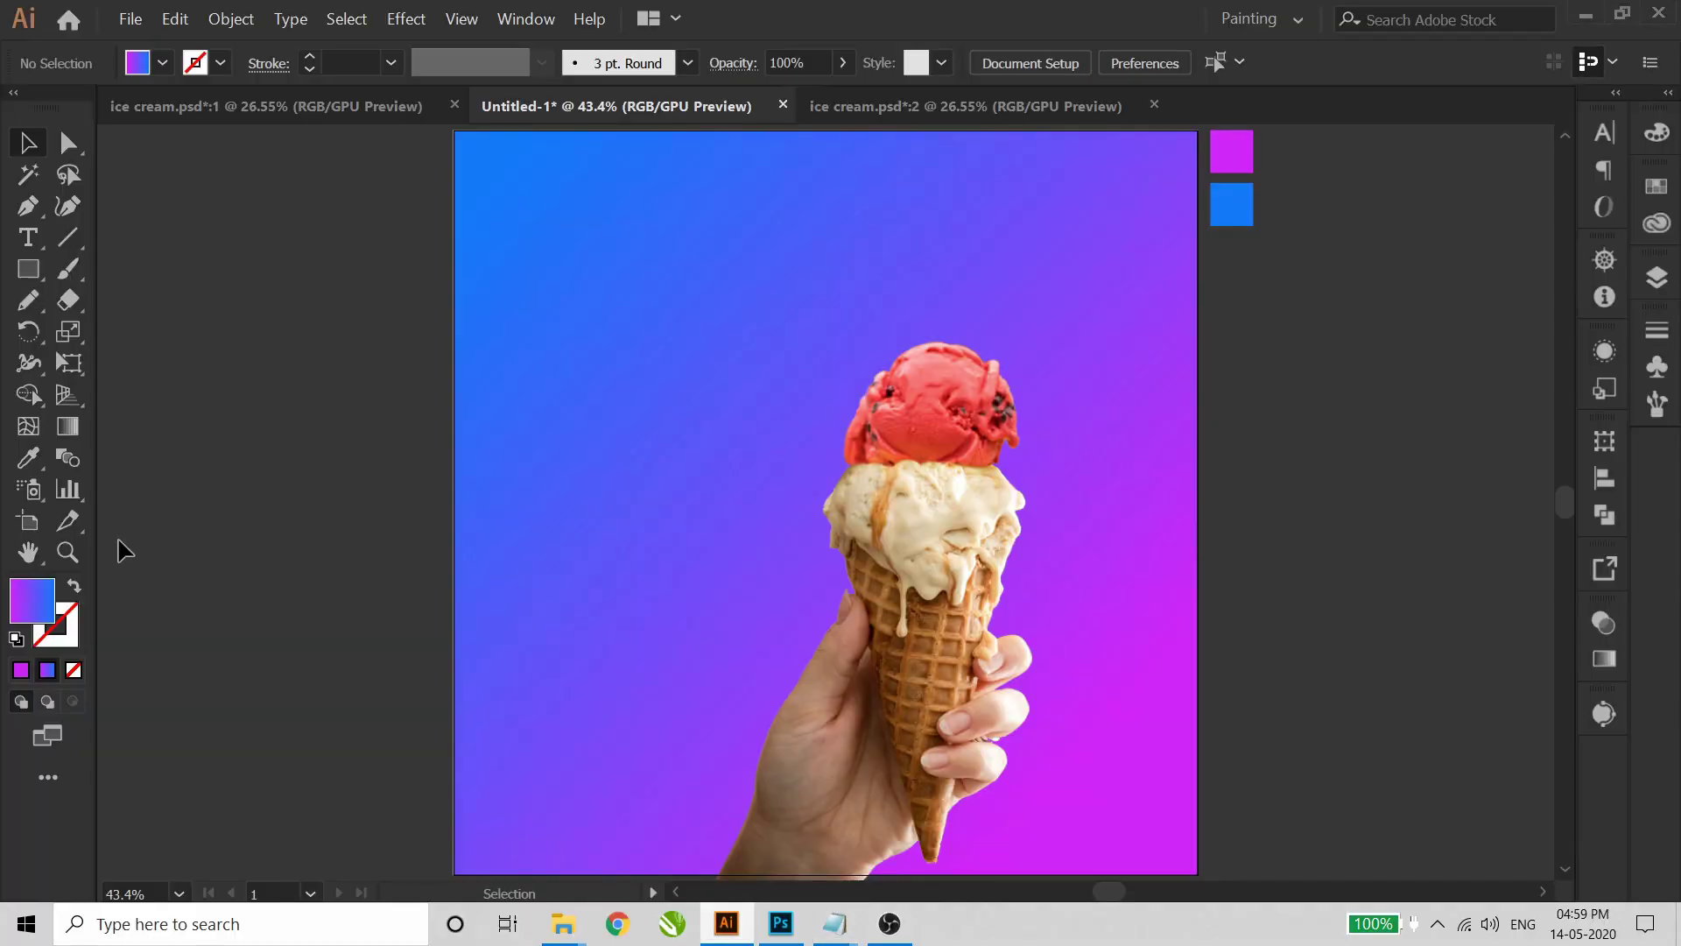
pyautogui.click(27, 238)
pyautogui.click(541, 198)
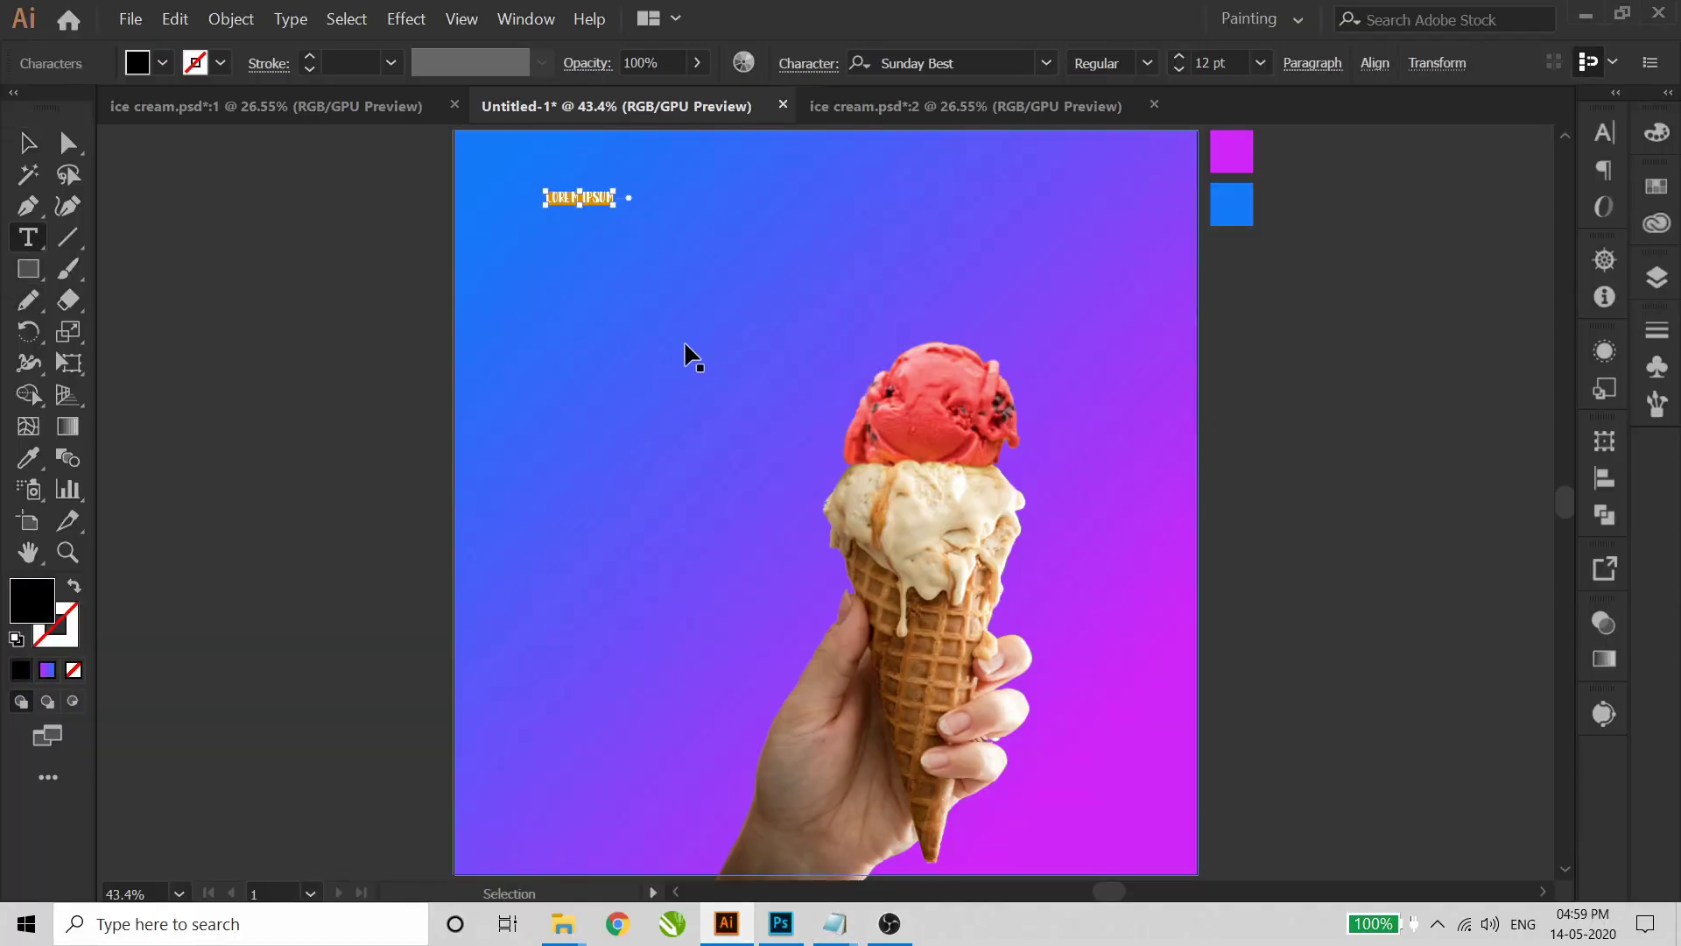
pyautogui.write('SPECIAL')
pyautogui.click(25, 143)
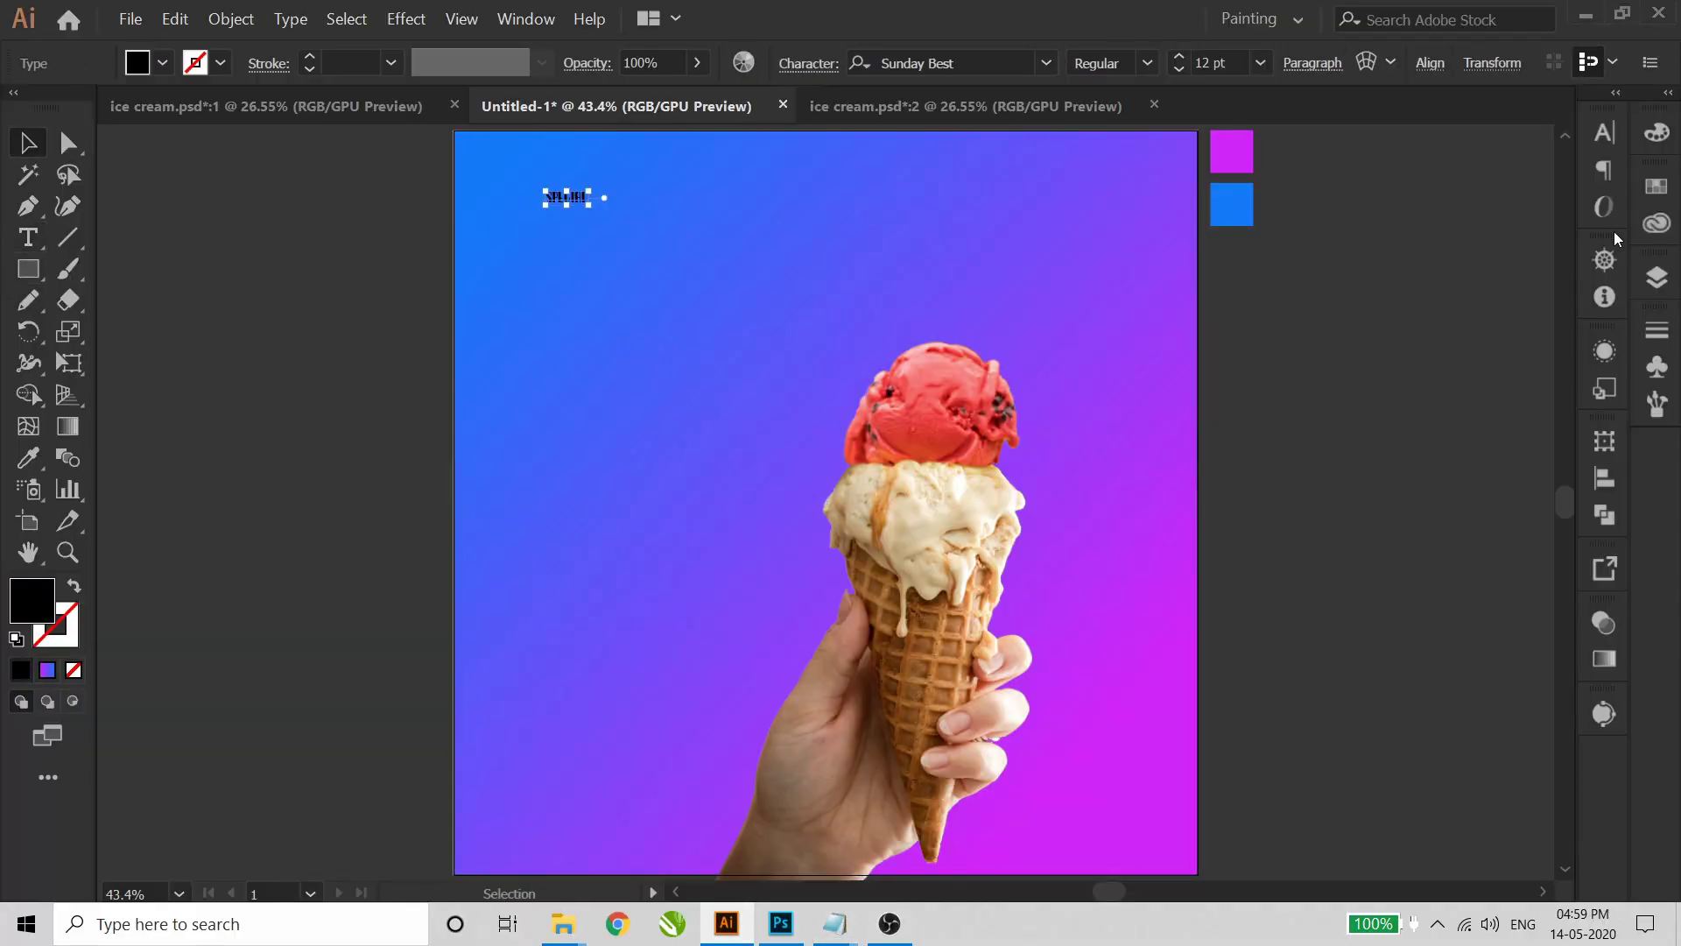
# - Set the "Special" text in the Really Distinct font and enlarge it to about 90 pt
pyautogui.click(1604, 133)
pyautogui.click(1555, 159)
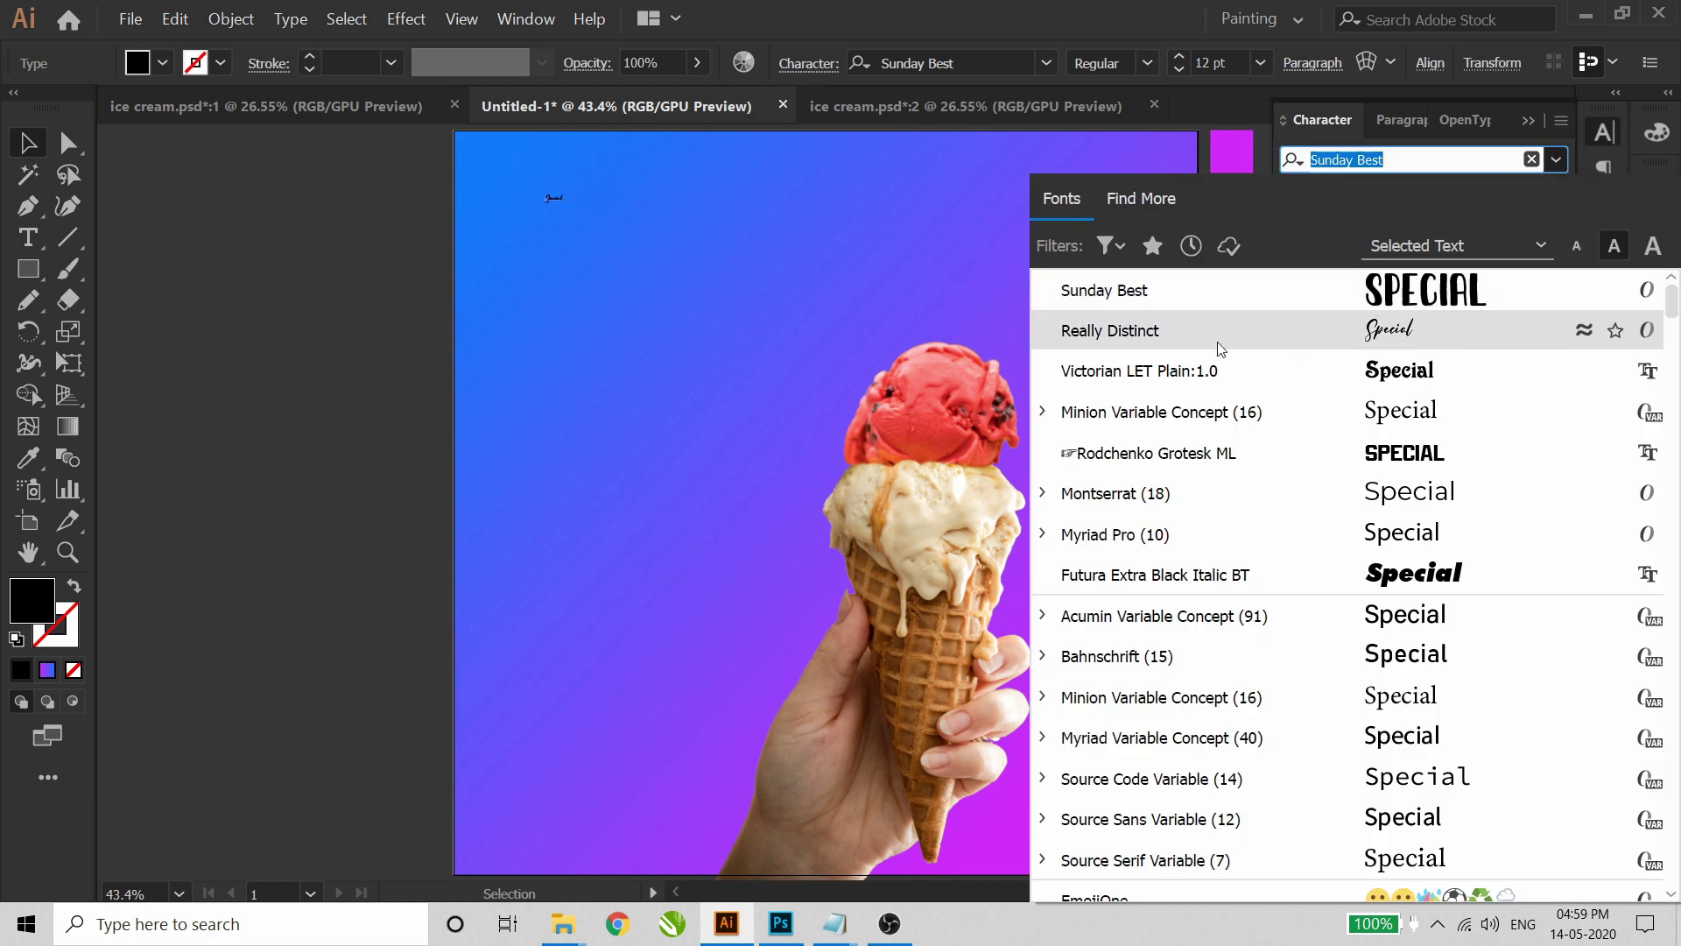
pyautogui.click(1096, 336)
pyautogui.moveTo(561, 207); pyautogui.dragTo(673, 268)
pyautogui.click(235, 322)
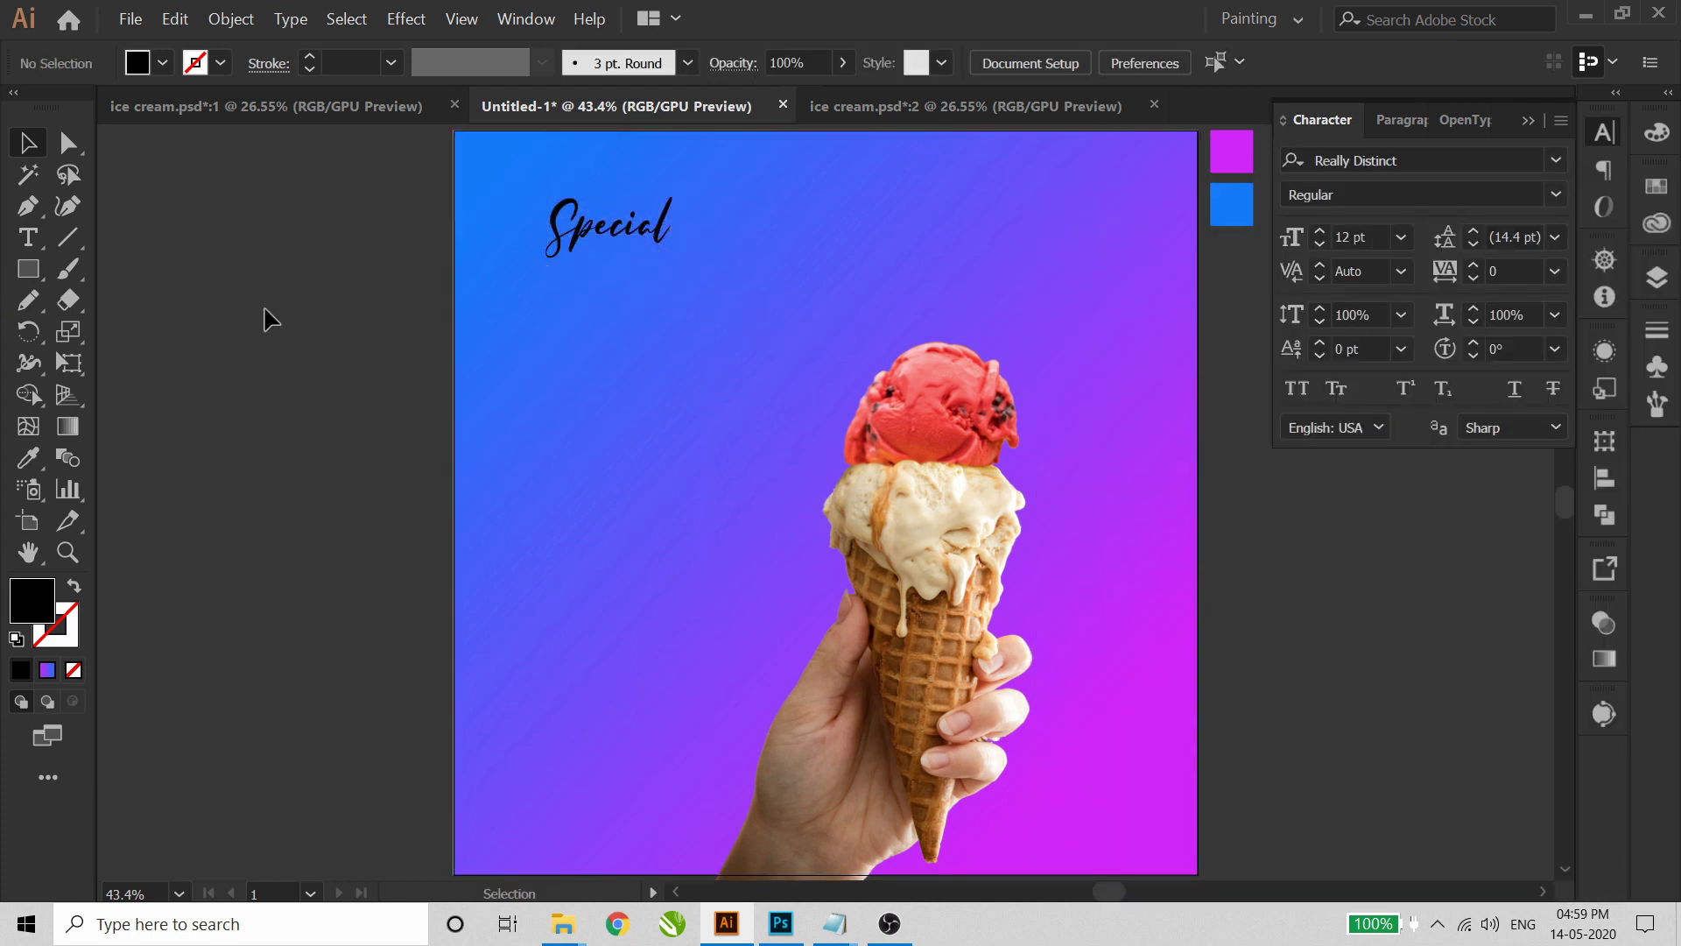
# - Copy "ICE CREAM" from the TEXT file in Notepad and paste it as a new Illustrator text object below "Special"
pyautogui.moveTo(831, 930)
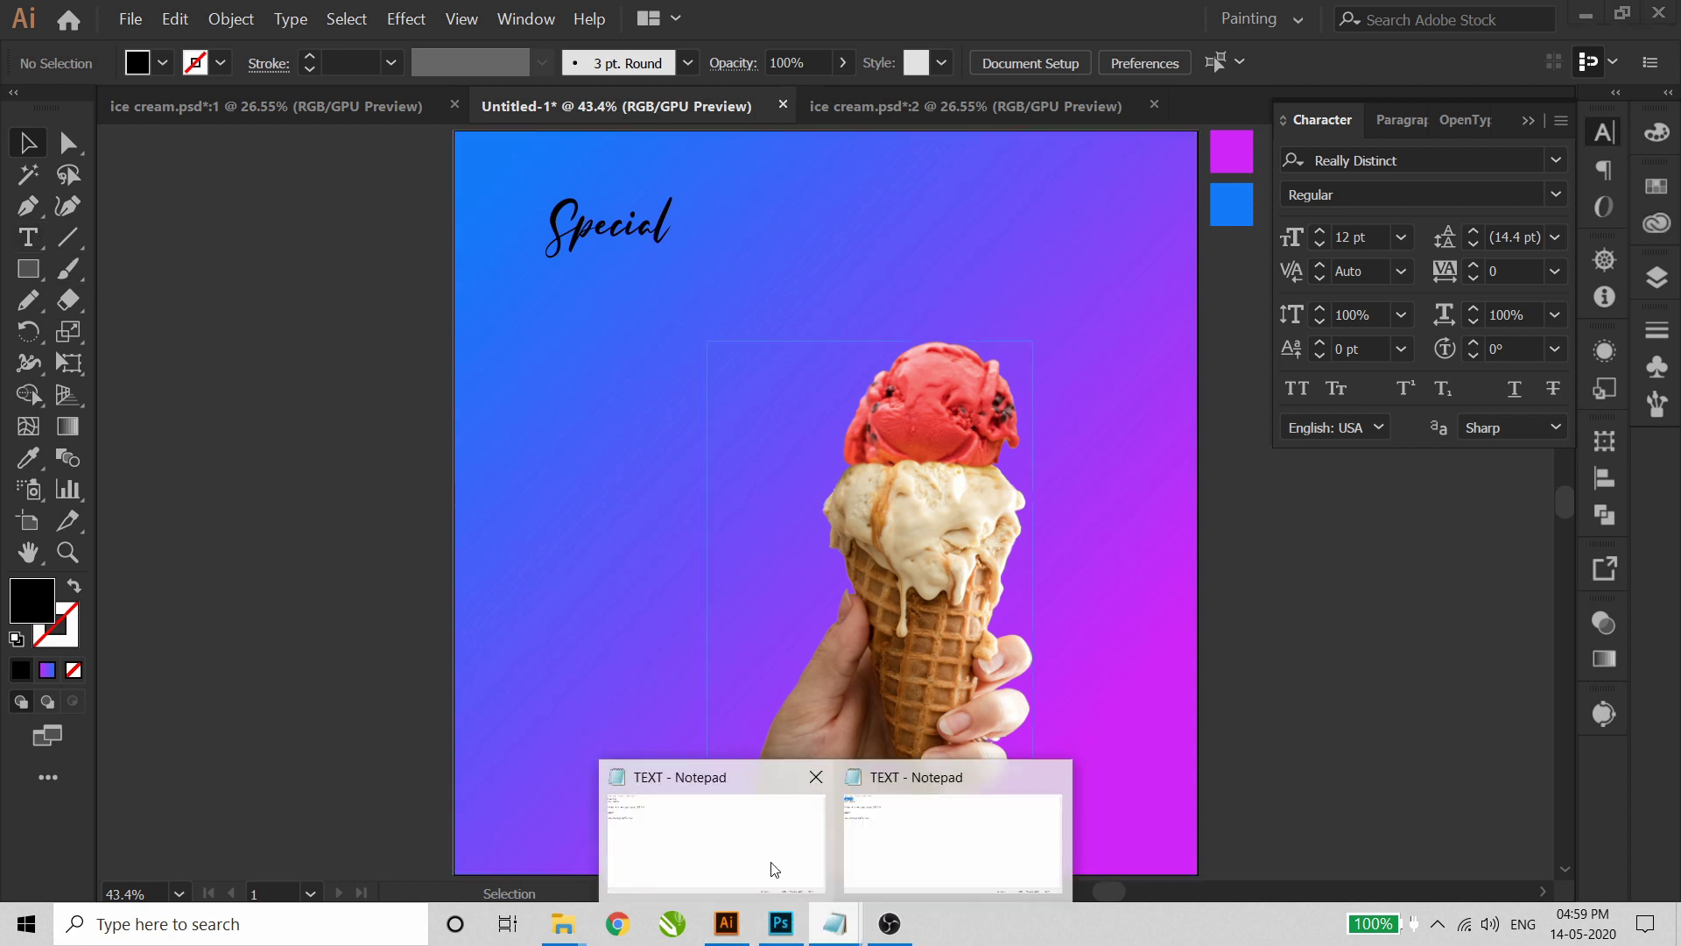
pyautogui.click(734, 849)
pyautogui.moveTo(179, 211); pyautogui.dragTo(97, 211)
pyautogui.hotkey('ctrl', 'c')
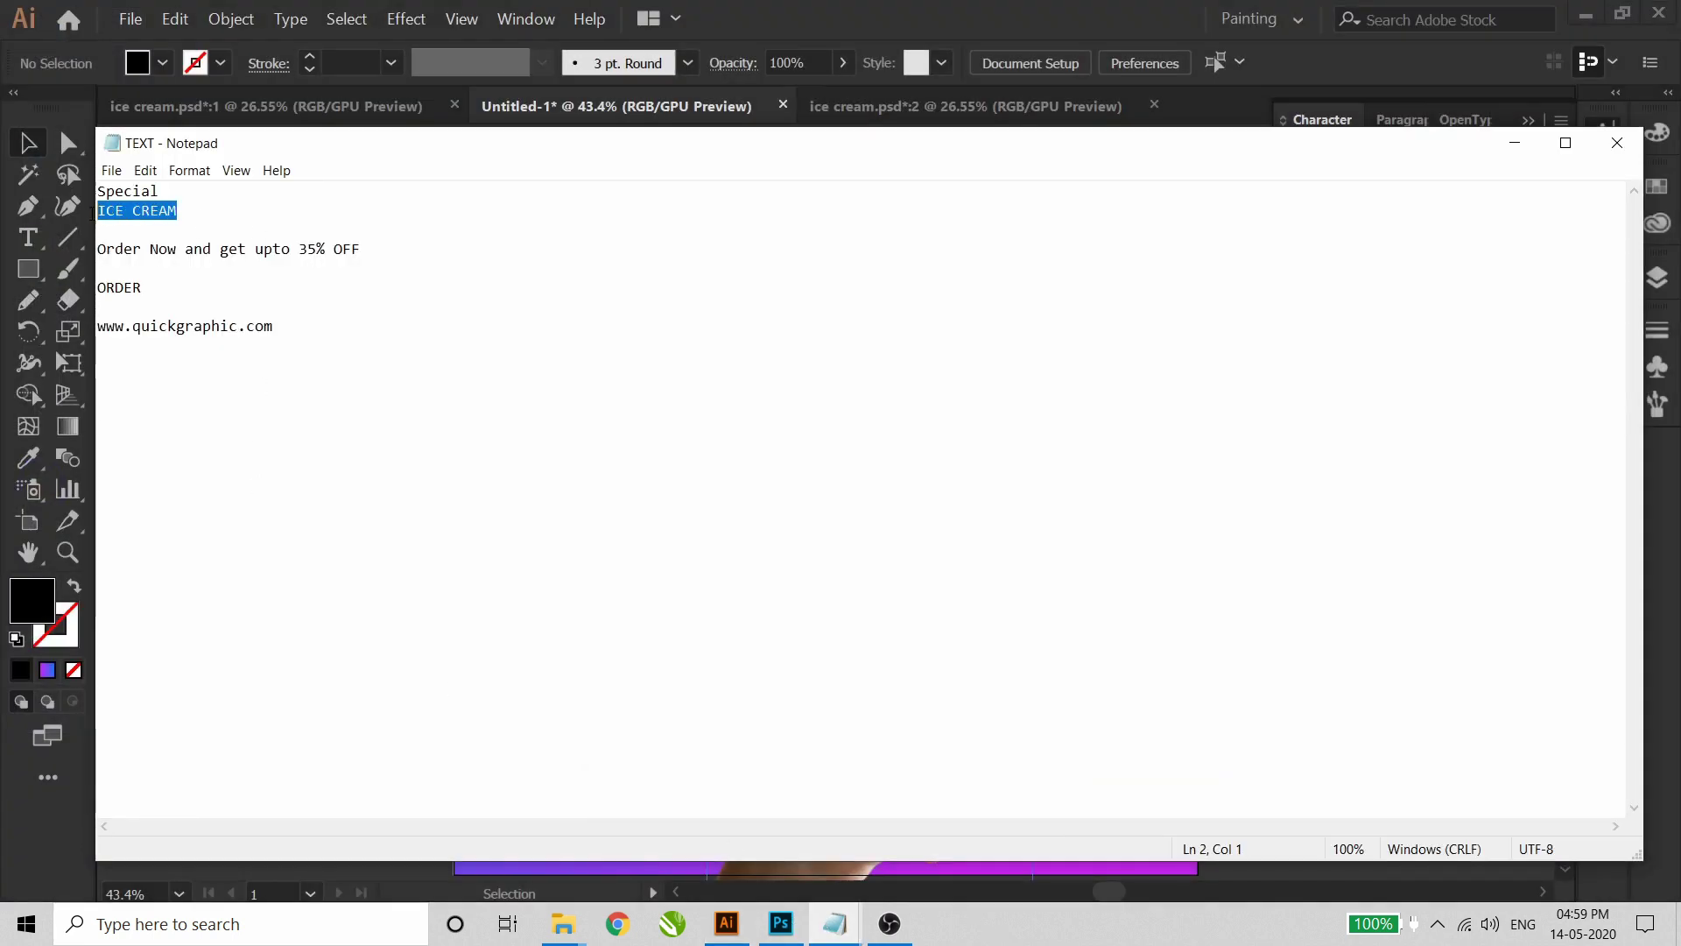
pyautogui.hotkey('alt', 'Tab')
pyautogui.press('t')
pyautogui.click(531, 320)
pyautogui.hotkey('ctrl', 'v')
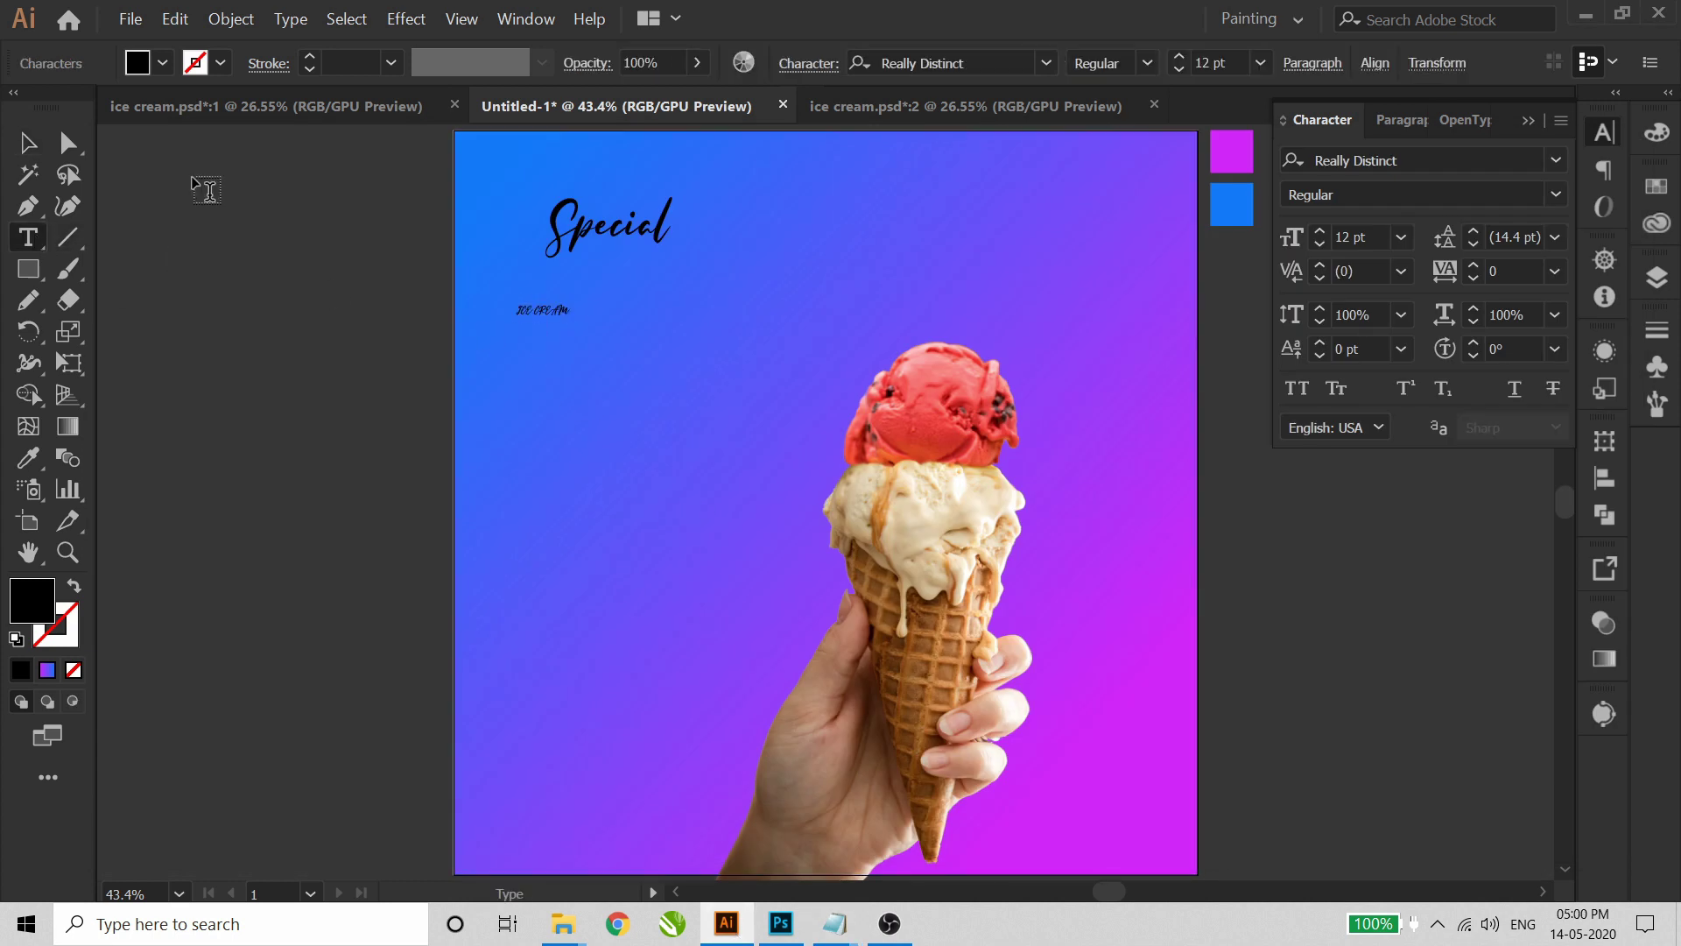
# - Enlarge "ICE CREAM" to about 82 pt in the Sunday Best font and arrange it centred beneath "Special"
pyautogui.press('Escape')
pyautogui.moveTo(574, 326); pyautogui.dragTo(910, 482)
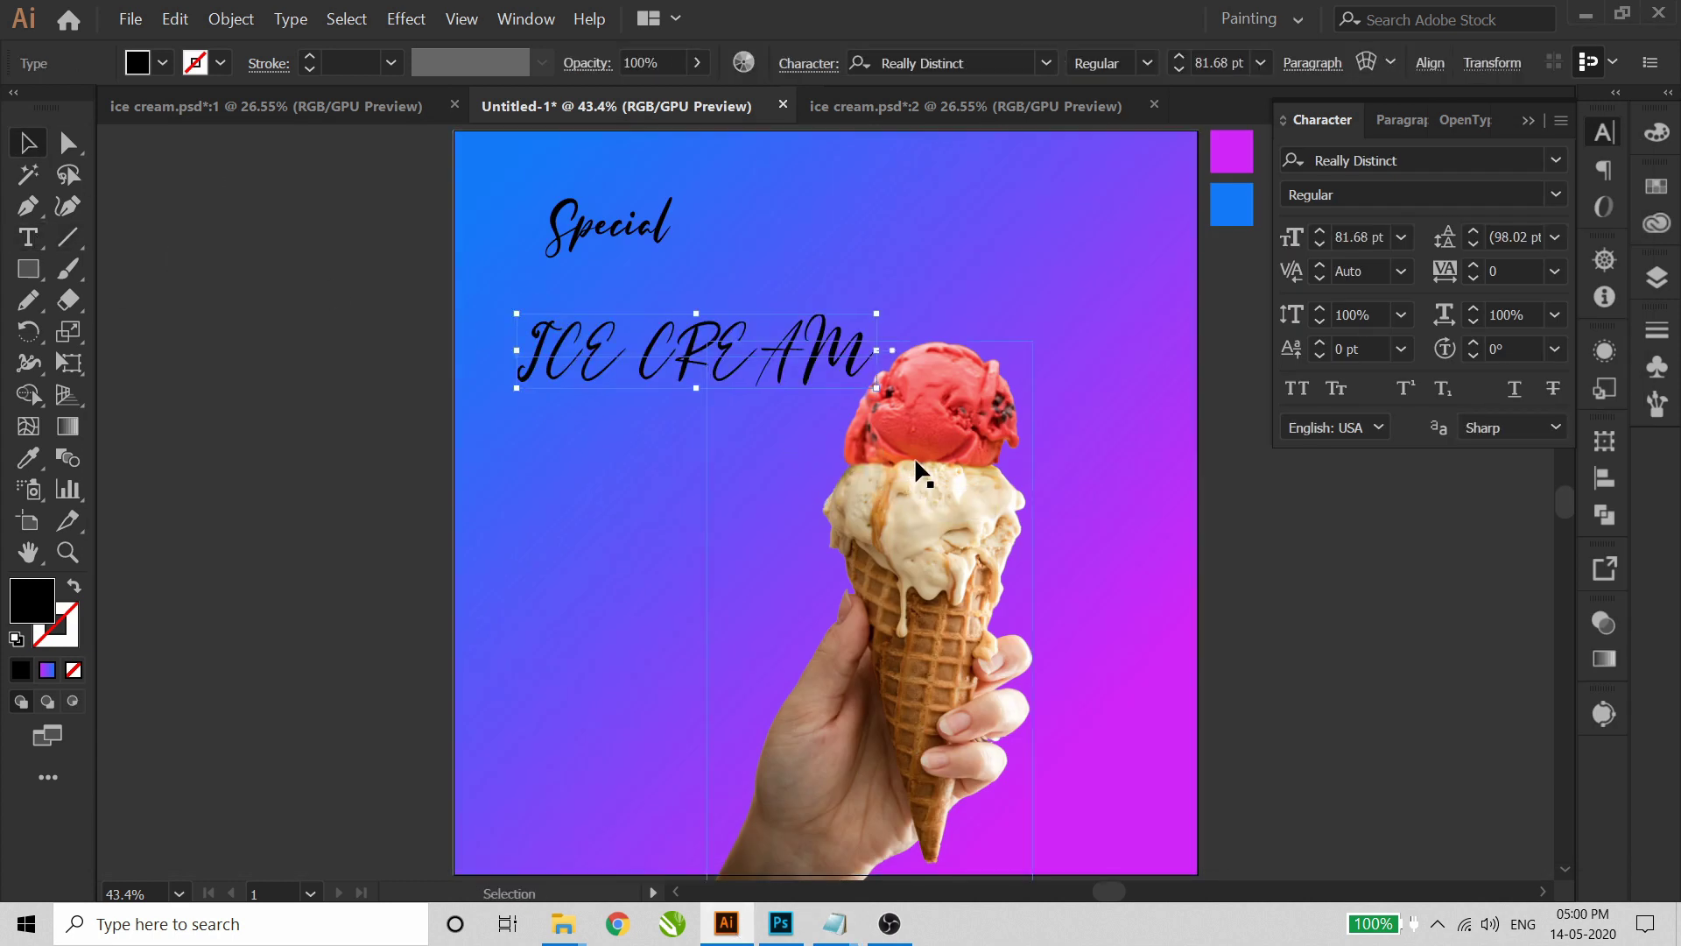
pyautogui.click(1556, 160)
pyautogui.click(1349, 315)
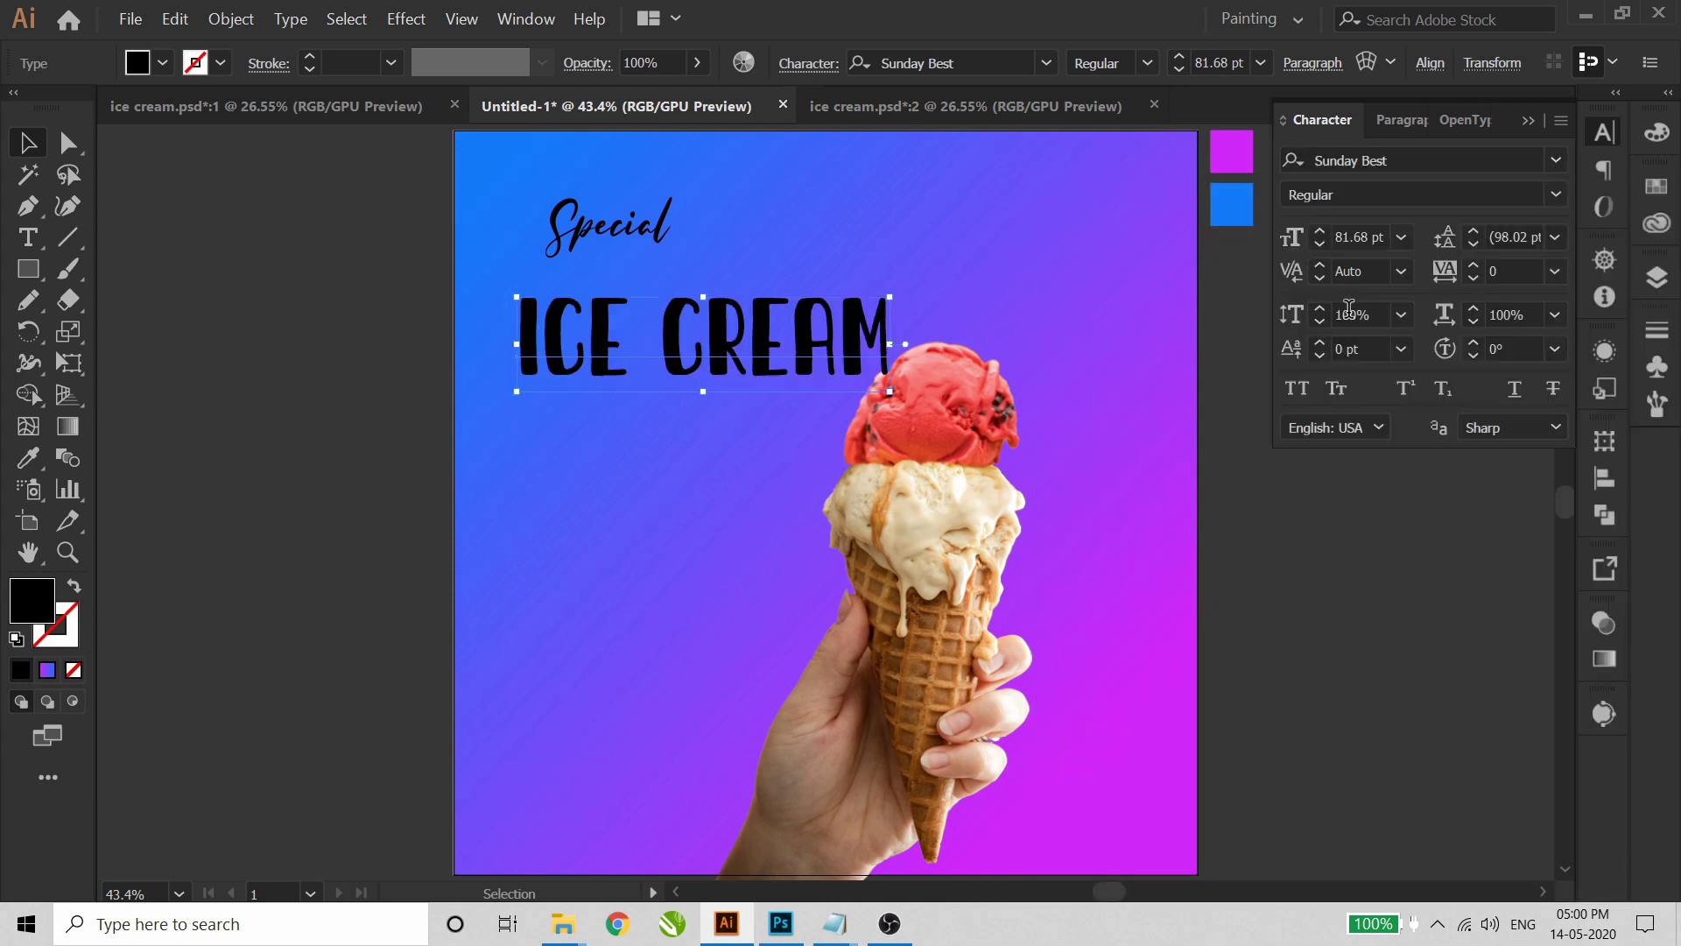
pyautogui.moveTo(668, 321); pyautogui.dragTo(679, 232)
pyautogui.moveTo(679, 317); pyautogui.dragTo(664, 349)
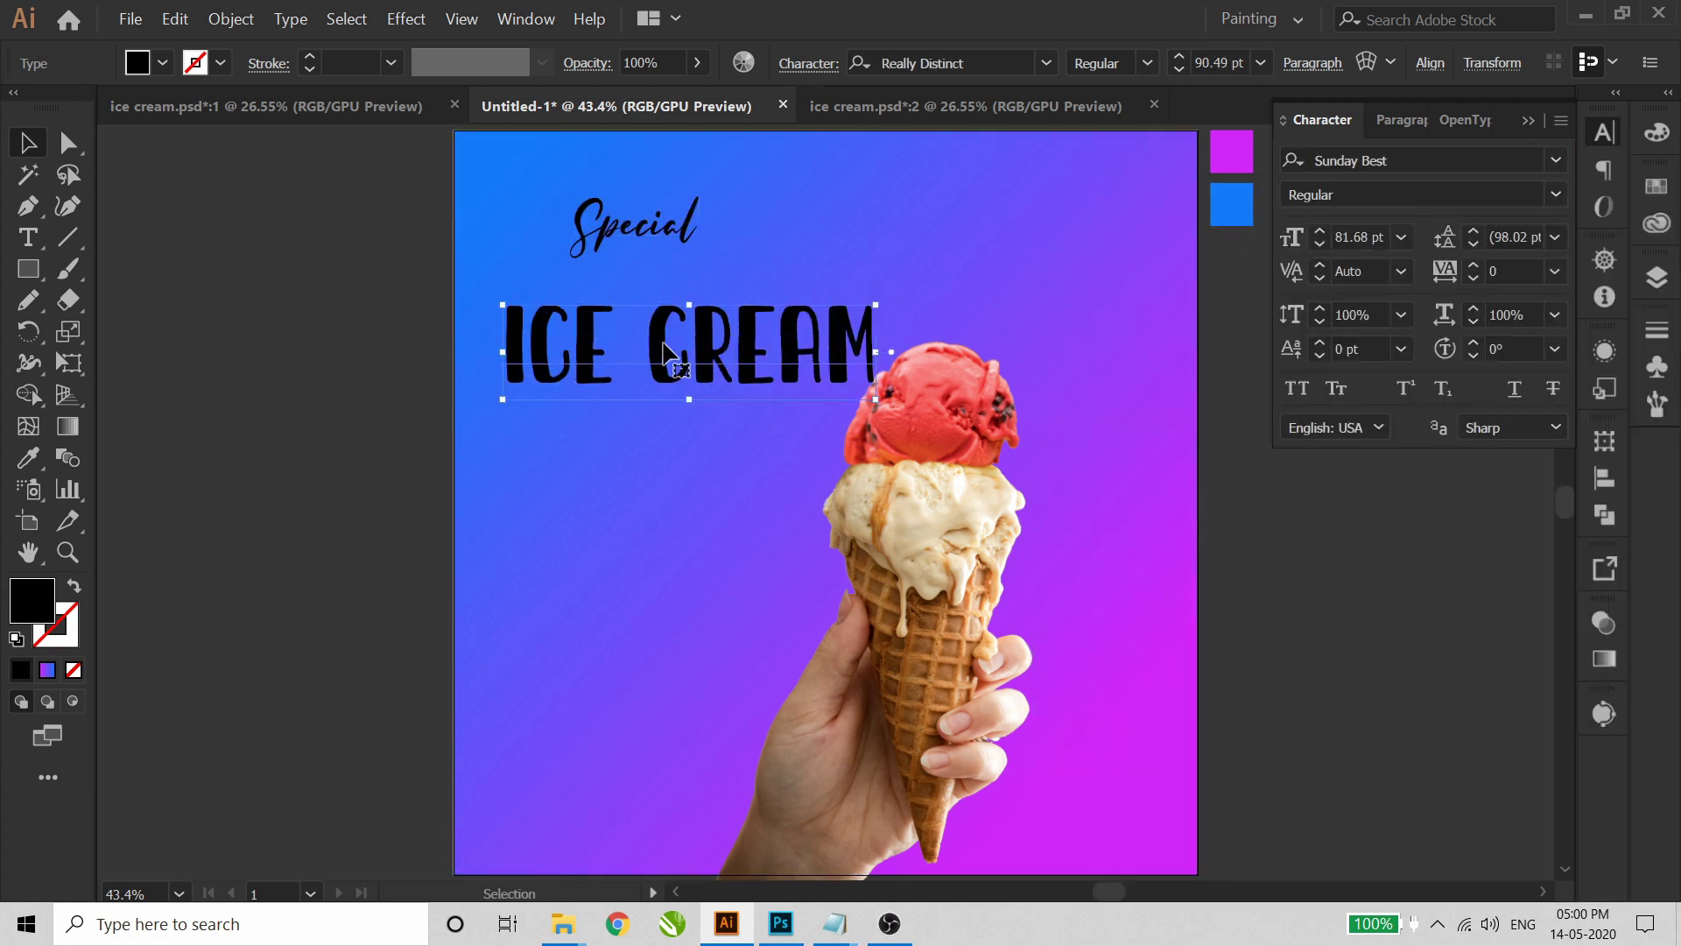
# - Cut the word "CREAM" out of the "ICE CREAM" text and paste it as a separate text object below "ICE"
pyautogui.doubleClick(651, 348)
pyautogui.hotkey('ctrl', 'a')
pyautogui.moveTo(646, 358); pyautogui.dragTo(902, 368)
pyautogui.hotkey('ctrl', 'x')
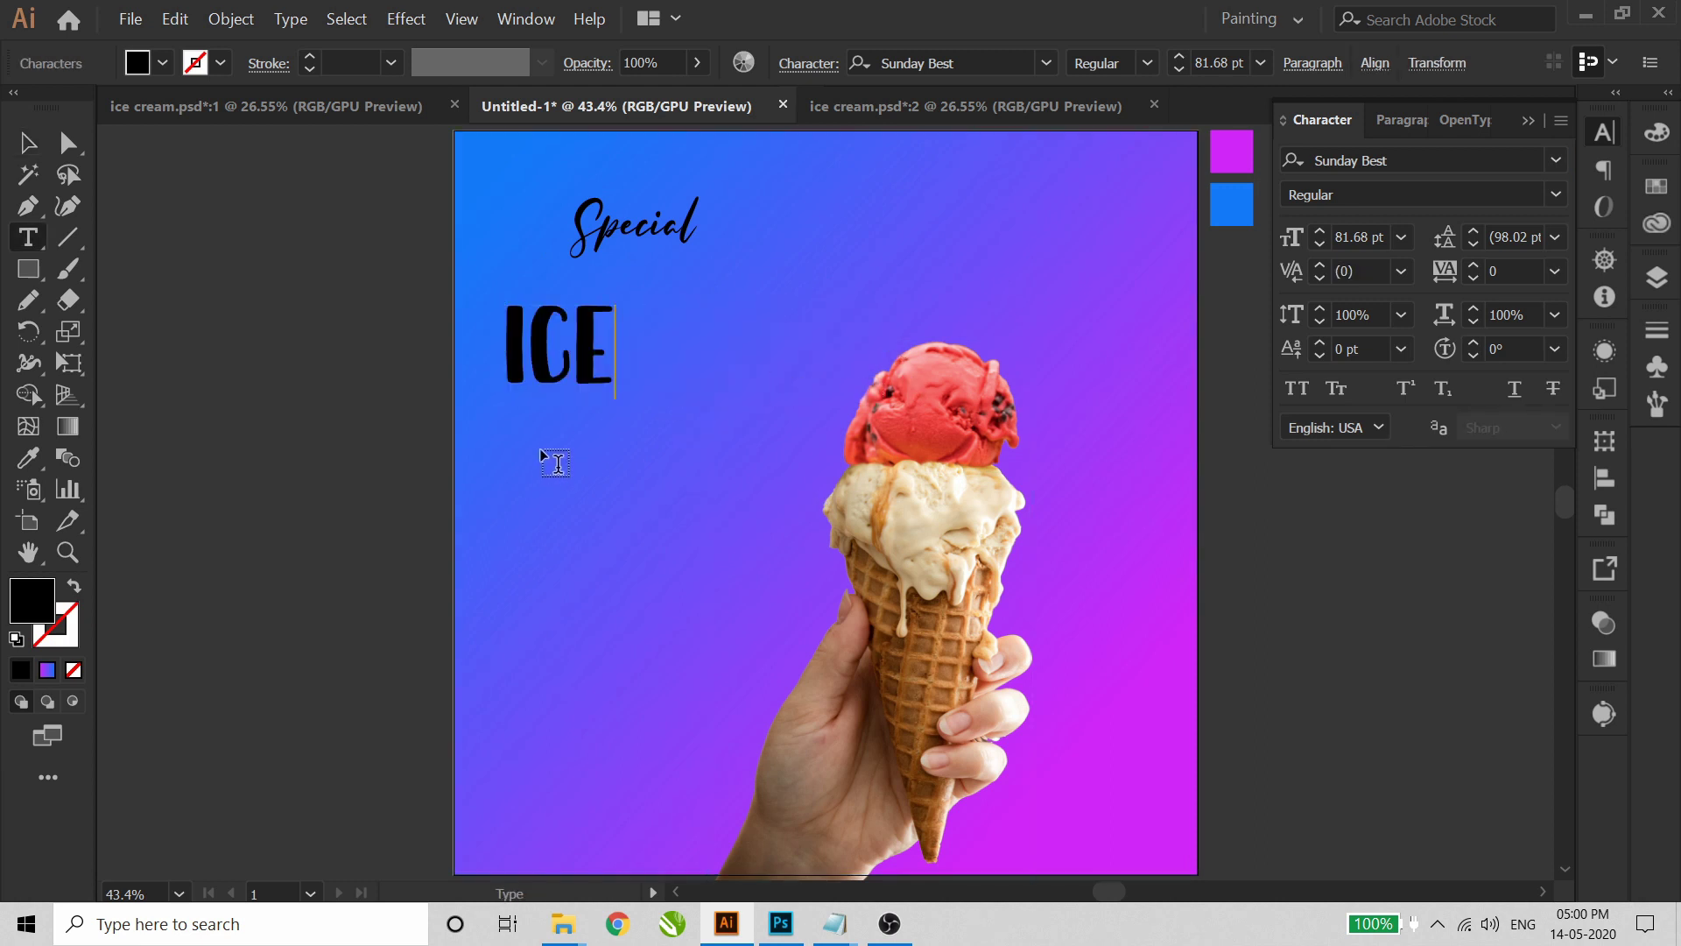
pyautogui.press('Escape')
pyautogui.click(550, 490)
pyautogui.hotkey('ctrl', 'v')
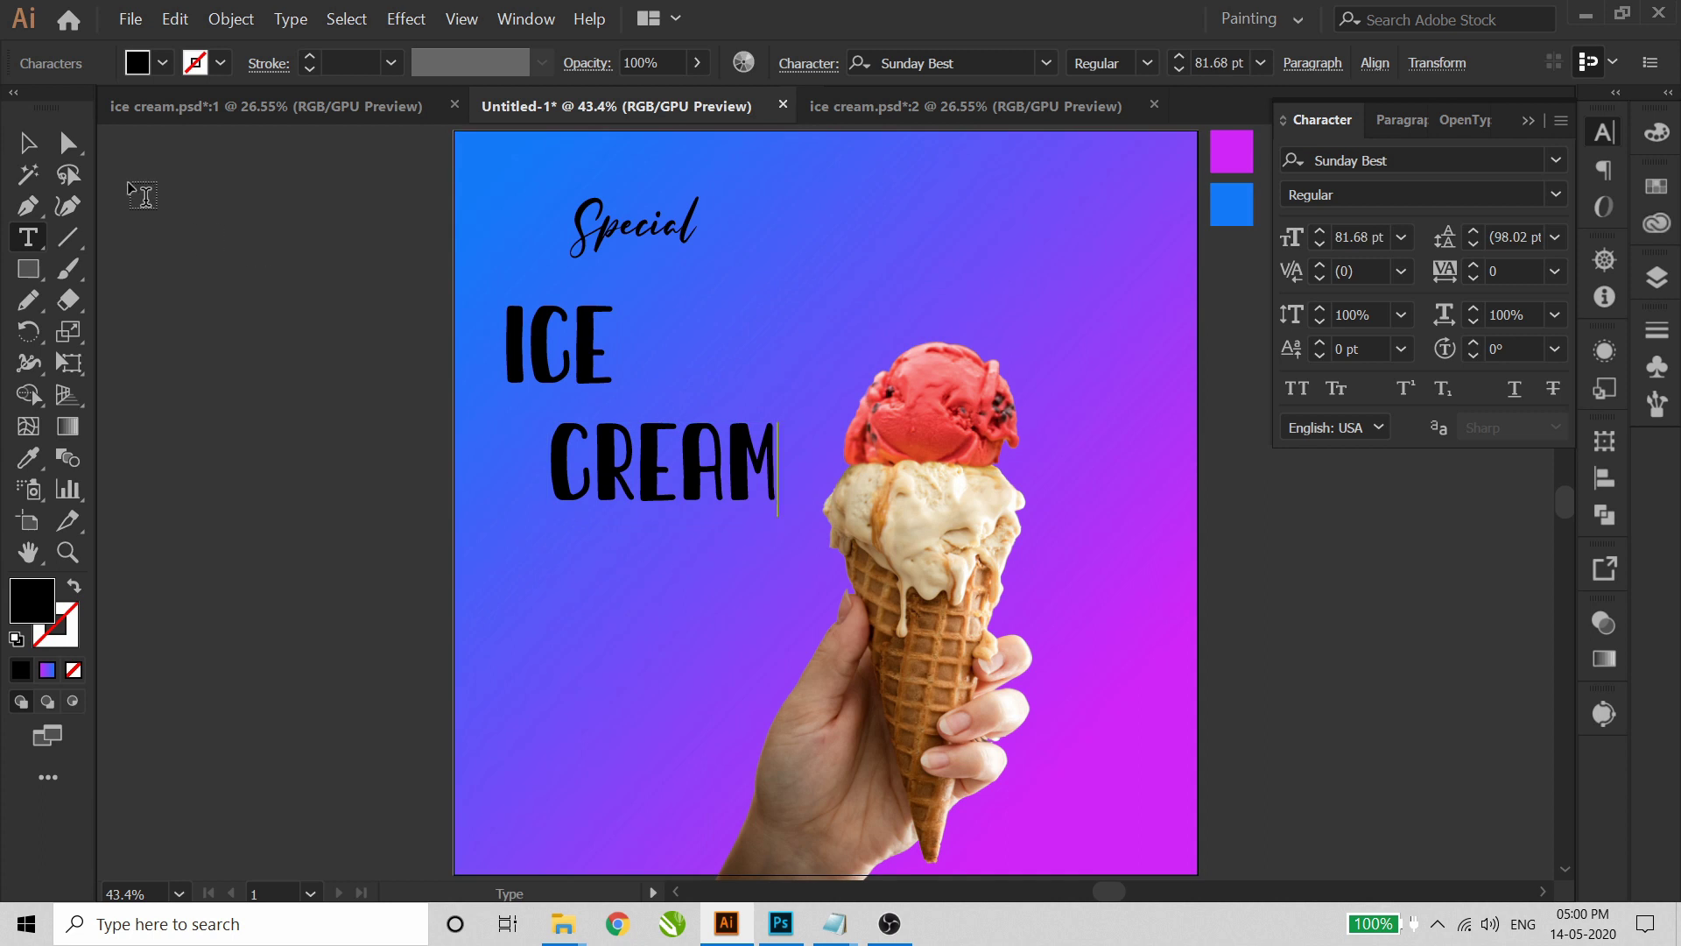
# - Move "ICE" slightly up and place "CREAM" beside it, above the ice cream scoop
pyautogui.press('Escape')
pyautogui.moveTo(578, 338); pyautogui.dragTo(597, 313)
pyautogui.moveTo(608, 463); pyautogui.dragTo(731, 297)
# - Change the fill of "Special", "ICE" and "CREAM" to white
pyautogui.keyDown('shift'); pyautogui.click(611, 313); pyautogui.keyUp('shift')
pyautogui.keyDown('shift'); pyautogui.click(618, 232); pyautogui.keyUp('shift')
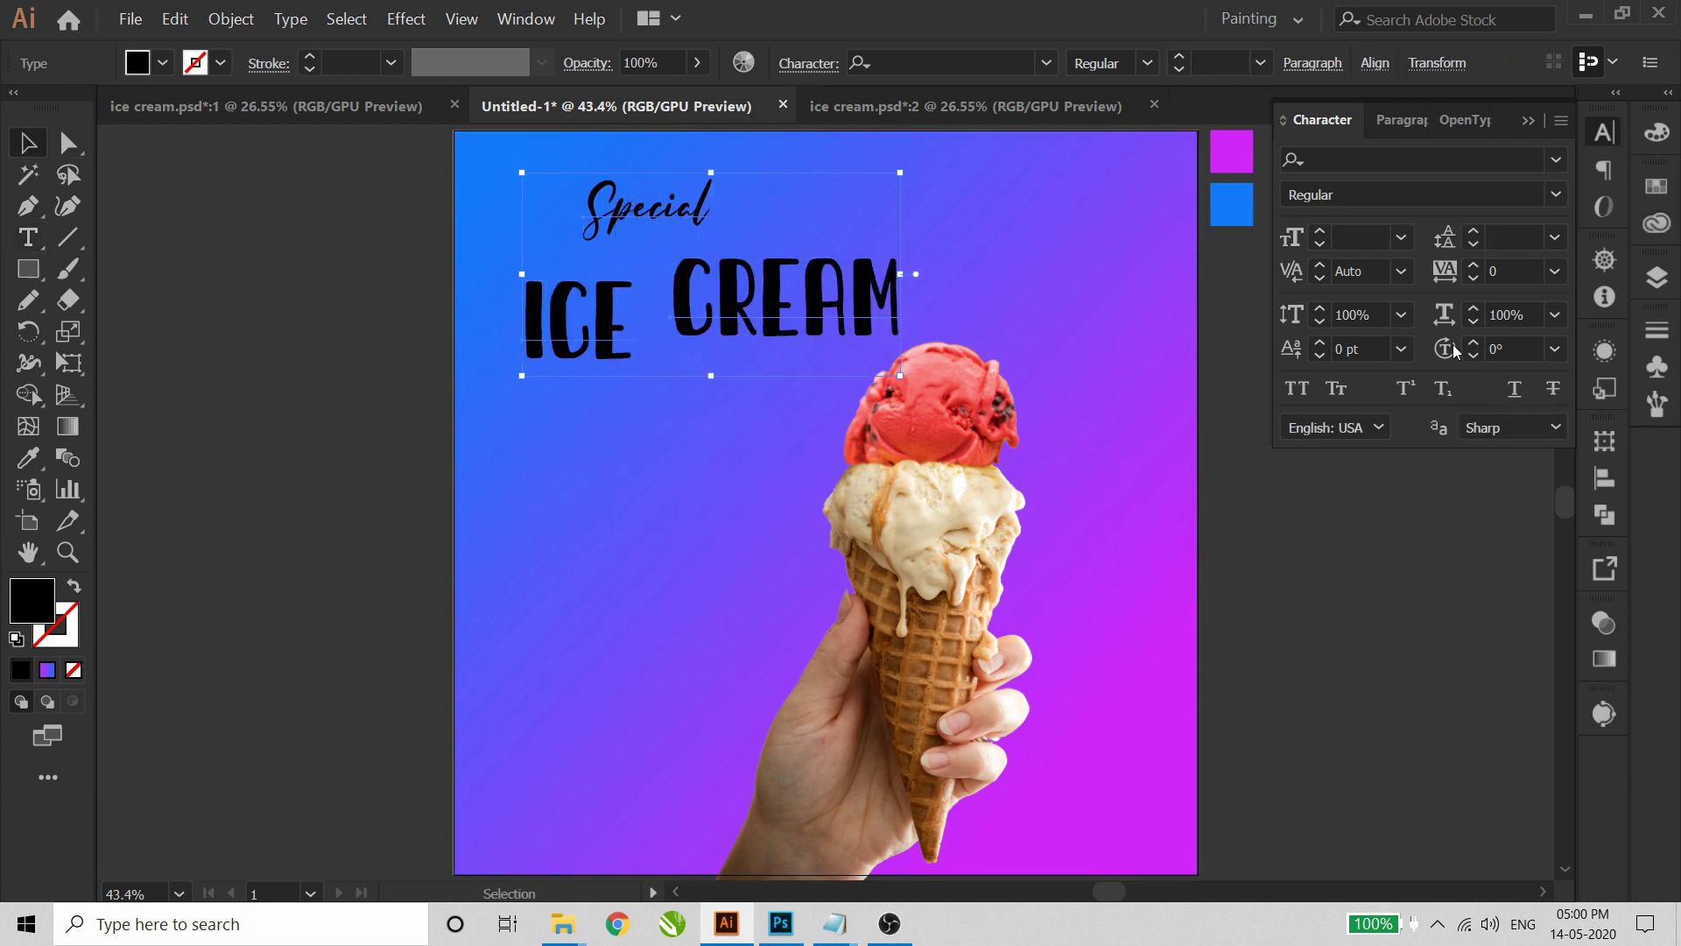
pyautogui.click(163, 63)
pyautogui.click(54, 108)
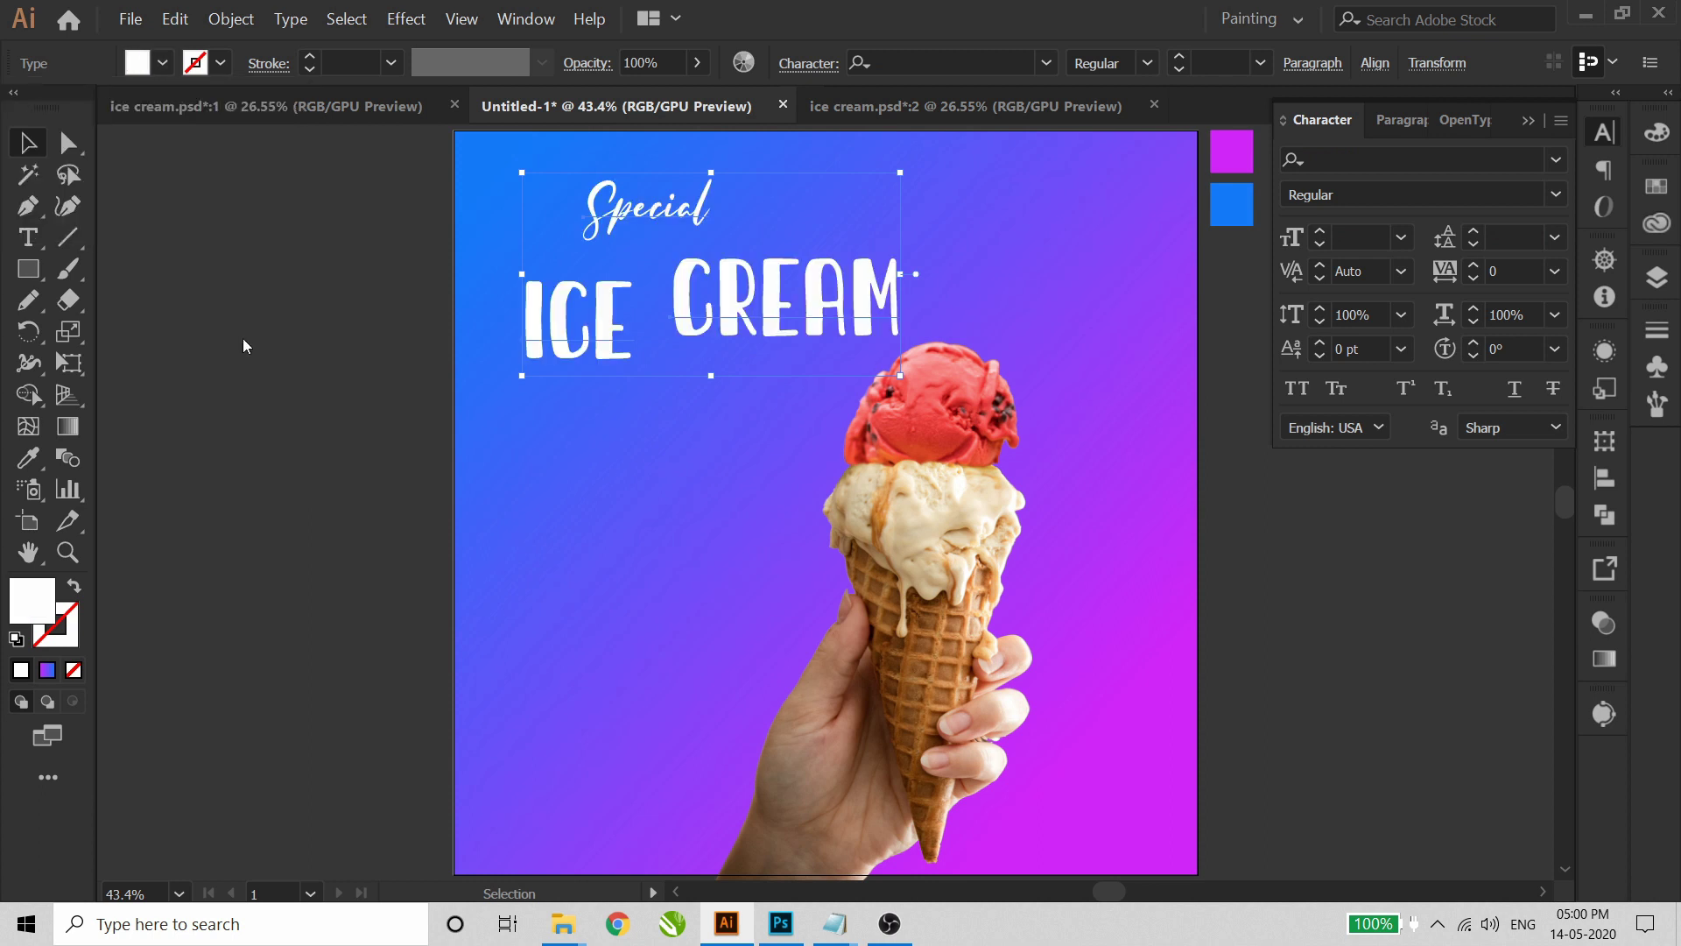
pyautogui.click(245, 345)
# - Move "CREAM" level with "ICE" so they form one line, and select both words
pyautogui.moveTo(735, 305); pyautogui.dragTo(643, 375)
pyautogui.keyDown('shift'); pyautogui.click(620, 349); pyautogui.keyUp('shift')
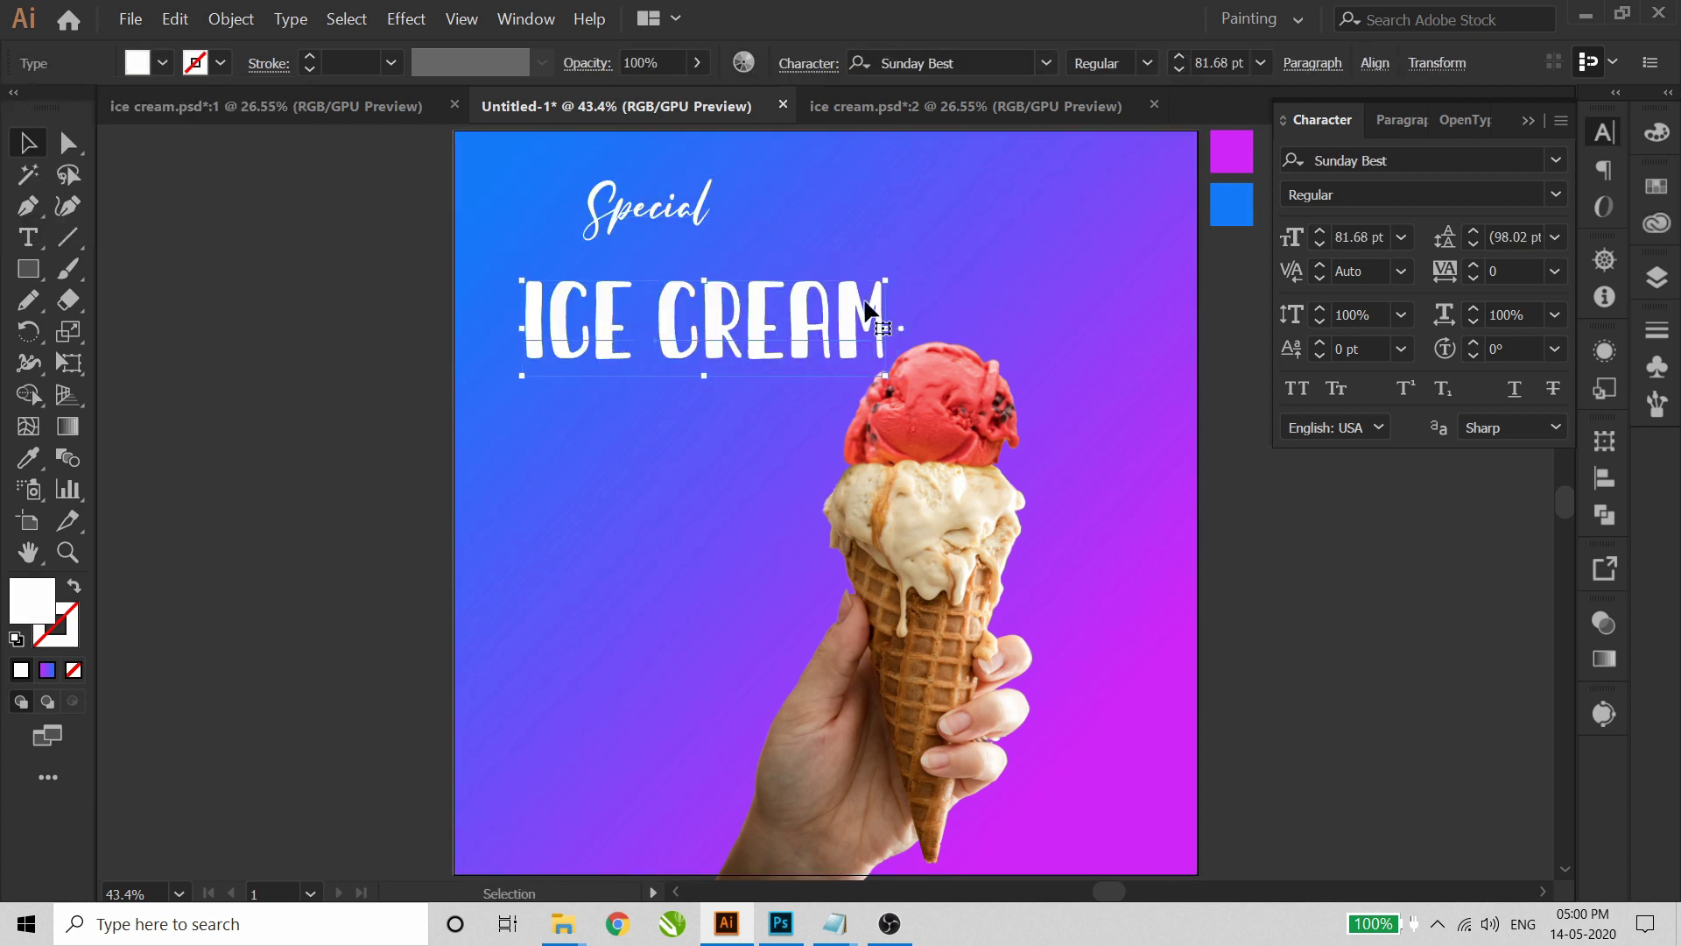
# - Enlarge and tilt "ICE CREAM" upward, and shrink "ICE" so it is smaller than "CREAM"
pyautogui.moveTo(885, 280); pyautogui.dragTo(1047, 185)
pyautogui.click(412, 354)
pyautogui.click(636, 298)
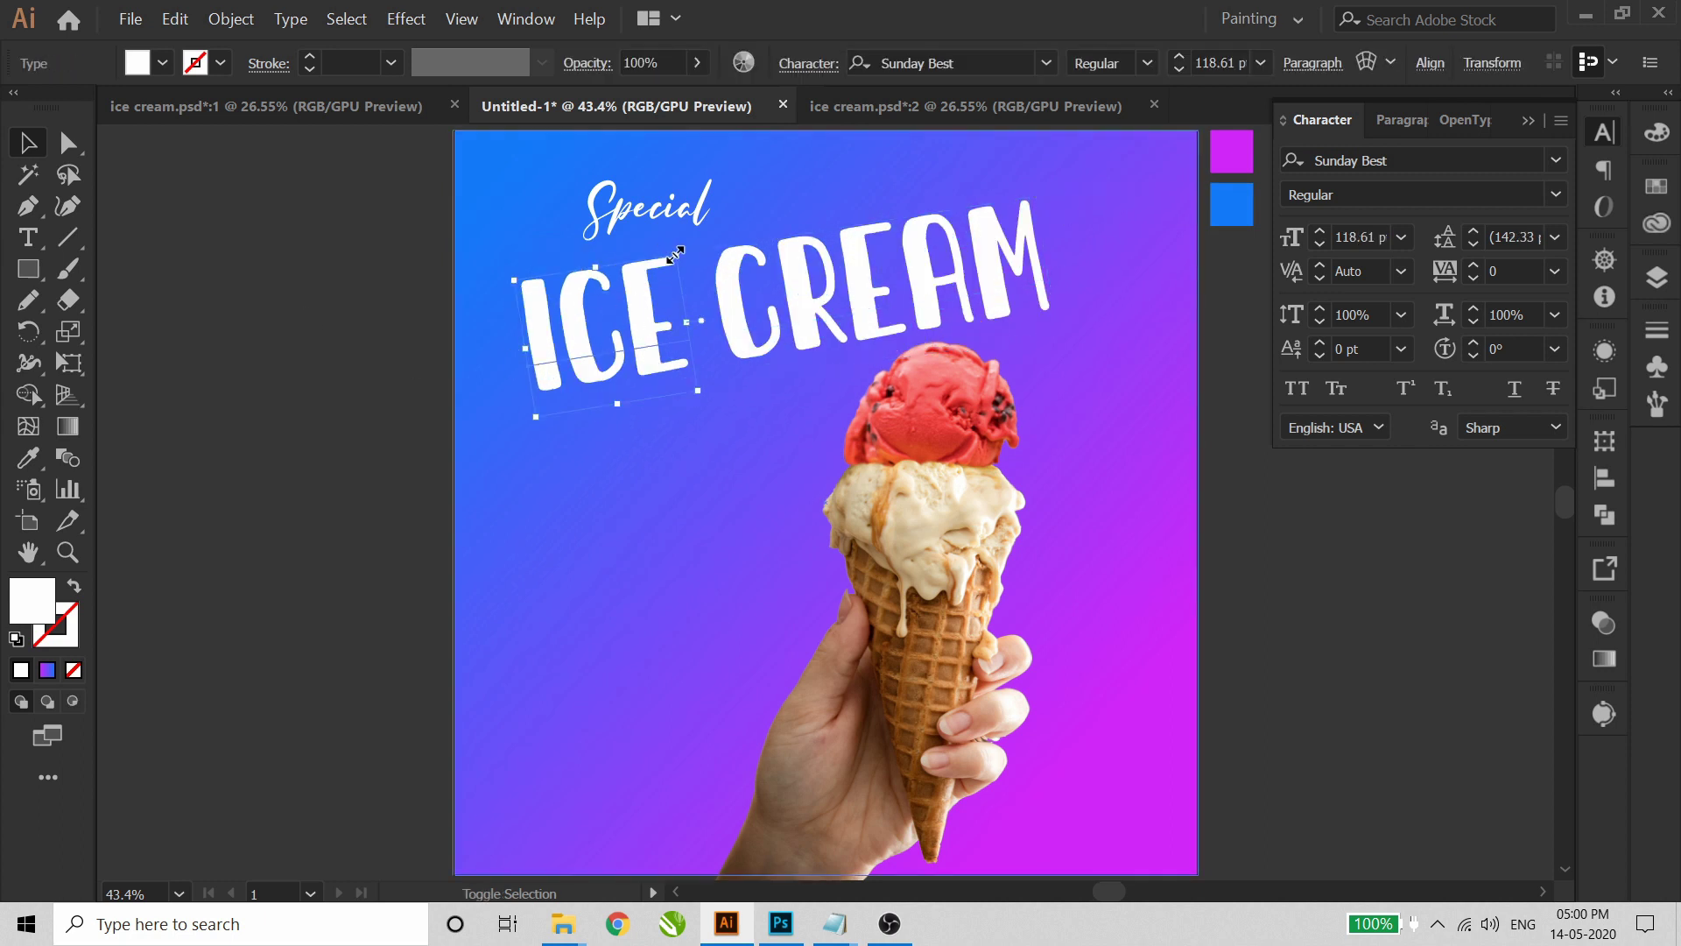
pyautogui.moveTo(676, 253); pyautogui.dragTo(663, 338)
# - Enlarge "ICE" and "CREAM" together slightly and reposition them, and tilt "Special" above them to match their slope
pyautogui.keyDown('shift'); pyautogui.click(727, 312); pyautogui.keyUp('shift')
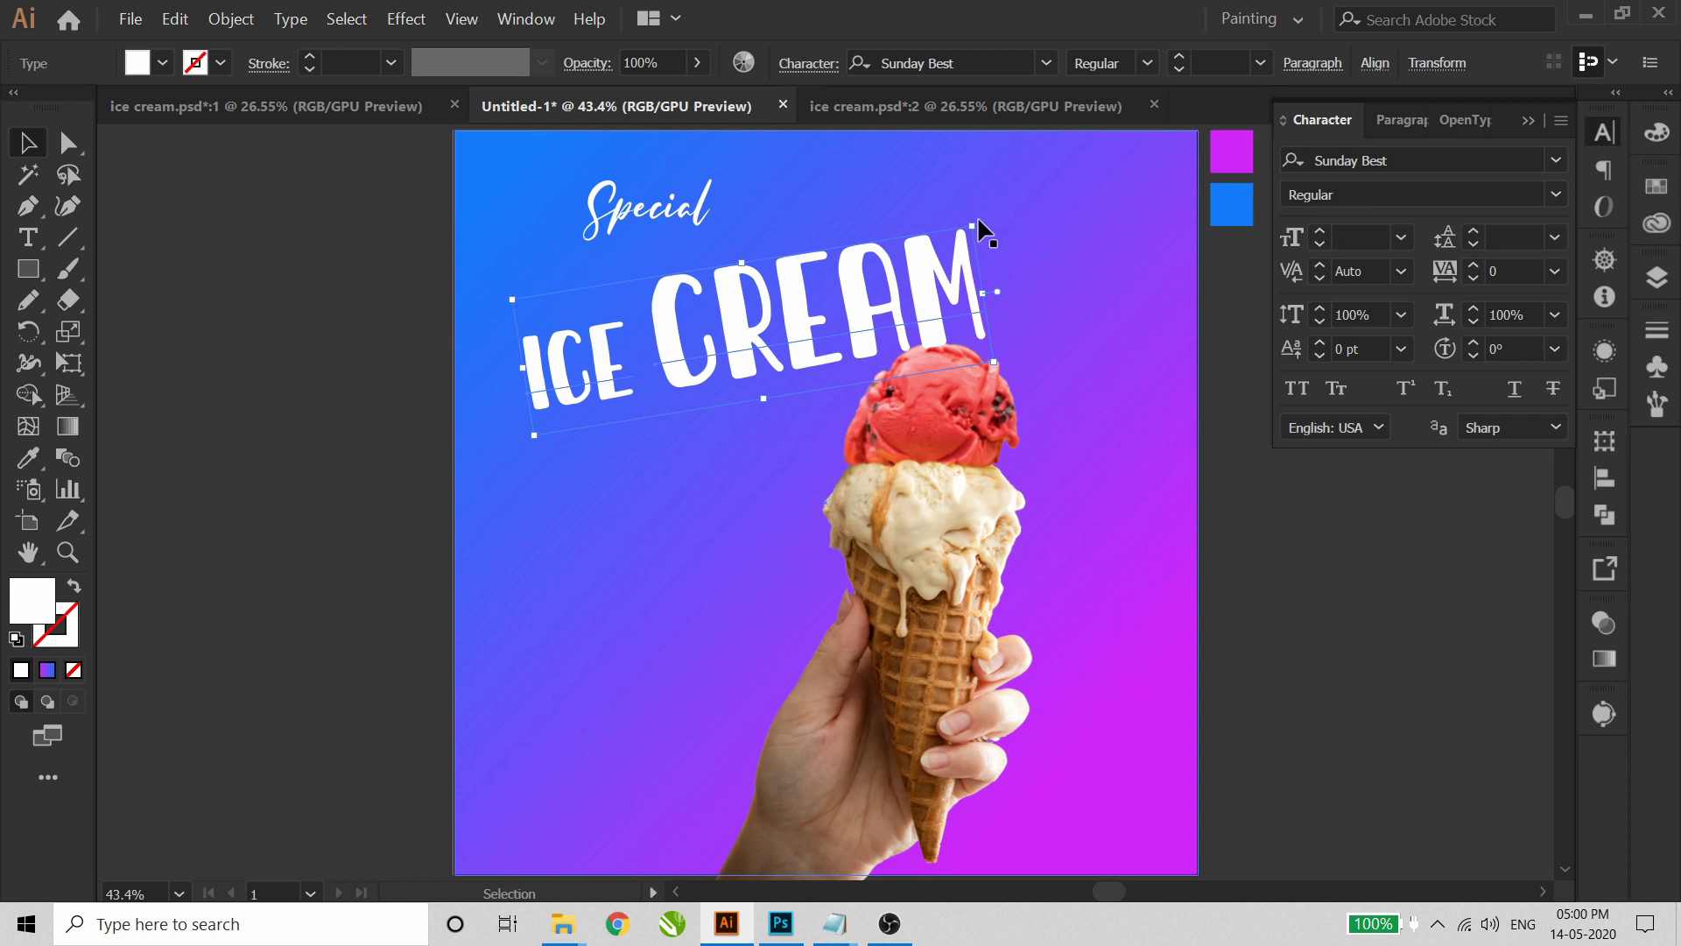
pyautogui.moveTo(971, 226); pyautogui.dragTo(1005, 208)
pyautogui.moveTo(959, 293); pyautogui.dragTo(959, 309)
pyautogui.click(678, 241)
pyautogui.moveTo(695, 206); pyautogui.dragTo(711, 238)
# - Nudge "ICE" right until it sits close beside "CREAM"
pyautogui.click(548, 405)
pyautogui.click(617, 353)
pyautogui.press('Right')
pyautogui.press('Right')
pyautogui.press('Right')
pyautogui.press('Right')
pyautogui.press('Right')
pyautogui.press('Right')
pyautogui.press('Right')
pyautogui.press('Right')
pyautogui.press('Right')
pyautogui.press('Right')
pyautogui.press('Right')
pyautogui.press('Right')
pyautogui.press('Right')
pyautogui.press('Right')
pyautogui.press('Right')
pyautogui.press('Right')
pyautogui.press('Left')
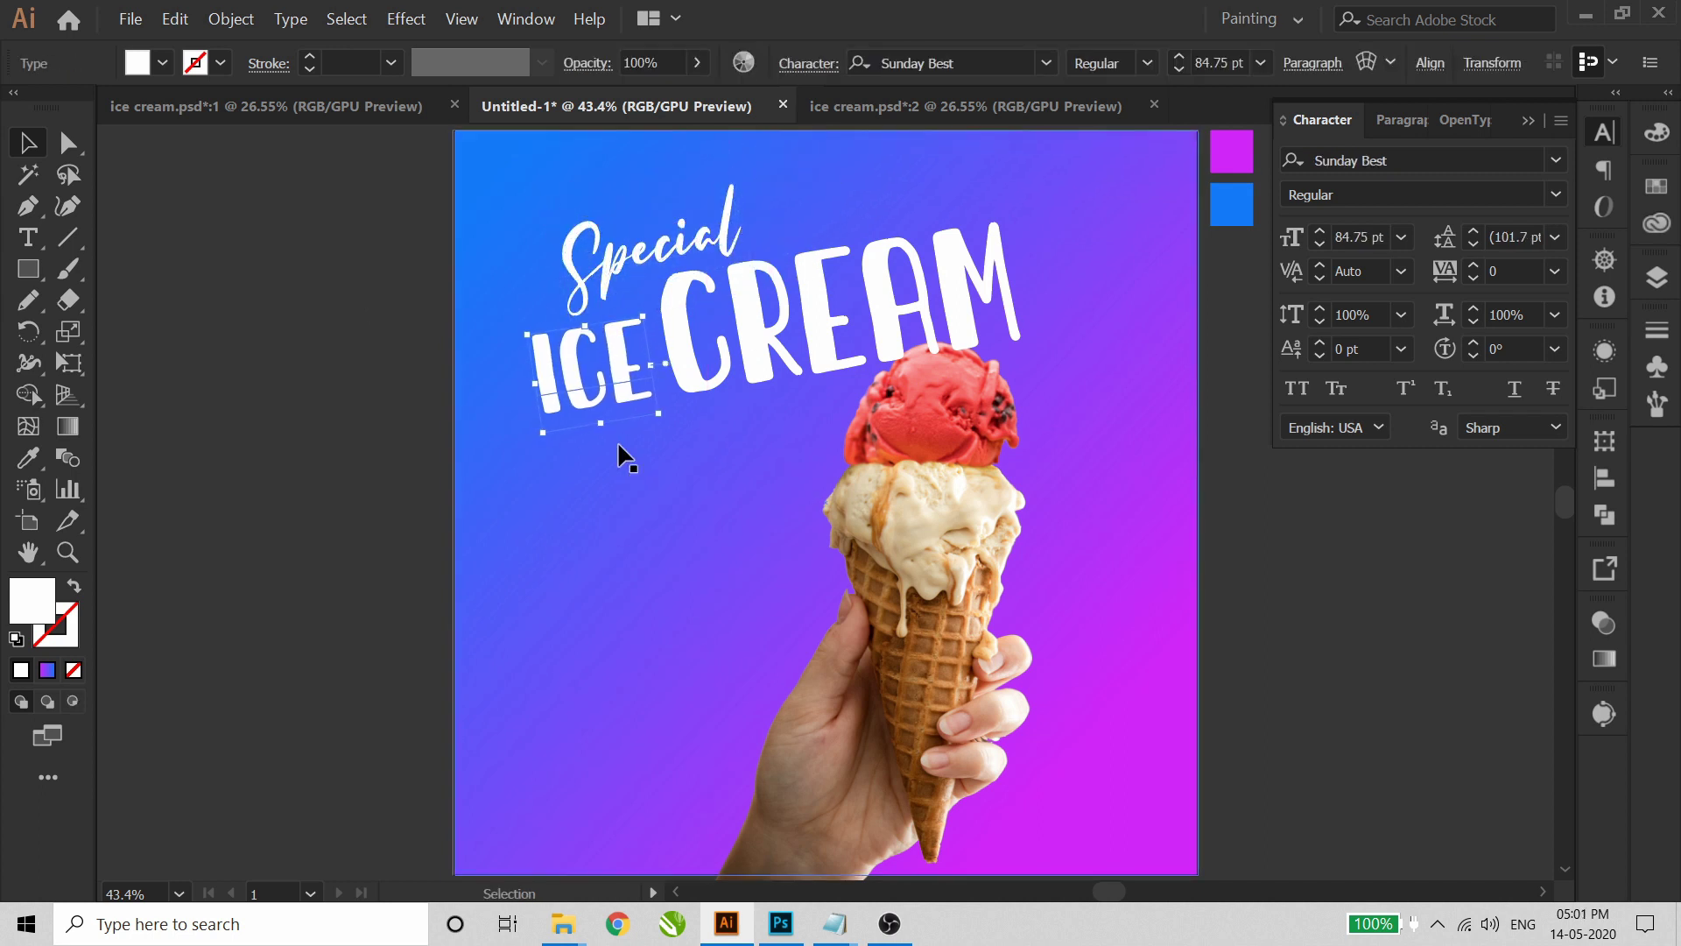
# - Nudge "Special", "ICE" and "CREAM" together slightly left and up, and clear the selection
pyautogui.click(671, 249)
pyautogui.keyDown('shift'); pyautogui.click(624, 330); pyautogui.keyUp('shift')
pyautogui.keyDown('shift'); pyautogui.click(690, 361); pyautogui.keyUp('shift')
pyautogui.press('Left')
pyautogui.press('Left')
pyautogui.press('Left')
pyautogui.press('Left')
pyautogui.press('Left')
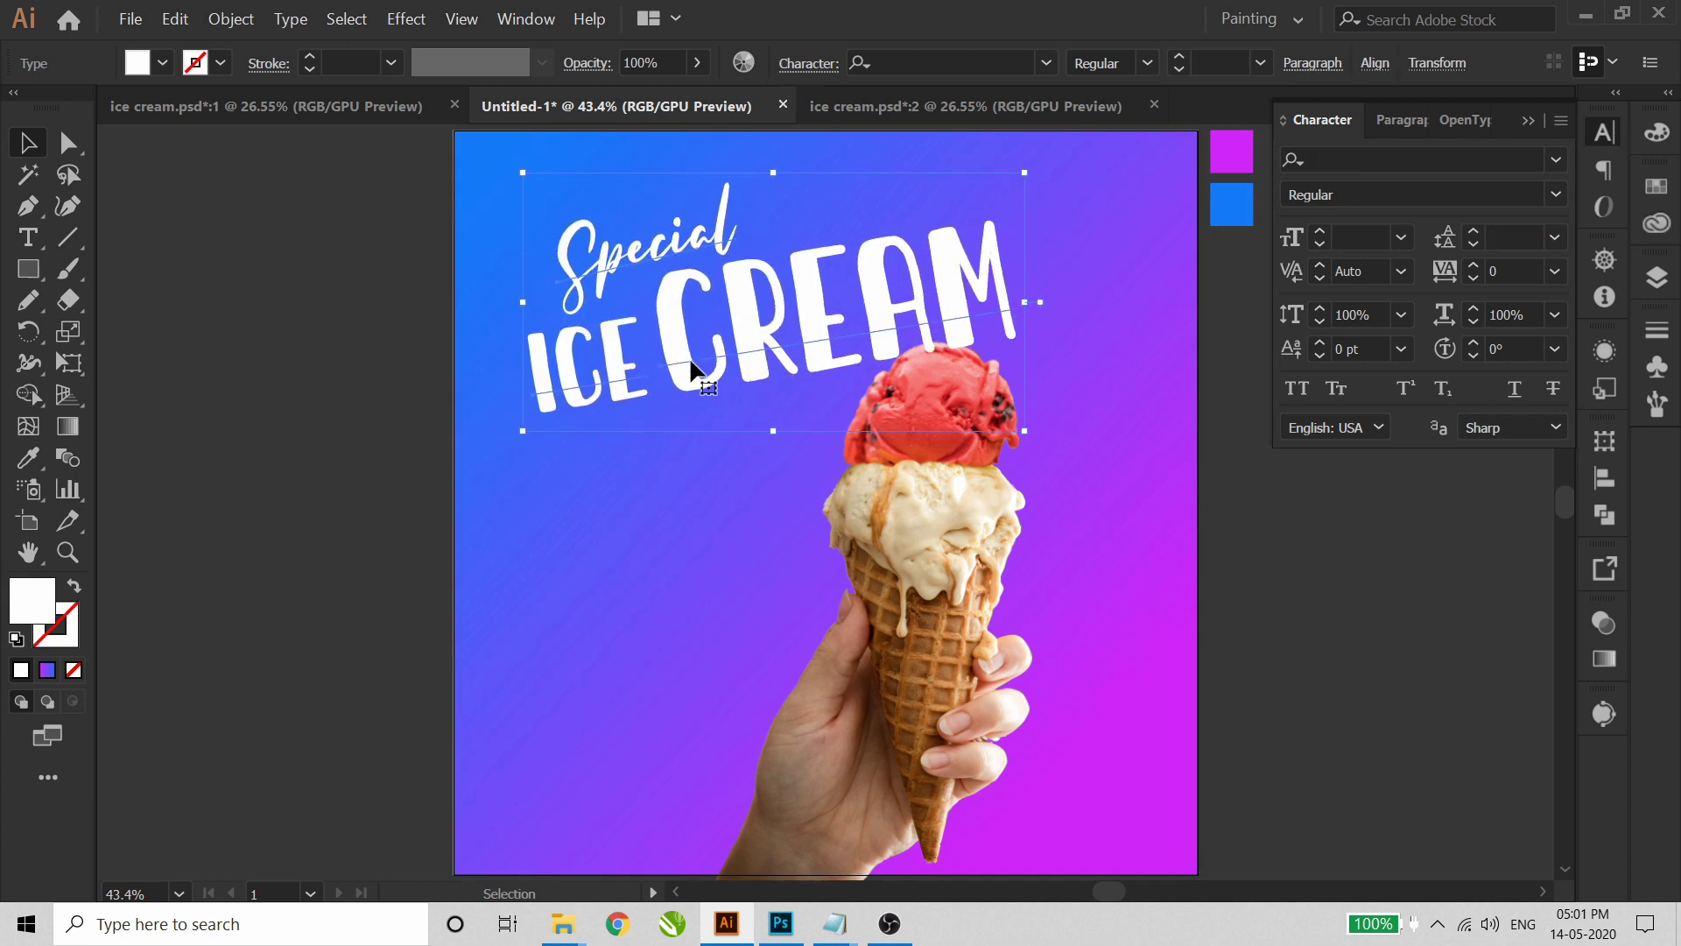
pyautogui.press('Left')
pyautogui.press('Left')
pyautogui.press('Up')
pyautogui.press('Up')
pyautogui.click(937, 512)
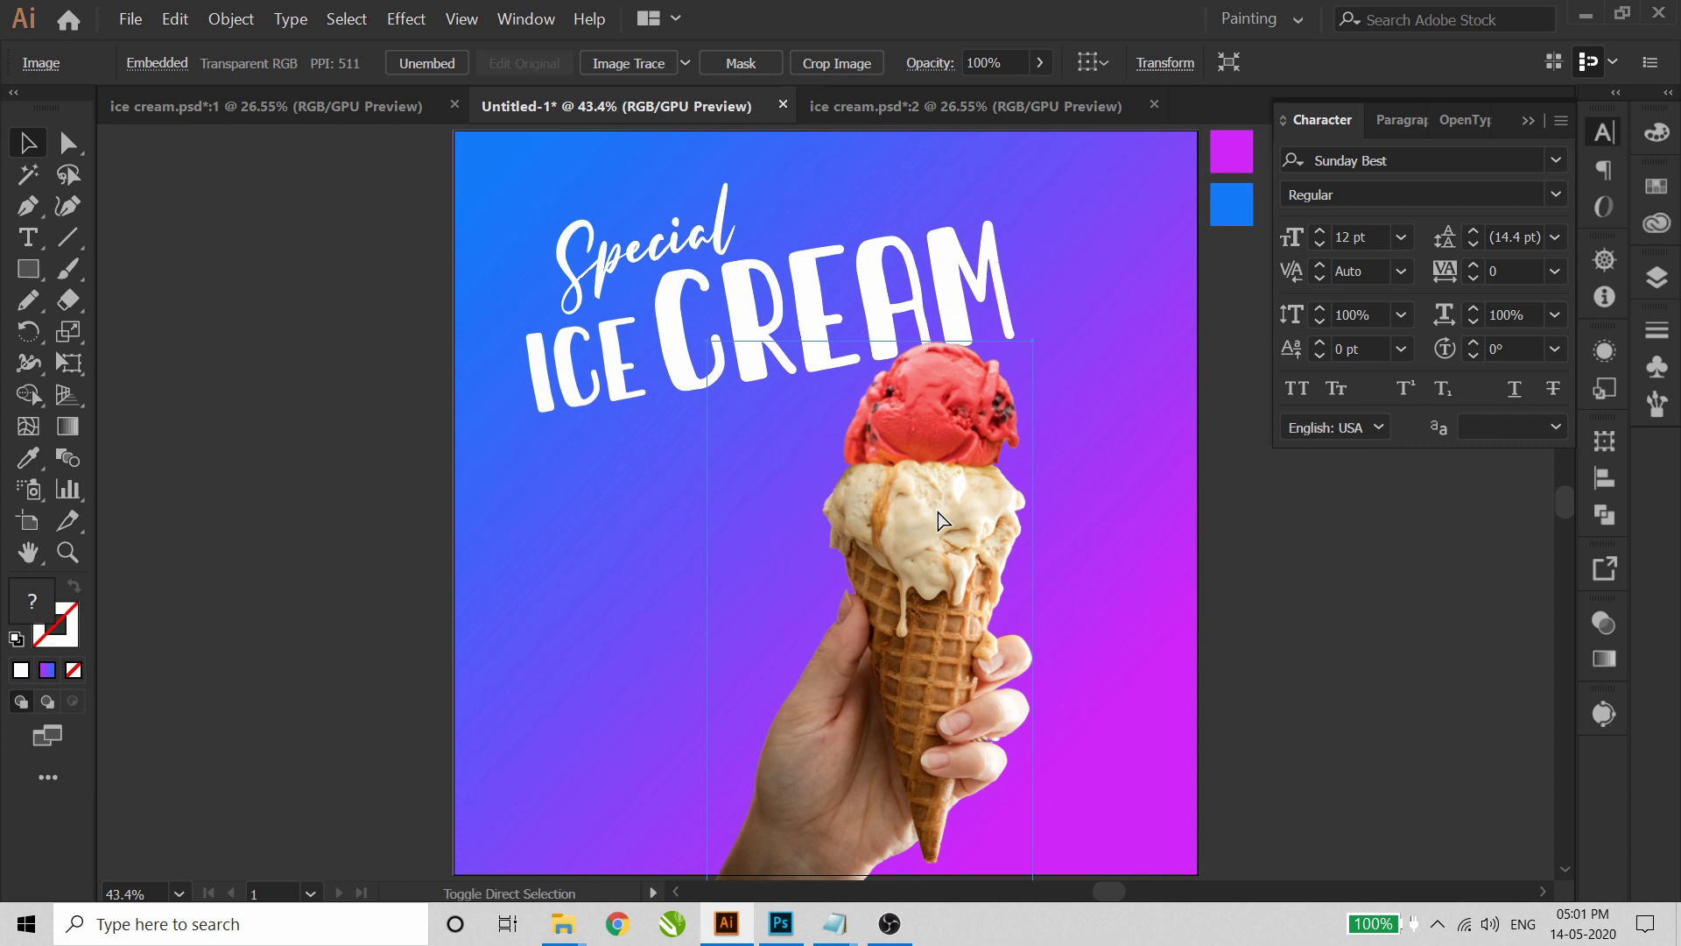
pyautogui.click(437, 409)
pyautogui.press('z')
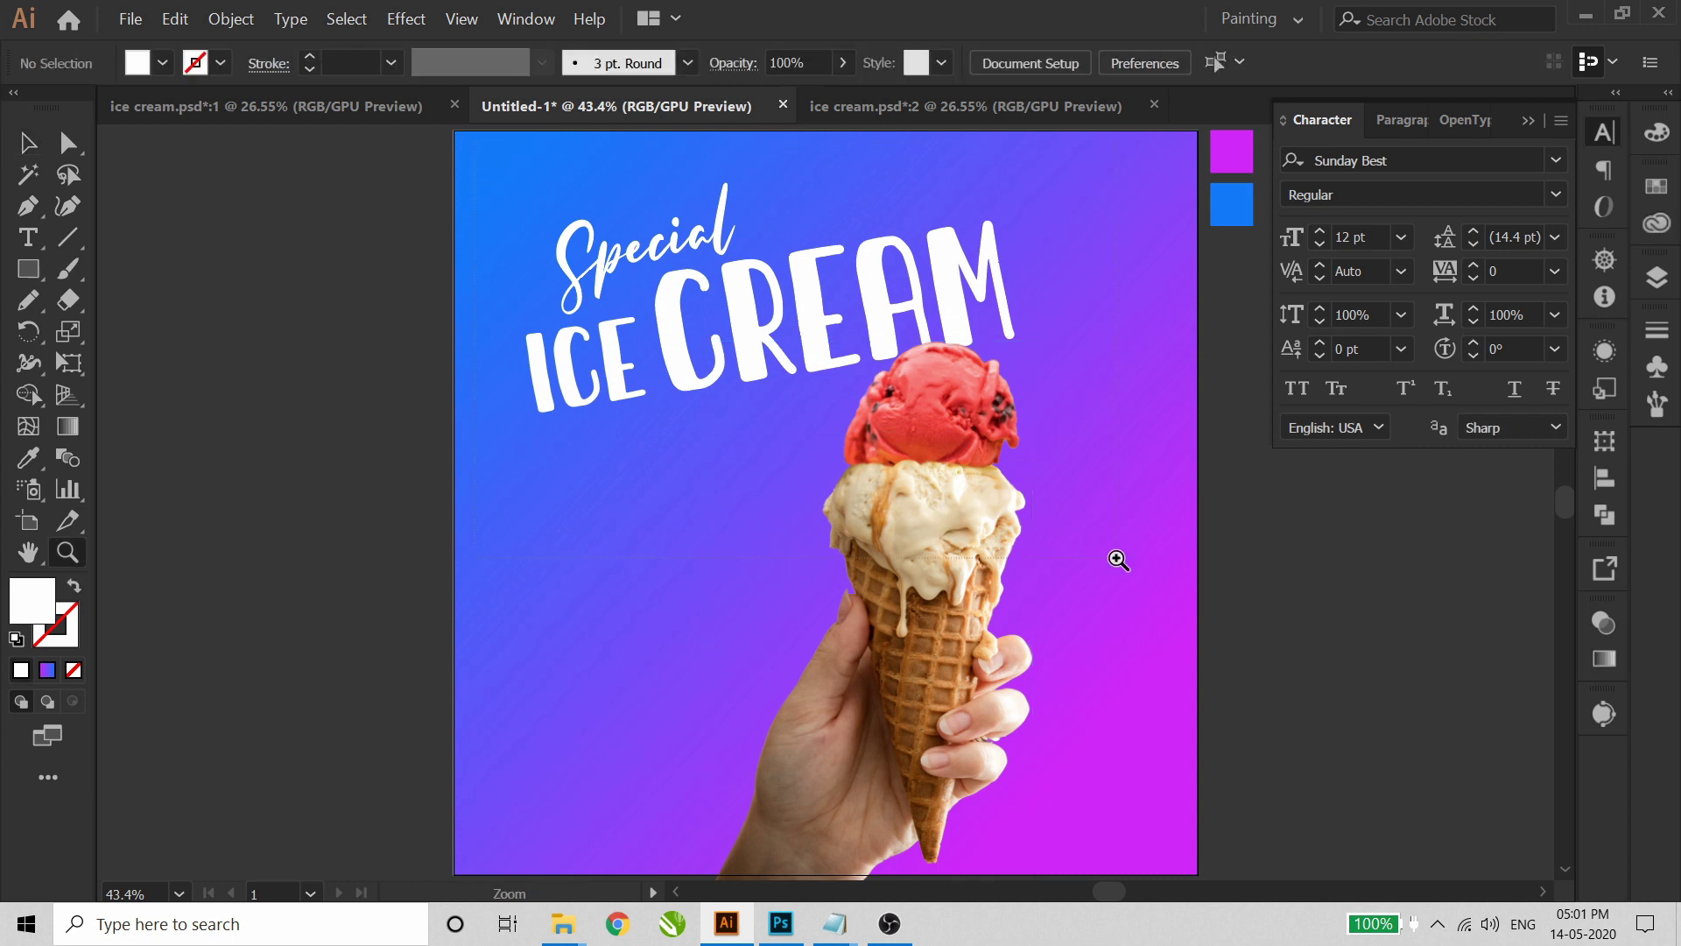
pyautogui.moveTo(1117, 558); pyautogui.dragTo(1116, 557)
pyautogui.click(1606, 136)
pyautogui.moveTo(782, 482); pyautogui.dragTo(762, 474)
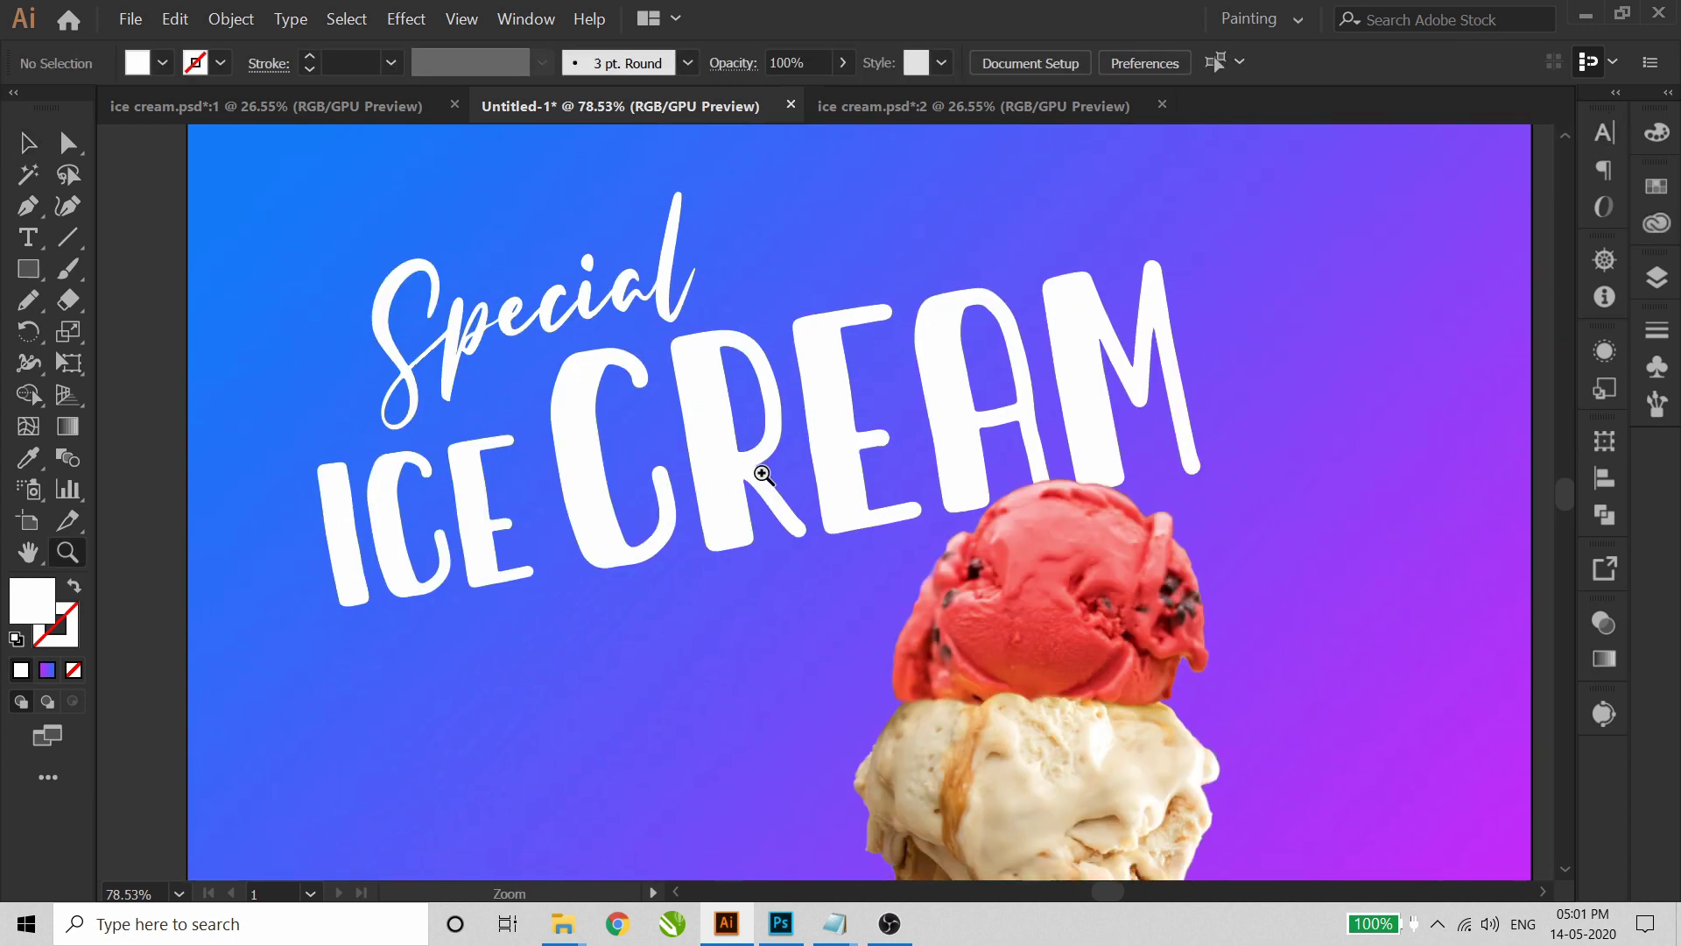
pyautogui.press('n')
pyautogui.press('capslock')
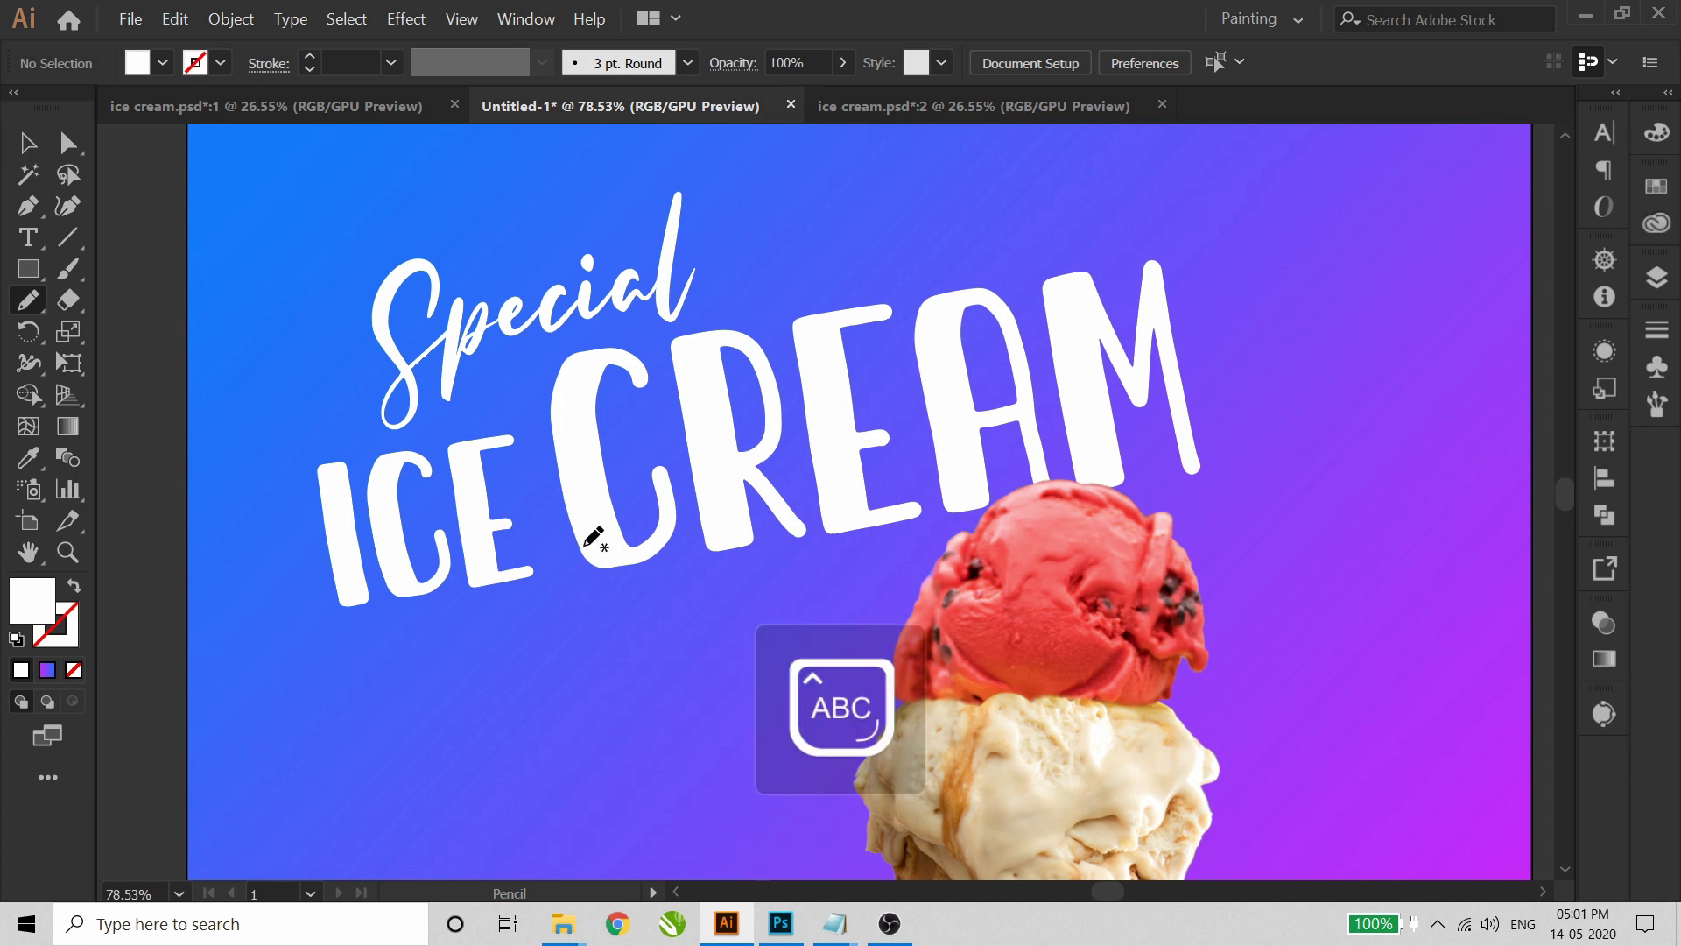
pyautogui.moveTo(602, 572); pyautogui.dragTo(643, 633)
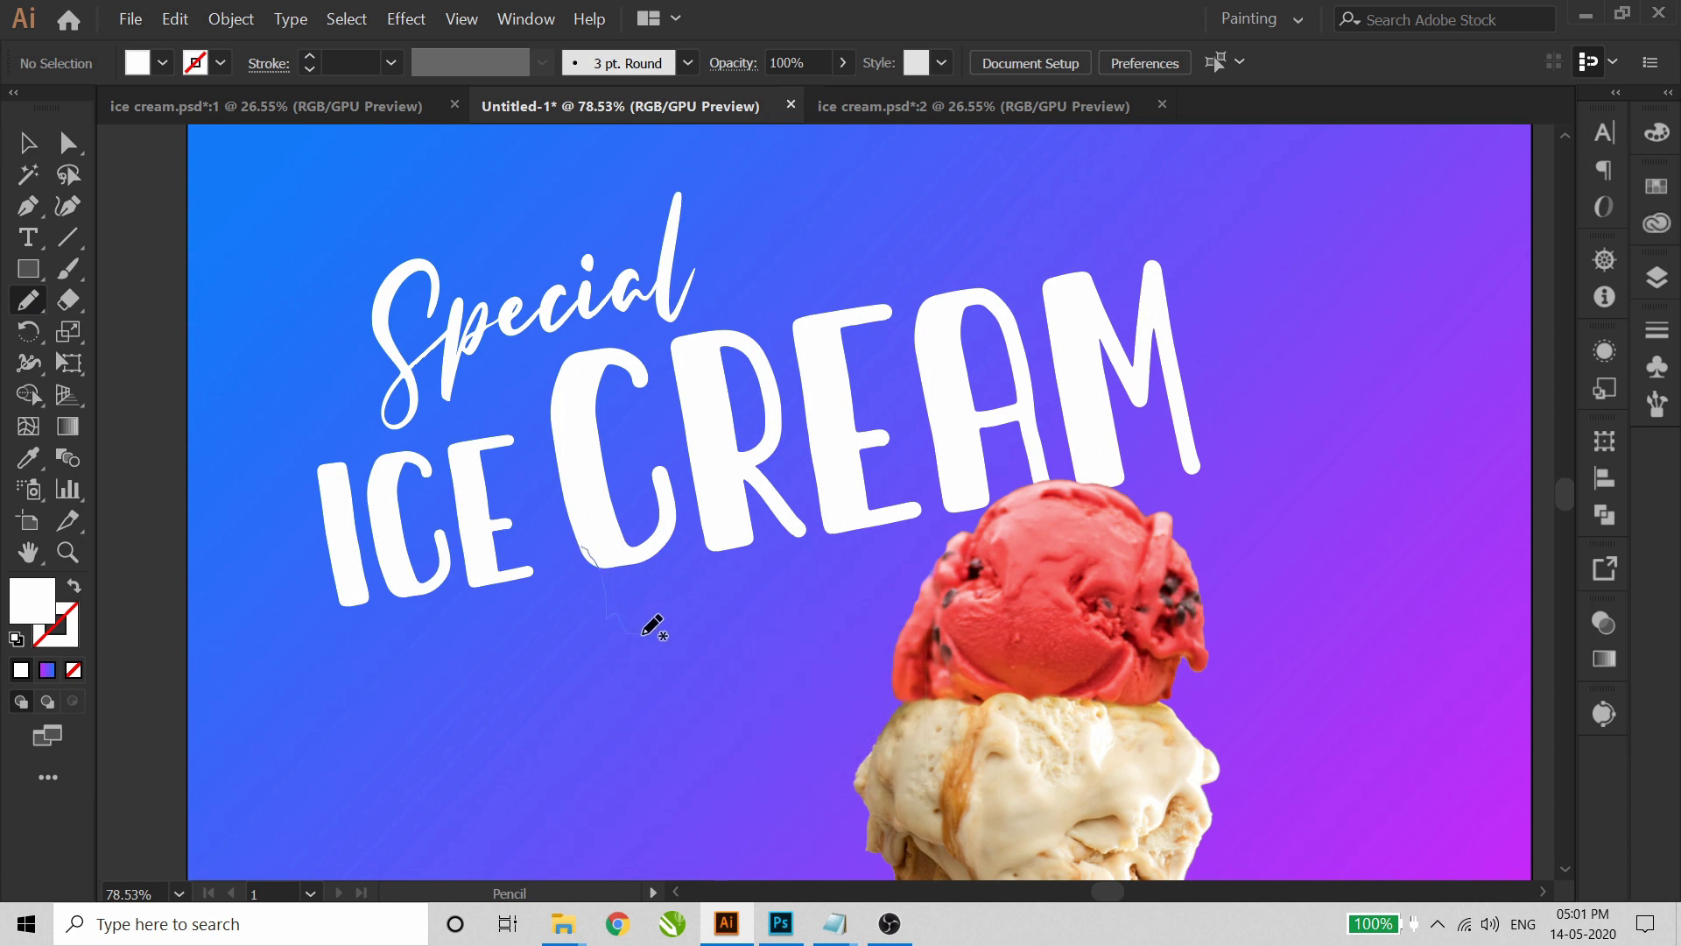
pyautogui.moveTo(607, 569)
pyautogui.mouseDown()
pyautogui.moveTo(591, 601)
pyautogui.moveTo(602, 640)
pyautogui.moveTo(638, 653)
pyautogui.moveTo(588, 578)
pyautogui.mouseUp()
pyautogui.hotkey('ctrl', 'z')
pyautogui.hotkey('ctrl', 'z')
# - Draw a narrow closed drip shape freehand with the Pencil tool below the "C" of "CREAM"
pyautogui.press('z')
pyautogui.moveTo(523, 471); pyautogui.dragTo(770, 699)
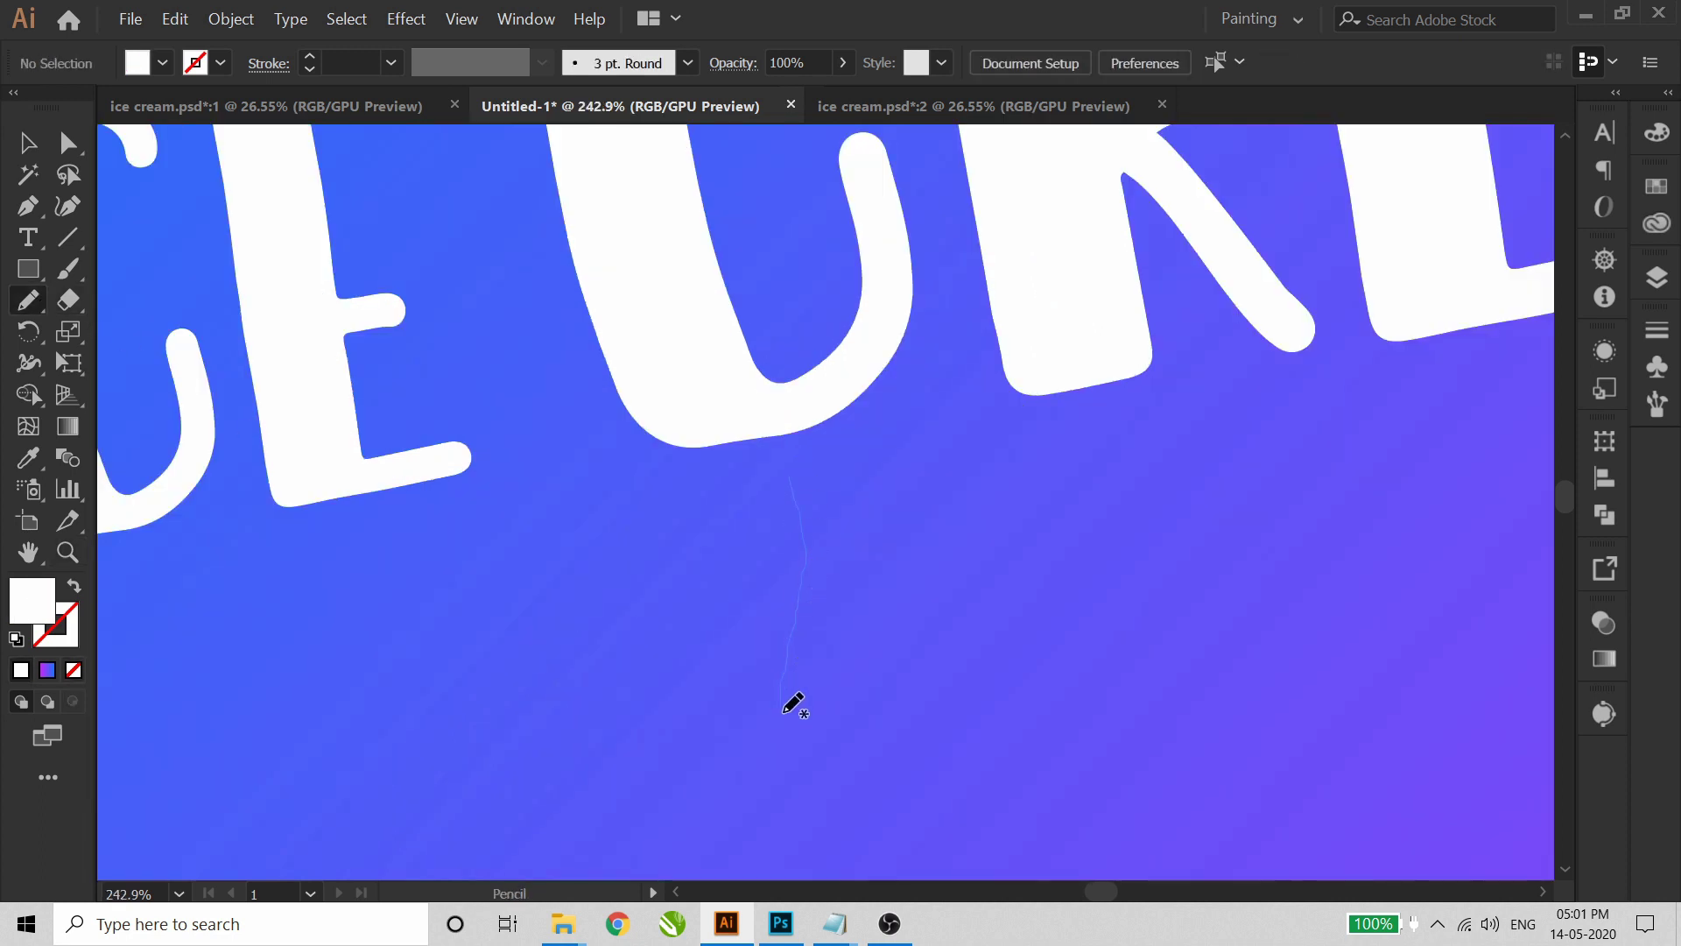
pyautogui.moveTo(787, 465); pyautogui.dragTo(804, 477)
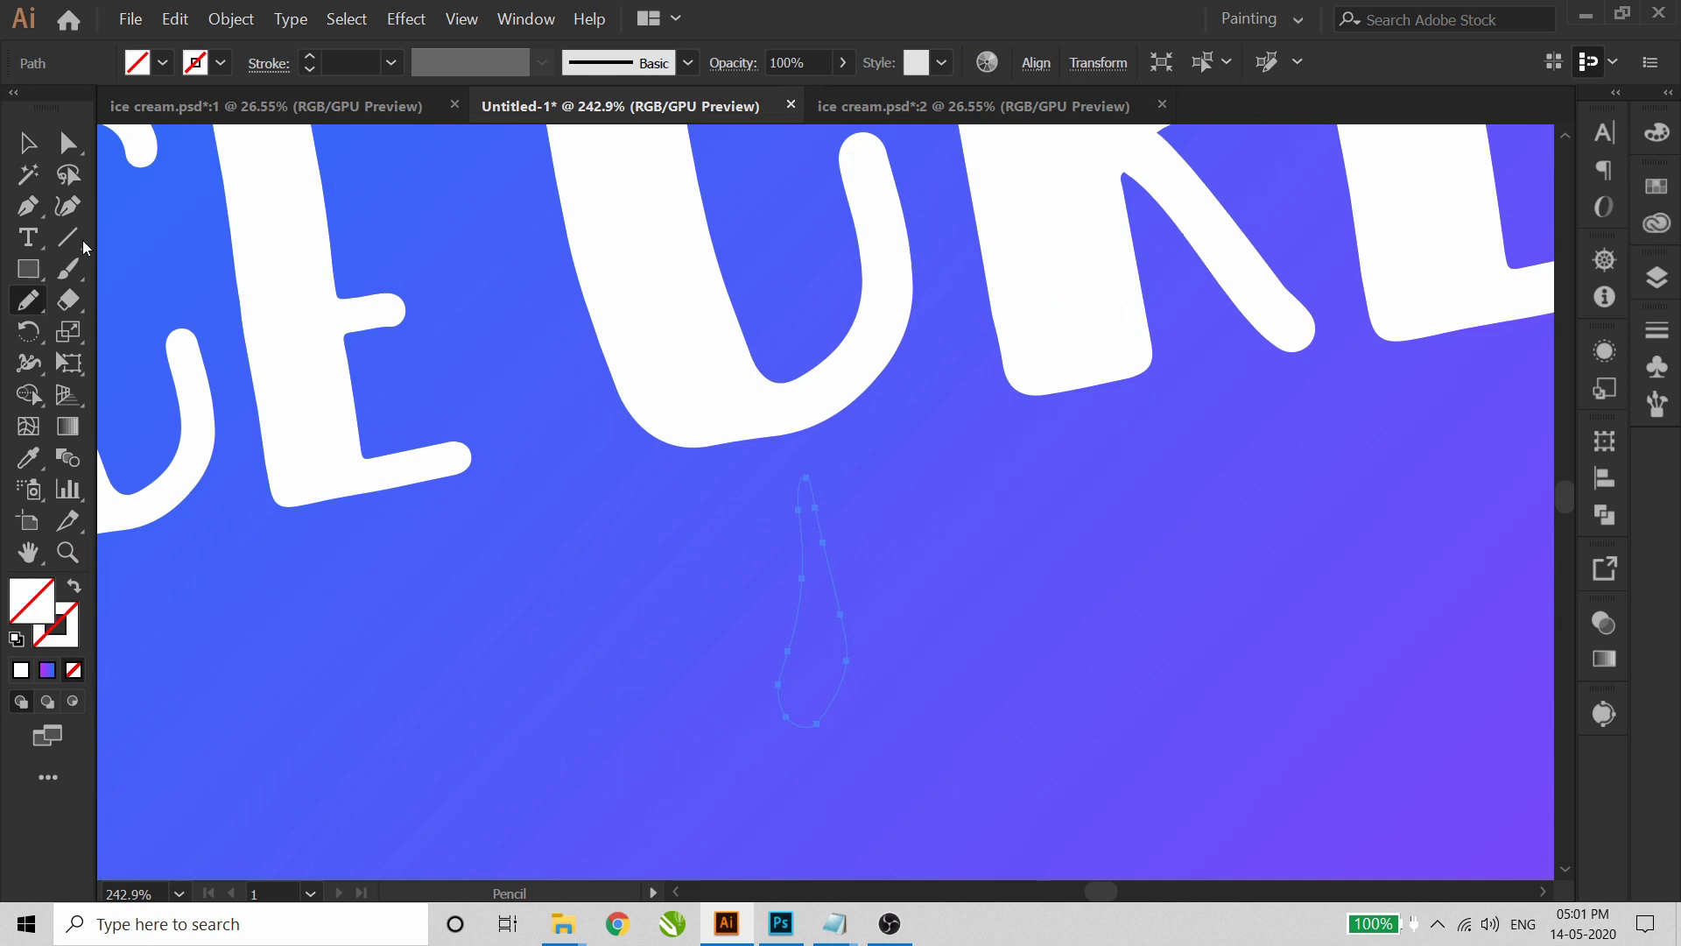
# - Move the drip onto the lower edge of the "C" in "CREAM" and fill it with white
pyautogui.moveTo(701, 538); pyautogui.dragTo(700, 536)
pyautogui.hotkey('ctrl', 'z')
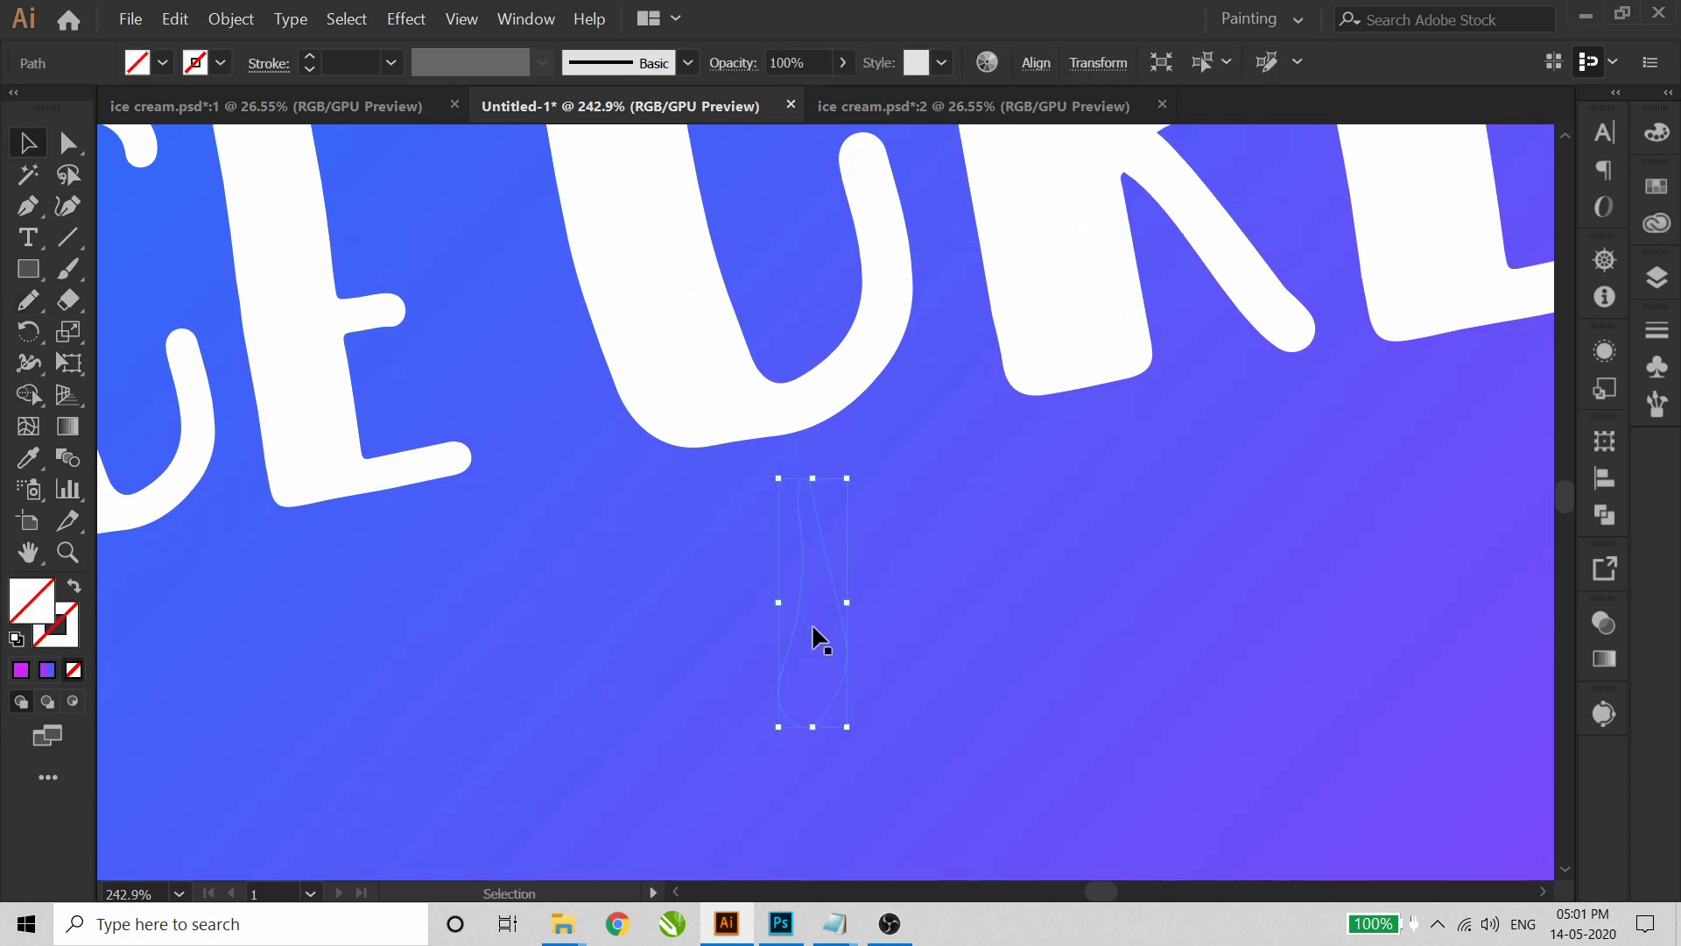
pyautogui.moveTo(795, 597); pyautogui.dragTo(708, 484)
pyautogui.click(163, 62)
pyautogui.click(55, 106)
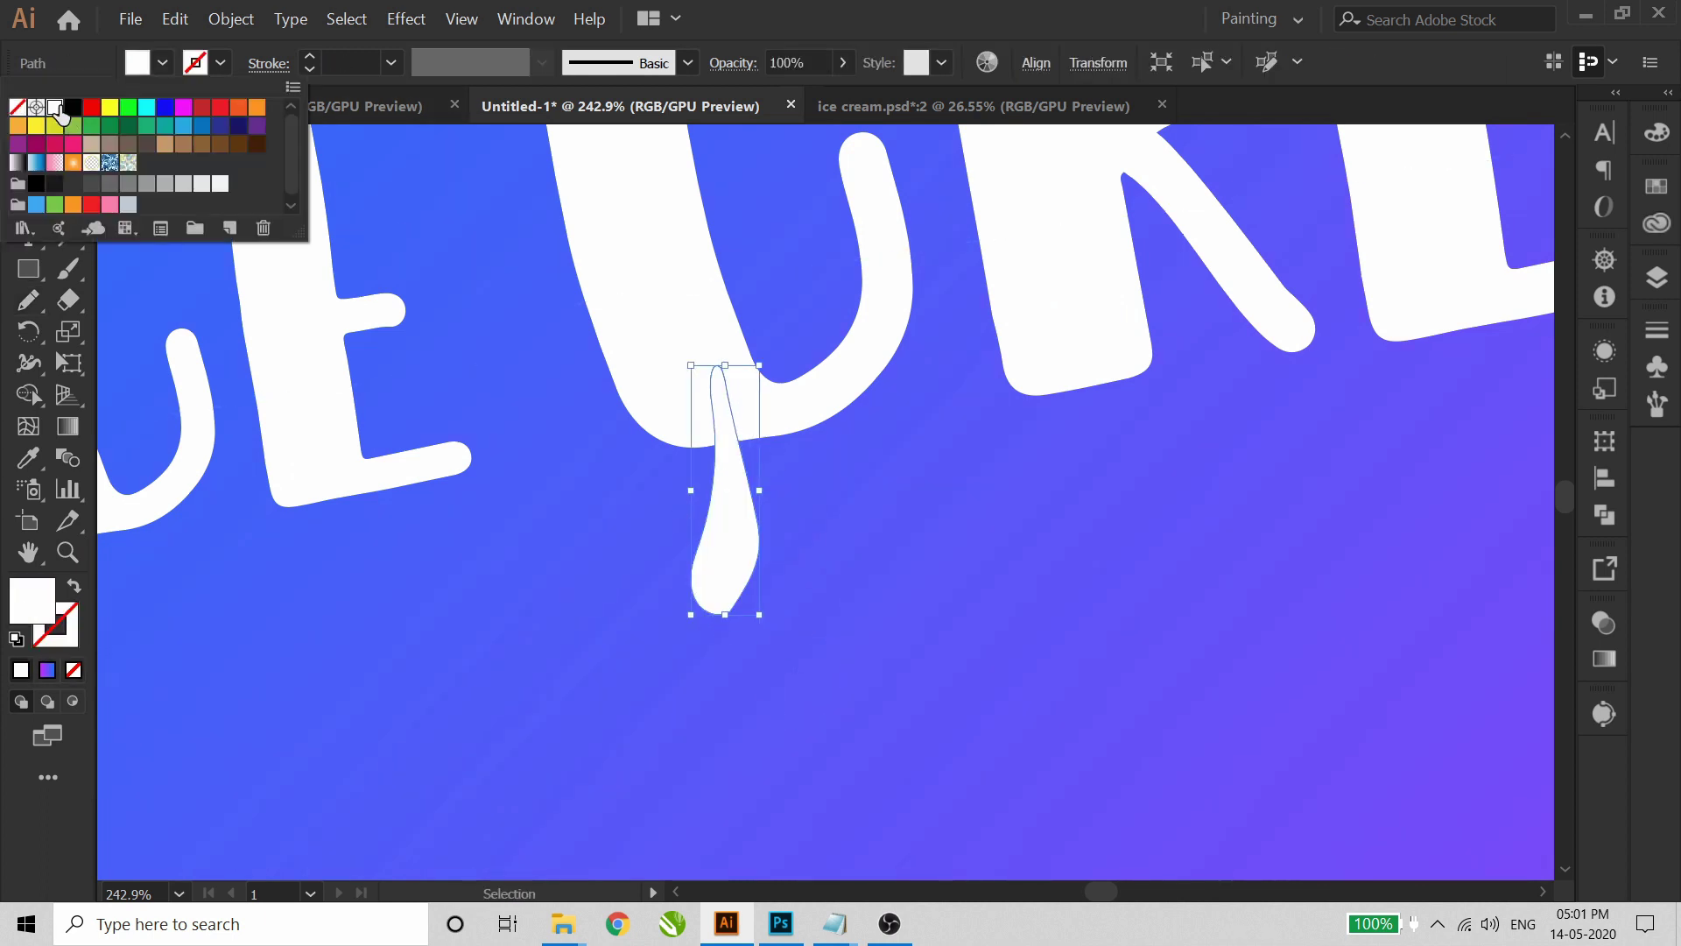
# - Tilt the drip and place it at the lower-left curve of the "C" so it blends into the letter
pyautogui.click(702, 501)
pyautogui.moveTo(764, 360); pyautogui.dragTo(718, 355)
pyautogui.moveTo(746, 527); pyautogui.dragTo(671, 473)
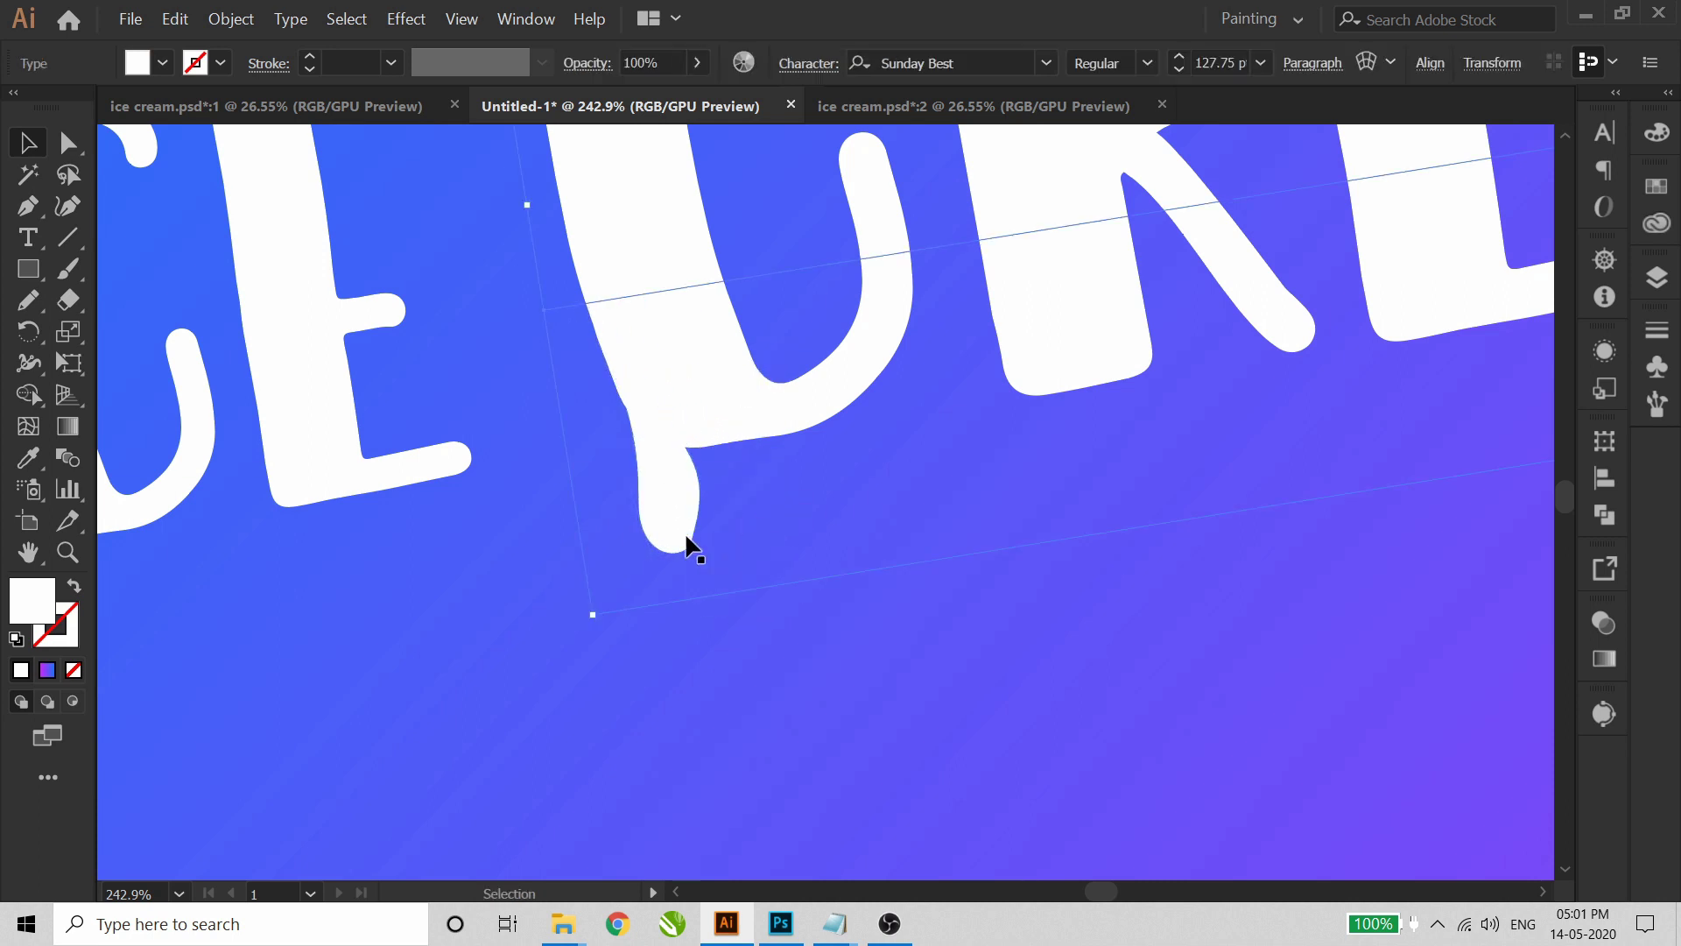
# - Copy the drip from the "C" to the foot of the "R" and adjust its angle and position there
pyautogui.scroll(-3, 666, 517)
pyautogui.scroll(-1, 667, 517)
pyautogui.hotkey('ctrl', 'space')
pyautogui.moveTo(486, 188); pyautogui.dragTo(1160, 663)
pyautogui.moveTo(580, 613); pyautogui.dragTo(893, 518)
pyautogui.moveTo(875, 416); pyautogui.dragTo(882, 418)
pyautogui.click(882, 526)
pyautogui.moveTo(881, 543); pyautogui.dragTo(866, 576)
pyautogui.moveTo(867, 566); pyautogui.dragTo(886, 531)
pyautogui.click(1047, 495)
# - Copy the drip from the "R" to the foot of the left leg of the "A"
pyautogui.press('space')
pyautogui.moveTo(1047, 517); pyautogui.dragTo(707, 551)
pyautogui.click(559, 573)
pyautogui.moveTo(549, 599); pyautogui.dragTo(969, 515)
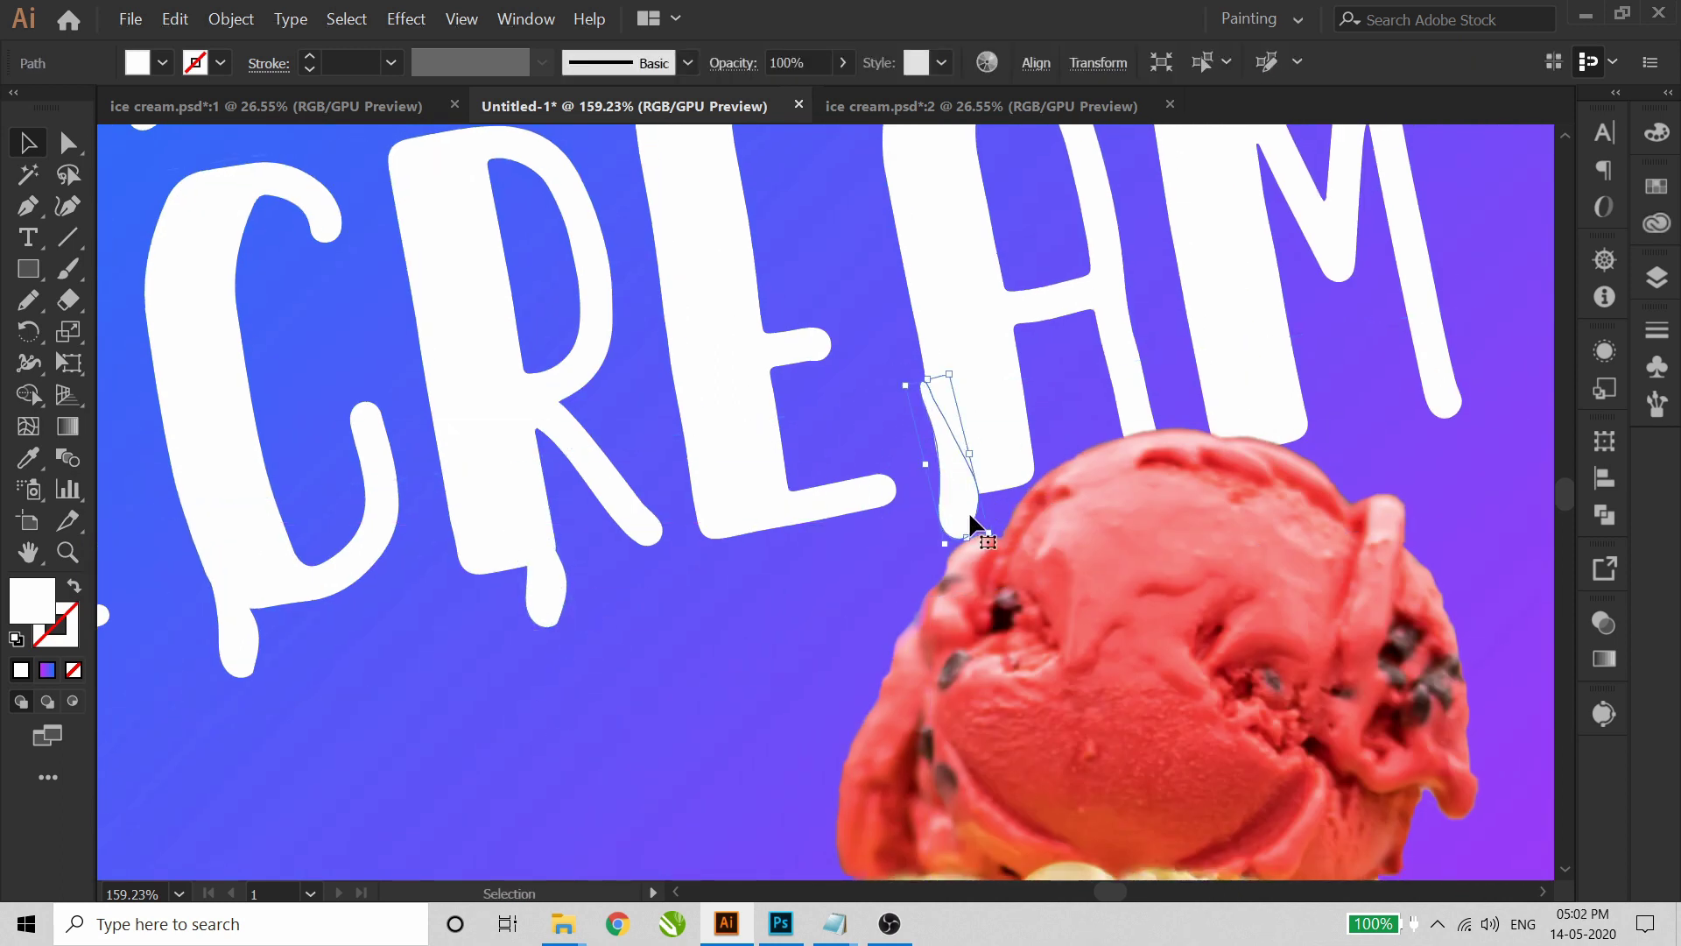
# - Reflect the drip on the "A" across the vertical axis and adjust it to fit the edge of the leg
pyautogui.rightClick(971, 477)
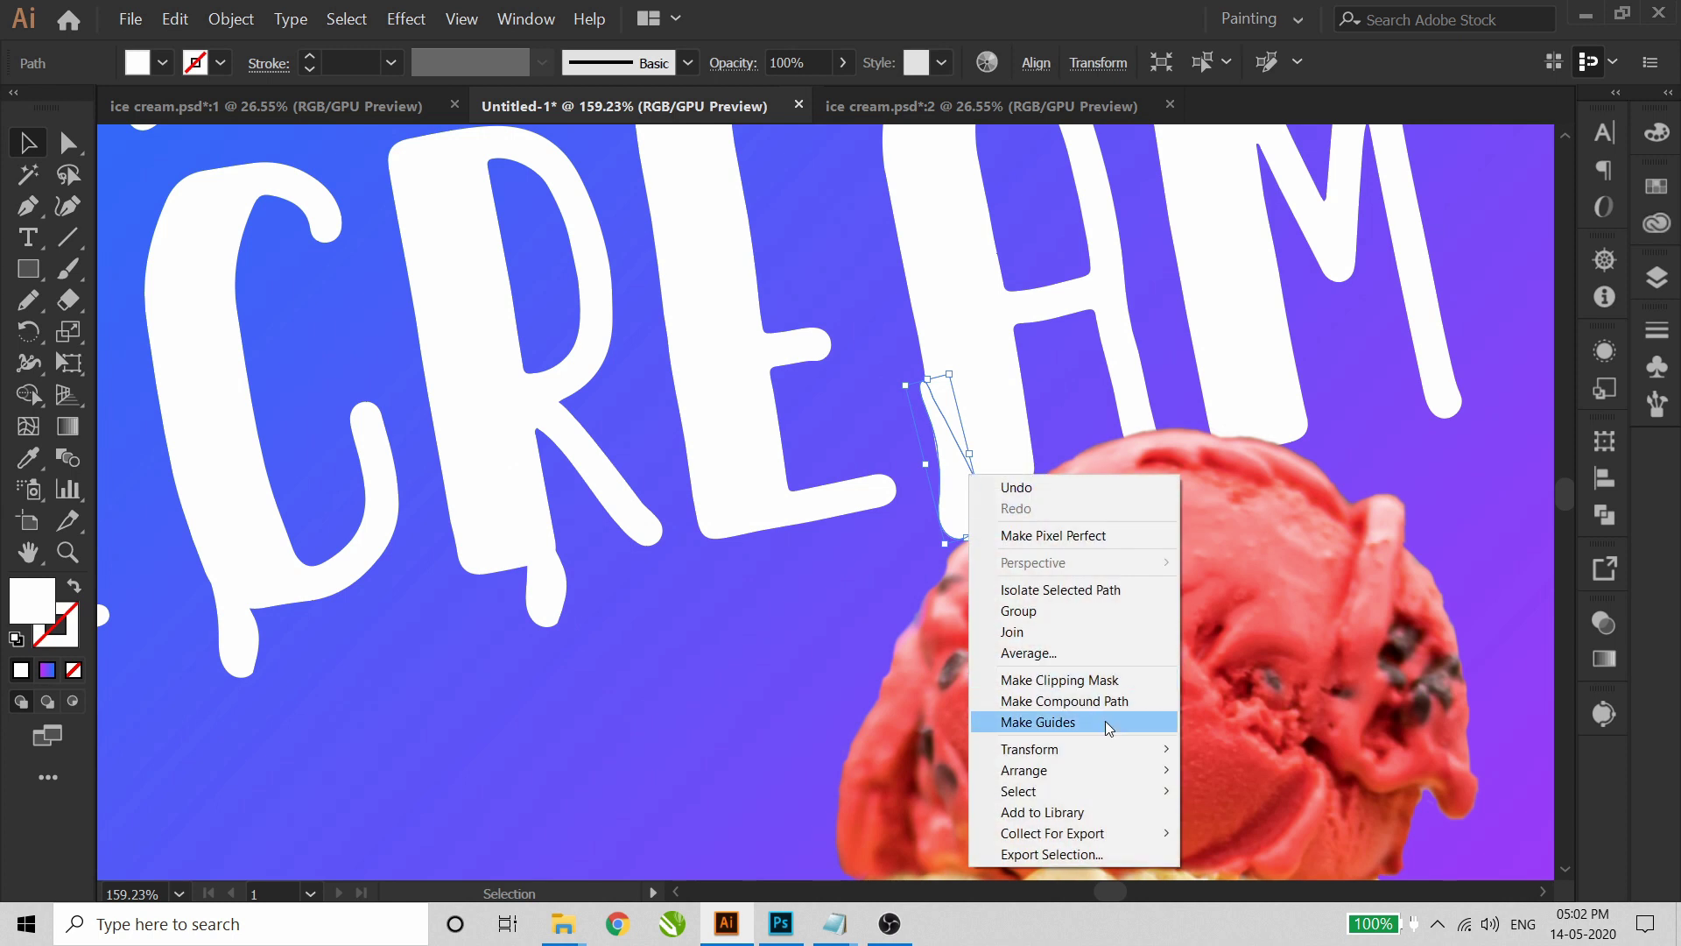
pyautogui.moveTo(1129, 749)
pyautogui.click(1234, 810)
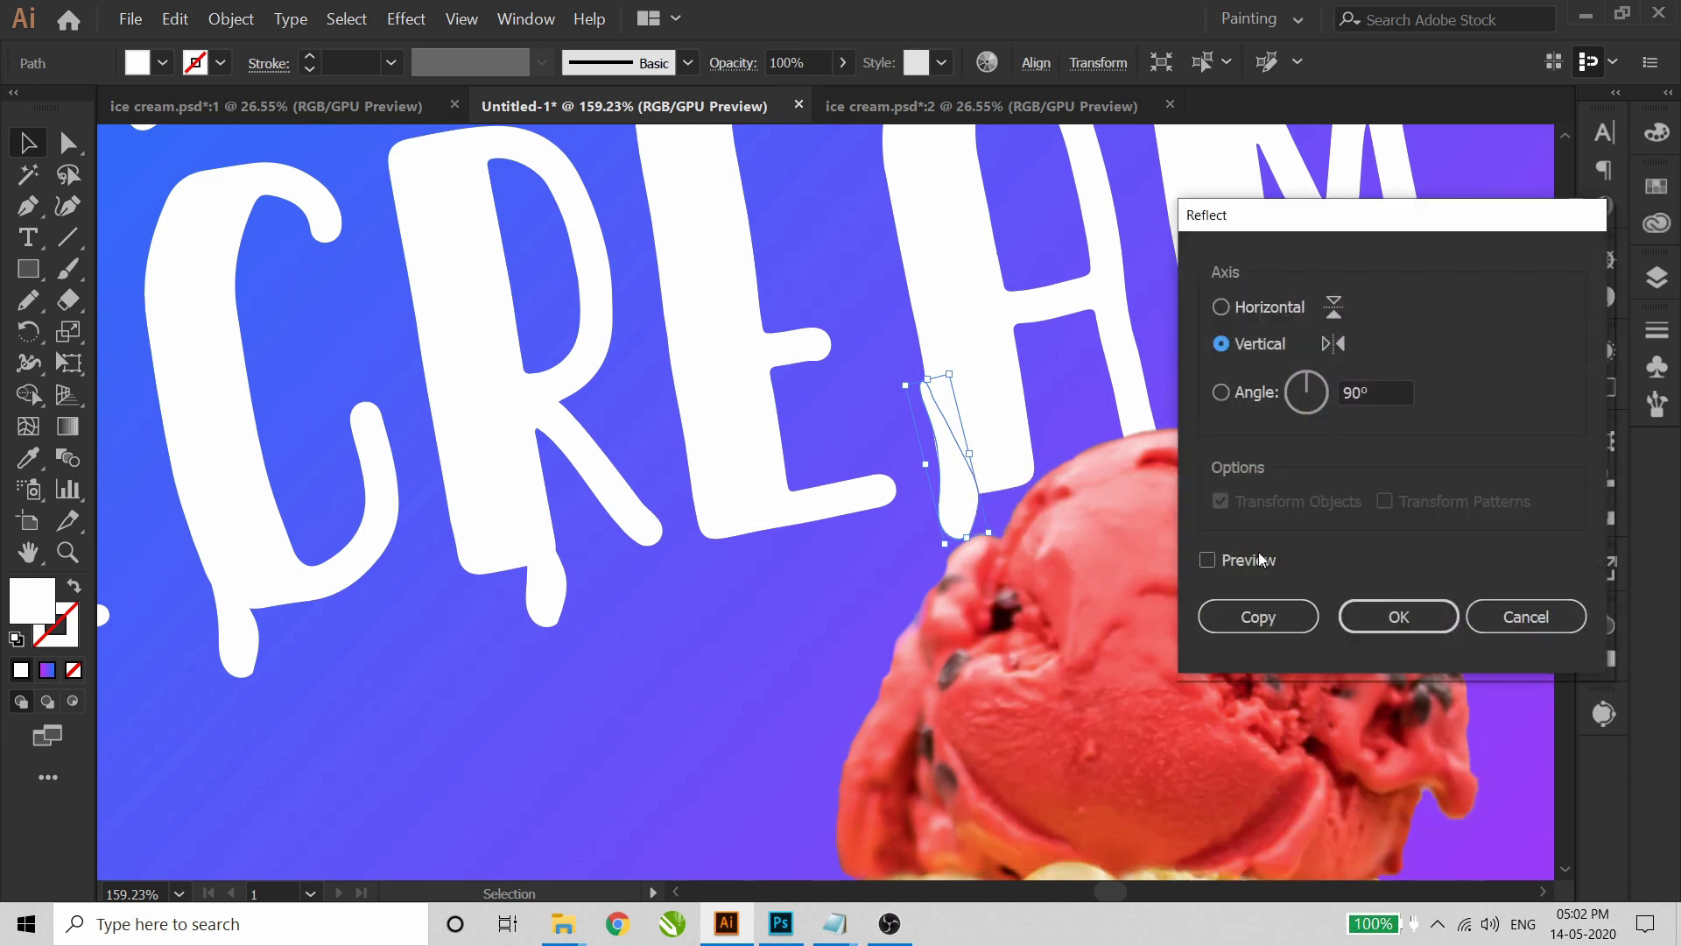
pyautogui.click(1207, 560)
pyautogui.click(1398, 617)
pyautogui.moveTo(808, 343); pyautogui.dragTo(1089, 640)
pyautogui.moveTo(851, 537); pyautogui.dragTo(867, 556)
pyautogui.click(1139, 641)
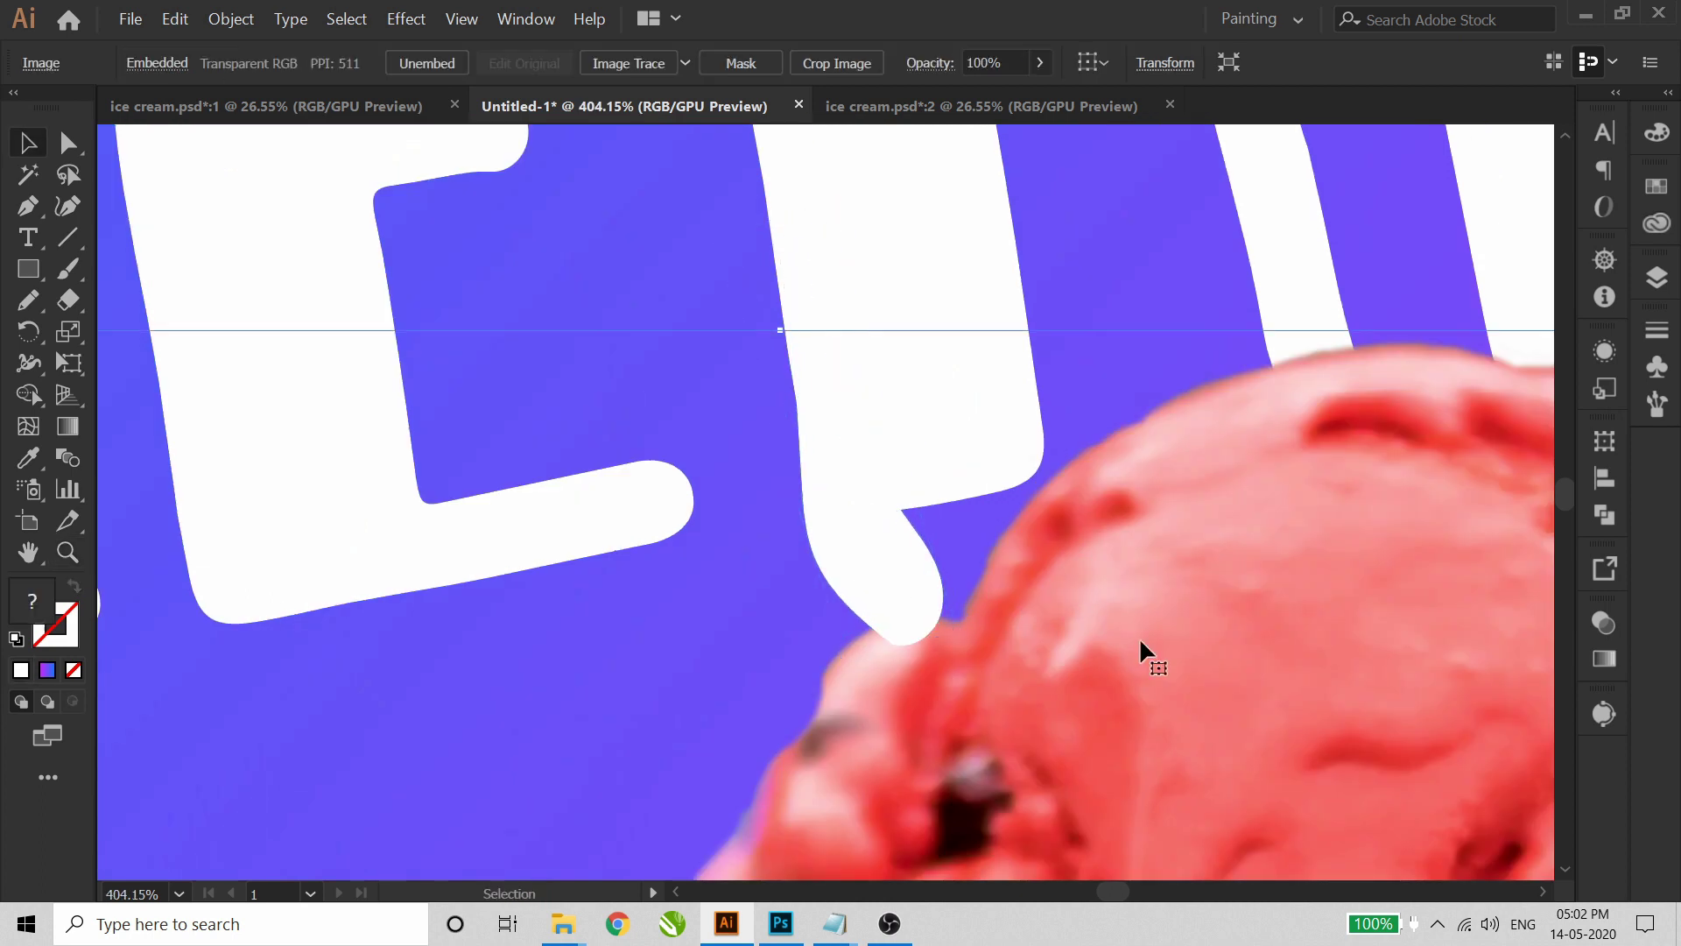
# - Move the drip under the "R" slightly up so that less of it hangs below the letter
pyautogui.scroll(-6, 933, 547)
pyautogui.hotkey('ctrl', 'space')
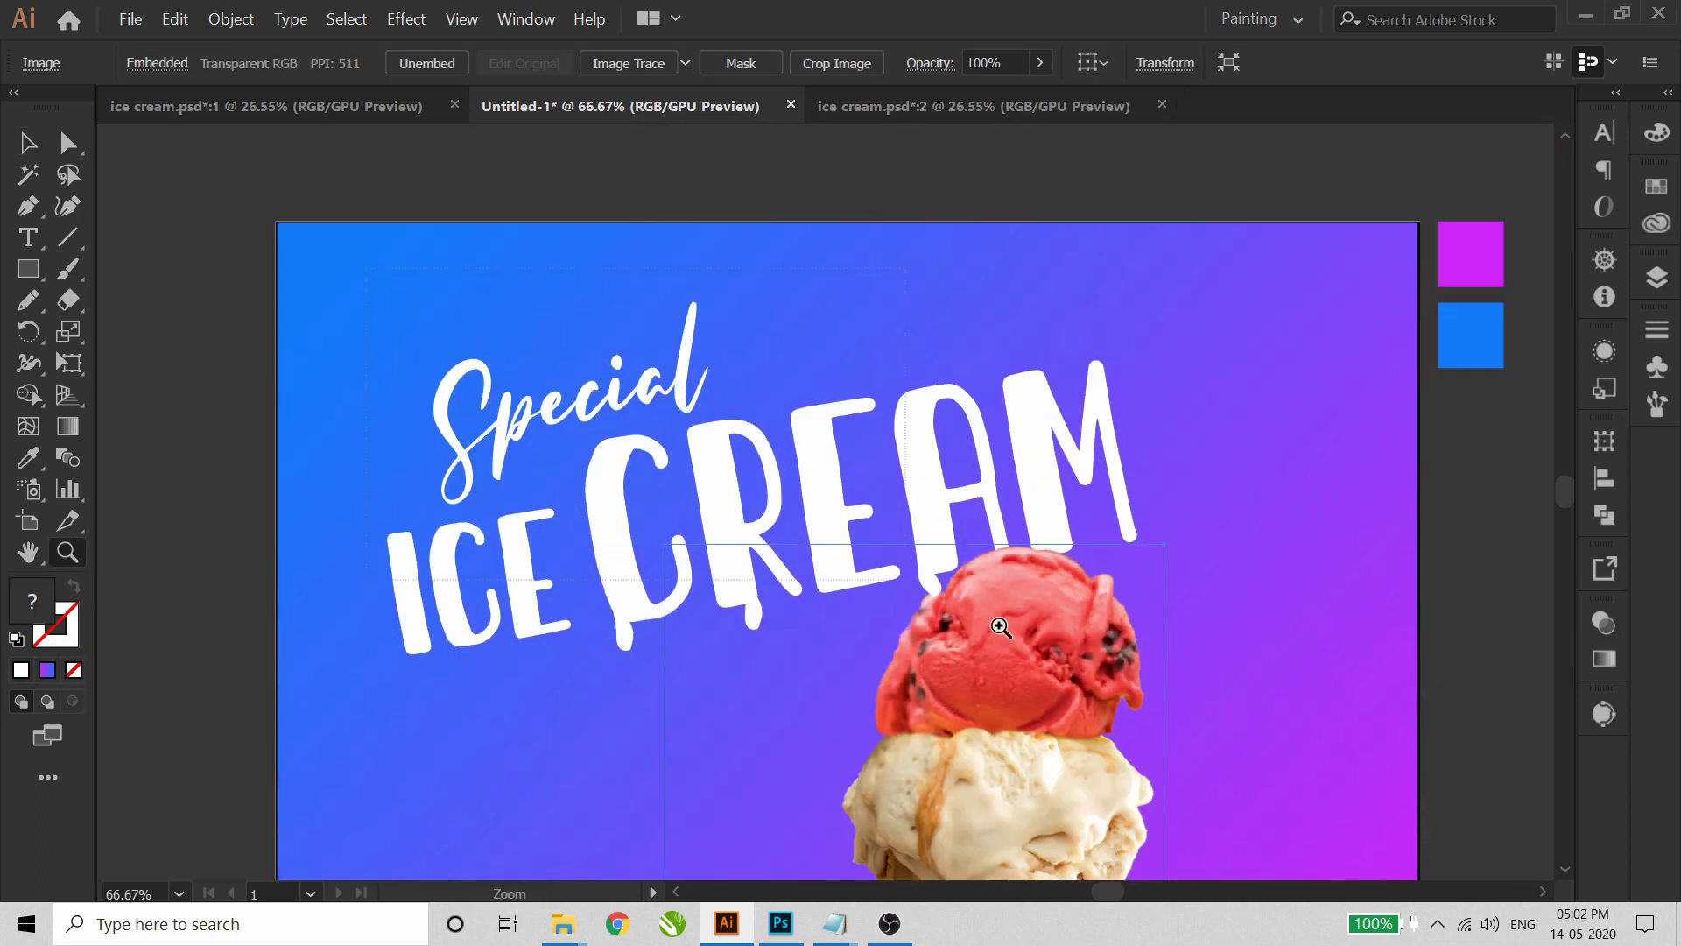
pyautogui.moveTo(1206, 754); pyautogui.dragTo(1206, 755)
pyautogui.click(763, 655)
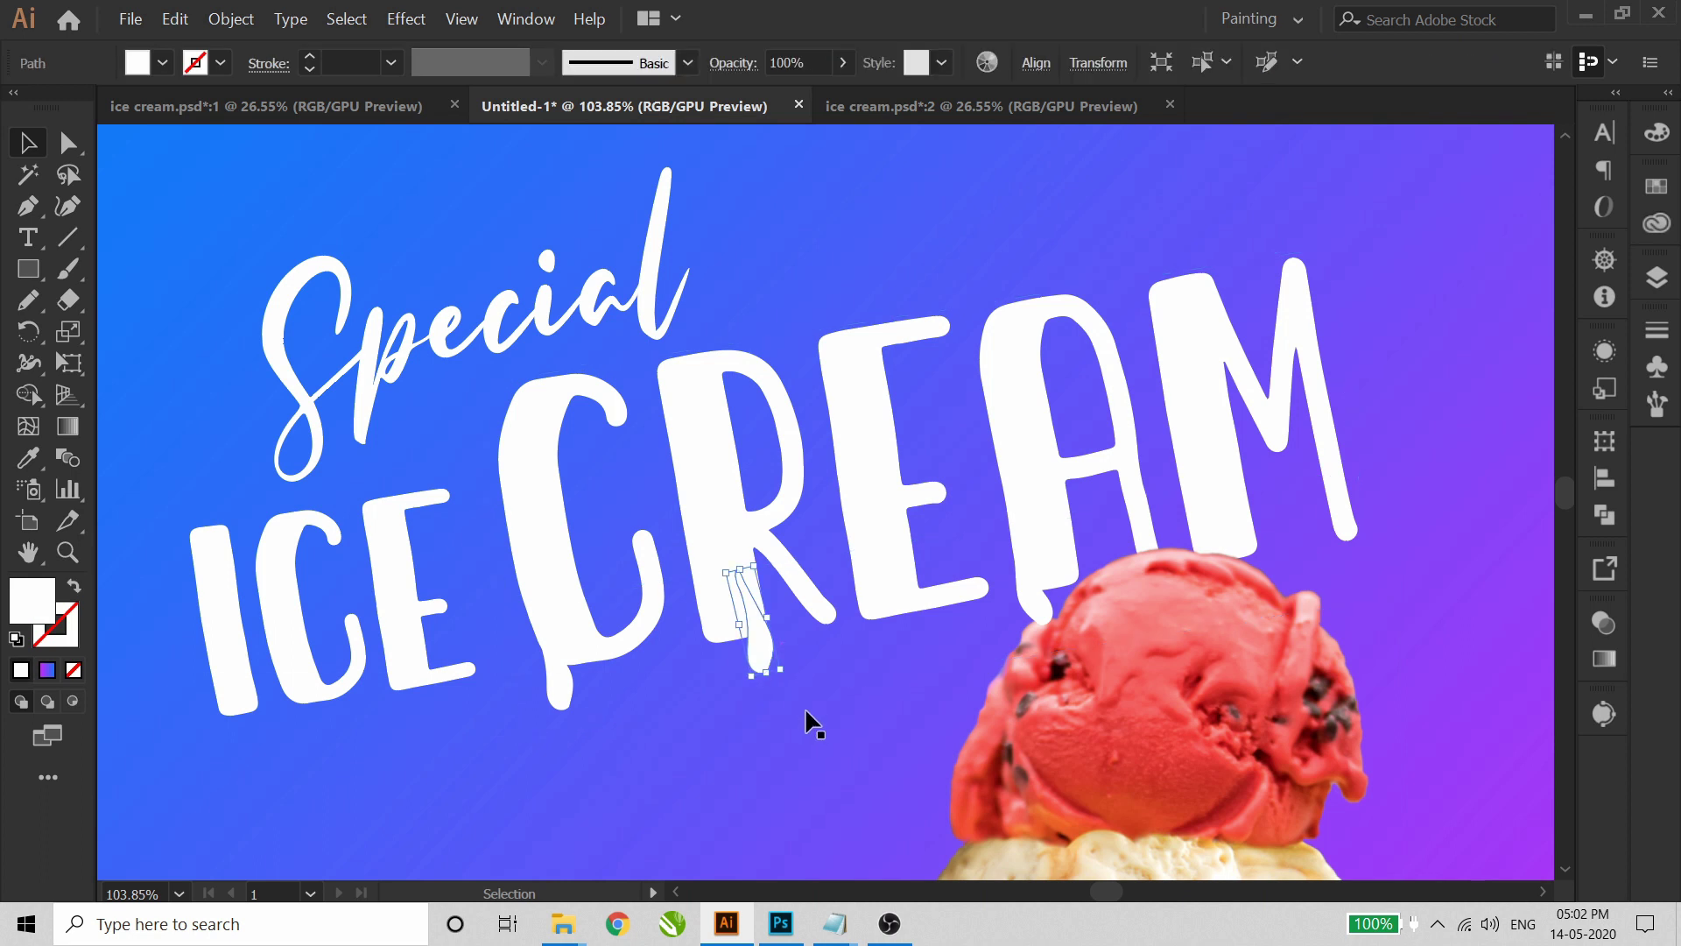
pyautogui.click(830, 689)
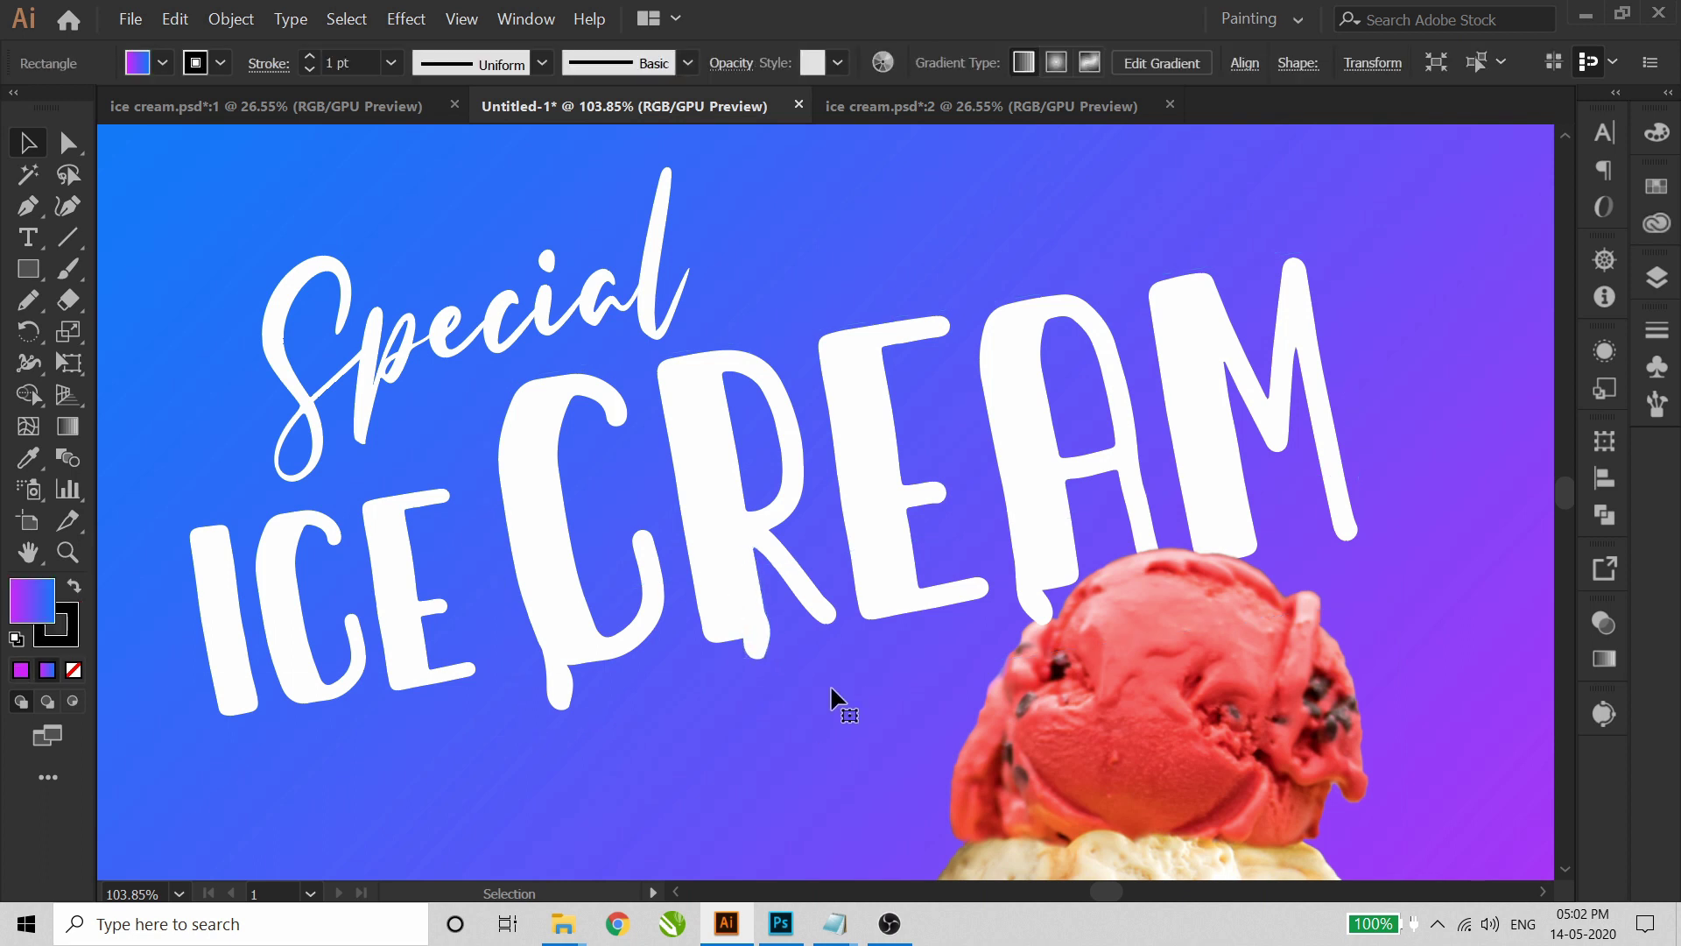
# - Copy the drip from the "A" to the end of the right leg of the "M" and align it there
pyautogui.moveTo(1039, 604); pyautogui.dragTo(1349, 534)
pyautogui.hotkey('ctrl', 'space')
pyautogui.moveTo(1215, 385); pyautogui.dragTo(1444, 636)
pyautogui.click(916, 688)
pyautogui.click(902, 607)
pyautogui.click(1067, 578)
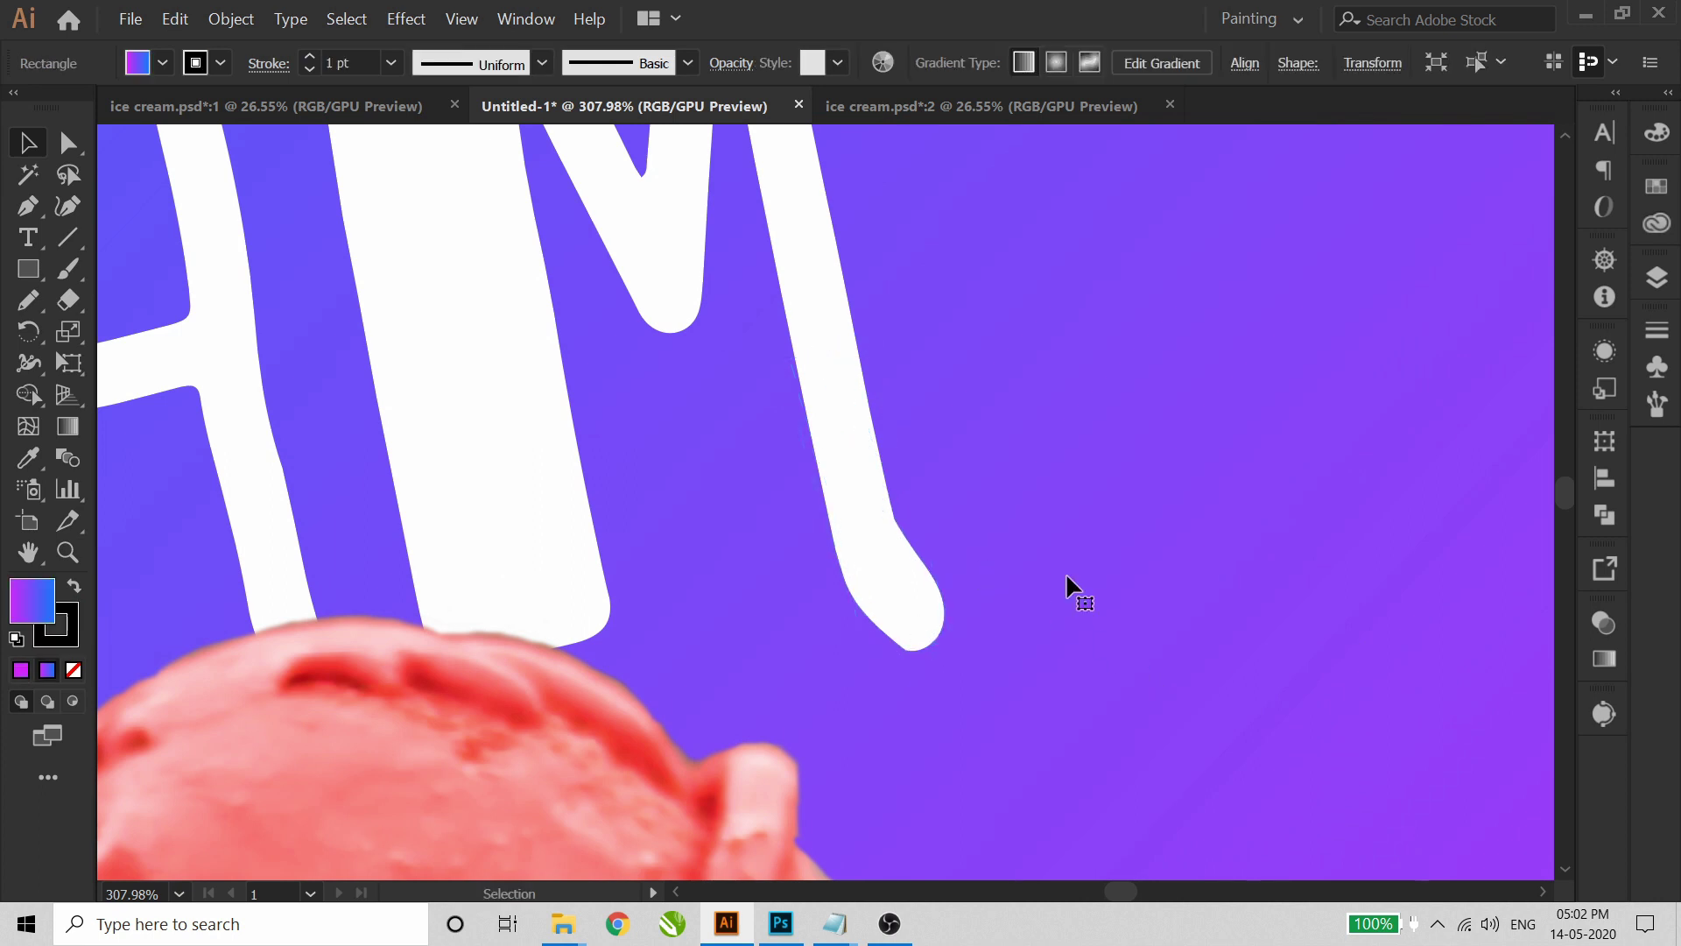
# - Rotate and reposition the drip under the "C" of "CREAM" to join the letter's lower-left edge
pyautogui.hotkey('ctrl', '0')
pyautogui.hotkey('ctrl', 'space')
pyautogui.keyDown('ctrl'); pyautogui.keyDown('alt'); pyautogui.click(1125, 608); pyautogui.keyUp('alt'); pyautogui.keyUp('ctrl')
pyautogui.press('b')
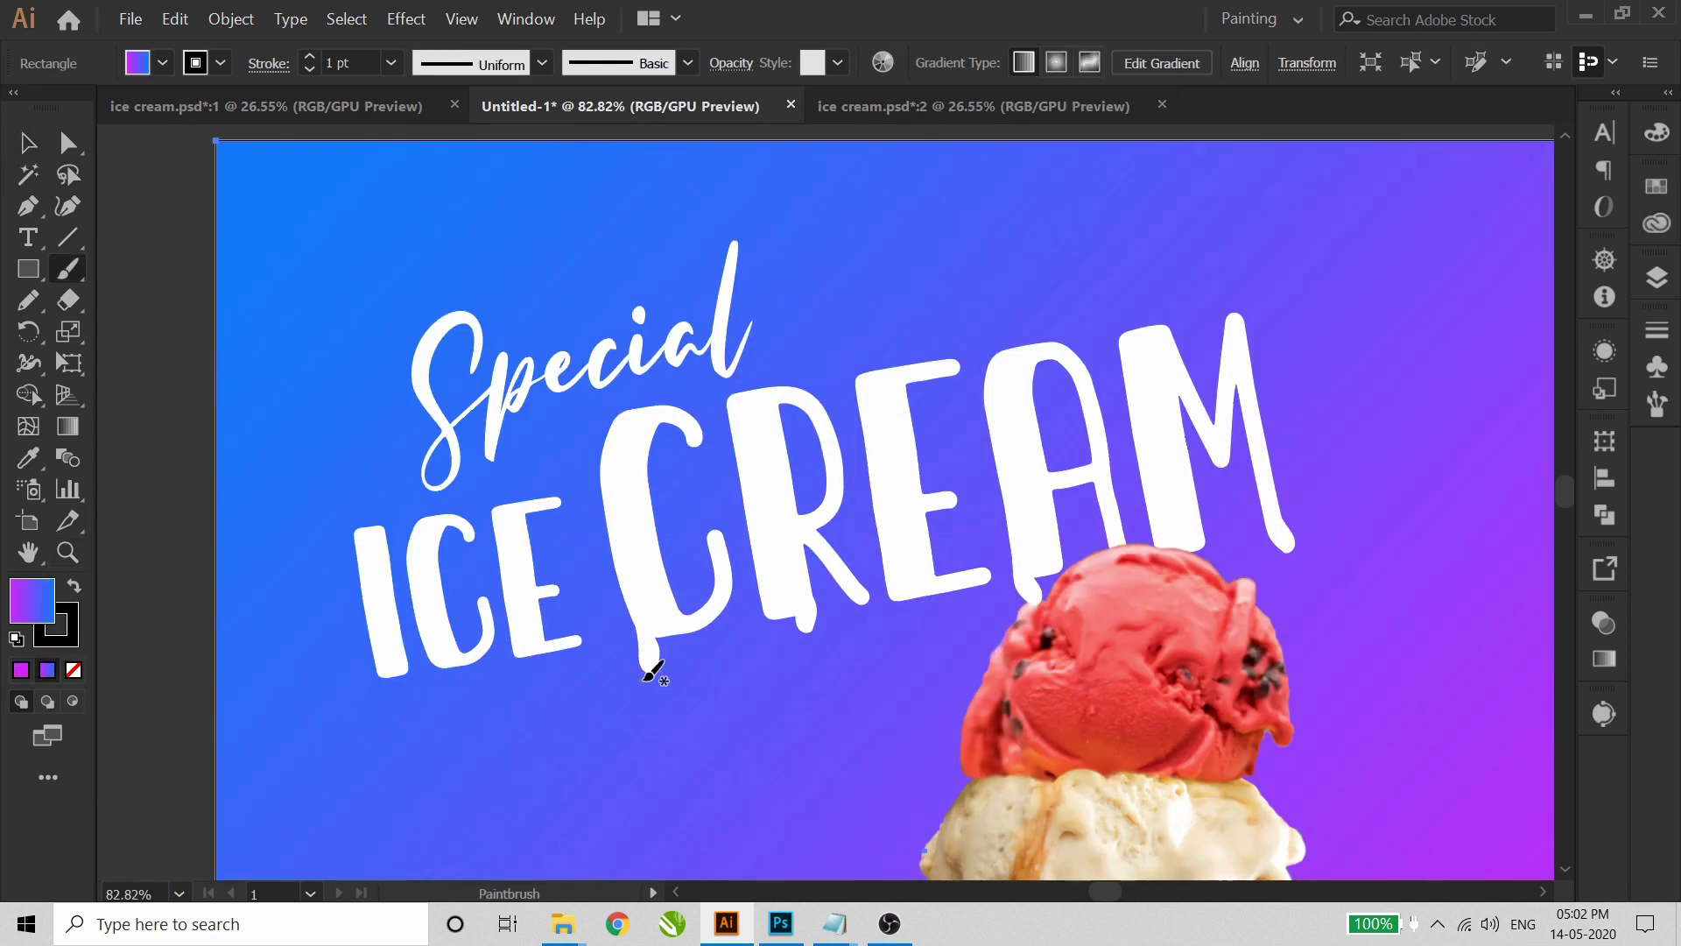
pyautogui.keyDown('ctrl'); pyautogui.click(649, 656); pyautogui.keyUp('ctrl')
pyautogui.press('z')
pyautogui.moveTo(499, 443); pyautogui.dragTo(814, 742)
pyautogui.click(40, 147)
pyautogui.moveTo(773, 487); pyautogui.dragTo(772, 436)
pyautogui.moveTo(796, 599); pyautogui.dragTo(798, 631)
pyautogui.click(998, 663)
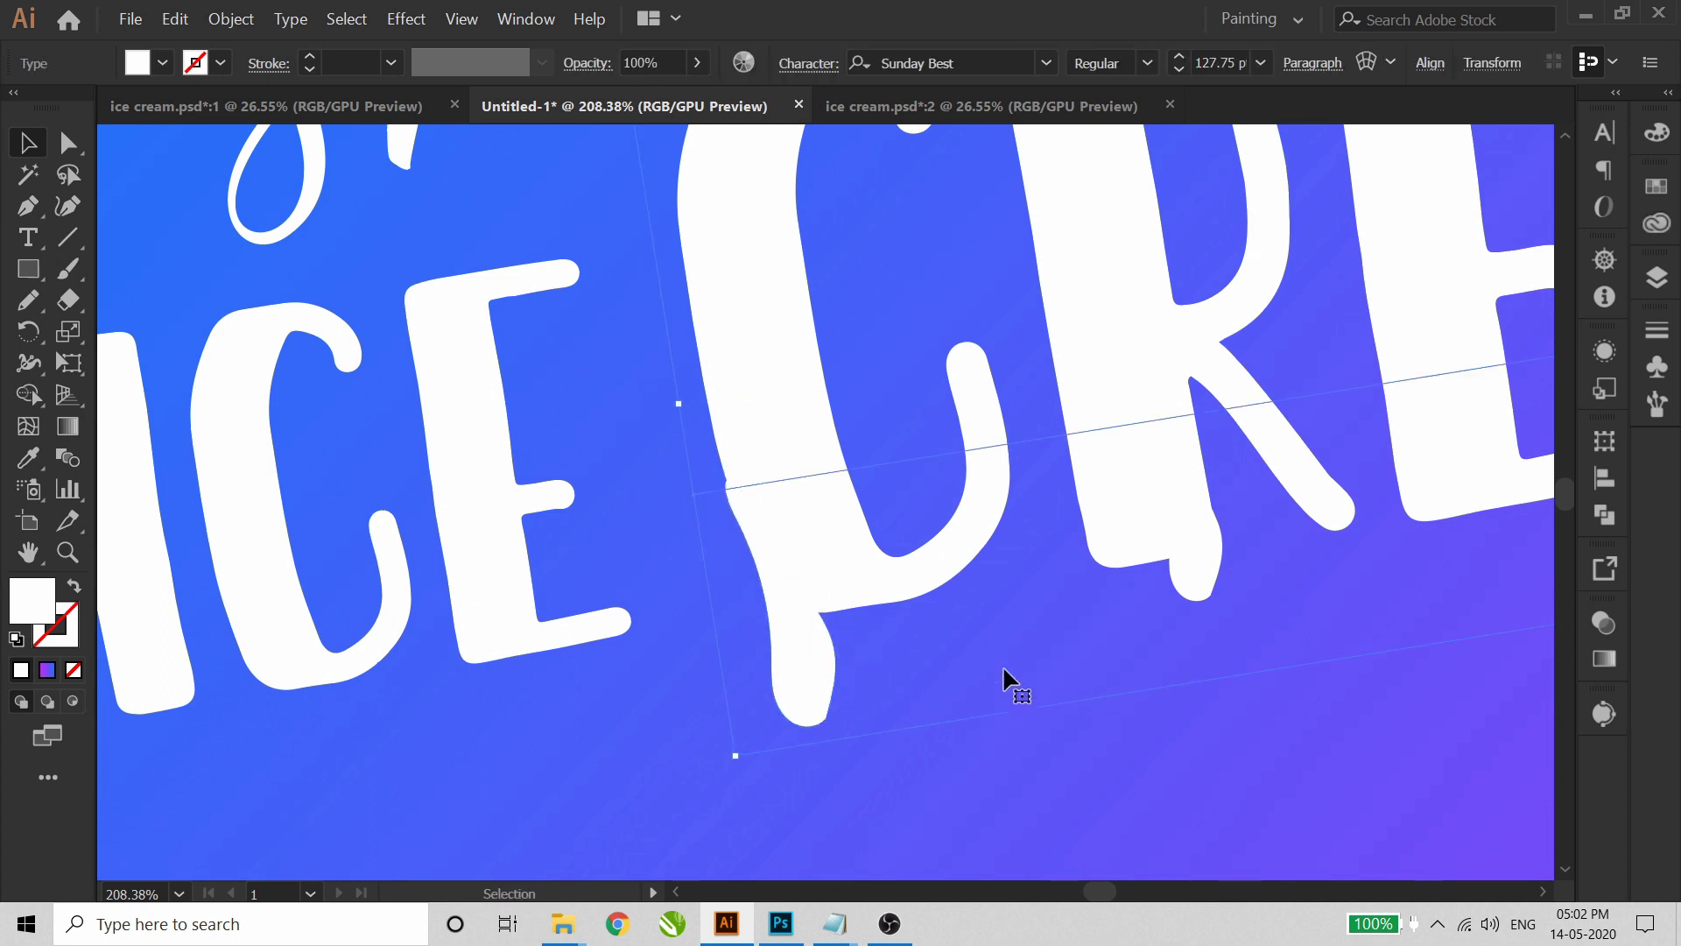
# - Examine how the drips join the letters of "CREAM"
pyautogui.hotkey('ctrl', '-')
pyautogui.hotkey('ctrl', '-')
pyautogui.hotkey('ctrl', '-')
pyautogui.hotkey('ctrl', '-')
pyautogui.click(831, 623)
pyautogui.hotkey('ctrl', '-')
pyautogui.press('z')
pyautogui.moveTo(679, 384); pyautogui.dragTo(1382, 725)
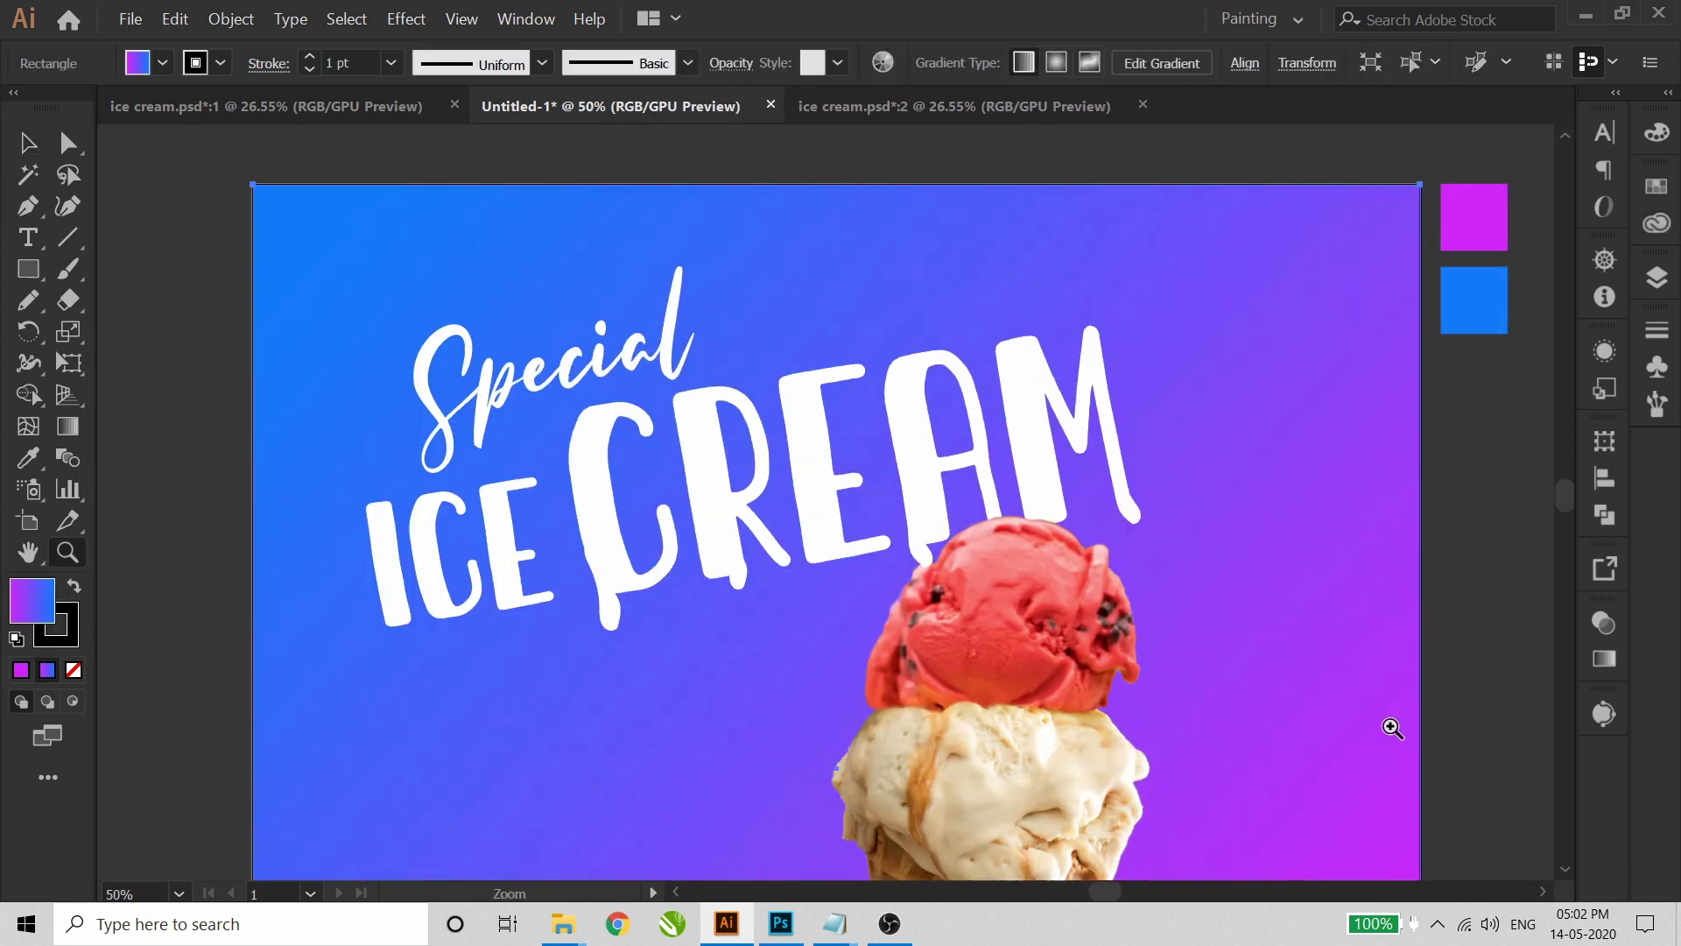
pyautogui.press('v')
pyautogui.click(926, 556)
pyautogui.hotkey('ctrl', 'z')
pyautogui.click(768, 607)
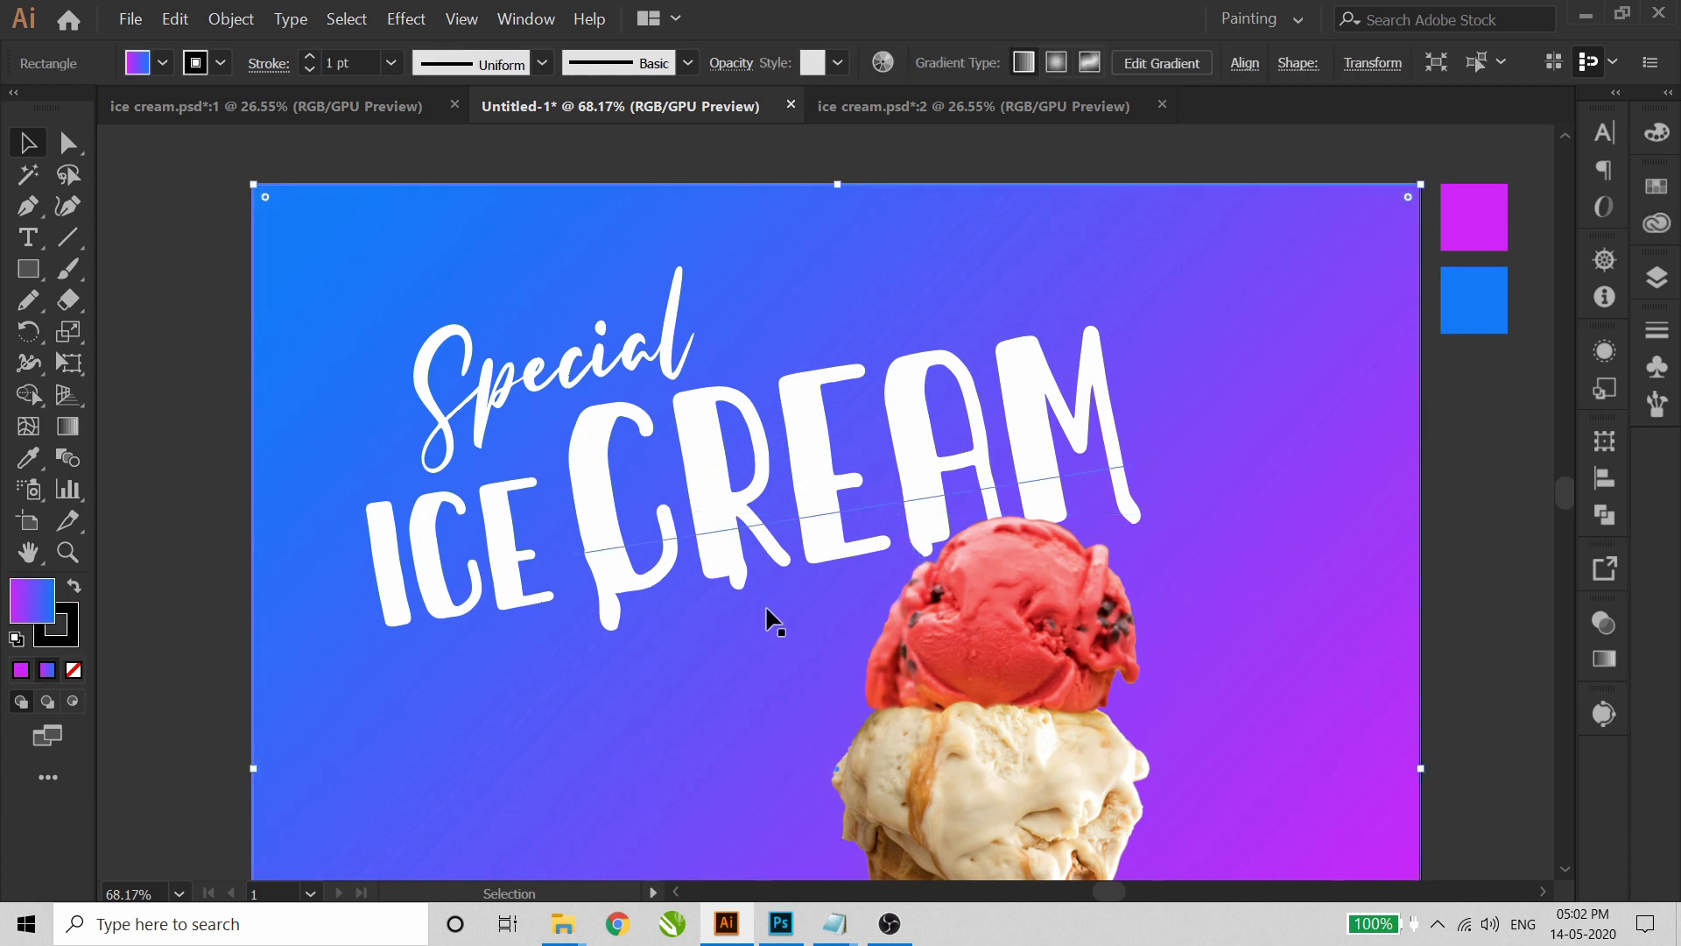
# - Group "CREAM" with its four drips, keeping the group in its original position
pyautogui.click(606, 624)
pyautogui.keyDown('shift'); pyautogui.click(739, 584); pyautogui.keyUp('shift')
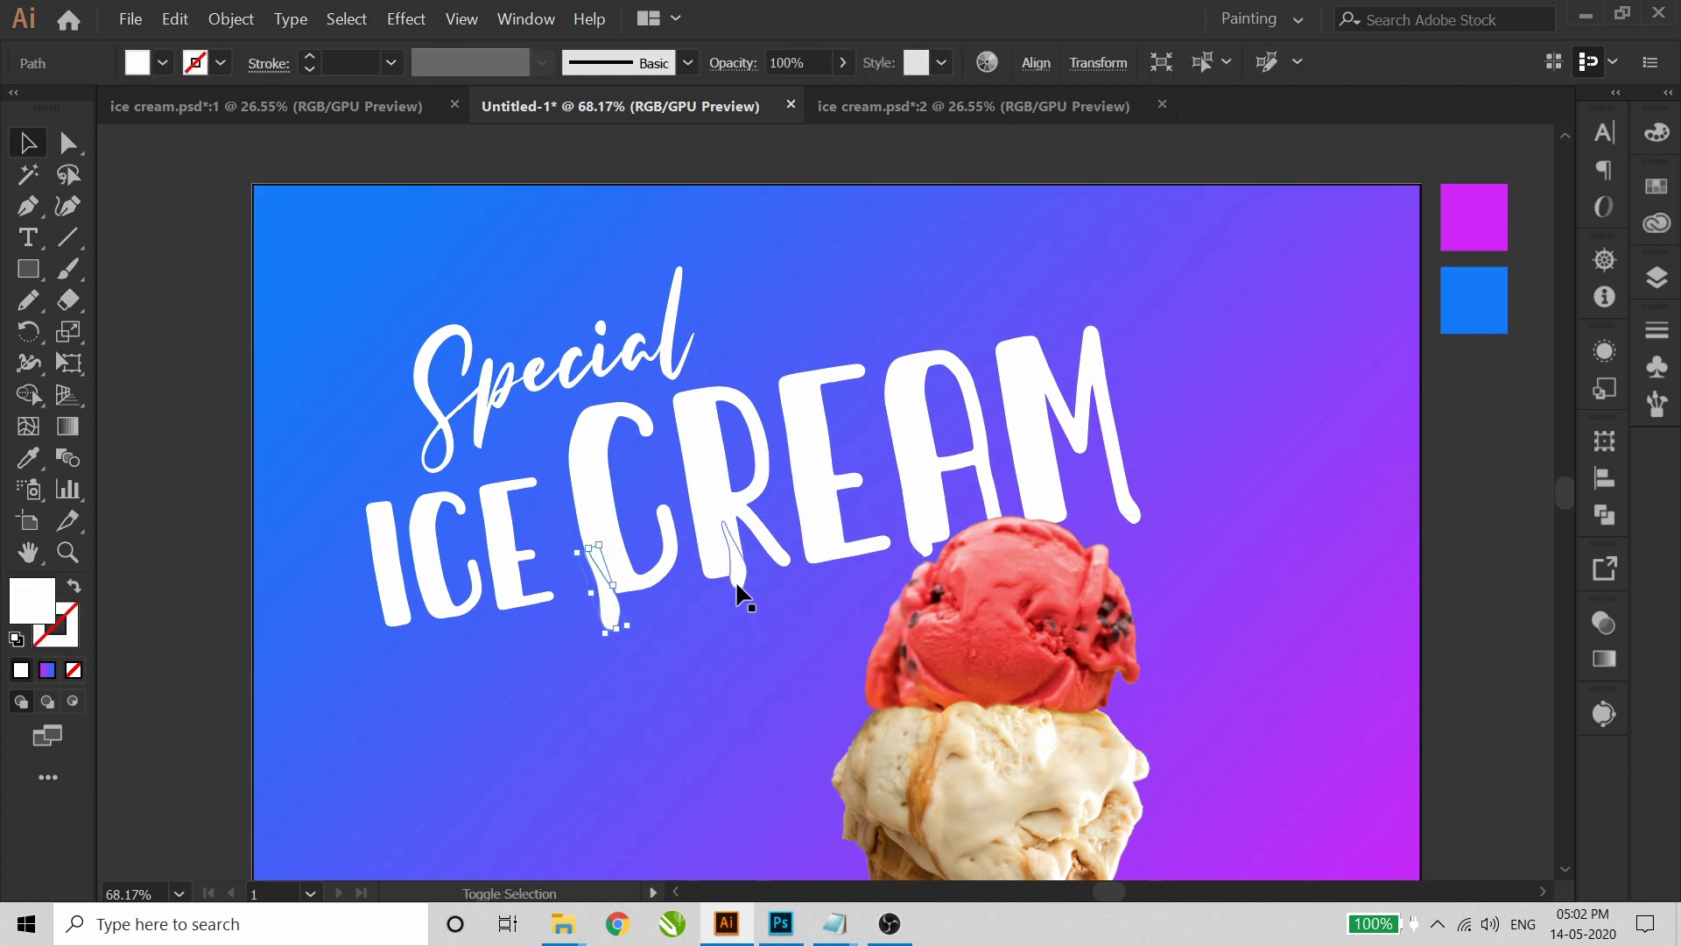
pyautogui.keyDown('shift'); pyautogui.click(912, 541); pyautogui.keyUp('shift')
pyautogui.keyDown('shift'); pyautogui.click(1134, 516); pyautogui.keyUp('shift')
pyautogui.rightClick(1040, 366)
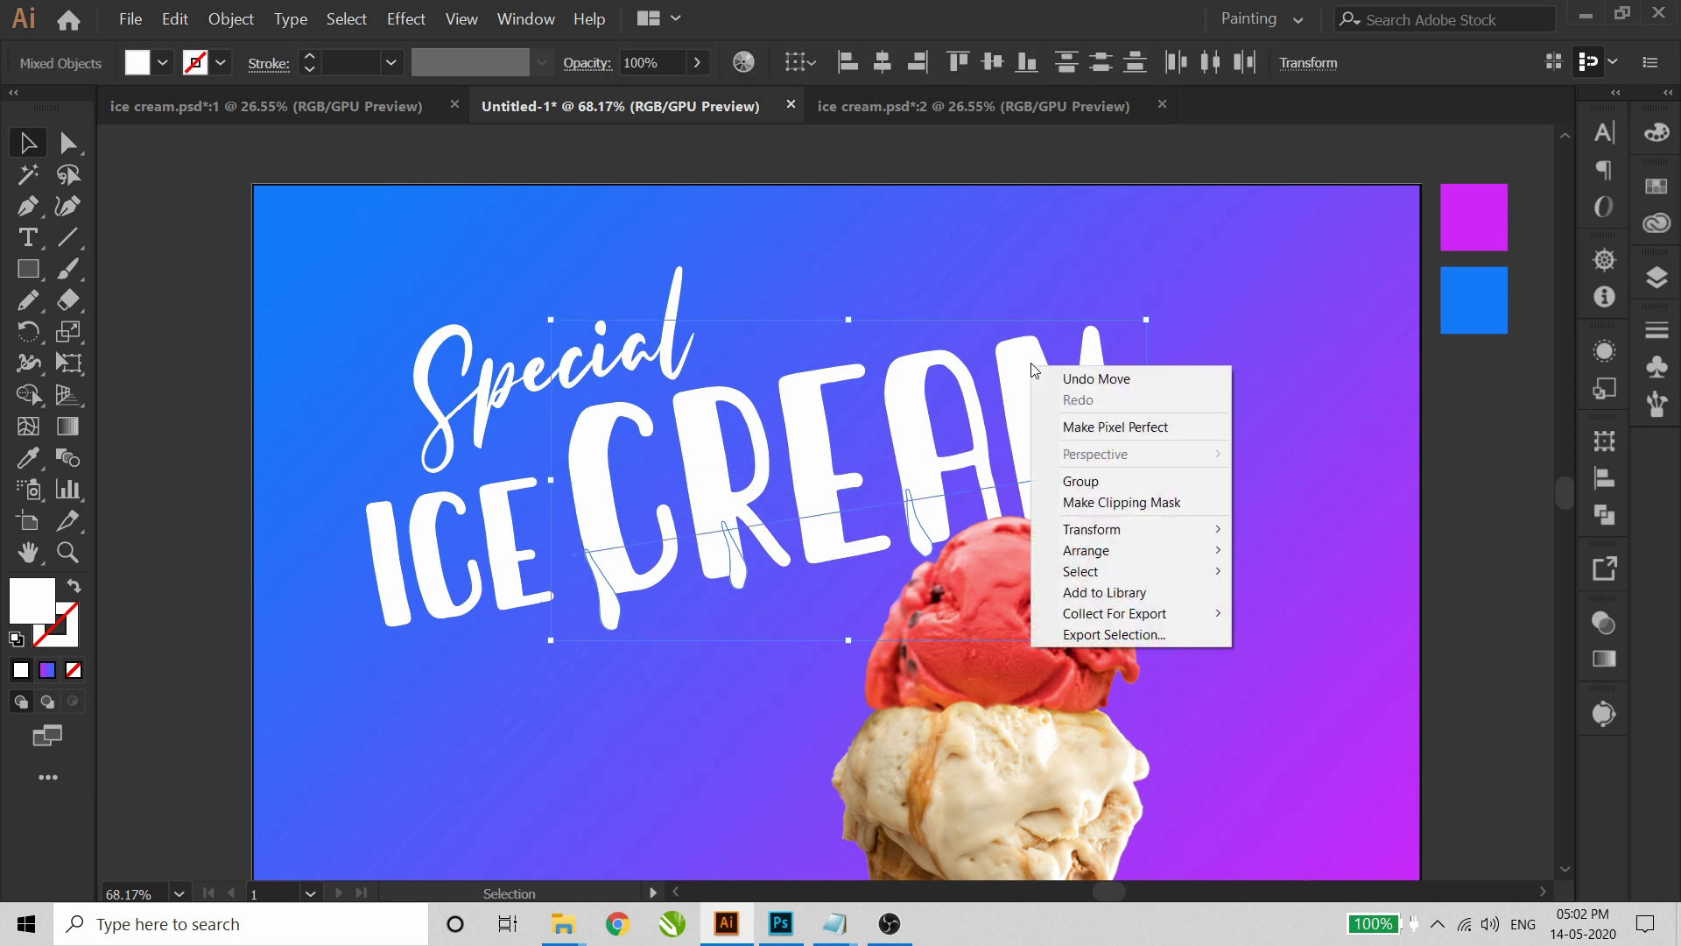
pyautogui.click(1084, 477)
pyautogui.moveTo(817, 461); pyautogui.dragTo(855, 420)
pyautogui.hotkey('ctrl', 'z')
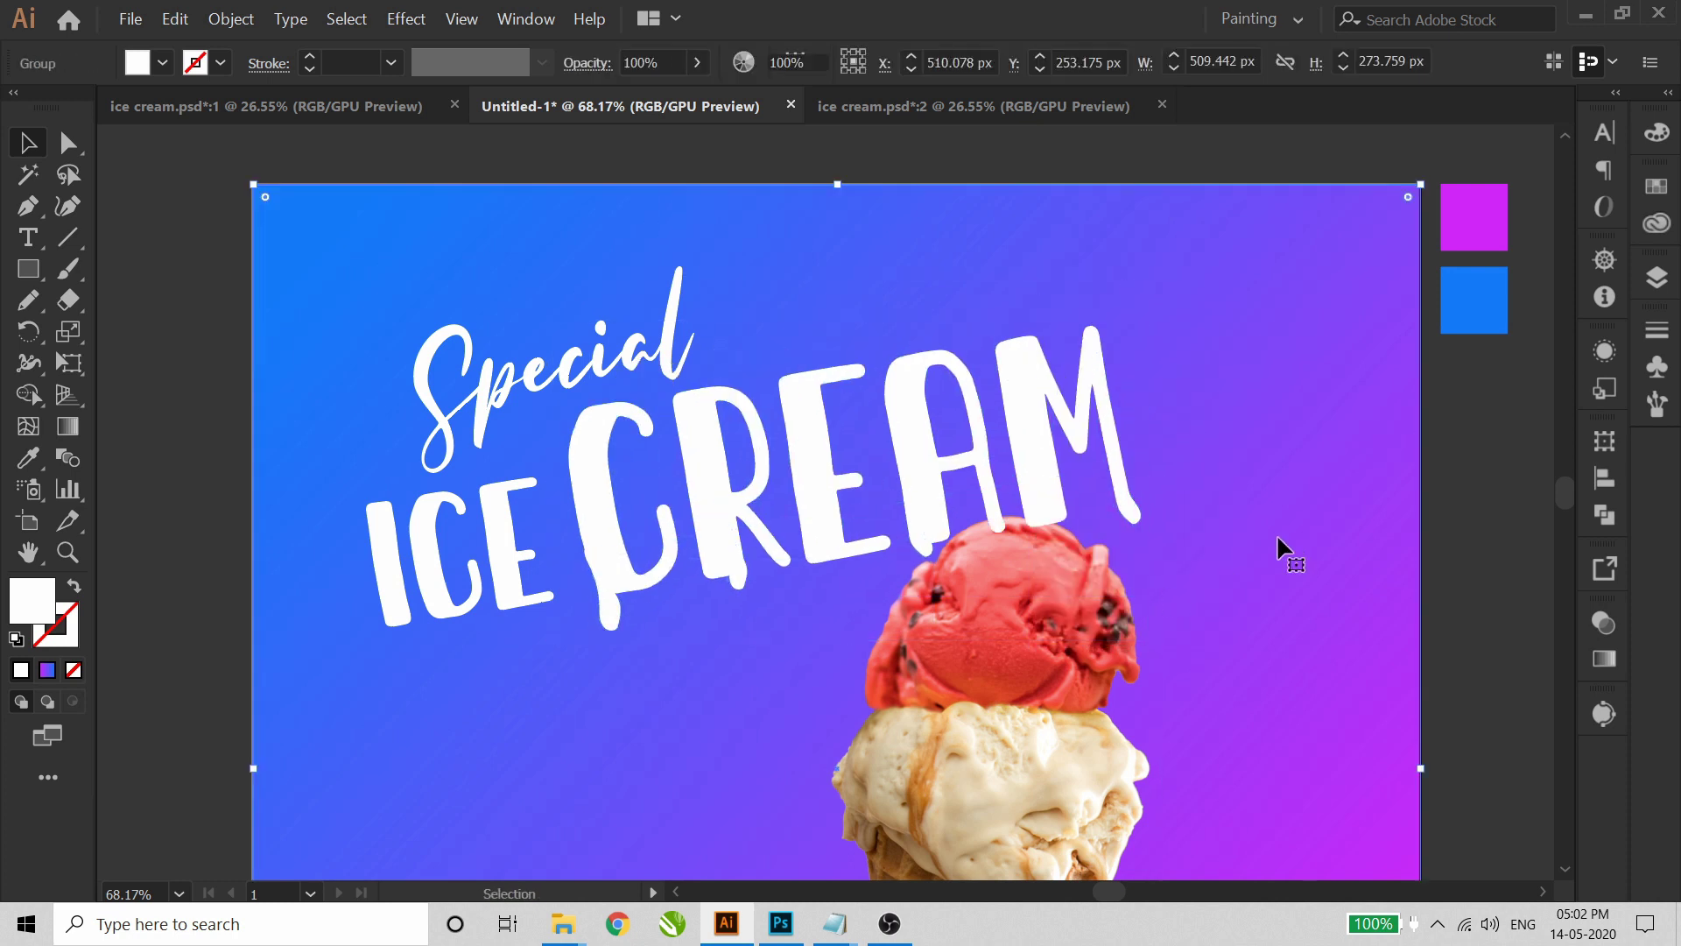
# - Review the whole post to check how the dripping headline sits above the ice cream cone
pyautogui.click(1275, 533)
pyautogui.scroll(-3, 908, 408)
pyautogui.press('z')
pyautogui.moveTo(506, 226); pyautogui.dragTo(1274, 785)
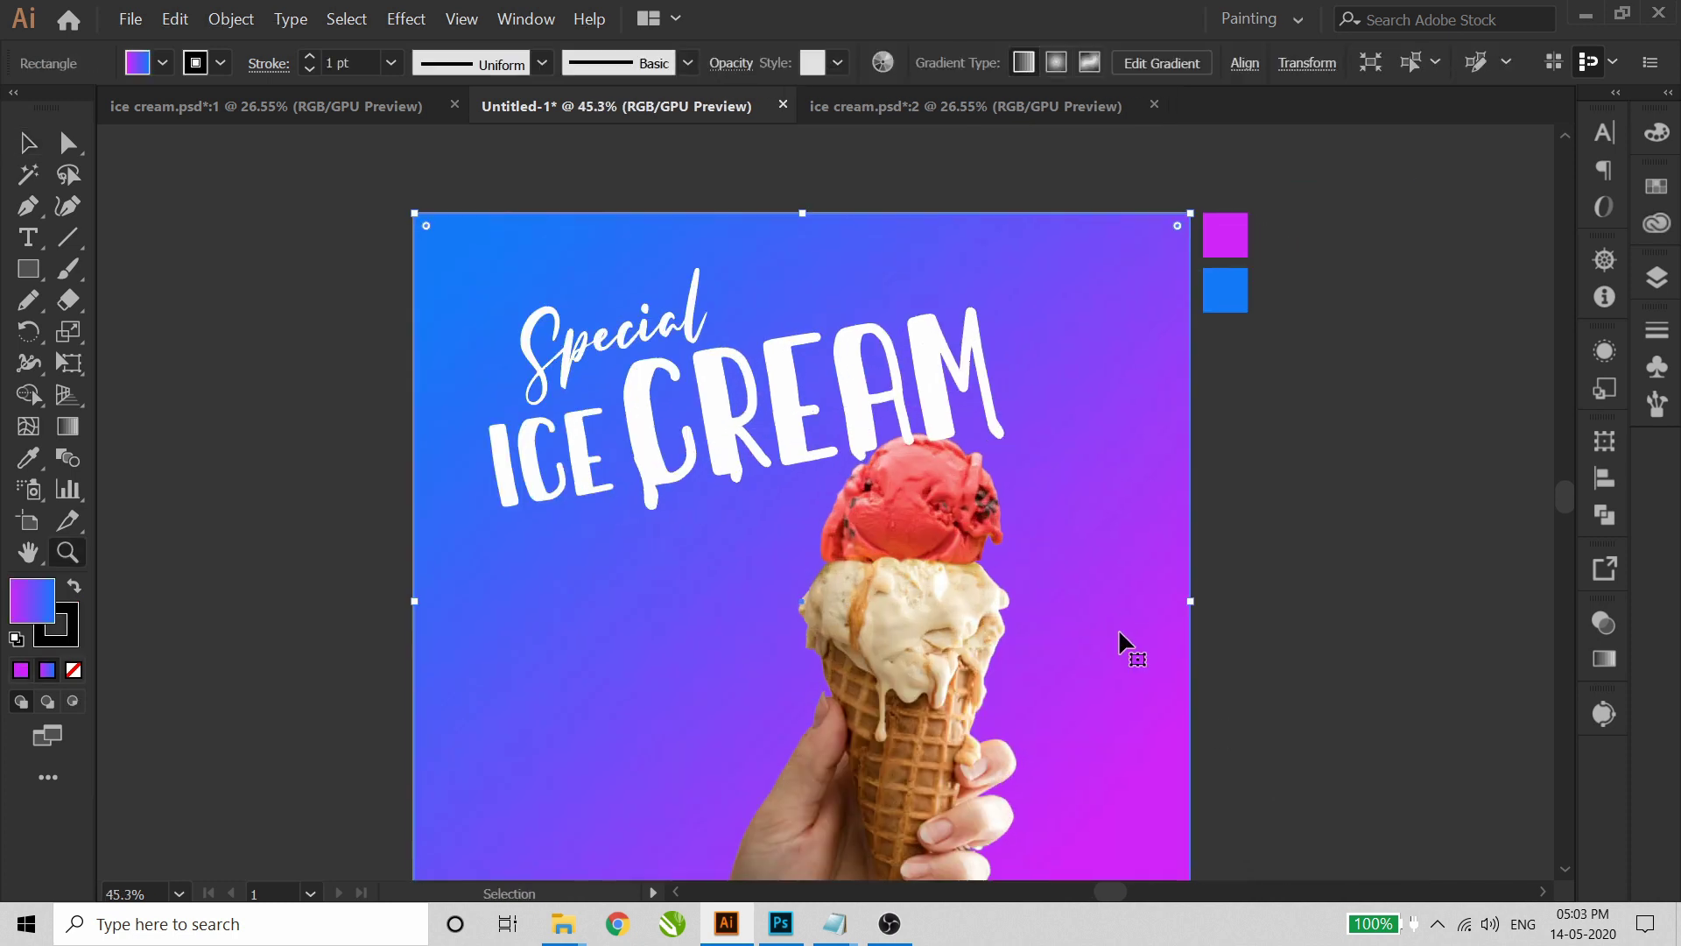
pyautogui.hotkey('ctrl', '0')
pyautogui.press('v')
pyautogui.click(1378, 478)
pyautogui.click(912, 448)
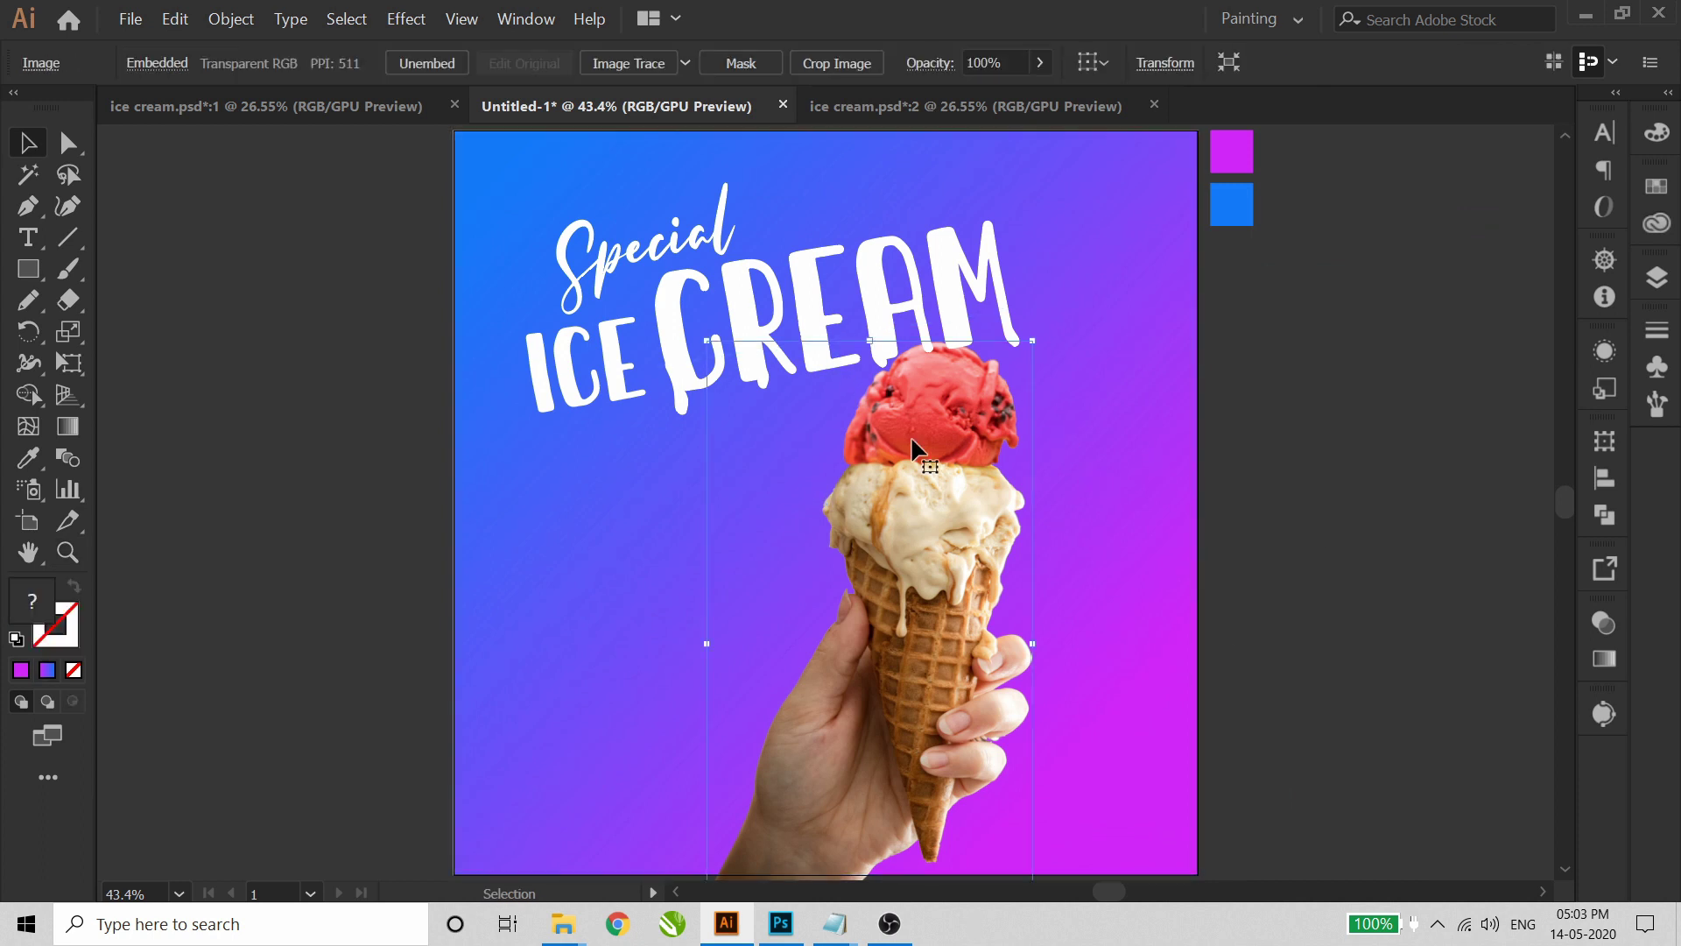
pyautogui.click(1399, 306)
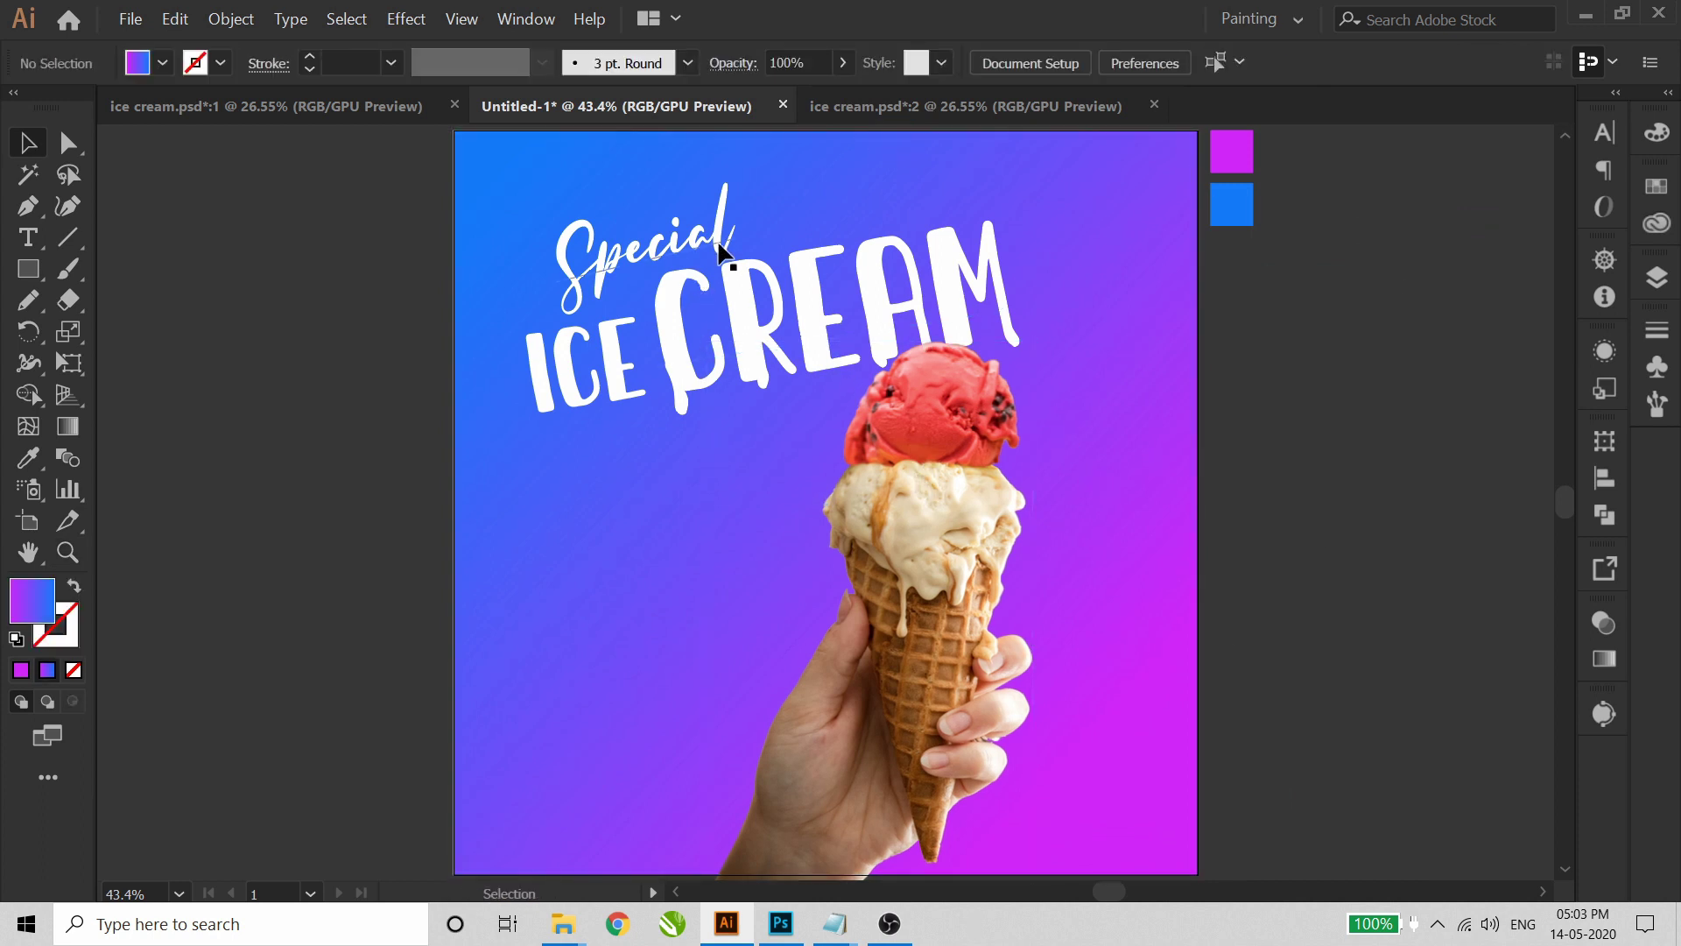
# - Change the fill of "Special" to yellow
pyautogui.click(714, 262)
pyautogui.click(163, 63)
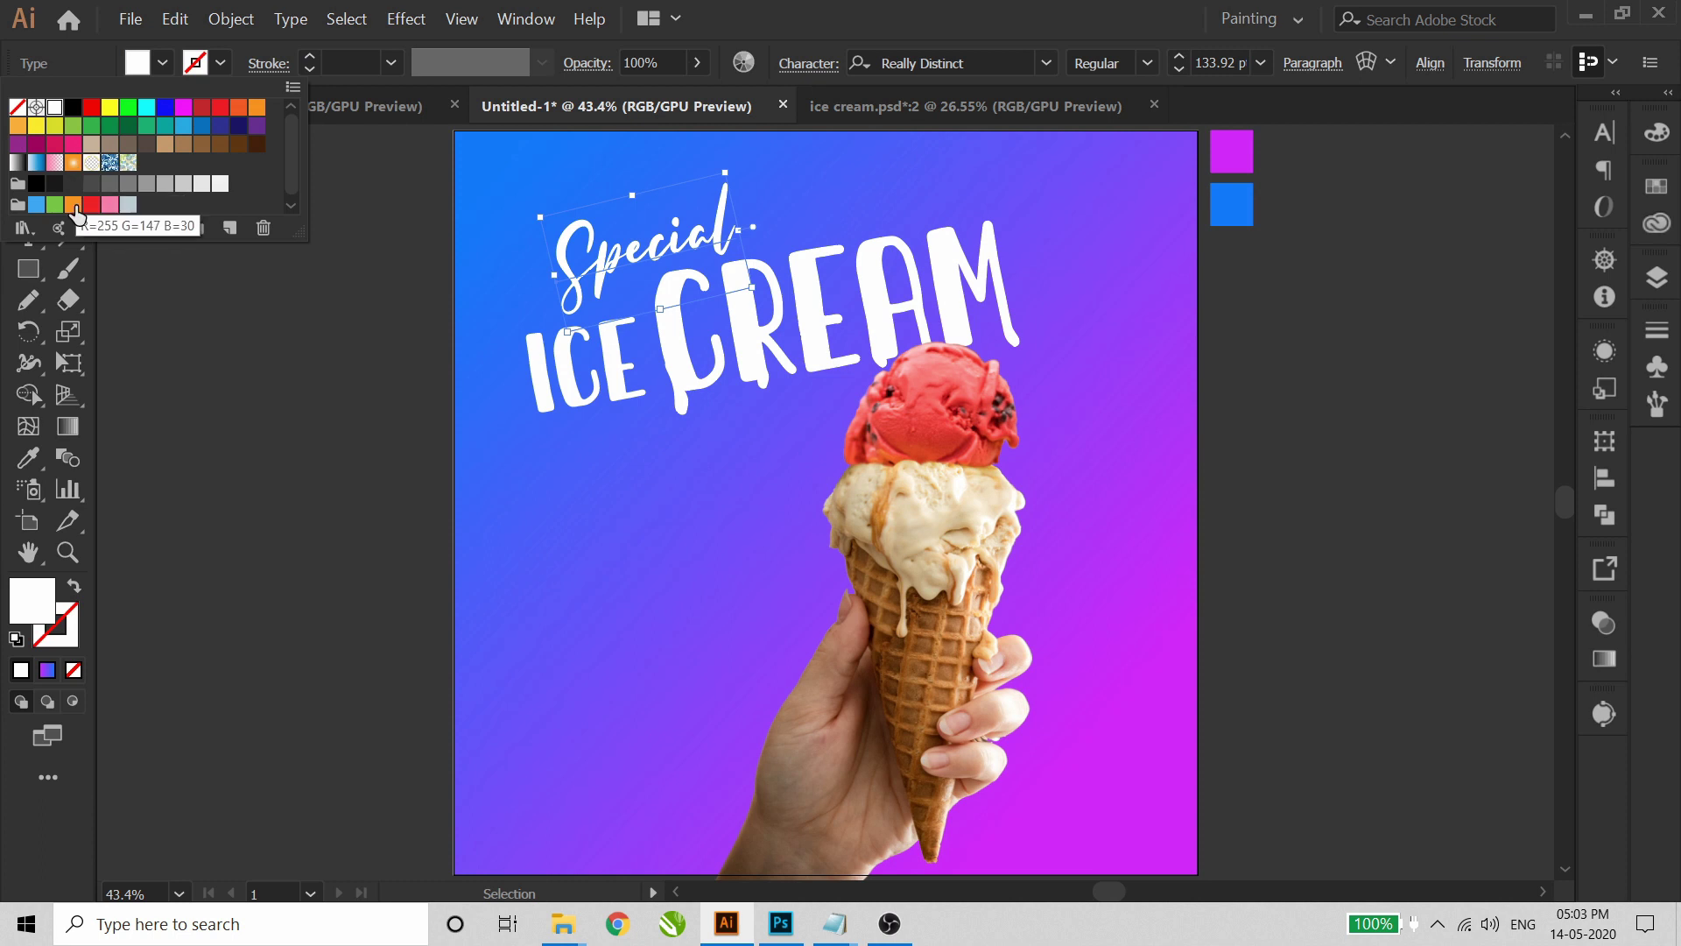
pyautogui.click(73, 204)
pyautogui.click(109, 108)
pyautogui.click(565, 477)
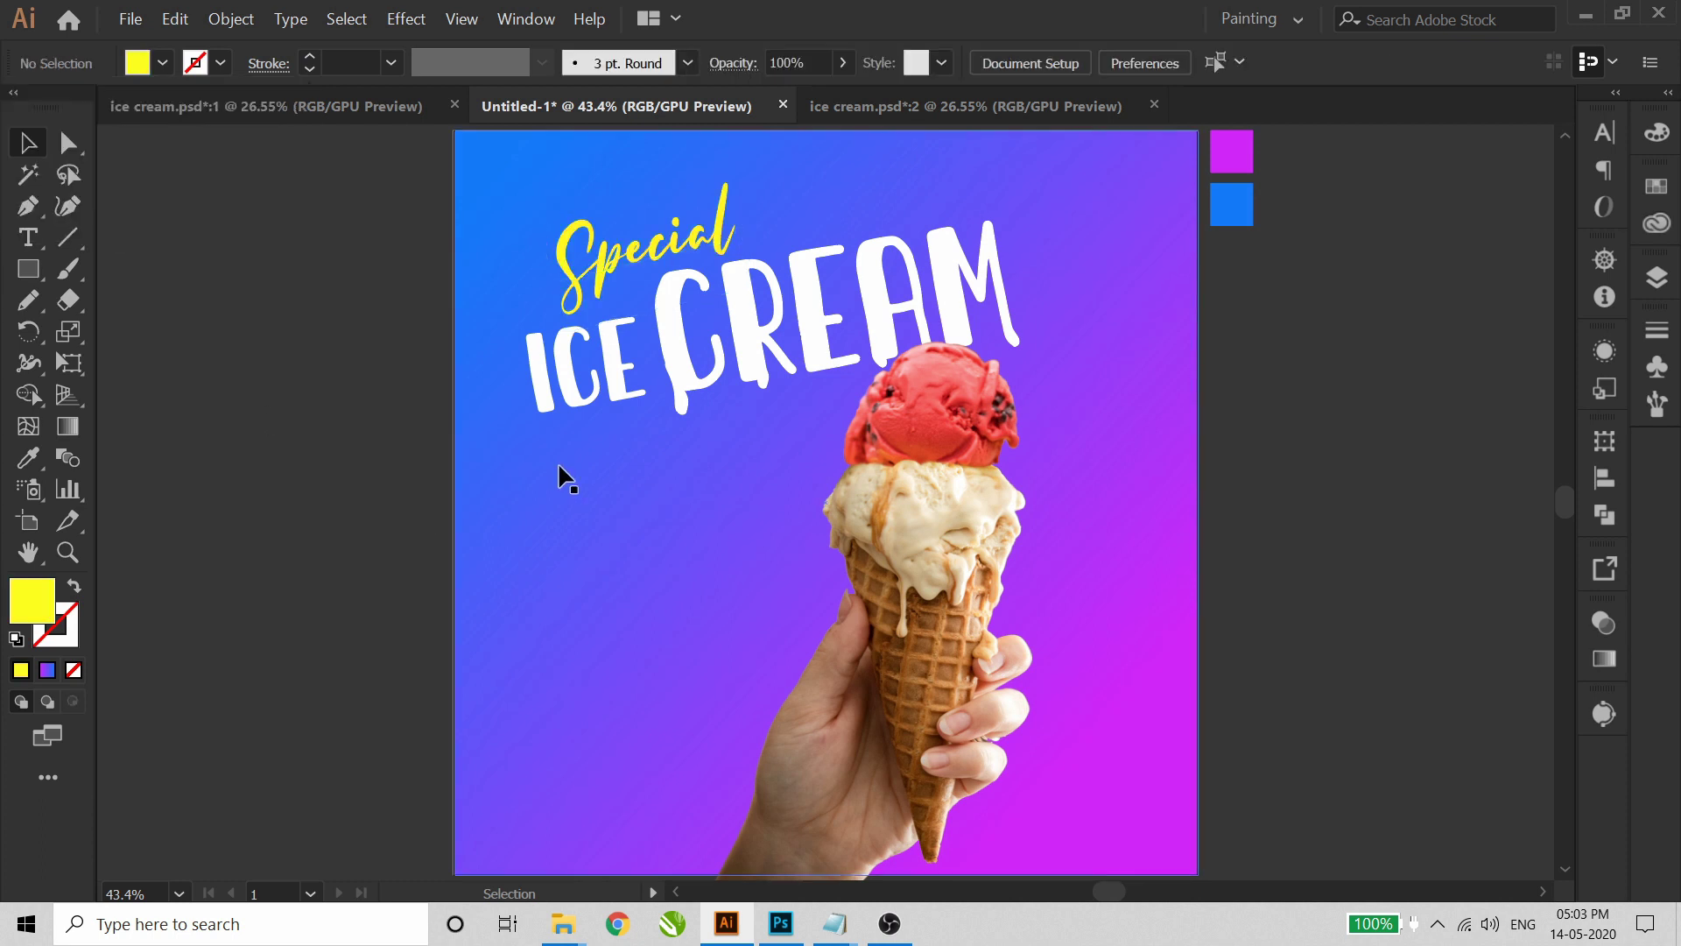
pyautogui.hscroll(3, 1093, 687)
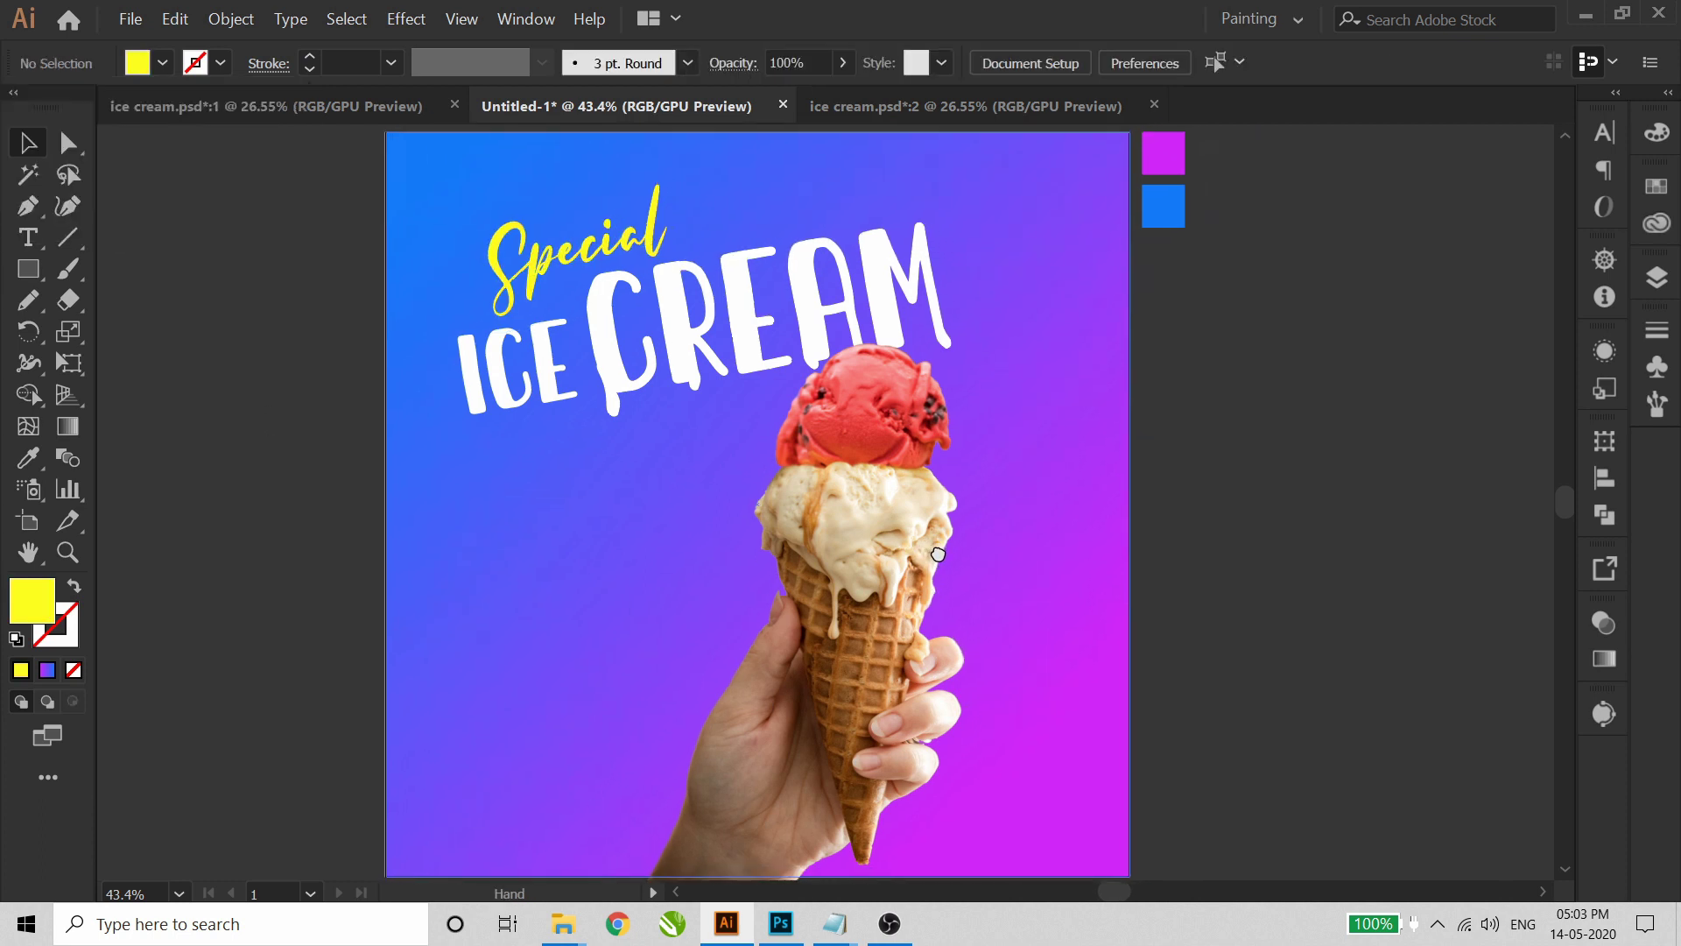
# - Copy the line "Order Now and get upto 35% OFF" from the TEXT file in Notepad and return to the Illustrator artwork
pyautogui.moveTo(835, 922)
pyautogui.click(776, 856)
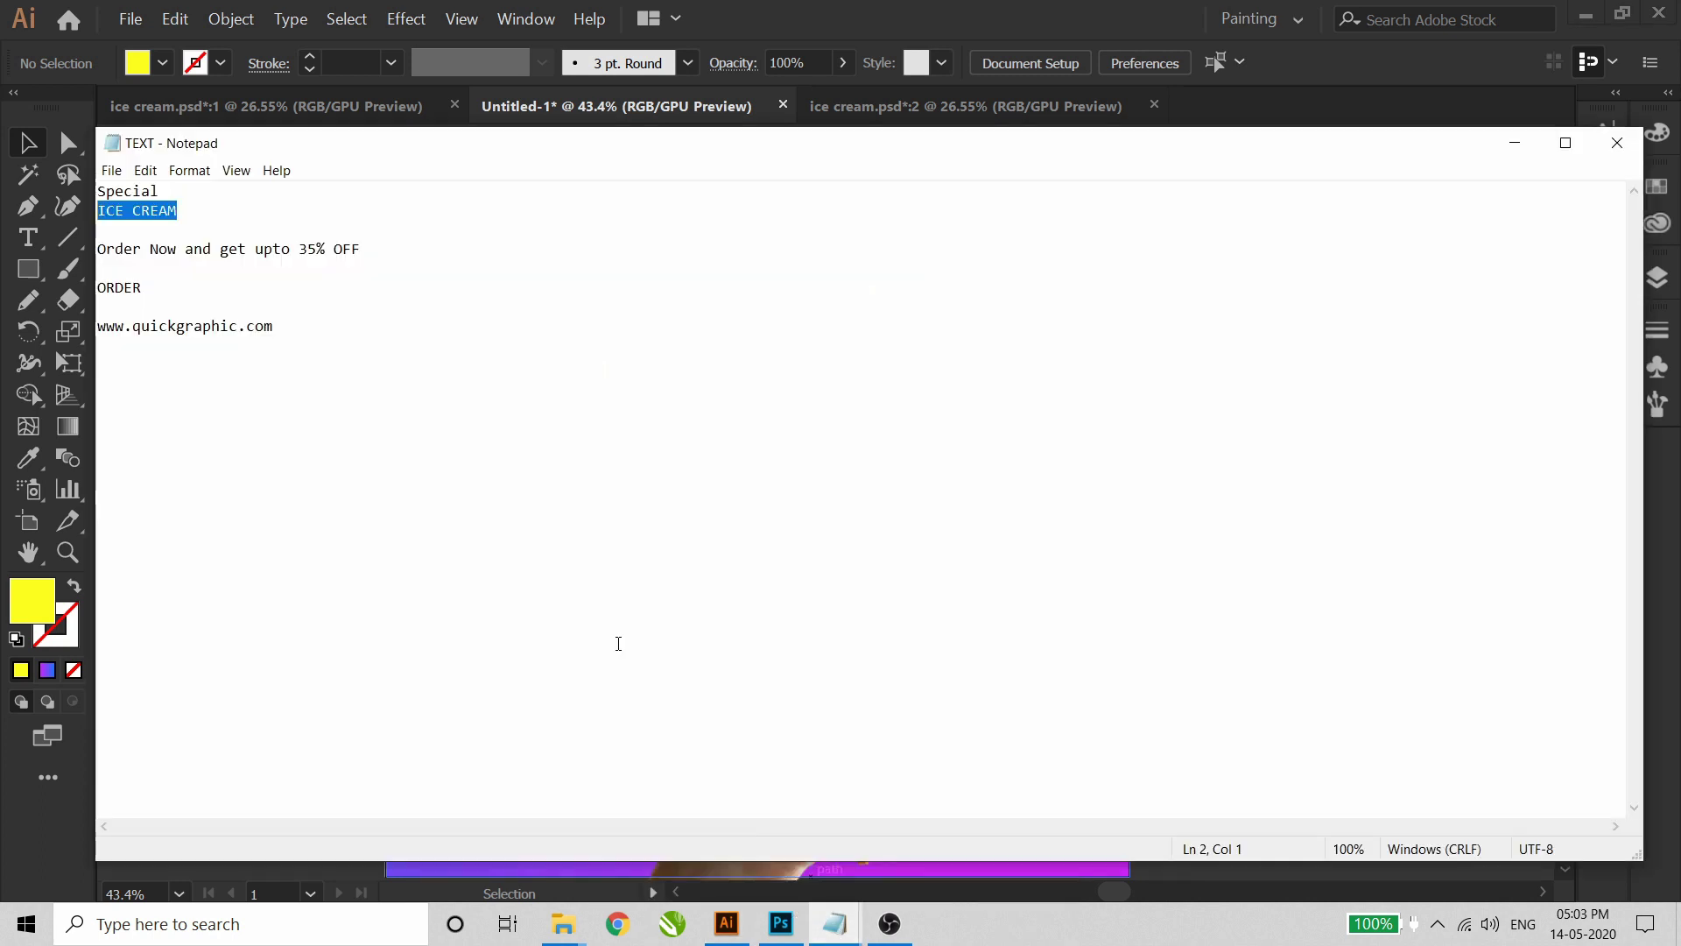
pyautogui.moveTo(364, 249); pyautogui.dragTo(127, 251)
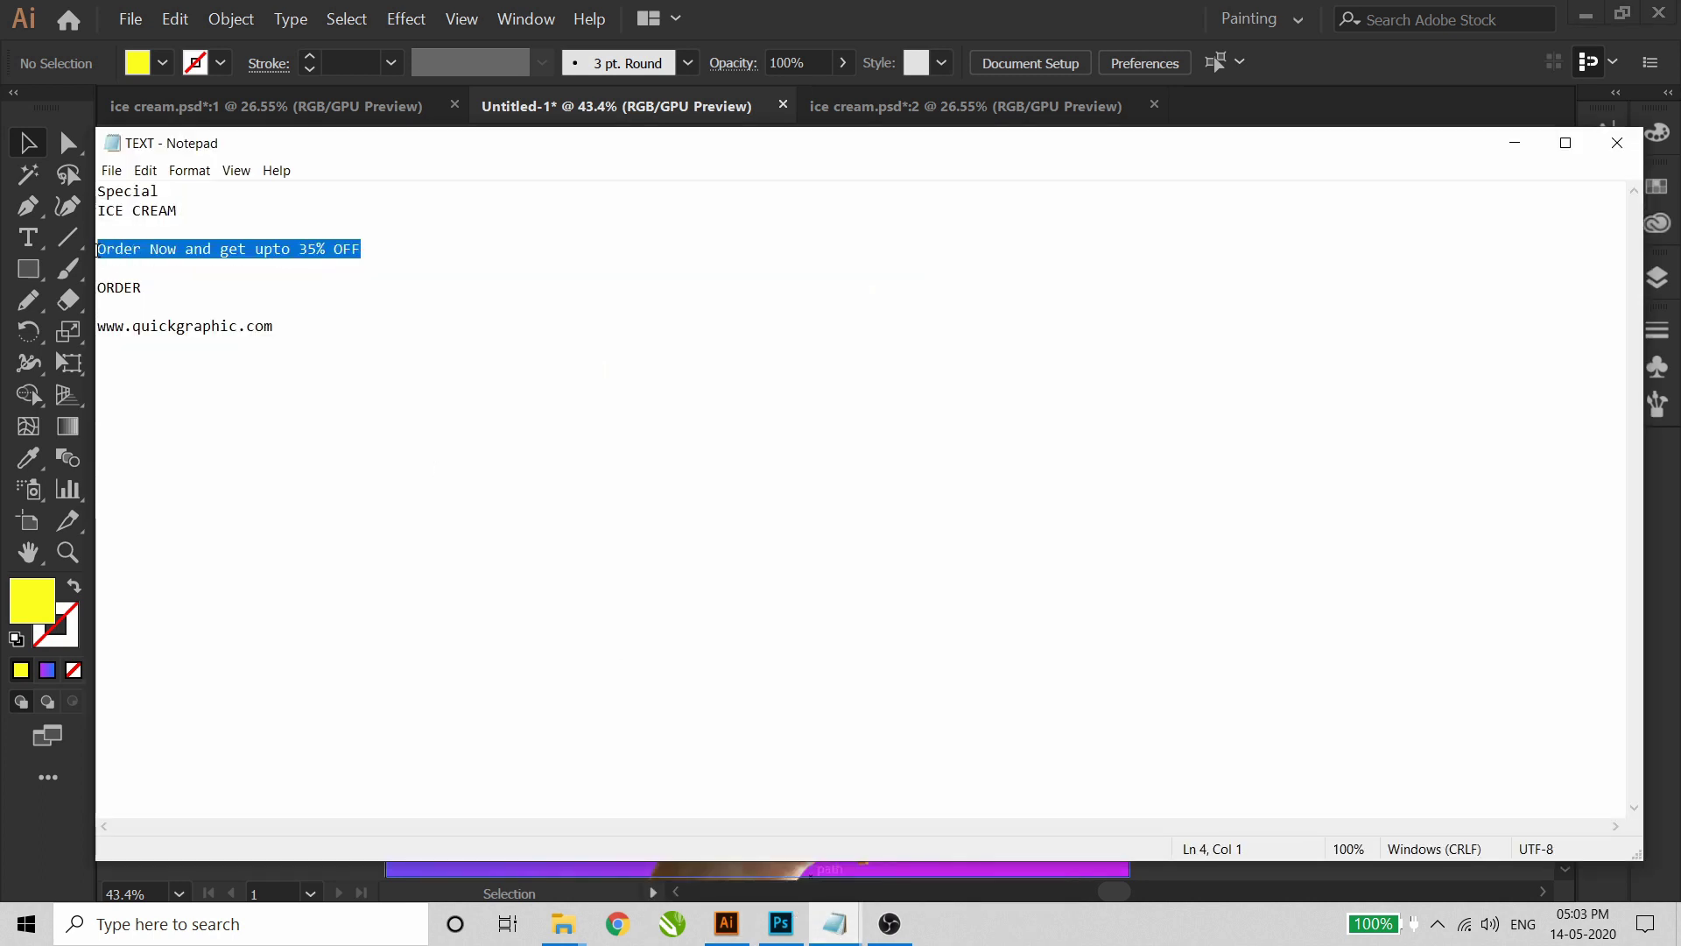
pyautogui.click(1513, 146)
# - Paste the copied offer line as Montserrat Medium text below "ICE", beside the cone
pyautogui.click(29, 235)
pyautogui.click(1604, 131)
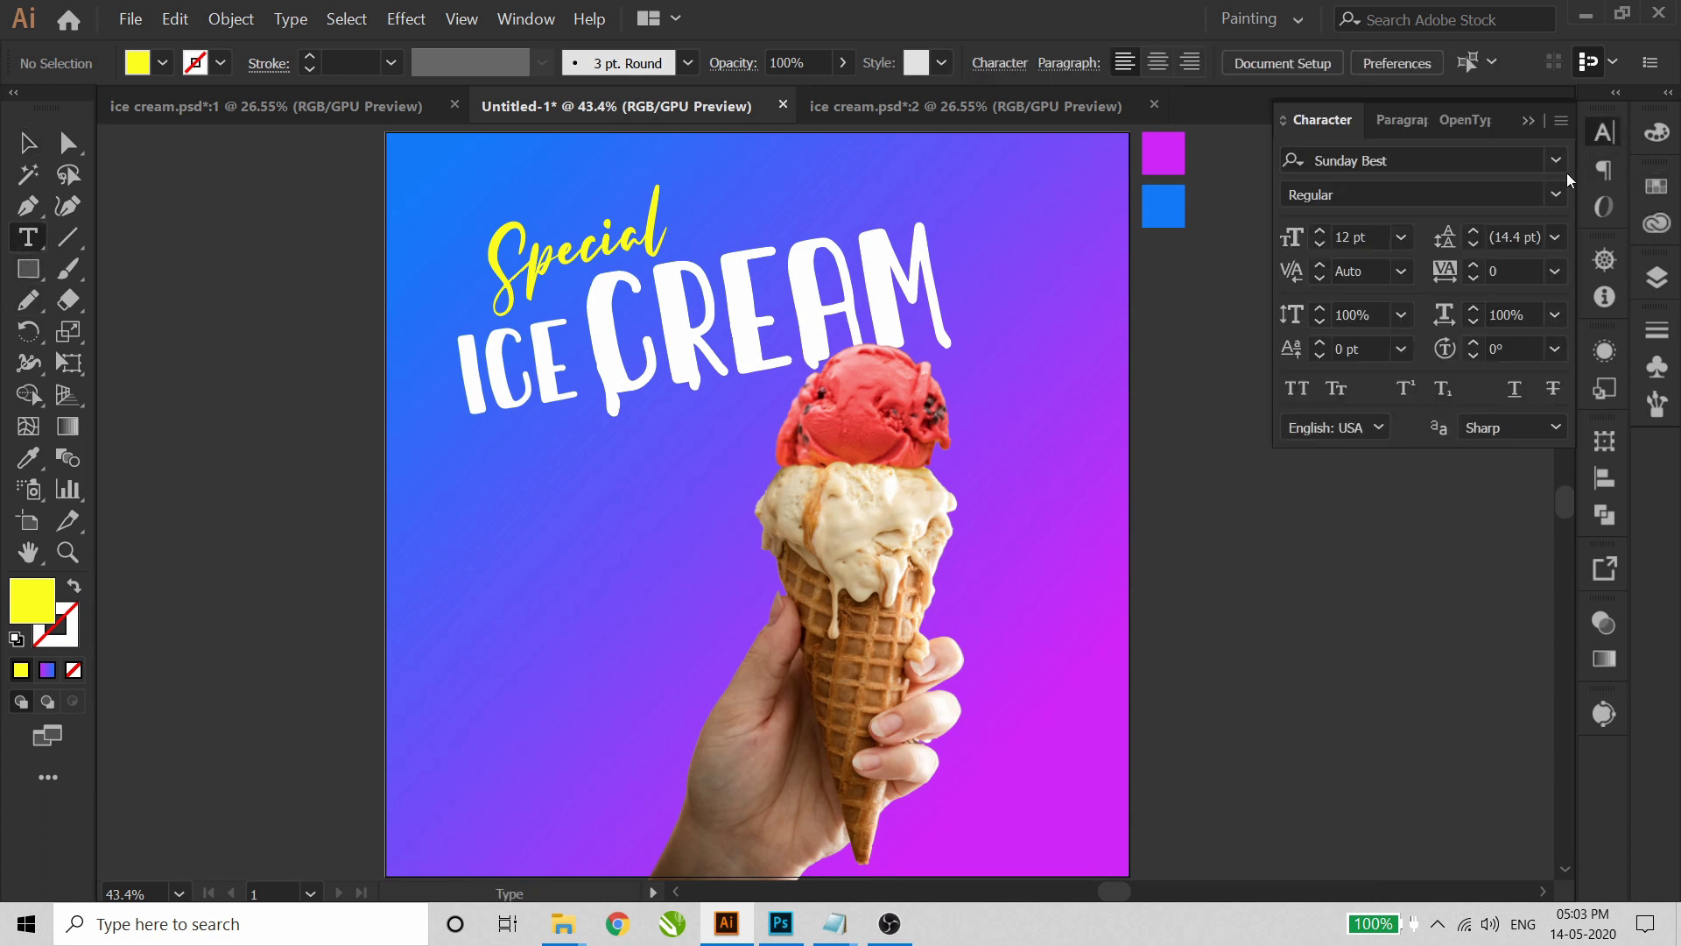
pyautogui.click(1556, 167)
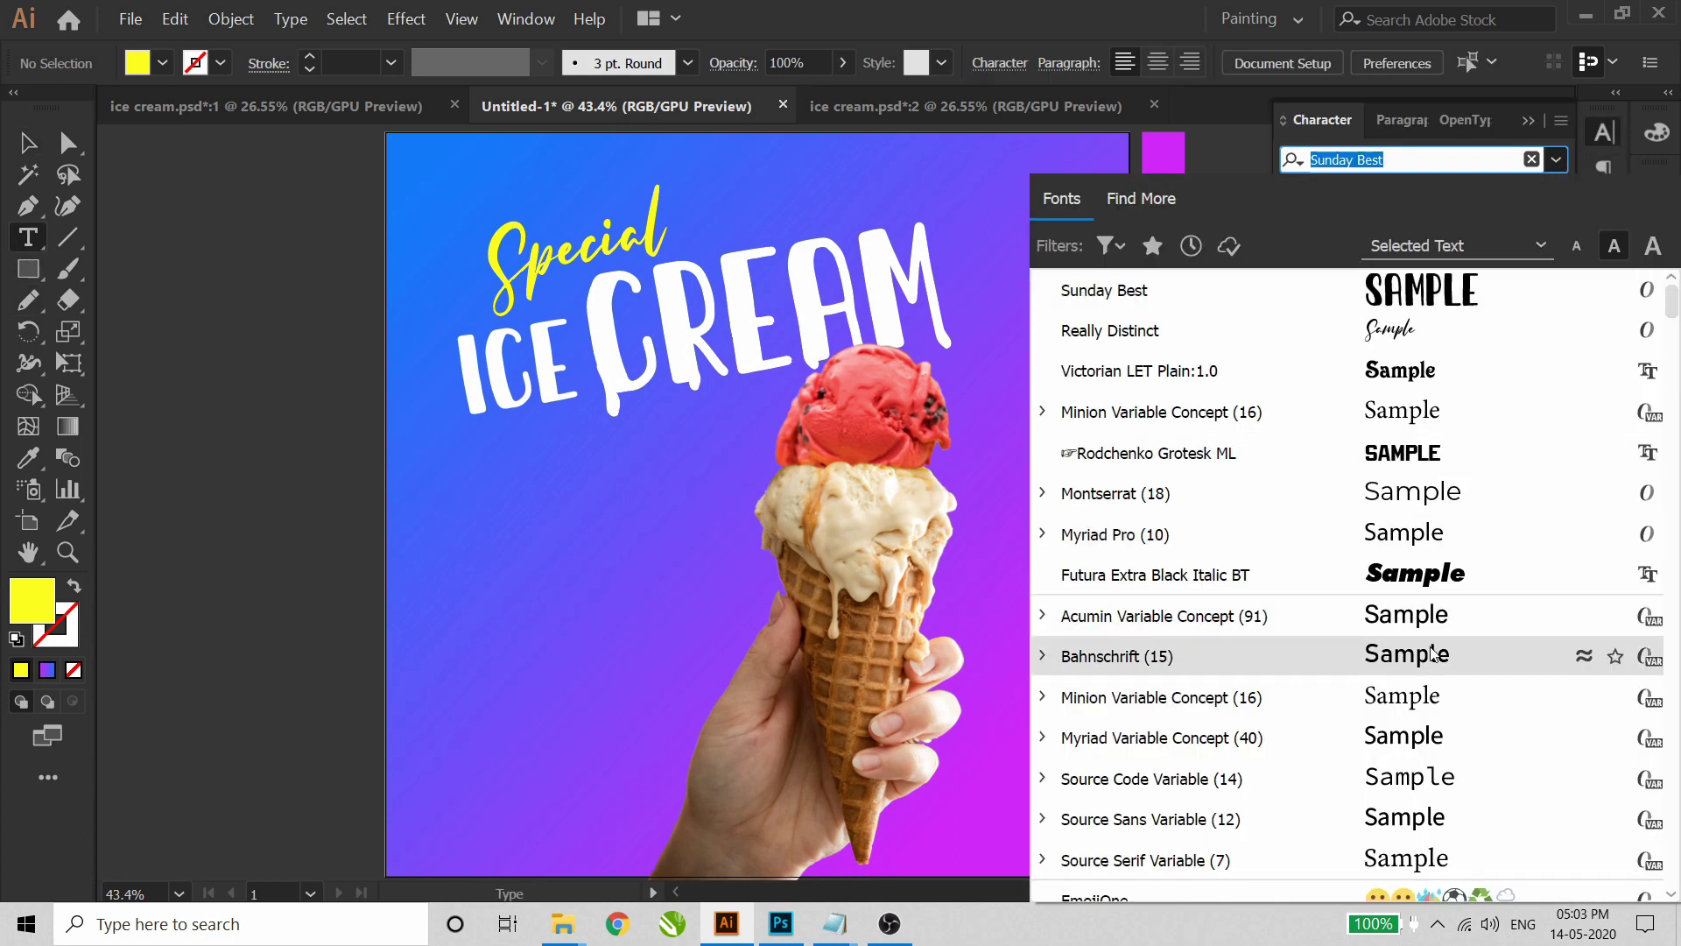
pyautogui.write('MON')
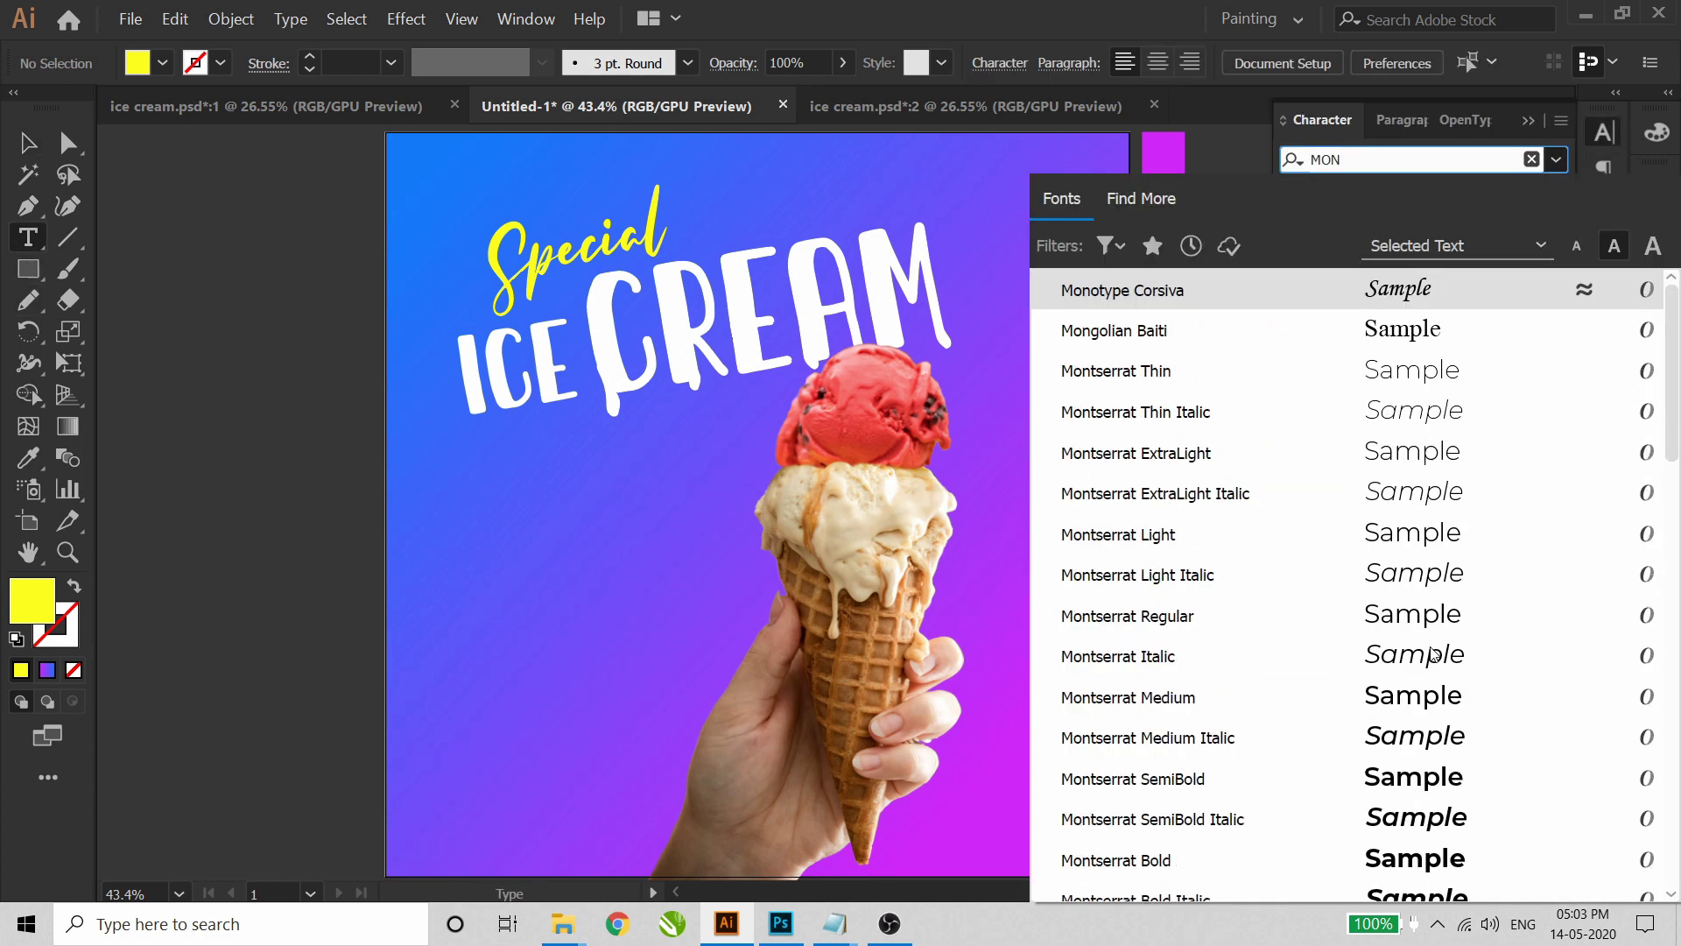
pyautogui.click(1484, 699)
pyautogui.click(444, 476)
pyautogui.hotkey('ctrl', 'v')
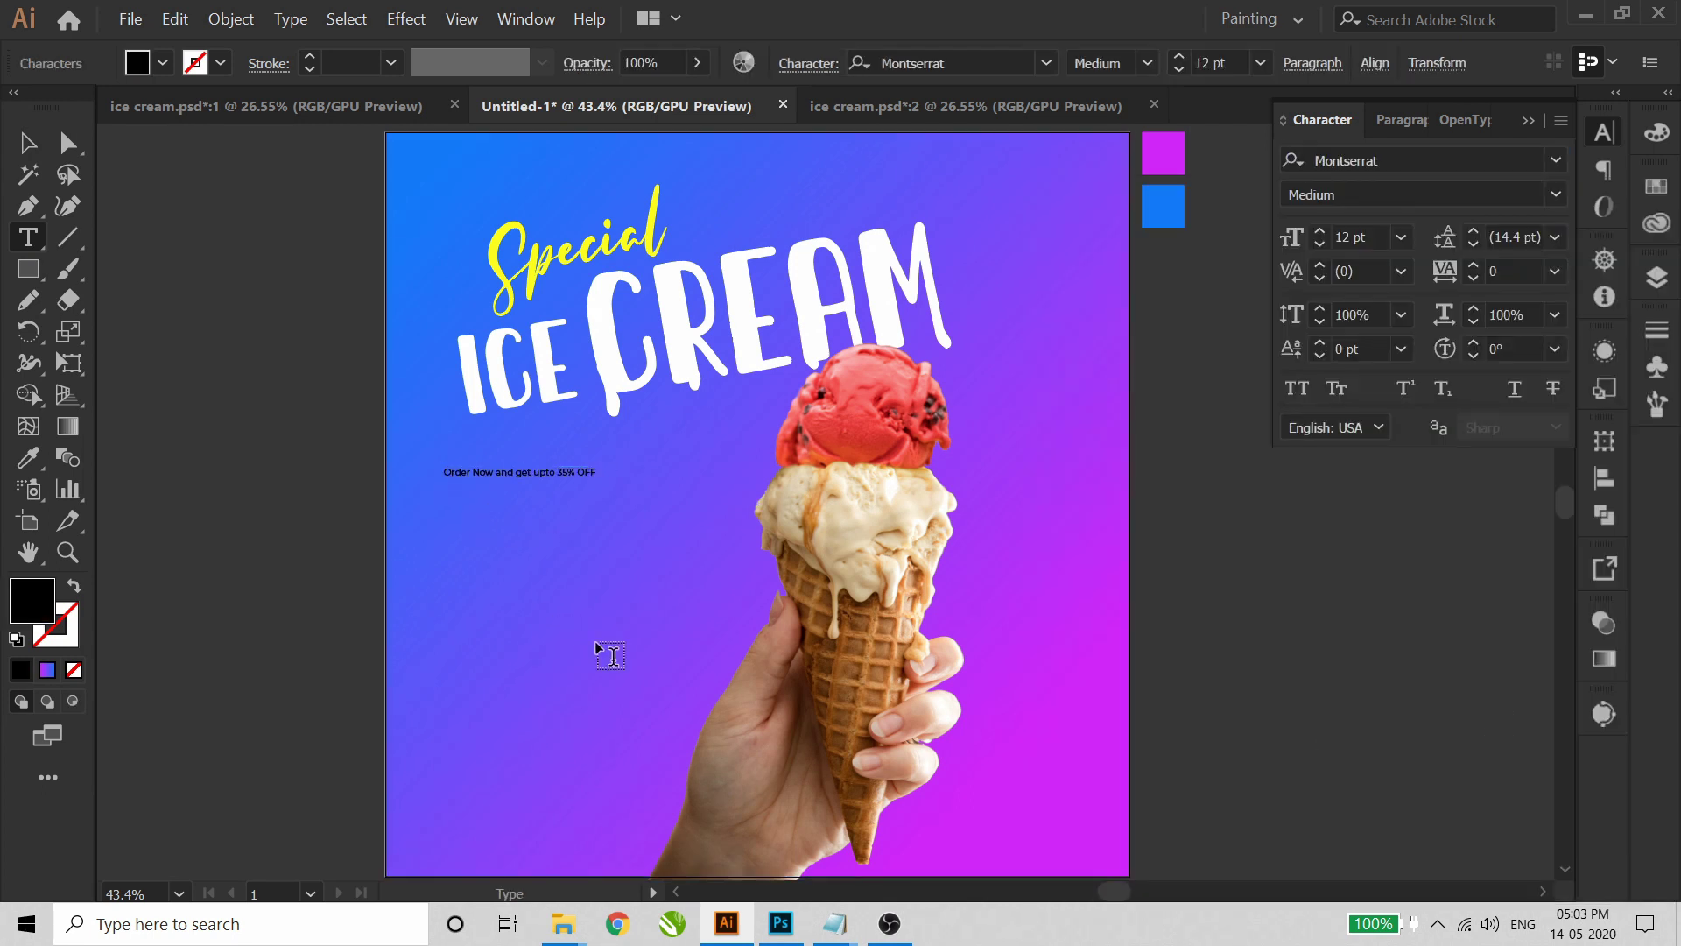
# - Enlarge the offer text to about 31 pt and break it into three lines after "Now" and "upto"
pyautogui.press('Escape')
pyautogui.moveTo(598, 478); pyautogui.dragTo(559, 529)
pyautogui.doubleClick(559, 529)
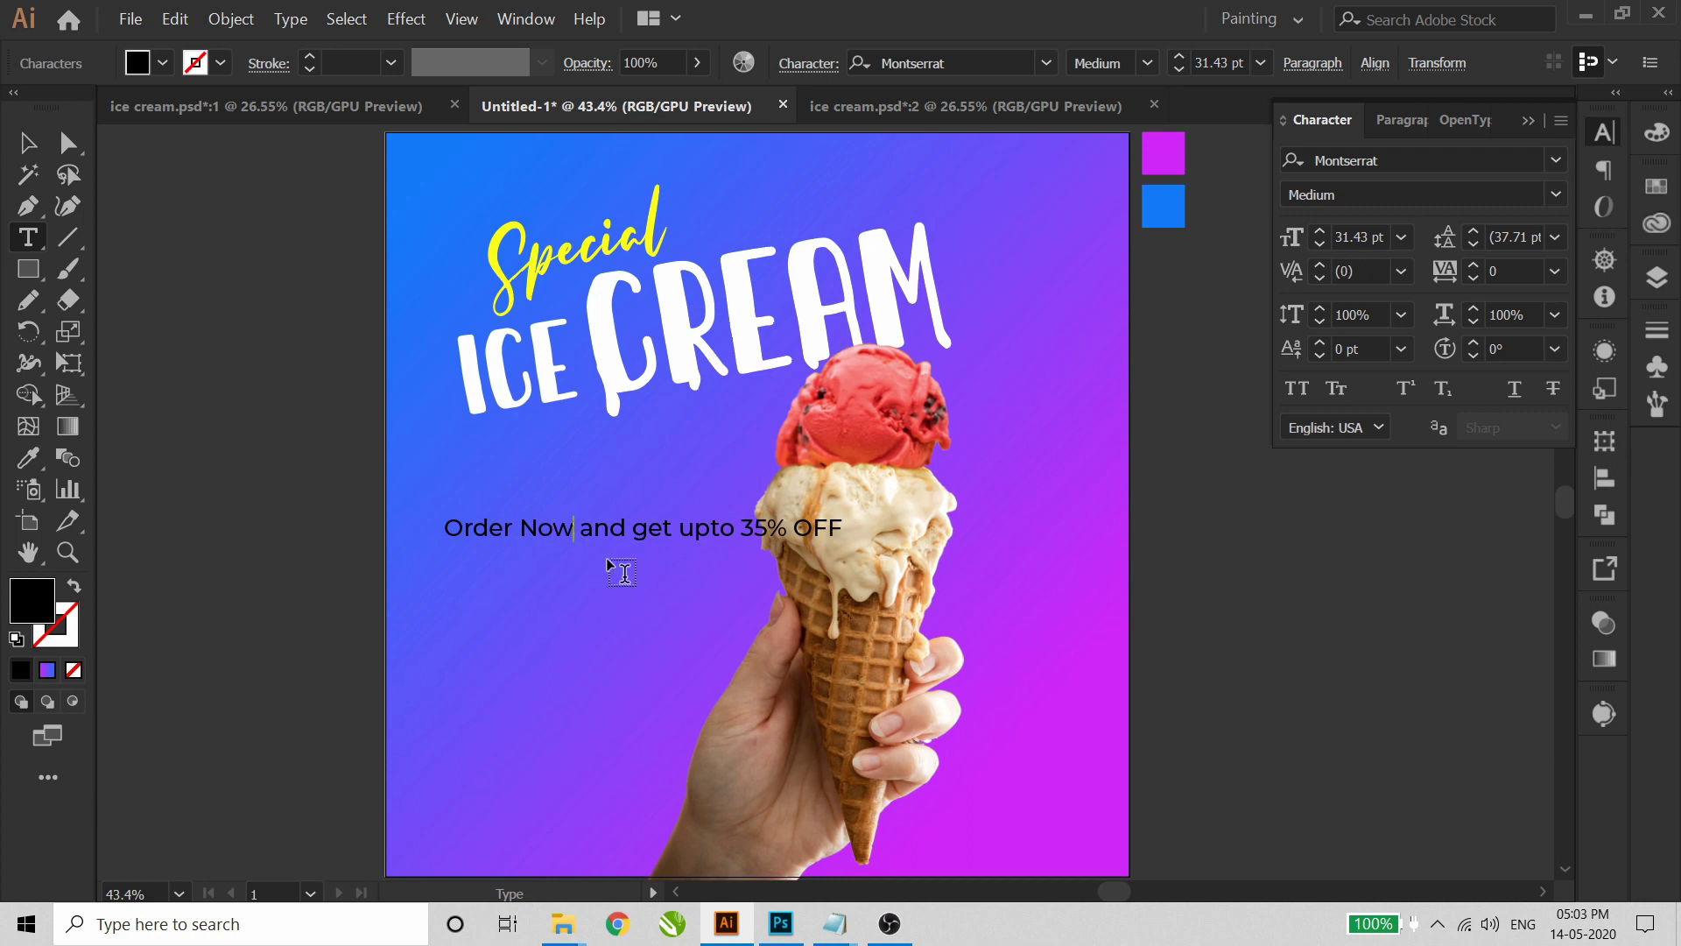
pyautogui.press('Return')
pyautogui.press('Right')
pyautogui.press('Right')
pyautogui.press('Right')
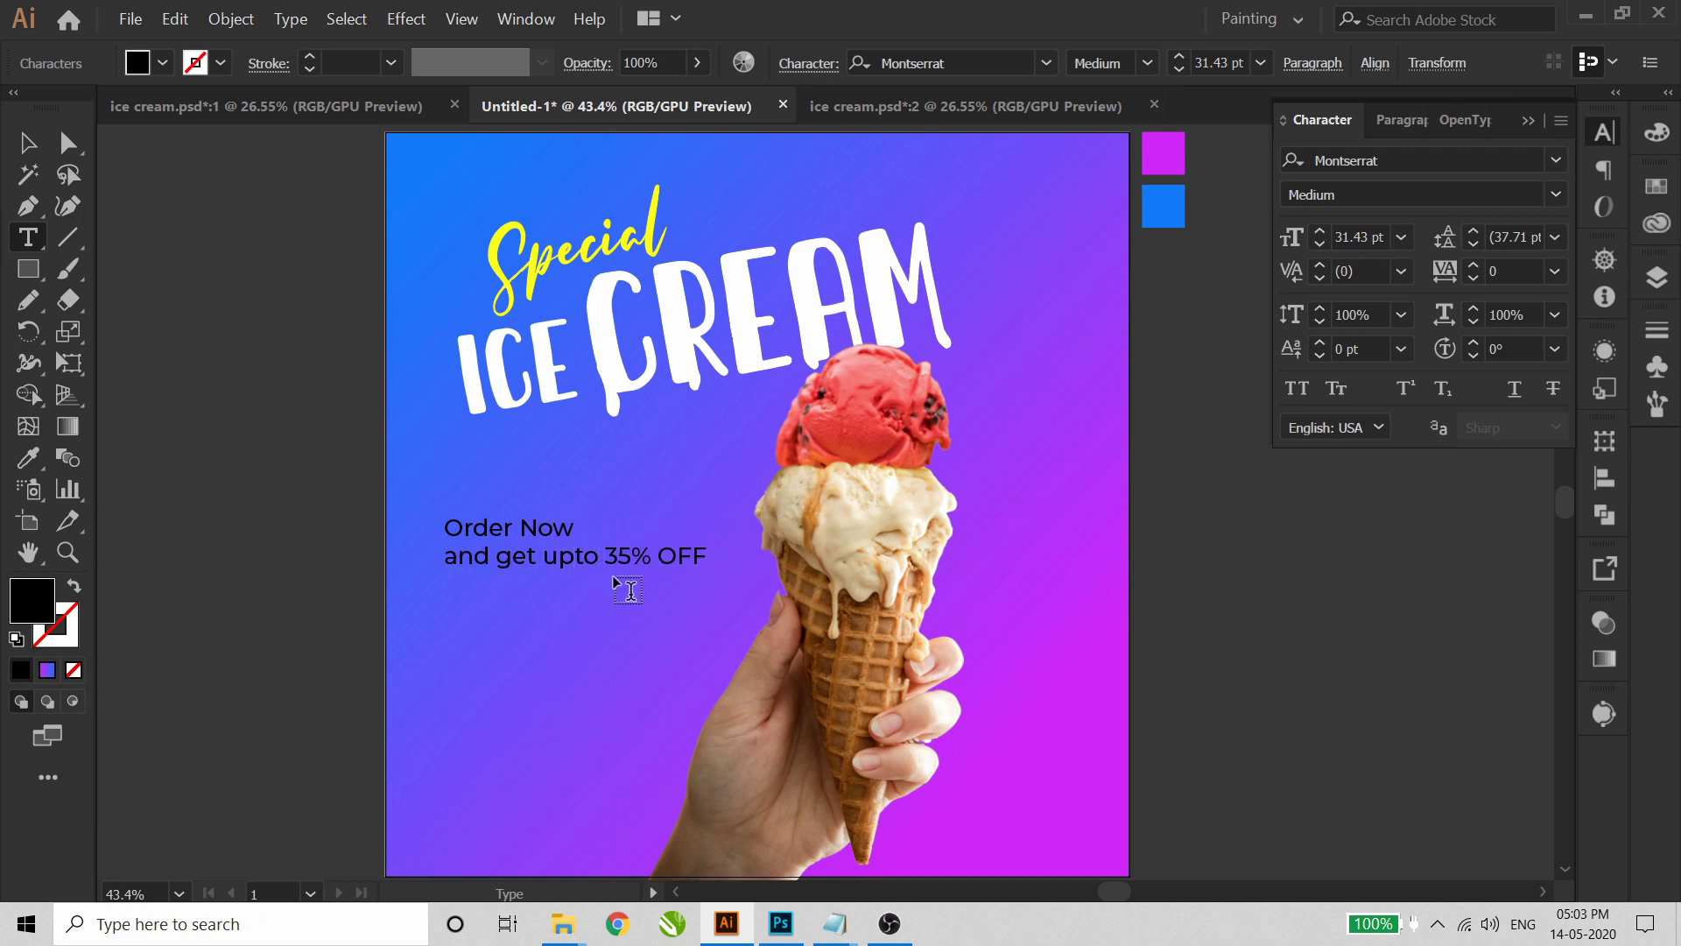
pyautogui.press('Return')
# - Fill the three-line offer text with white, enlarge it to about 37 pt and shift it slightly up under the headline
pyautogui.click(33, 153)
pyautogui.moveTo(605, 598); pyautogui.dragTo(630, 610)
pyautogui.click(161, 63)
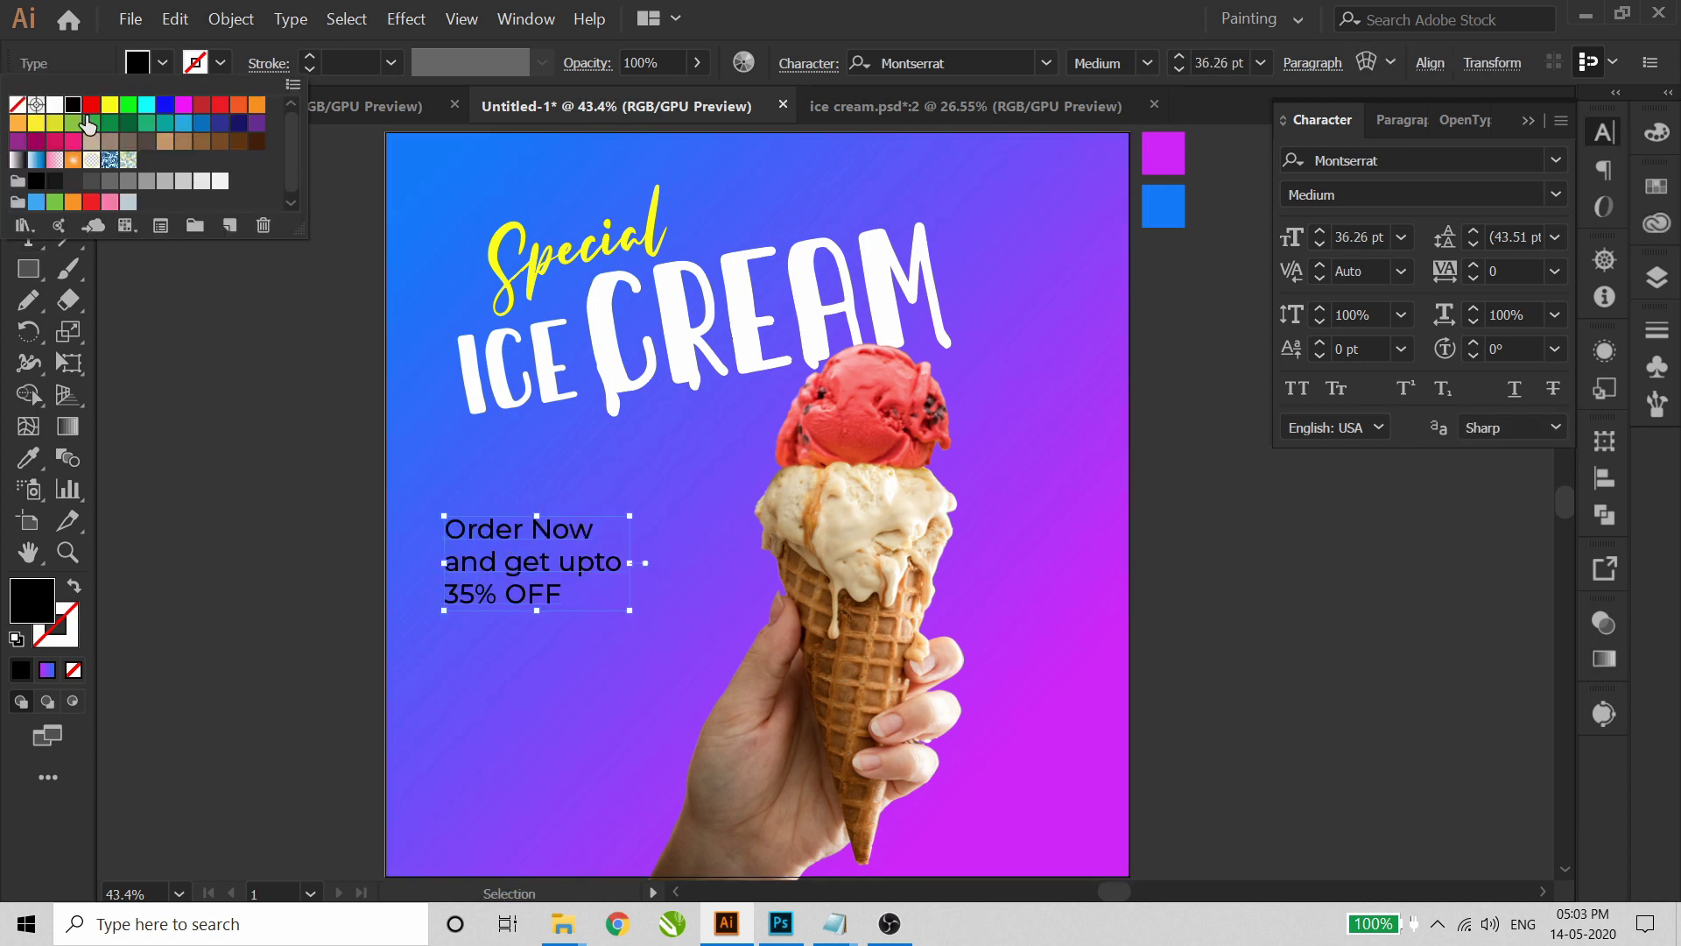
pyautogui.click(60, 107)
pyautogui.click(166, 296)
pyautogui.moveTo(484, 537)
pyautogui.mouseDown()
pyautogui.moveTo(496, 550)
pyautogui.moveTo(501, 523)
pyautogui.mouseUp()
pyautogui.moveTo(646, 510); pyautogui.dragTo(652, 506)
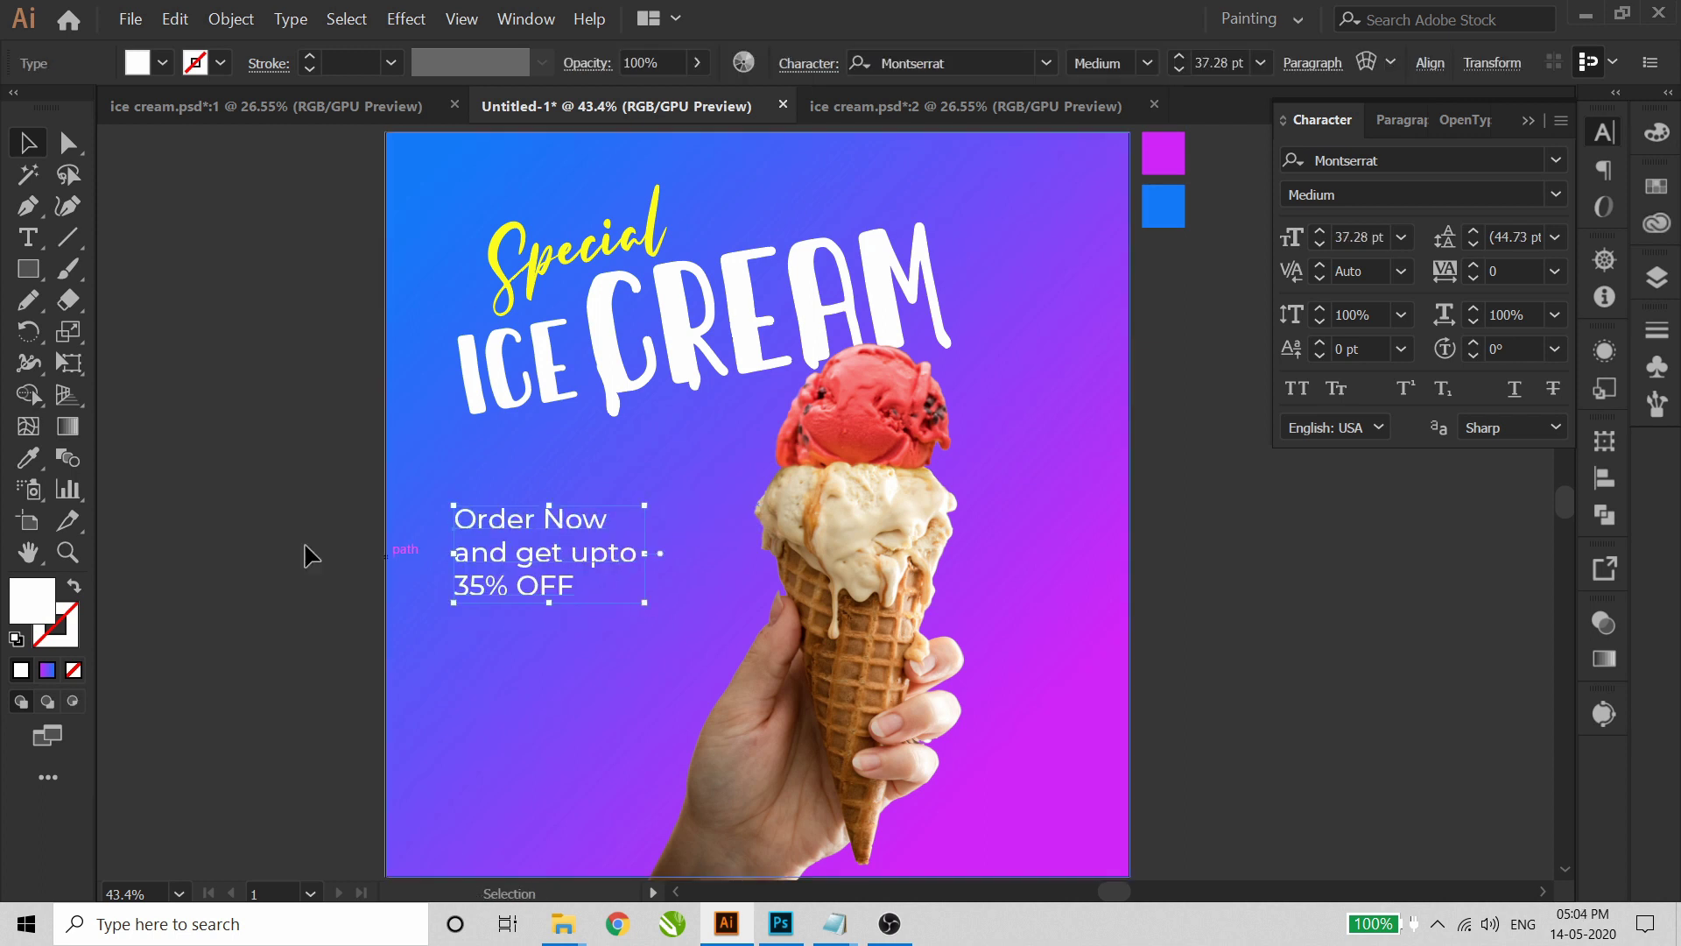
# - Cut "35% OFF" out of the offer text and place it as a separate text object below "and get upto"
pyautogui.hotkey('ctrl', 'shift', 'a')
pyautogui.press('t')
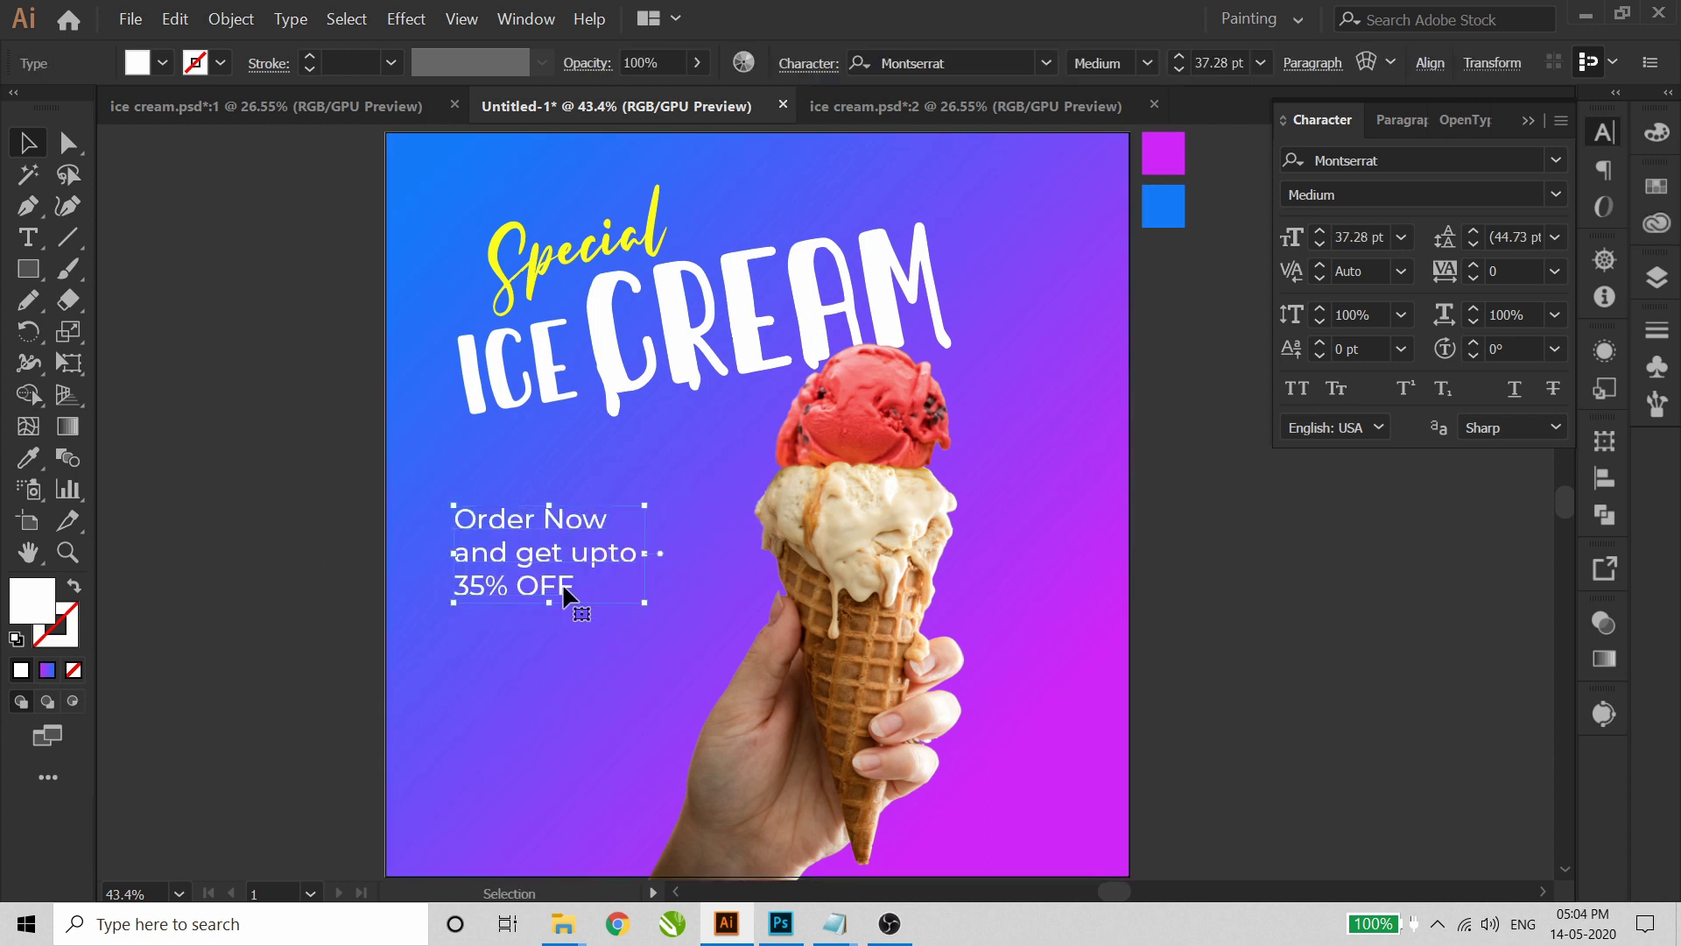
pyautogui.moveTo(575, 585); pyautogui.dragTo(443, 583)
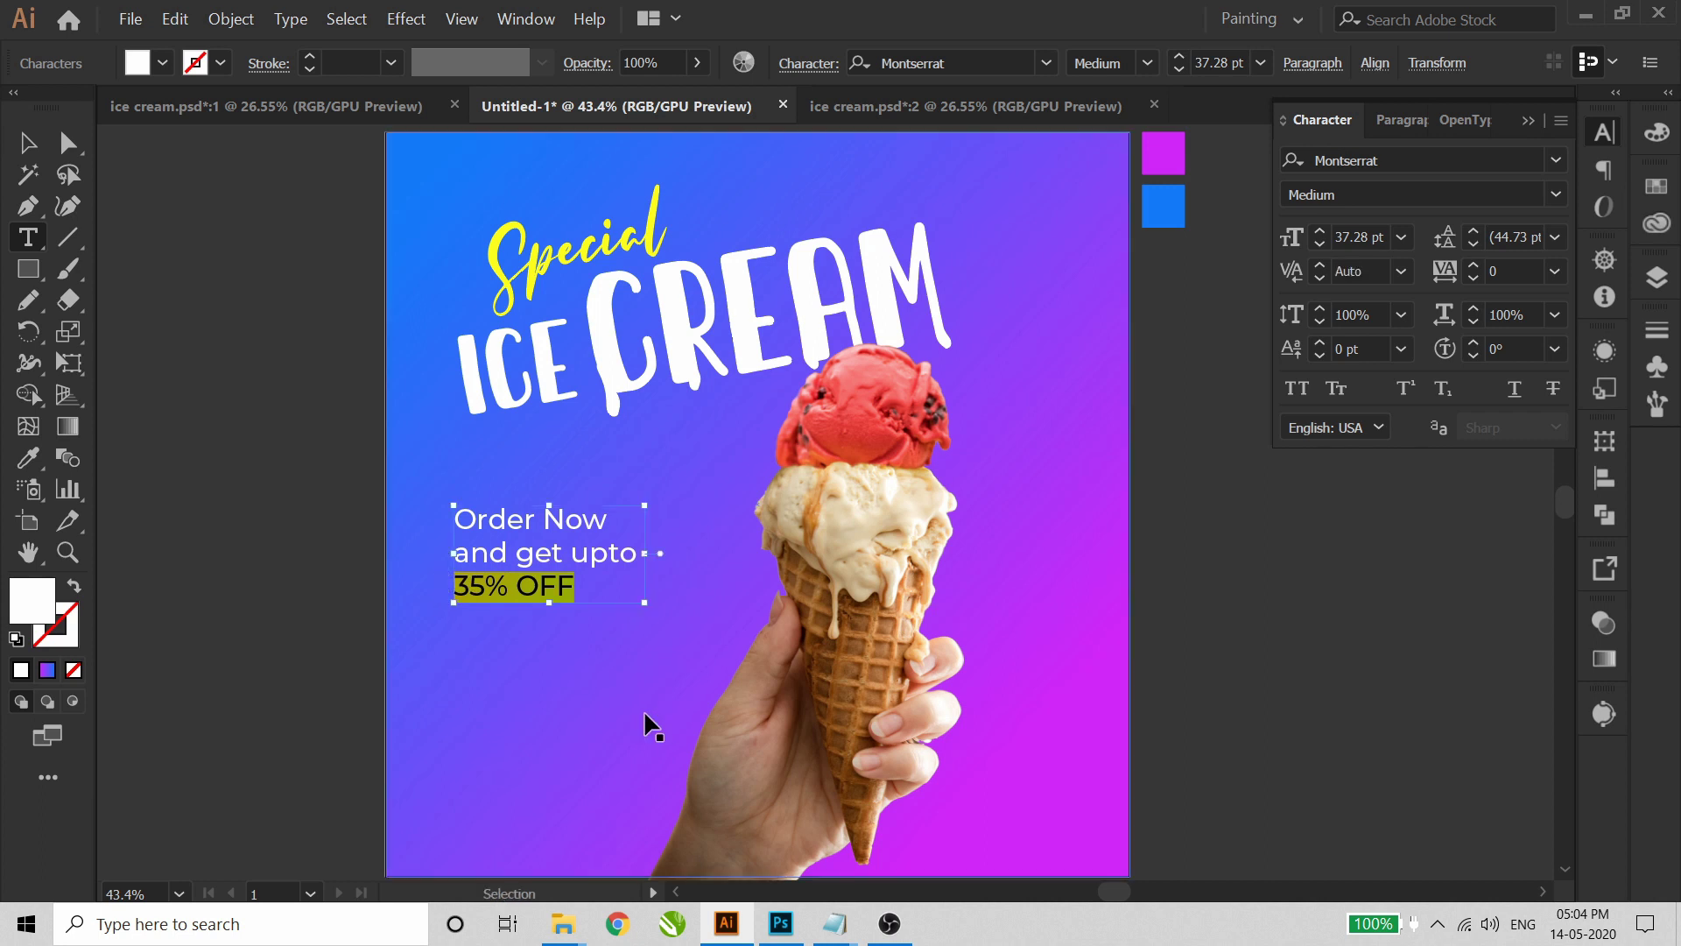
pyautogui.hotkey('ctrl', 'x')
pyautogui.hotkey('ctrl', 'shift', 'a')
pyautogui.hotkey('ctrl', 'v')
pyautogui.press('v')
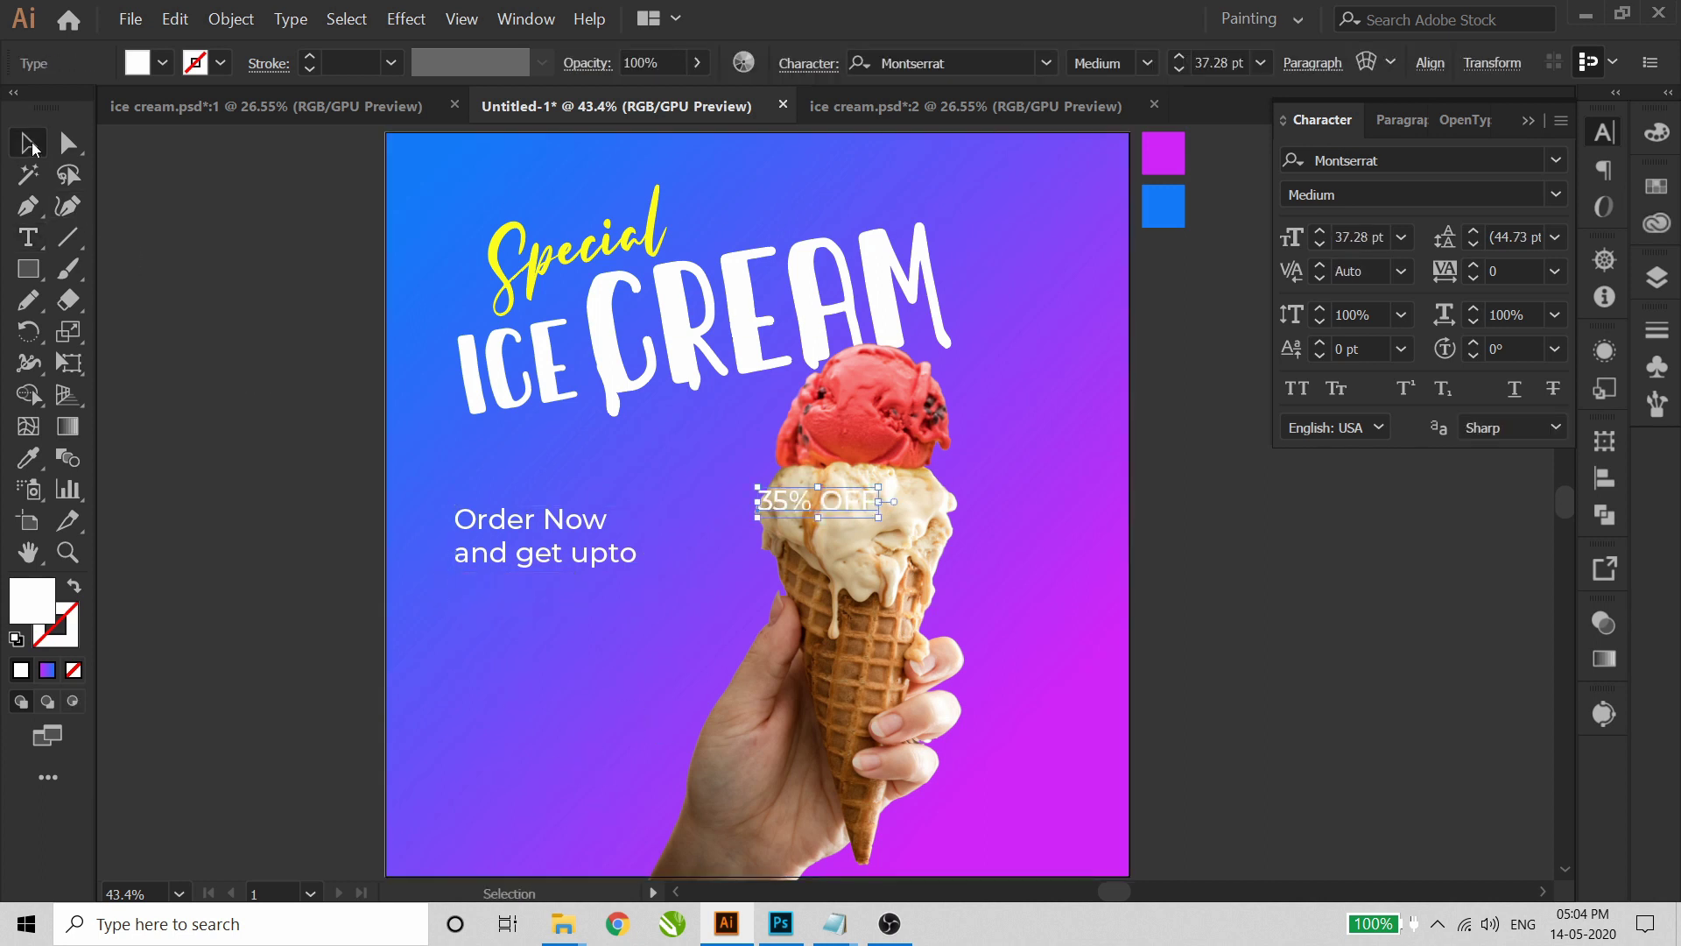
pyautogui.moveTo(790, 506); pyautogui.dragTo(487, 662)
# - Tighten the leading of "Order Now and get upto" to 36.73 pt and set both lines in all caps
pyautogui.press('t')
pyautogui.tripleClick(490, 558)
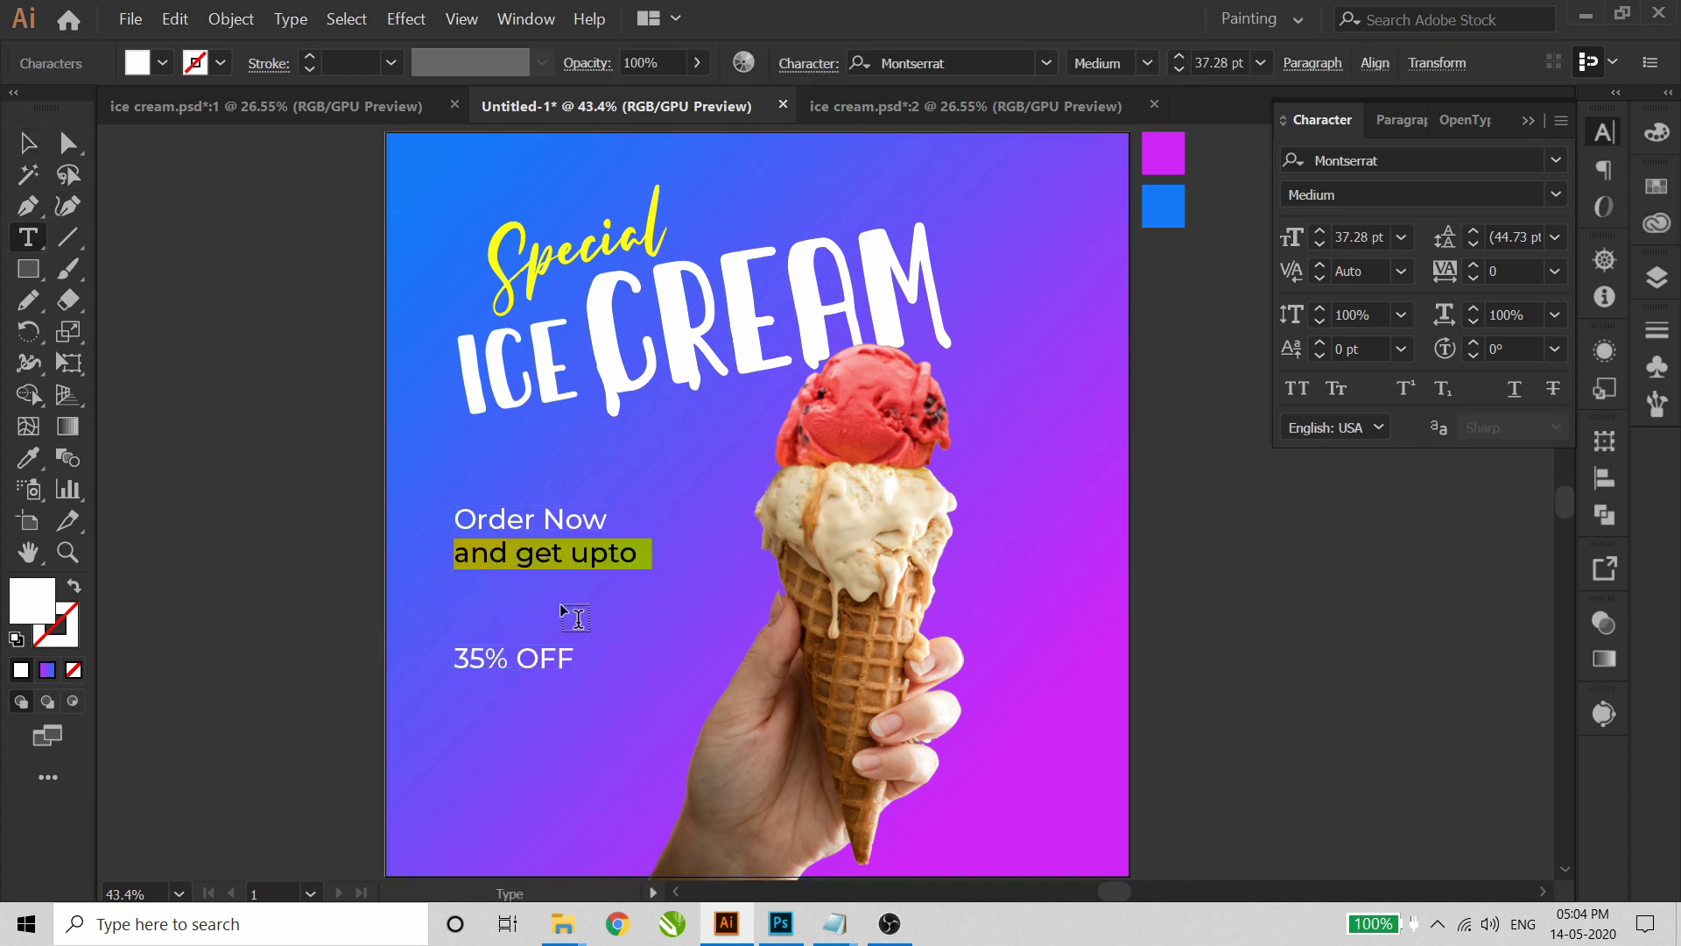
pyautogui.hotkey('ctrl', 'a')
pyautogui.hotkey('alt', 'Up')
pyautogui.hotkey('alt', 'Up')
pyautogui.hotkey('alt', 'Up')
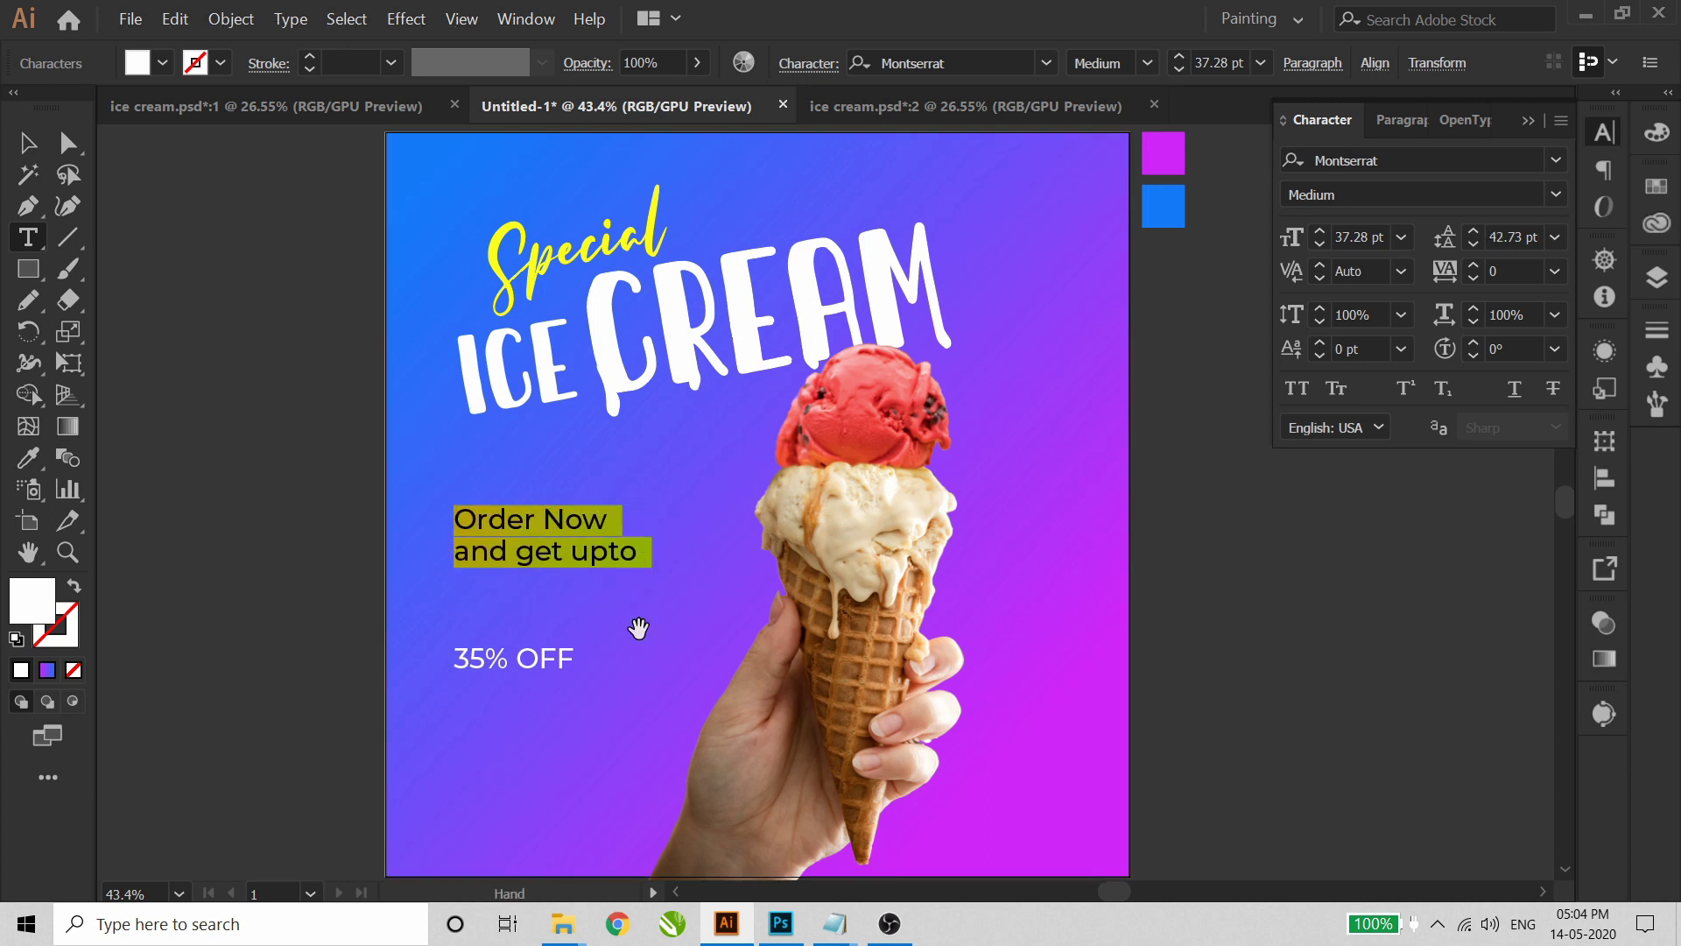
pyautogui.hotkey('alt', 'Up')
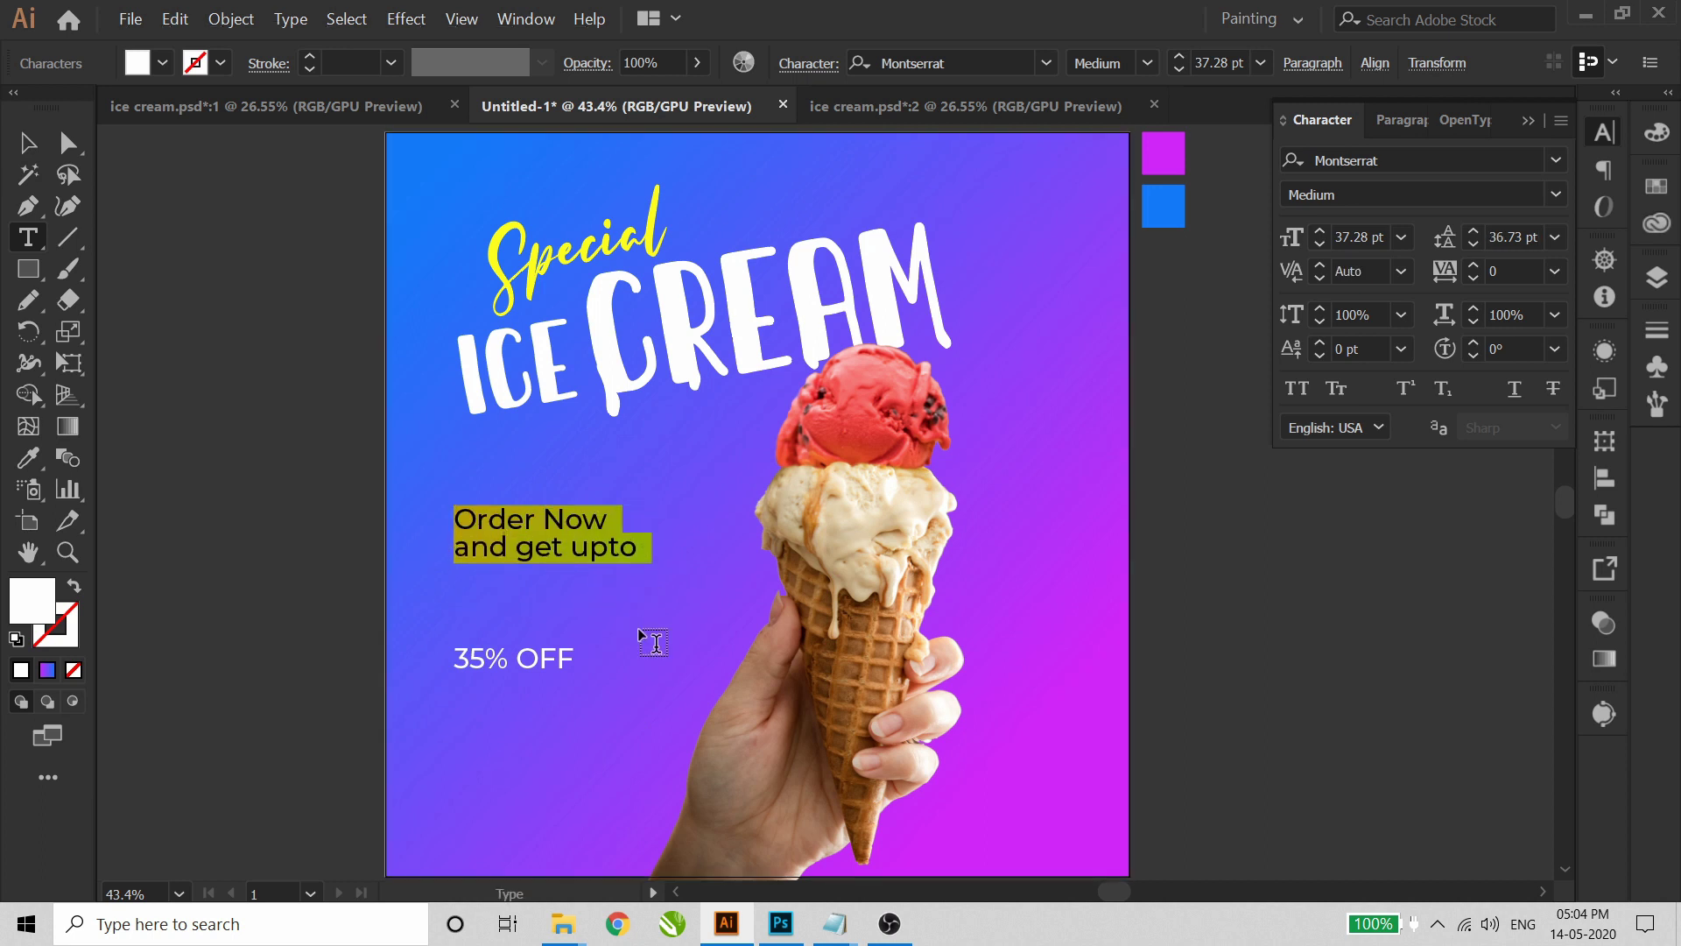
pyautogui.click(1302, 388)
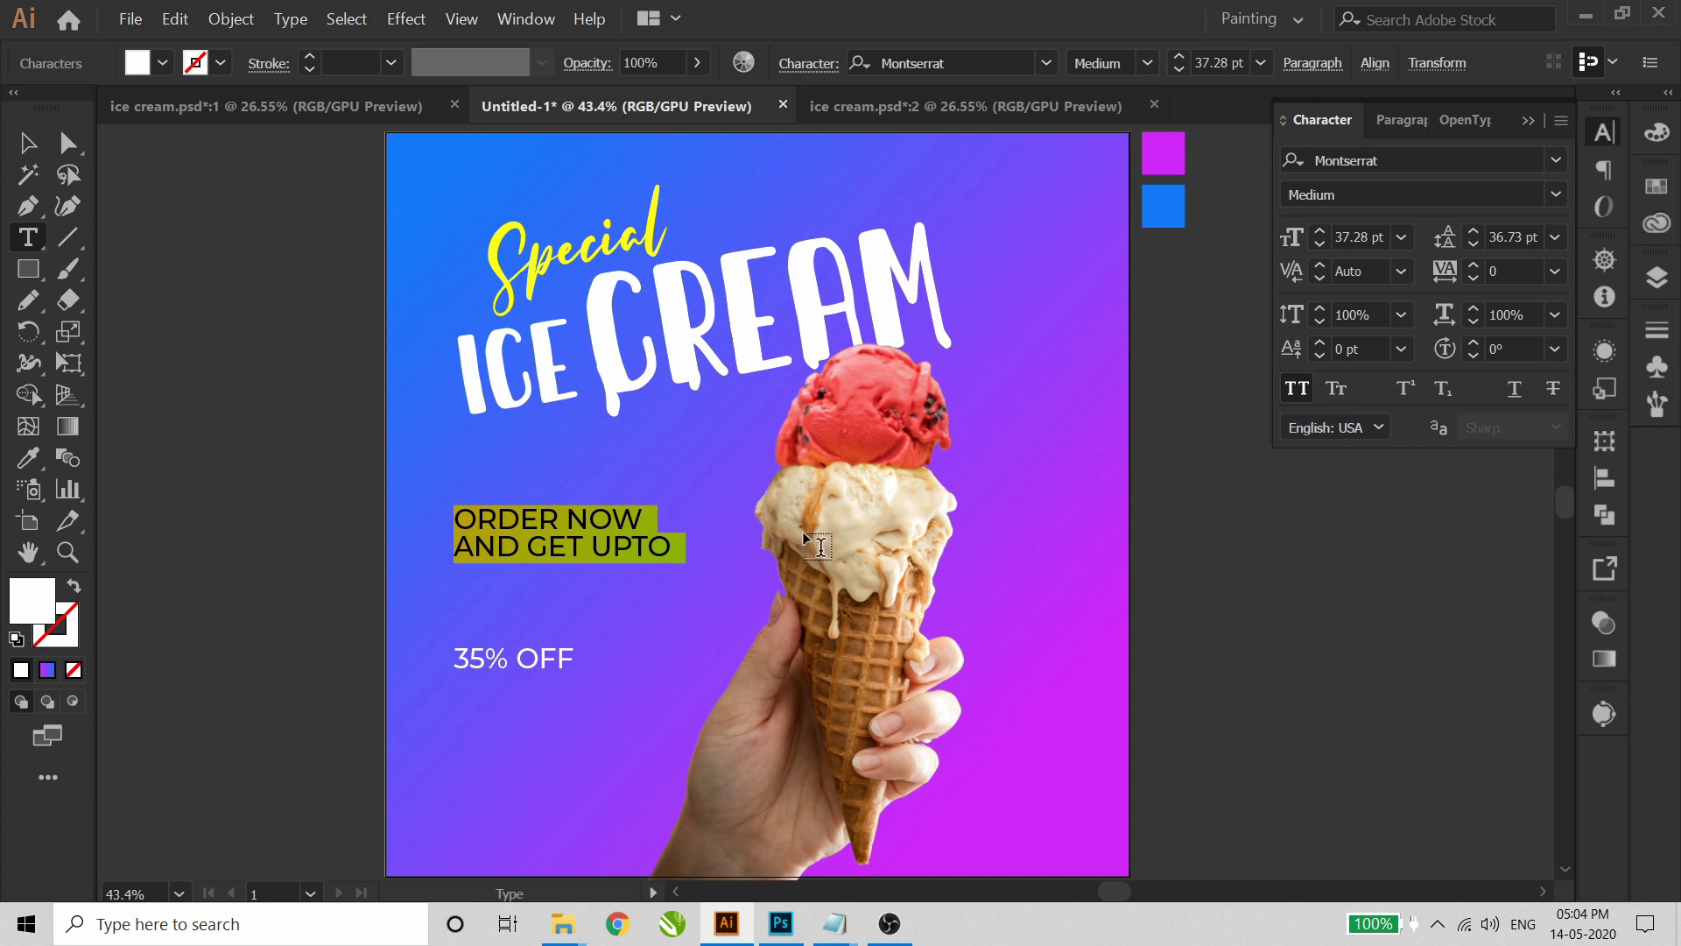
# - Scale the "ORDER NOW AND GET UPTO" text down to about 28 pt and set its leading to 31.77 pt
pyautogui.press('Escape')
pyautogui.moveTo(679, 586); pyautogui.dragTo(629, 559)
pyautogui.doubleClick(533, 552)
pyautogui.hotkey('ctrl', 'a')
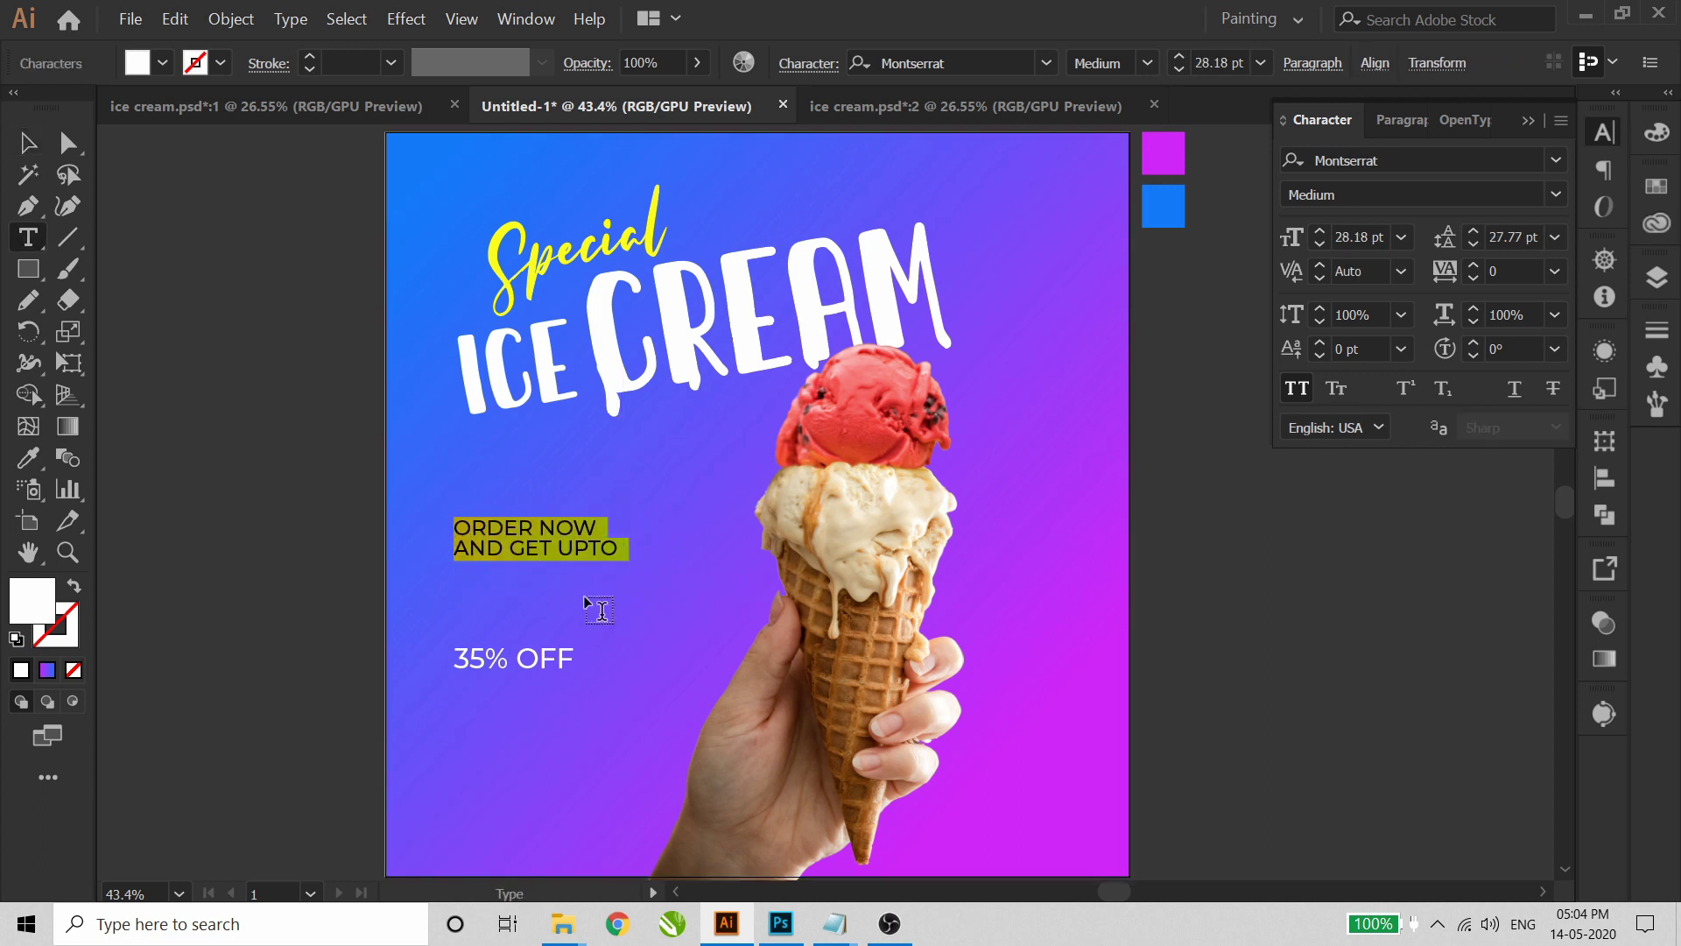
pyautogui.hotkey('alt', 'Down')
pyautogui.hotkey('alt', 'Down')
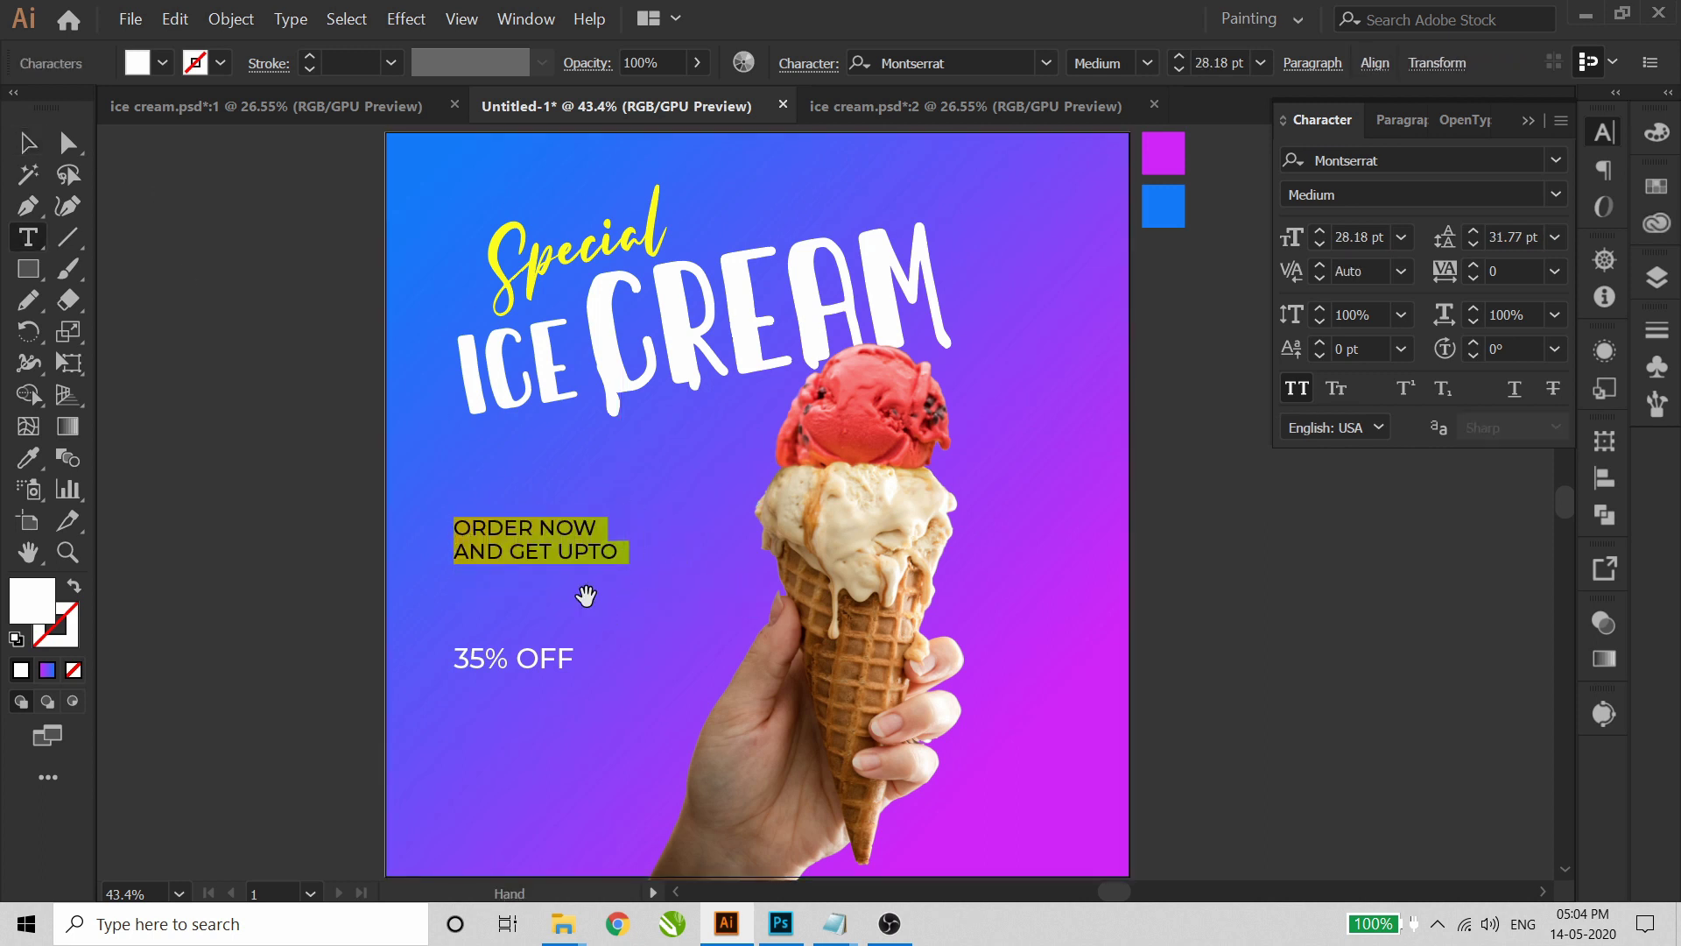
# - Cut "OFF" out of the "35% OFF" text and paste it as its own text object beneath "35%"
pyautogui.click(29, 147)
pyautogui.doubleClick(519, 662)
pyautogui.hotkey('ctrl', 'a')
pyautogui.click(514, 661)
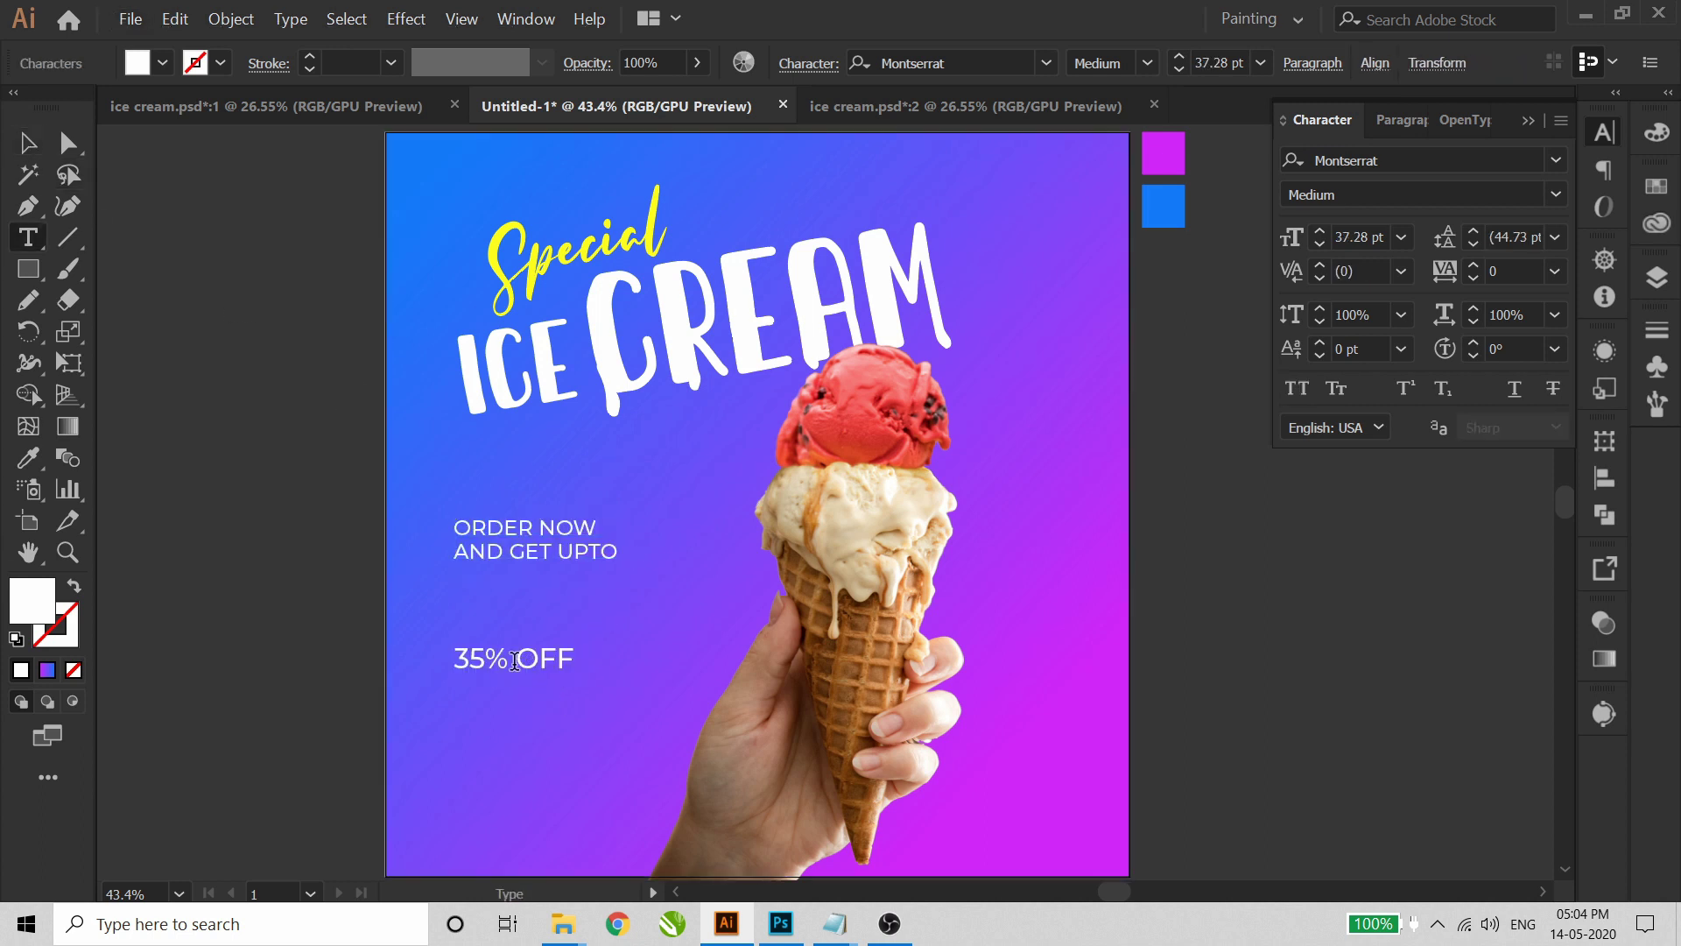
pyautogui.hotkey('ctrl', 'x')
pyautogui.keyDown('ctrl'); pyautogui.click(466, 729); pyautogui.keyUp('ctrl')
pyautogui.click(456, 728)
pyautogui.hotkey('ctrl', 'v')
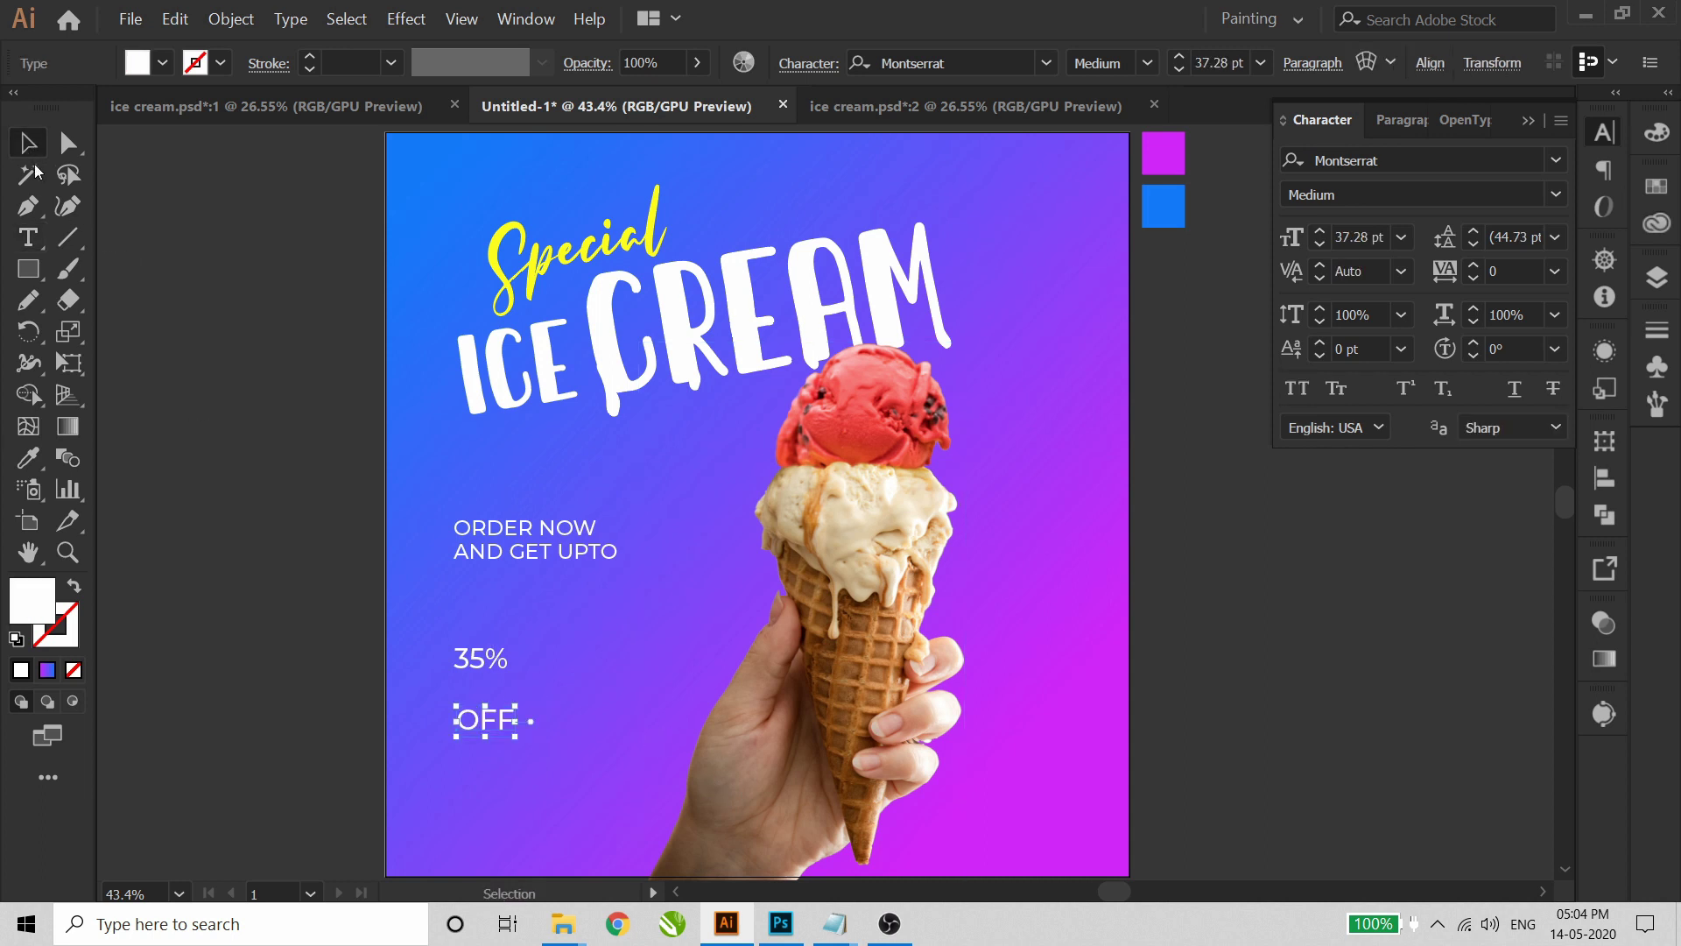
# - Set "35%" in the Sunday Best font at about 77 pt and position it directly beneath "AND GET UPTO"
pyautogui.moveTo(478, 656); pyautogui.dragTo(612, 732)
pyautogui.click(1558, 162)
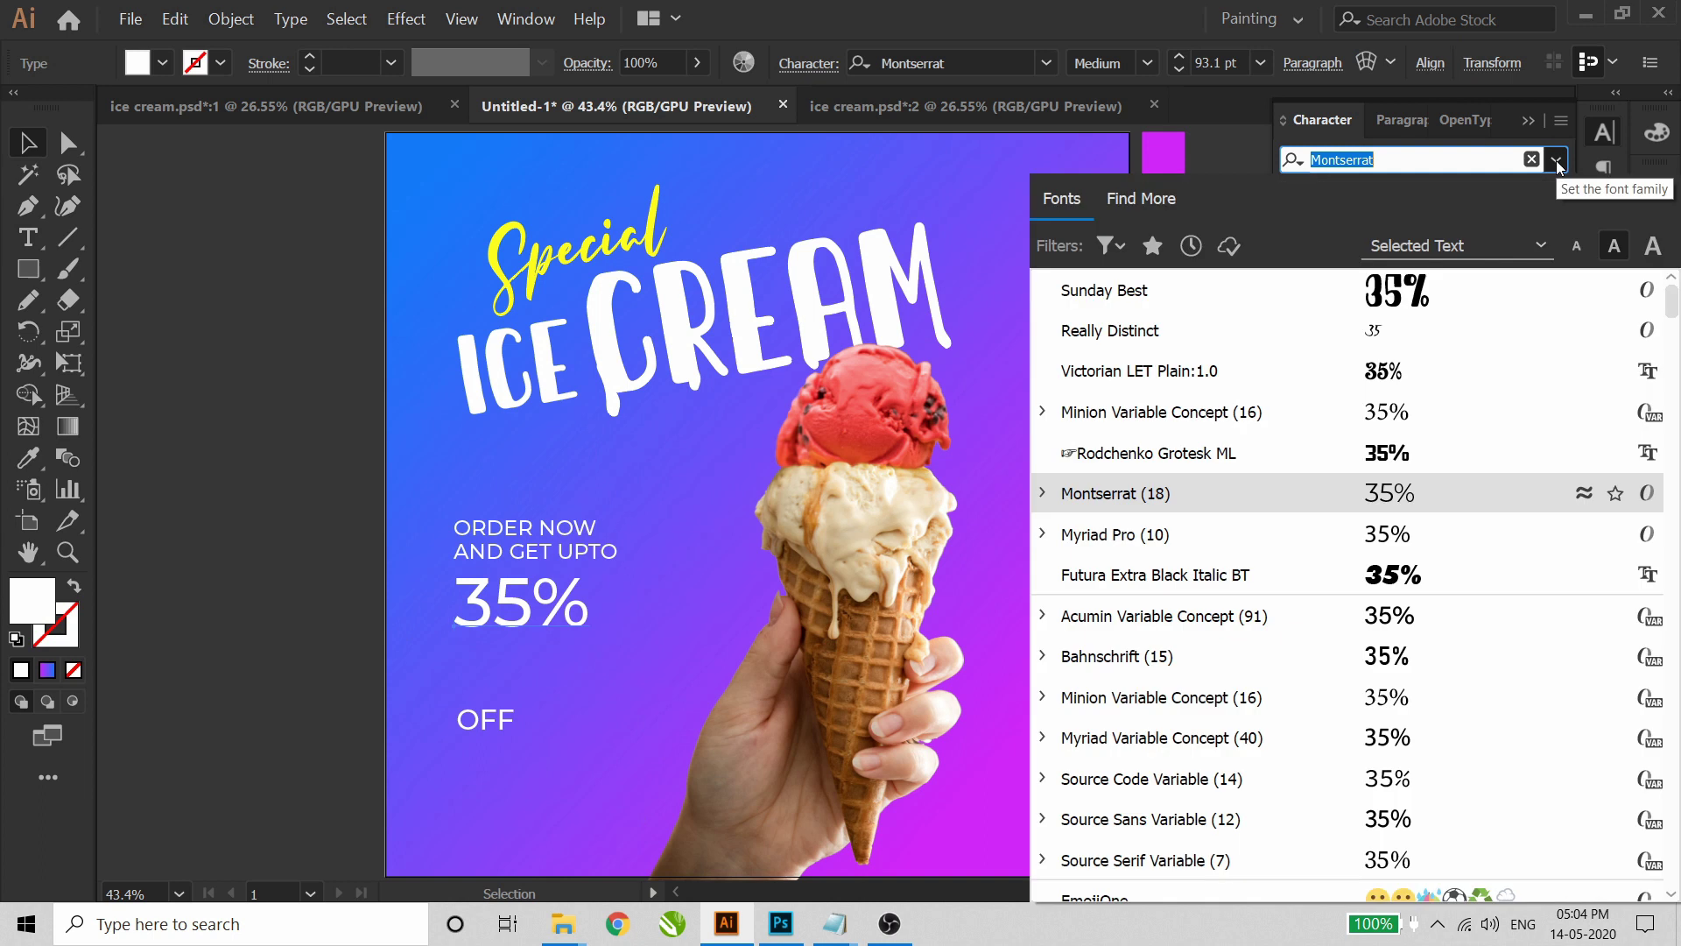
pyautogui.click(1430, 296)
pyautogui.moveTo(670, 555); pyautogui.dragTo(624, 581)
pyautogui.press('z')
pyautogui.moveTo(723, 715); pyautogui.dragTo(829, 770)
pyautogui.press('v')
pyautogui.moveTo(646, 558); pyautogui.dragTo(642, 523)
pyautogui.moveTo(652, 531); pyautogui.dragTo(652, 539)
pyautogui.moveTo(877, 605); pyautogui.dragTo(906, 620)
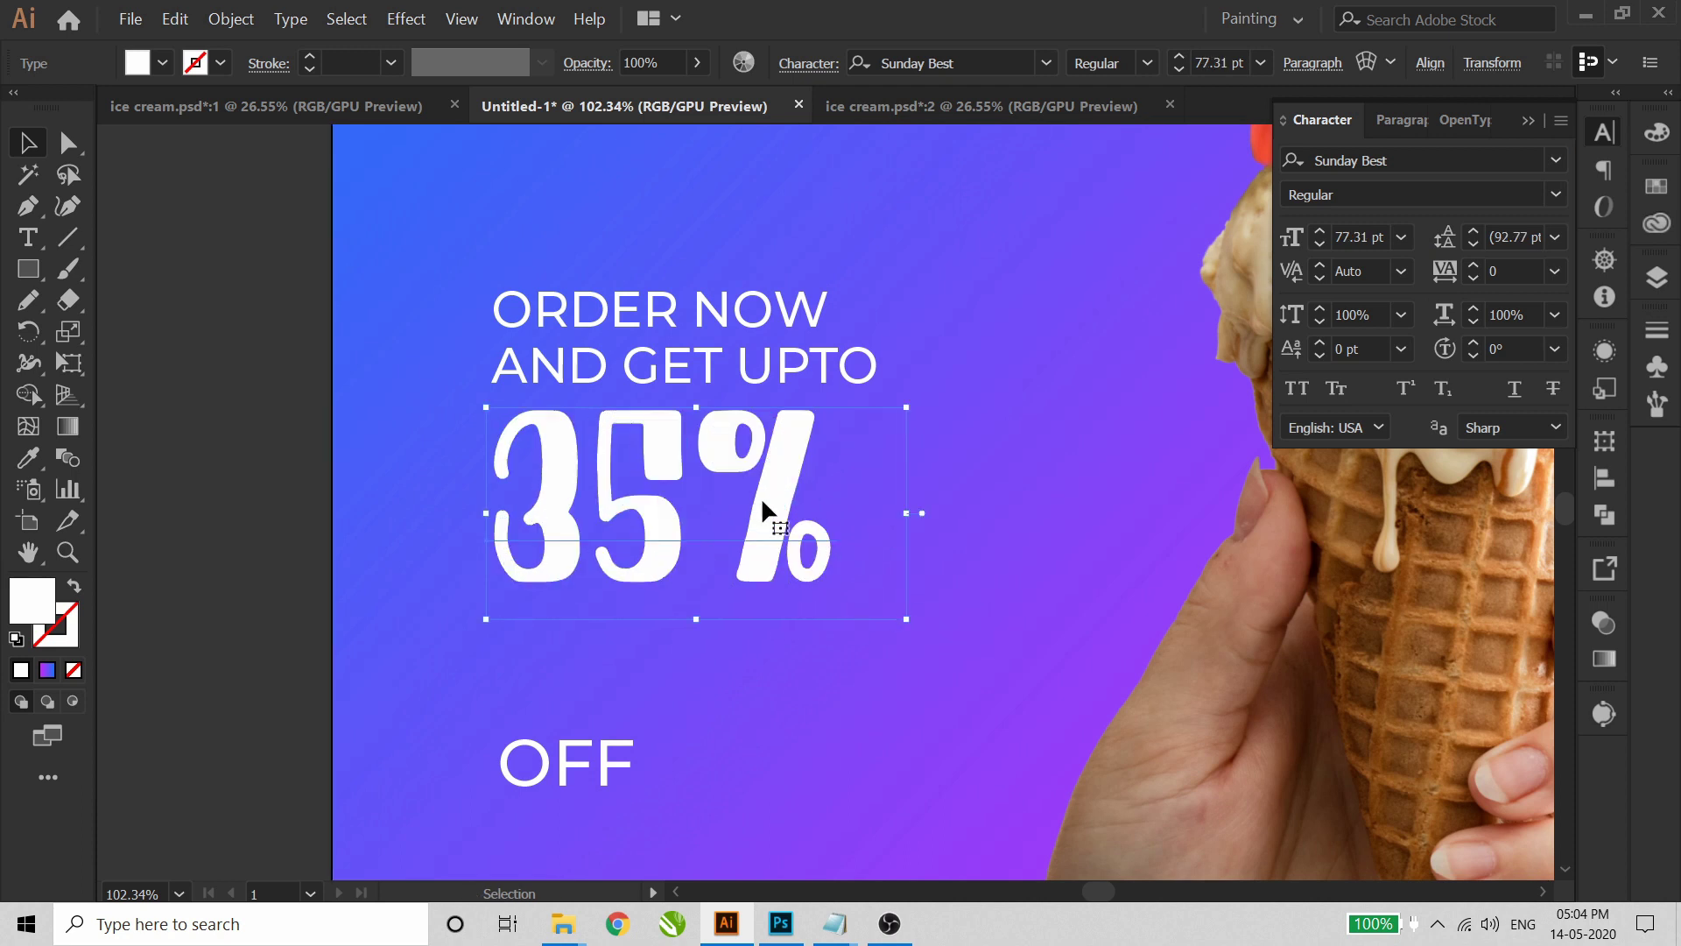
# - Cut the "%" from "35%" and paste it as a separate text object next to "OFF"
pyautogui.press('t')
pyautogui.click(717, 471)
pyautogui.hotkey('ctrl', 'a')
pyautogui.click(717, 471)
pyautogui.moveTo(717, 471); pyautogui.dragTo(900, 589)
pyautogui.press('BackSpace')
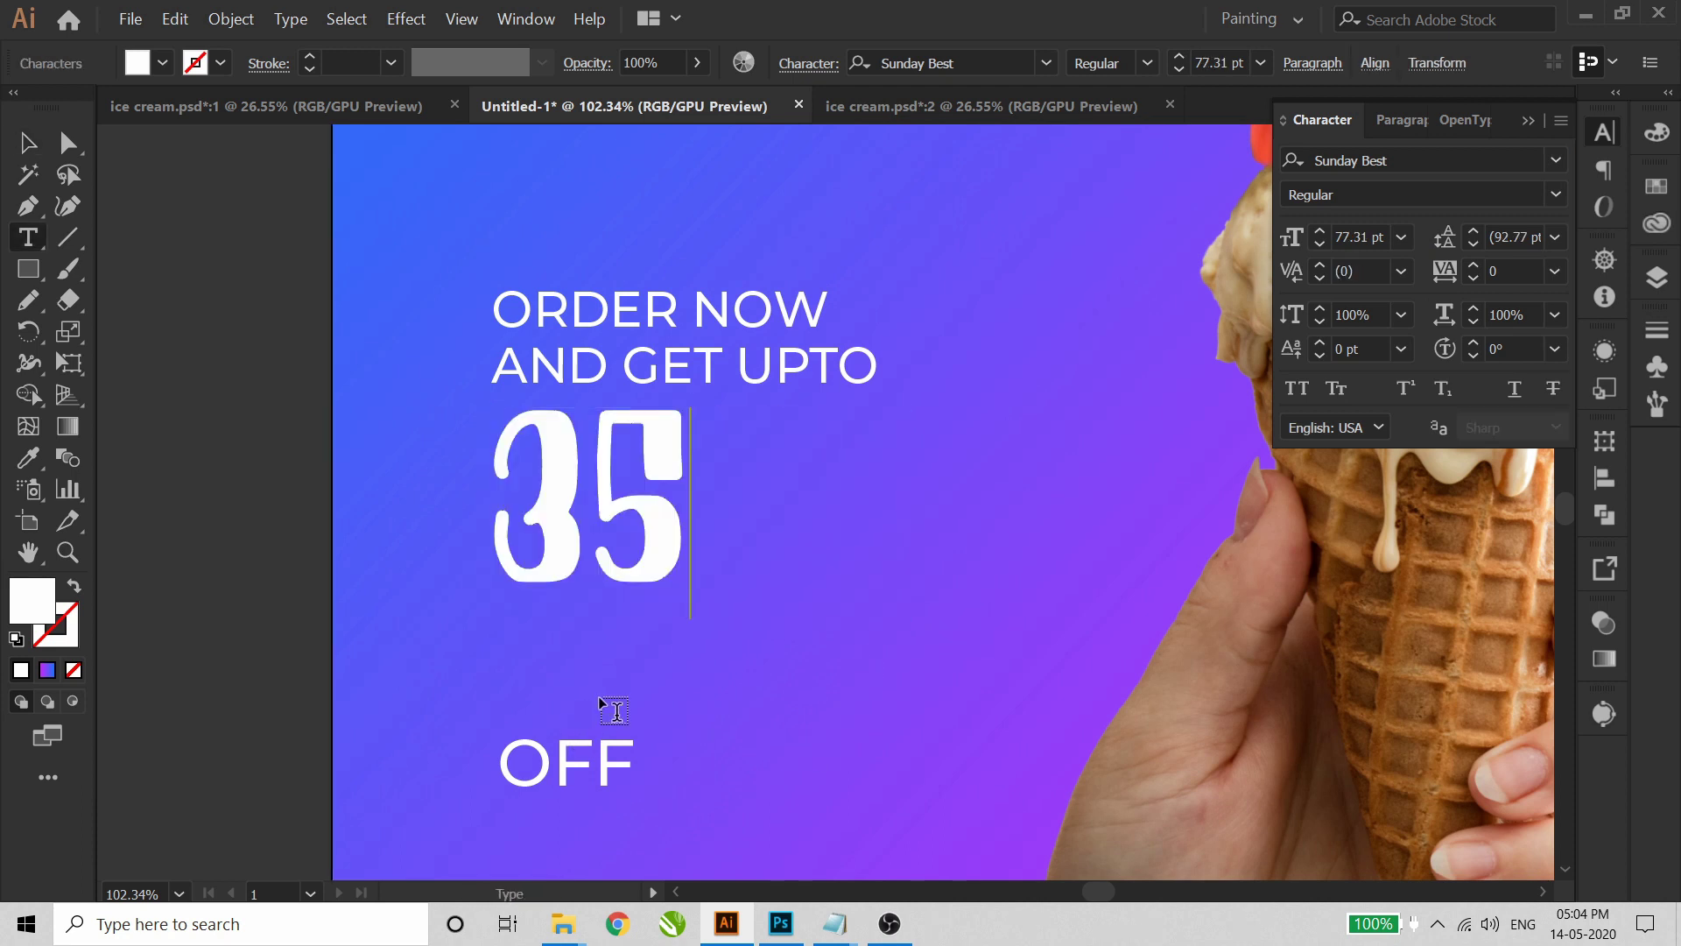
pyautogui.press('Escape')
pyautogui.click(681, 716)
pyautogui.hotkey('ctrl', 'v')
pyautogui.press('Escape')
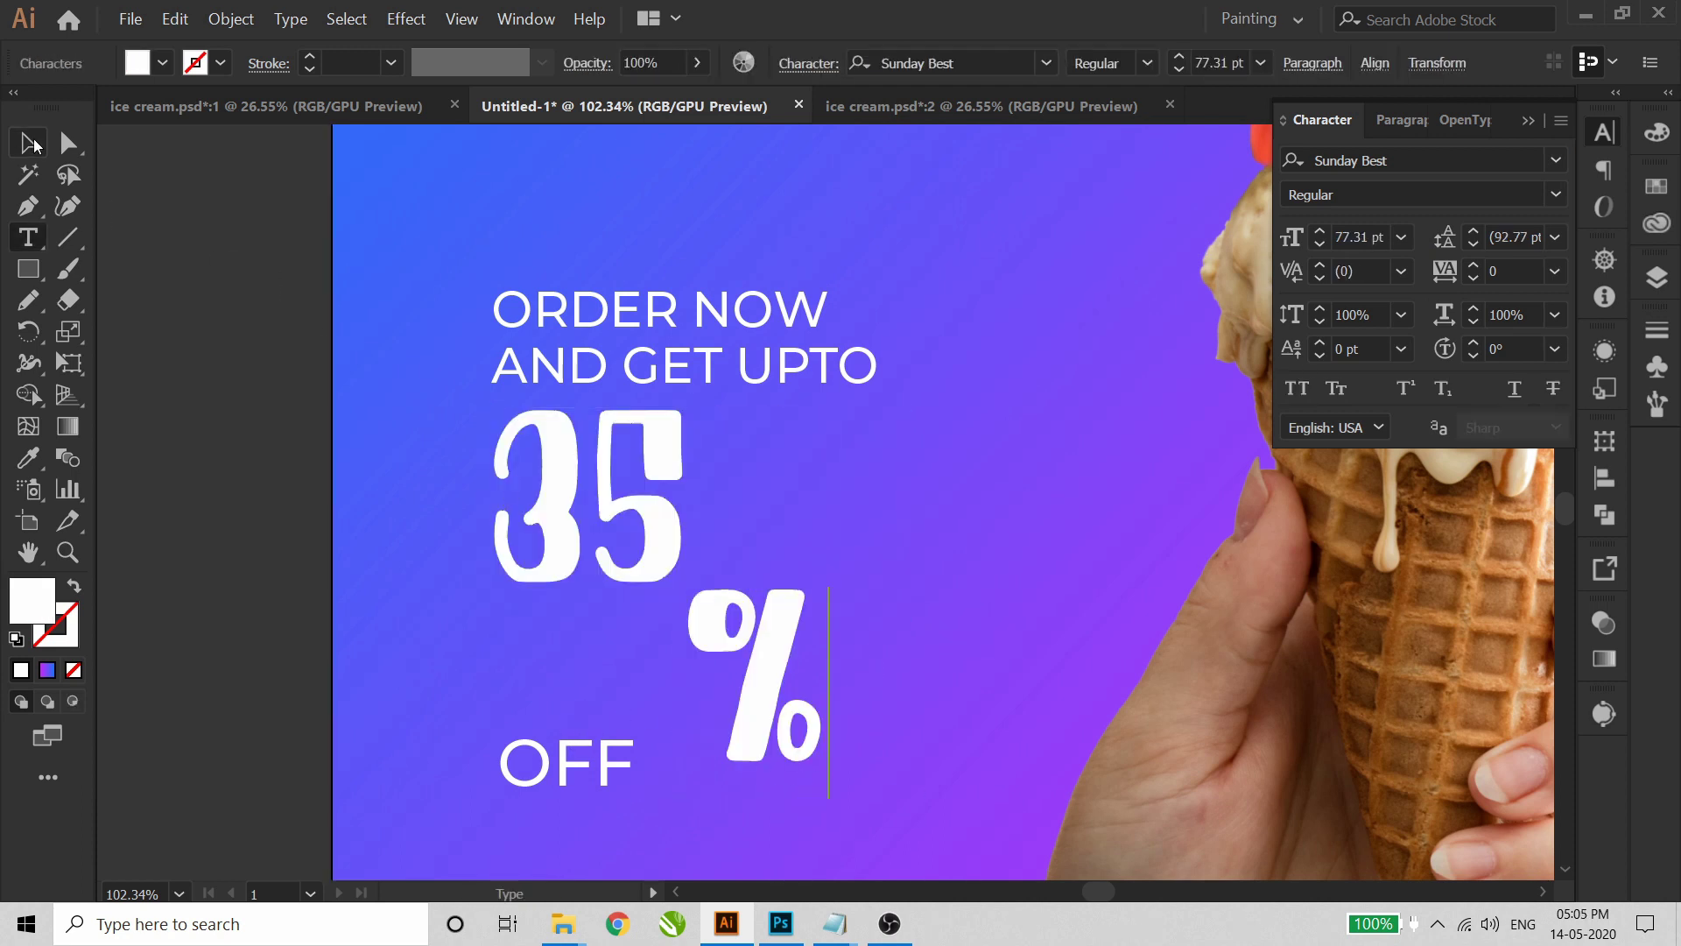
# - Shrink the "%" to about 49 pt, set it on the baseline after "35", and group it with the number
pyautogui.click(35, 144)
pyautogui.moveTo(828, 585); pyautogui.dragTo(757, 497)
pyautogui.hotkey('ctrl', 'shift', 'a')
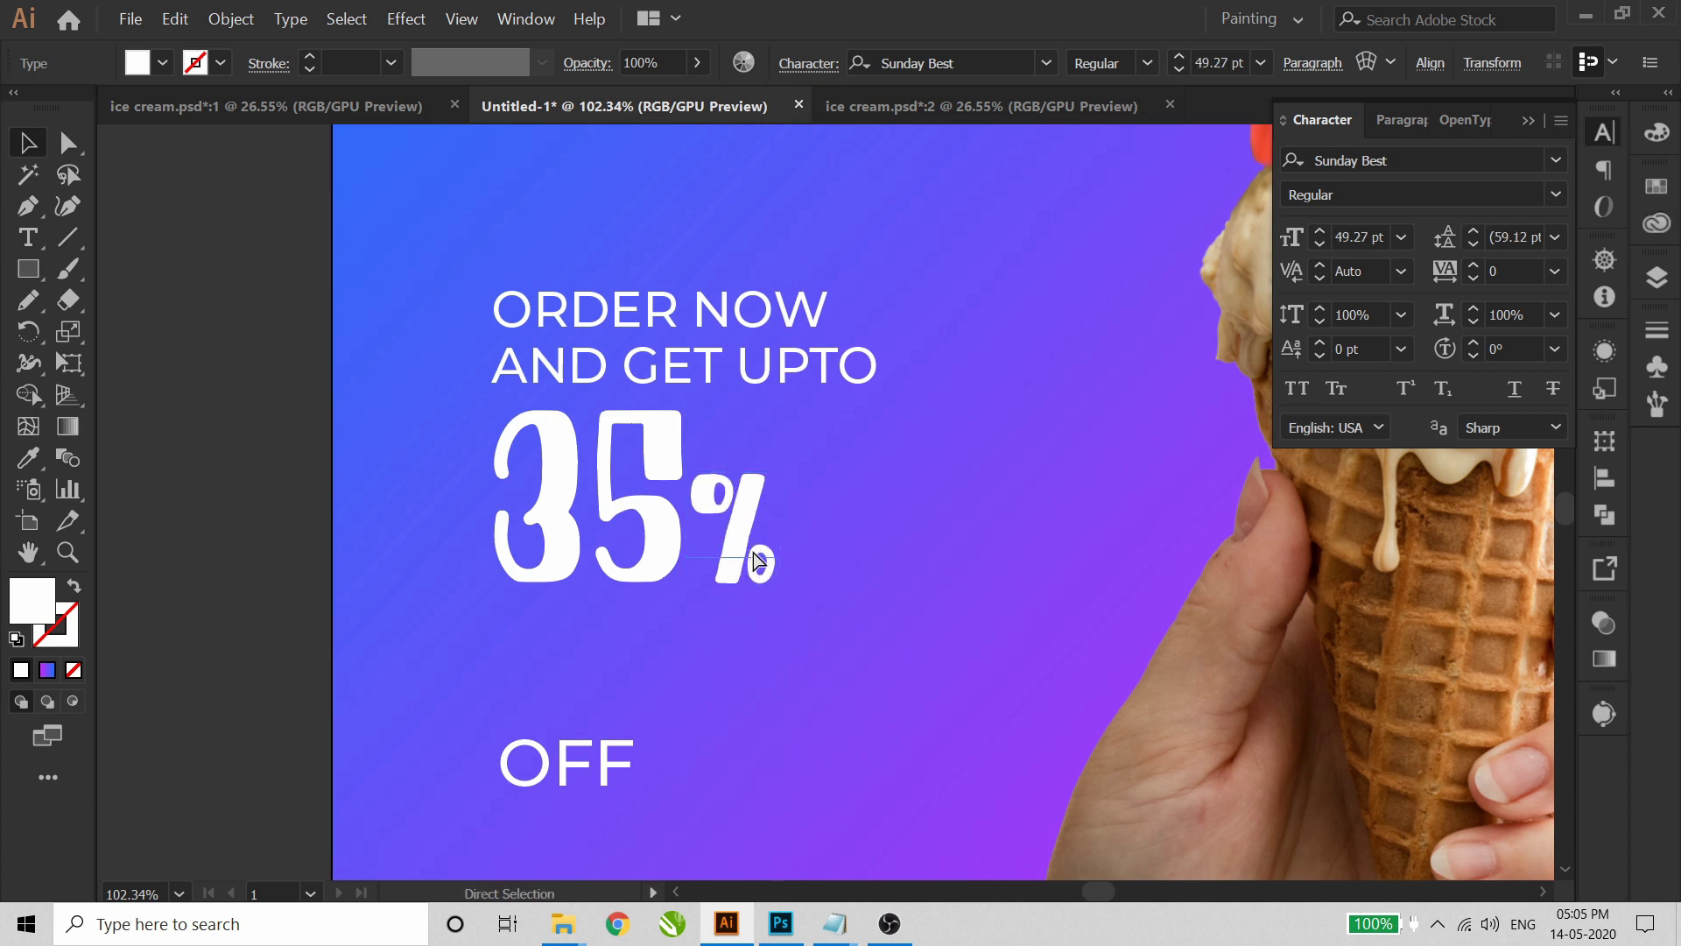
pyautogui.keyDown('shift'); pyautogui.click(671, 422); pyautogui.keyUp('shift')
pyautogui.hotkey('ctrl', 'g')
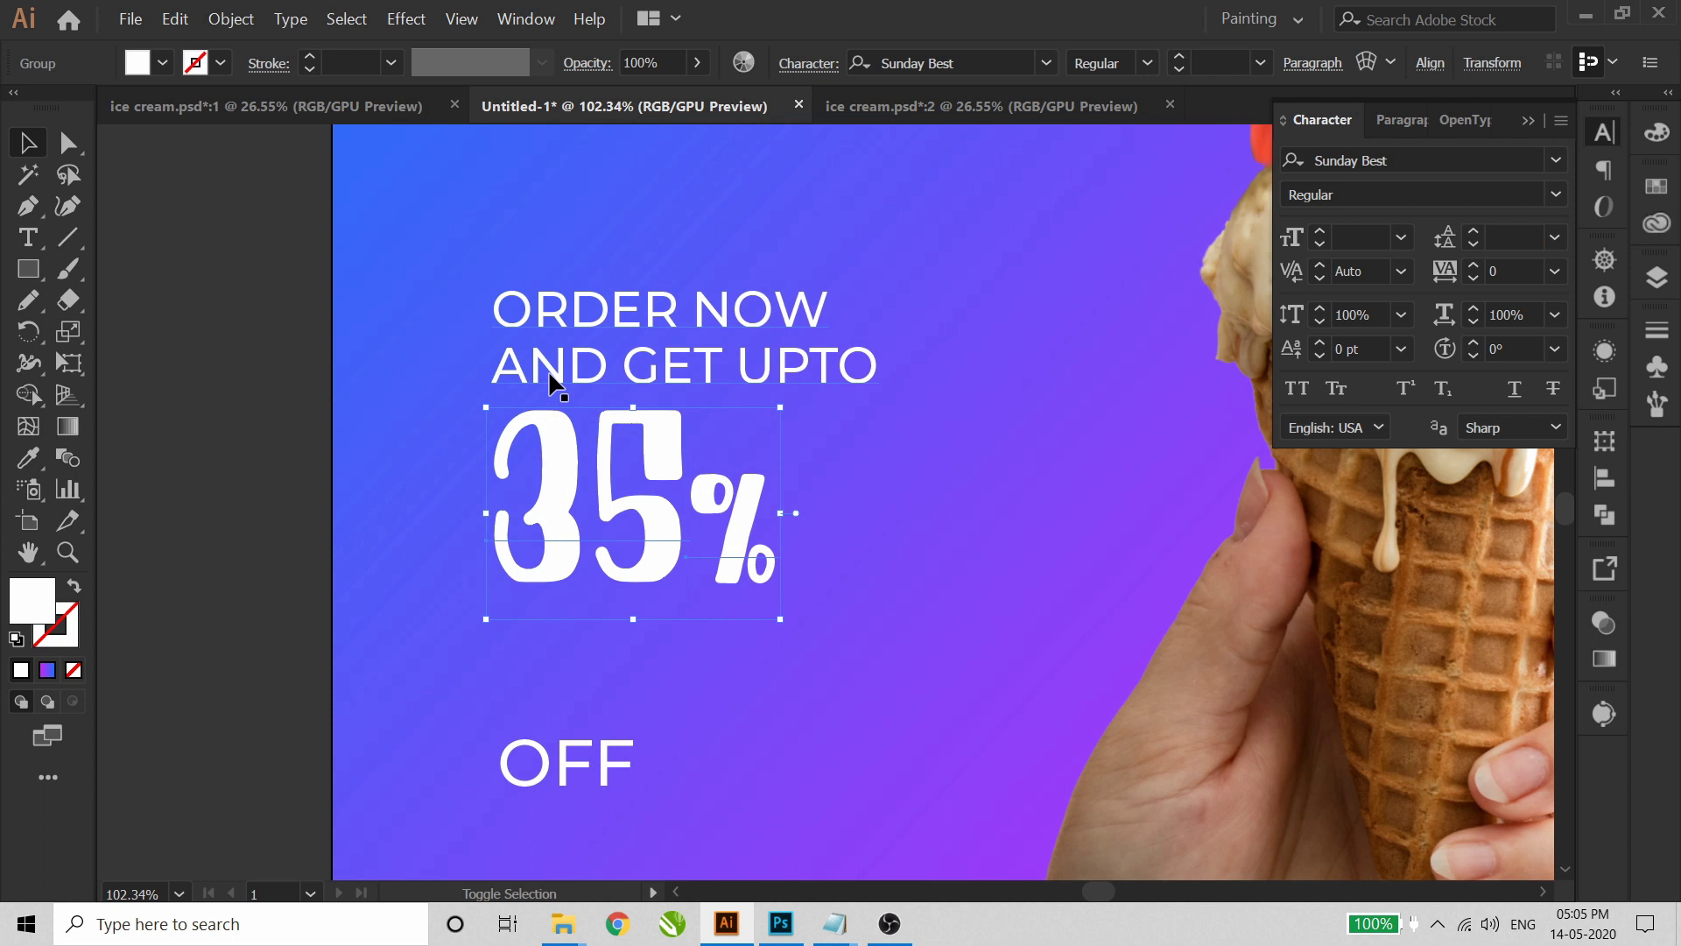
# - Left-align the "35%" group with the order text, nudge it into place and enlarge it slightly
pyautogui.keyDown('shift'); pyautogui.click(554, 383); pyautogui.keyUp('shift')
pyautogui.click(1603, 478)
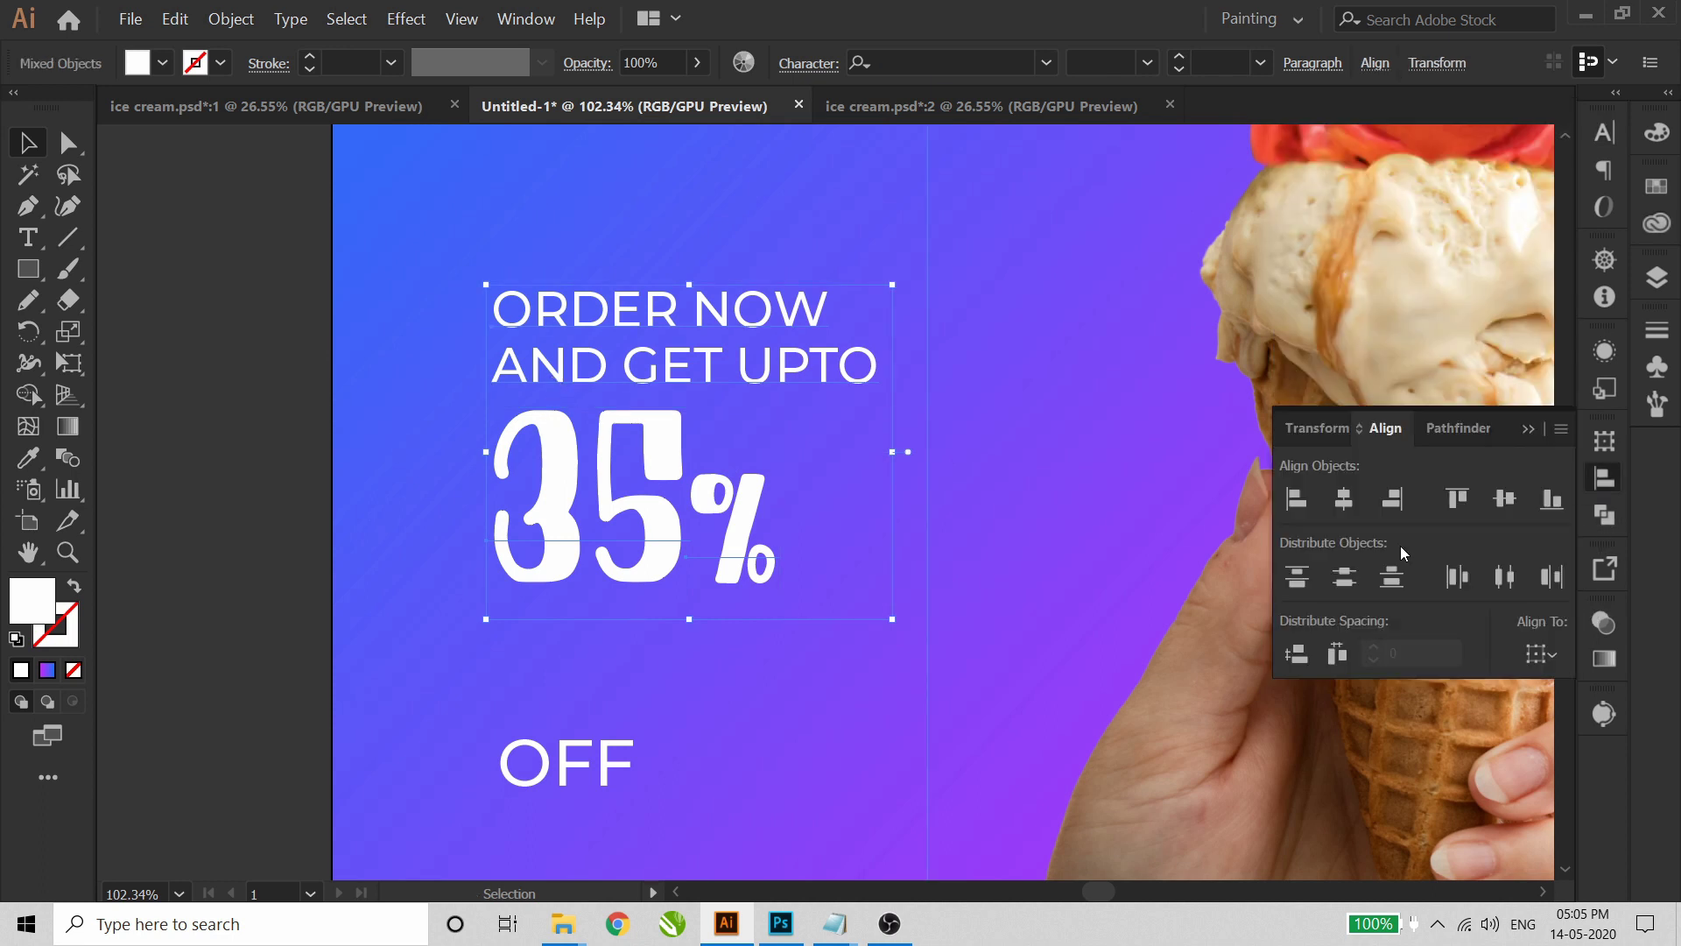
pyautogui.click(1297, 500)
pyautogui.click(364, 486)
pyautogui.click(558, 483)
pyautogui.press('Left')
pyautogui.press('Up')
pyautogui.press('Up')
pyautogui.press('Up')
pyautogui.press('Down')
pyautogui.press('Down')
pyautogui.moveTo(782, 617); pyautogui.dragTo(788, 622)
# - Move "OFF" up beside the "35", just above the "%"
pyautogui.moveTo(598, 749); pyautogui.dragTo(805, 420)
pyautogui.click(421, 270)
pyautogui.press('z')
pyautogui.click(1036, 786)
pyautogui.press('v')
# - Try the Sunday Best font on "OFF"
pyautogui.click(916, 392)
pyautogui.click(1603, 477)
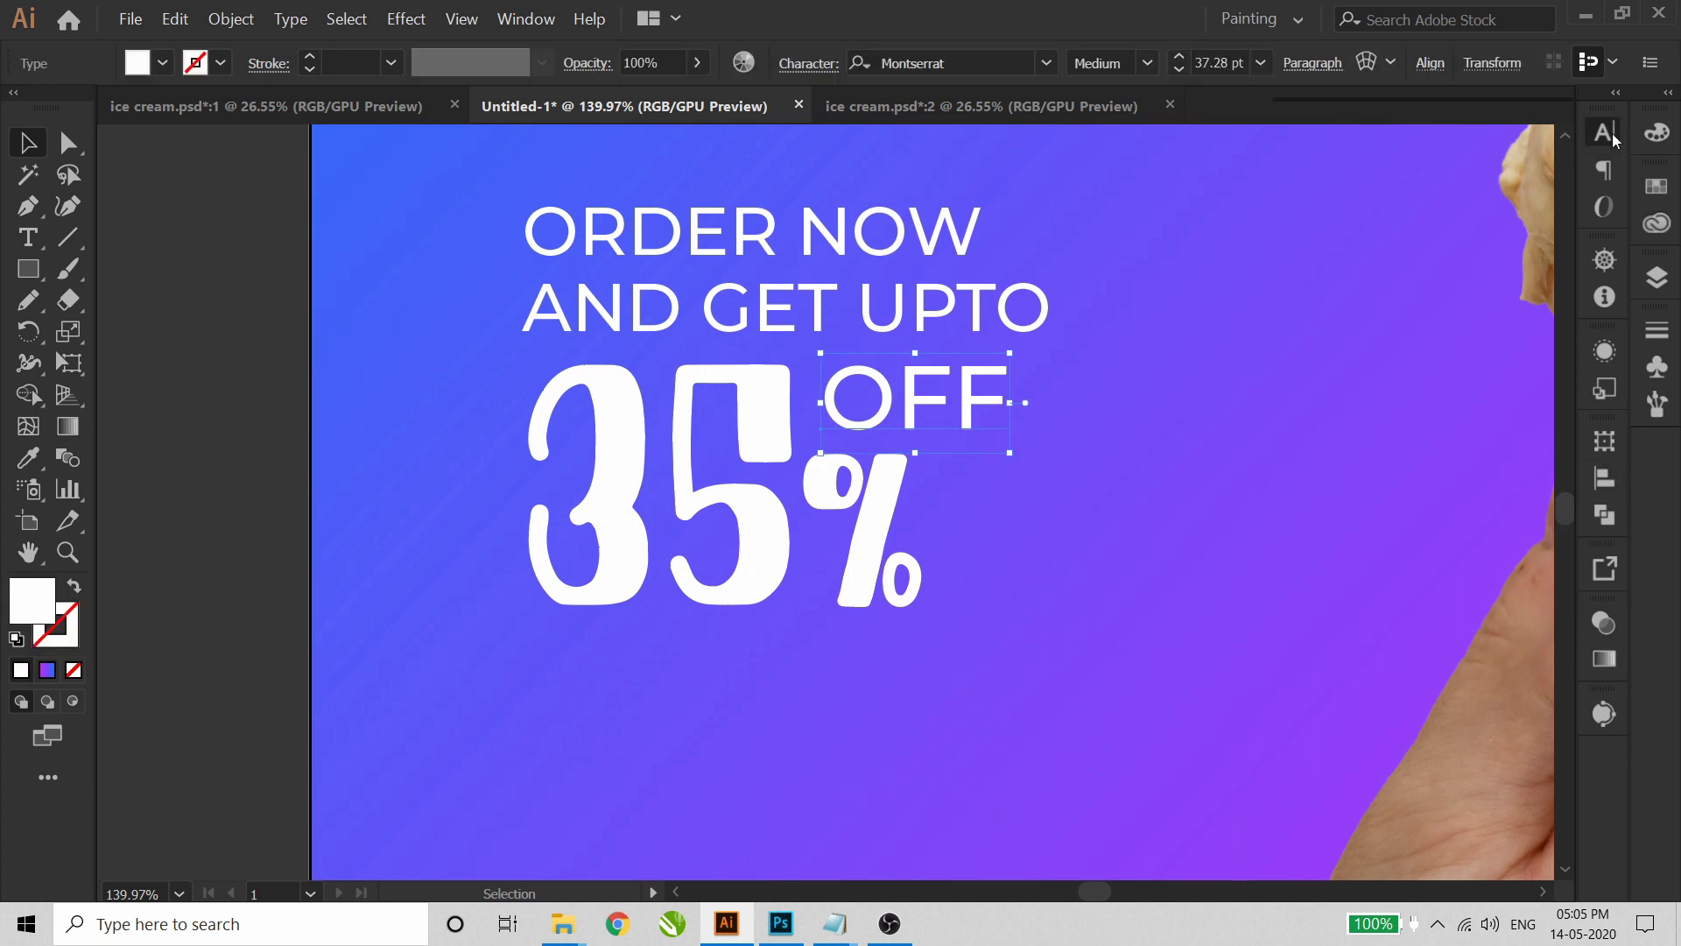
pyautogui.click(1611, 133)
pyautogui.click(1556, 160)
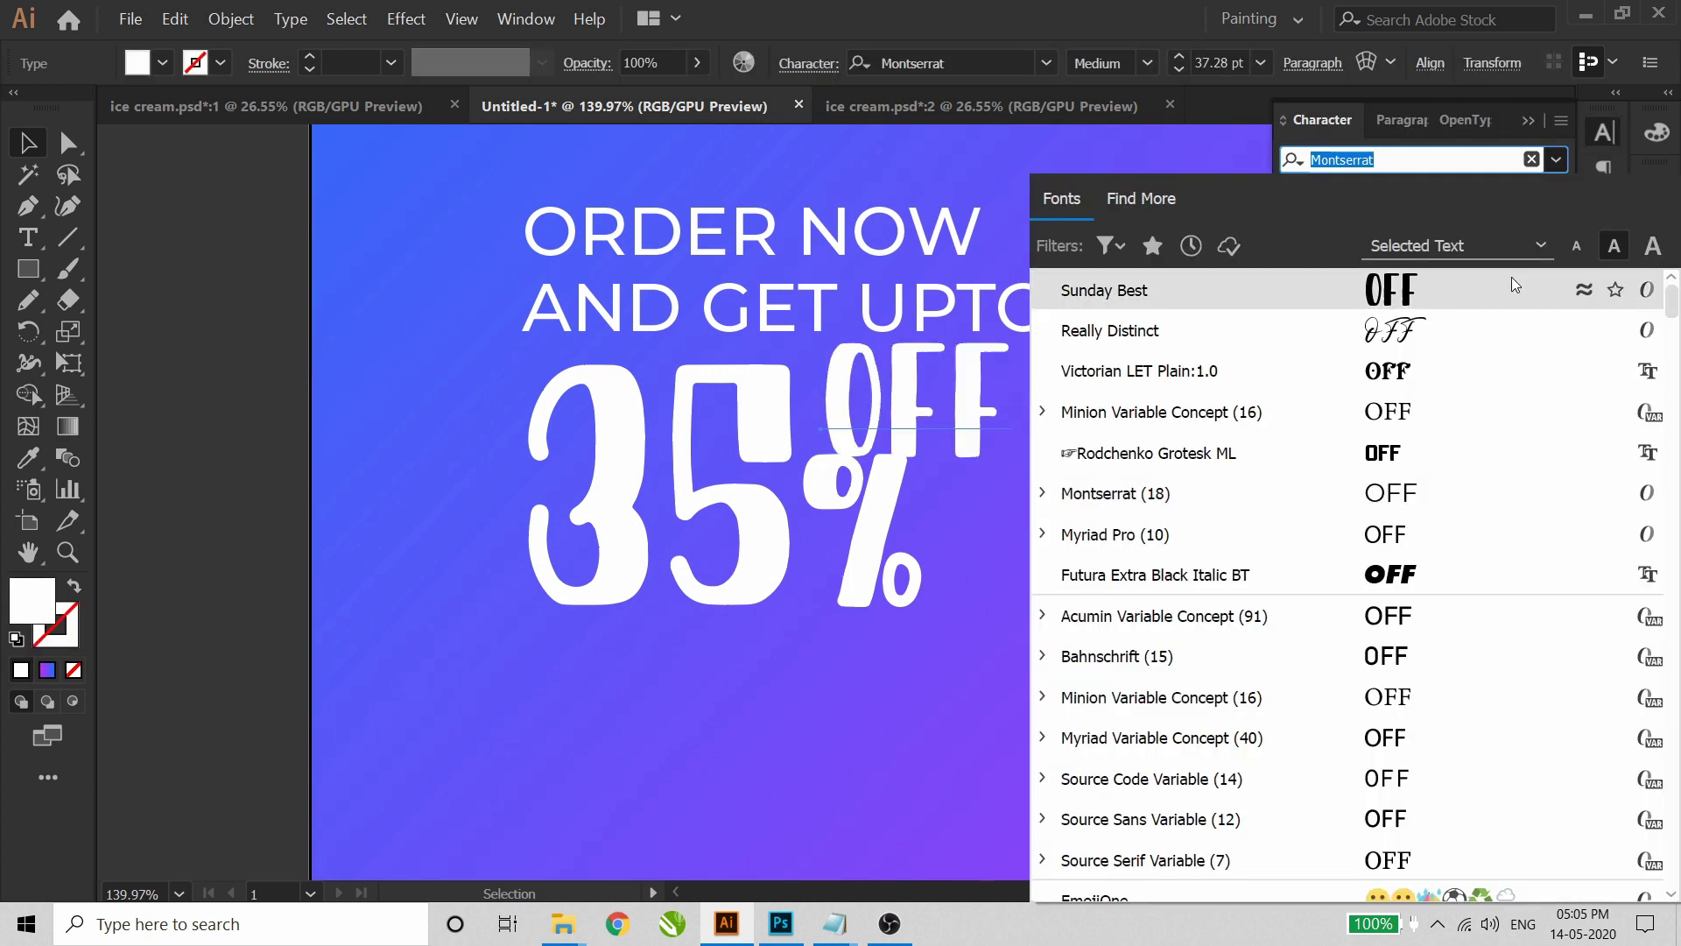
pyautogui.click(1557, 163)
pyautogui.click(107, 252)
pyautogui.click(1603, 135)
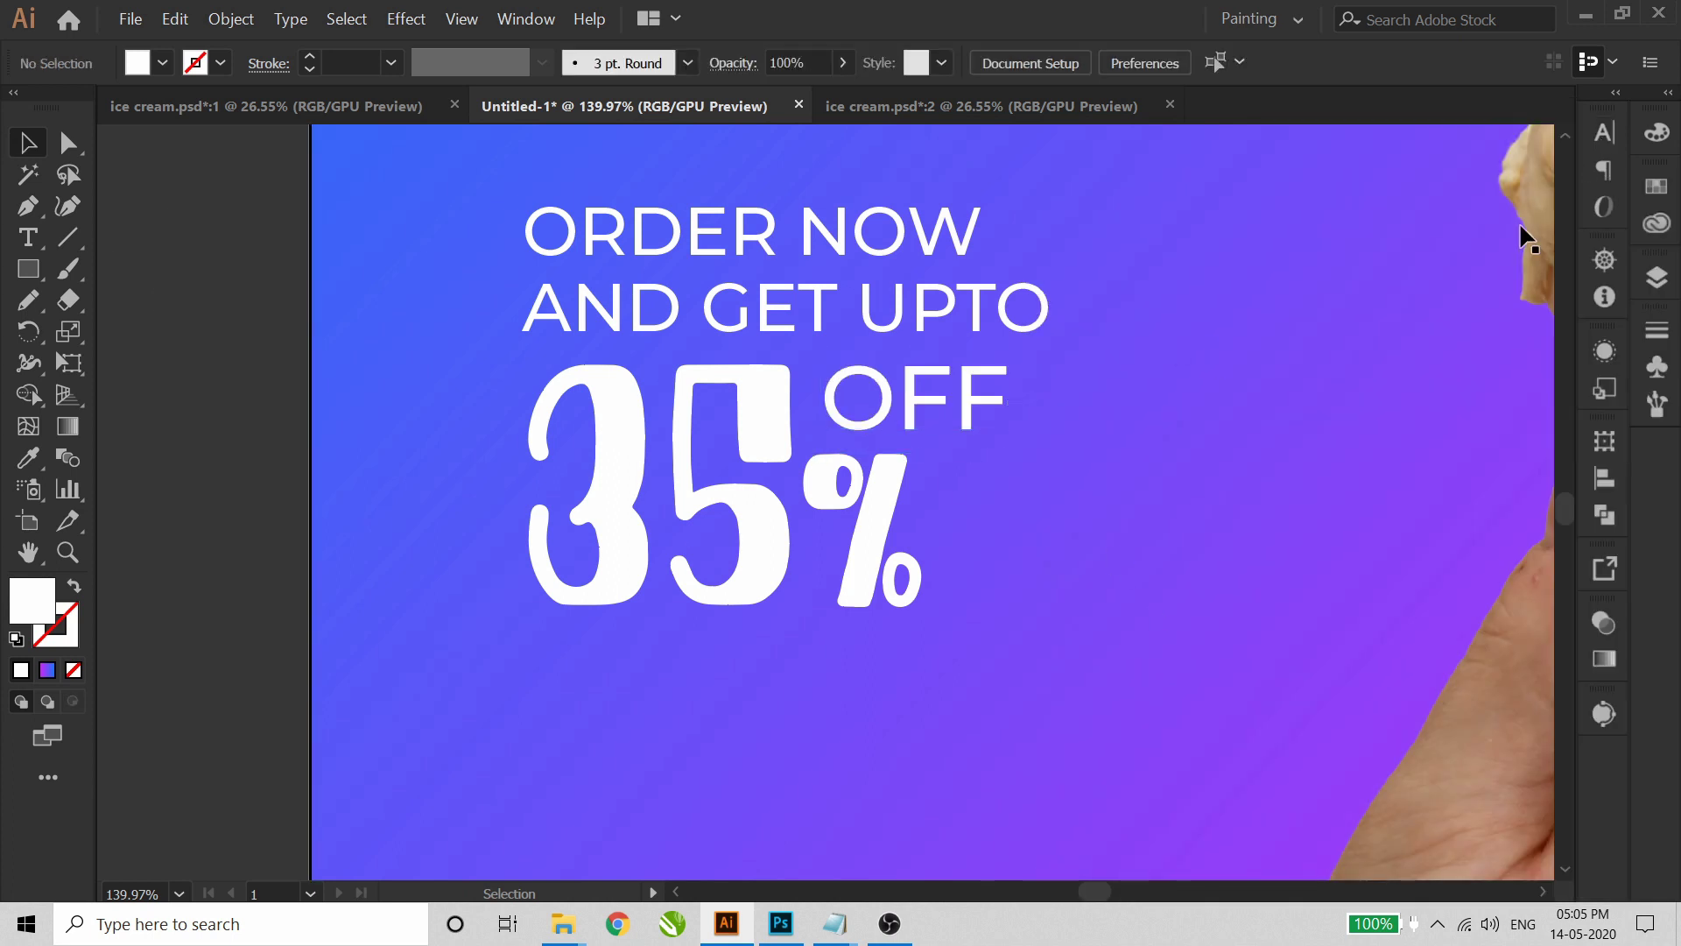
# - Try moving "OFF" to a spot below "35%" and undo the change
pyautogui.moveTo(911, 438); pyautogui.dragTo(612, 657)
pyautogui.scroll(-3, 616, 555)
pyautogui.click(517, 508)
pyautogui.press('z')
pyautogui.moveTo(479, 330); pyautogui.dragTo(1028, 780)
pyautogui.hotkey('ctrl', 'z')
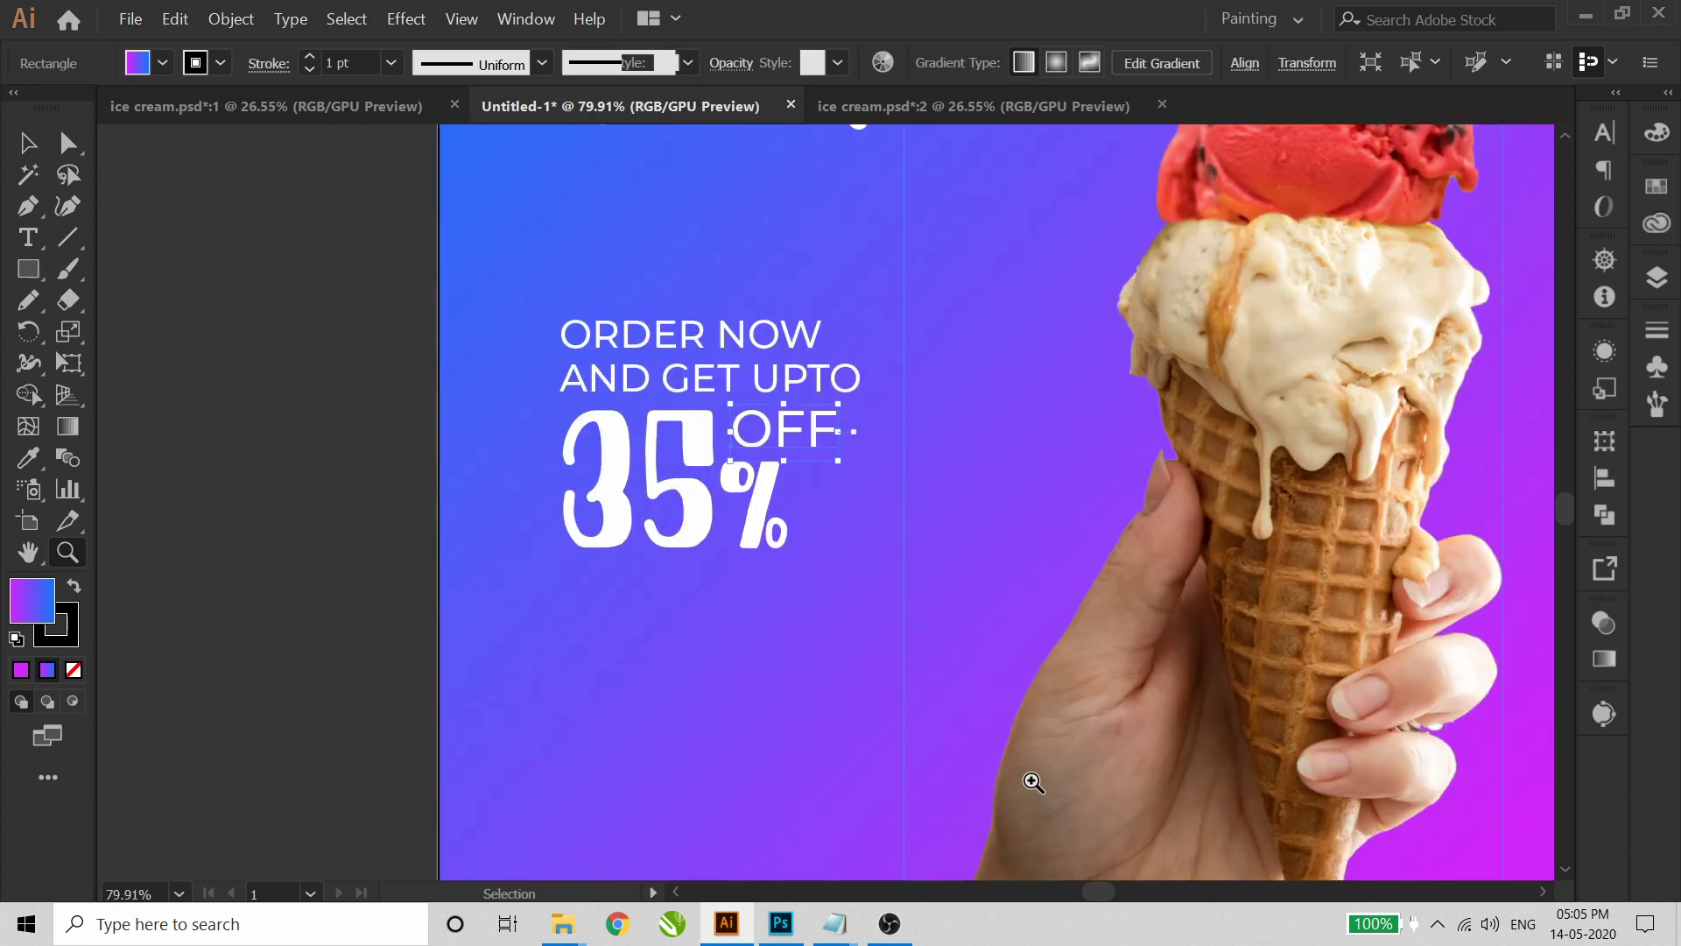
pyautogui.press('v')
pyautogui.click(289, 505)
pyautogui.moveTo(840, 503); pyautogui.dragTo(732, 553)
pyautogui.click(678, 477)
pyautogui.click(349, 449)
# - Nudge the "ORDER NOW AND GET UPTO" text upward to widen the gap above "35%"
pyautogui.press('z')
pyautogui.moveTo(366, 241); pyautogui.dragTo(932, 710)
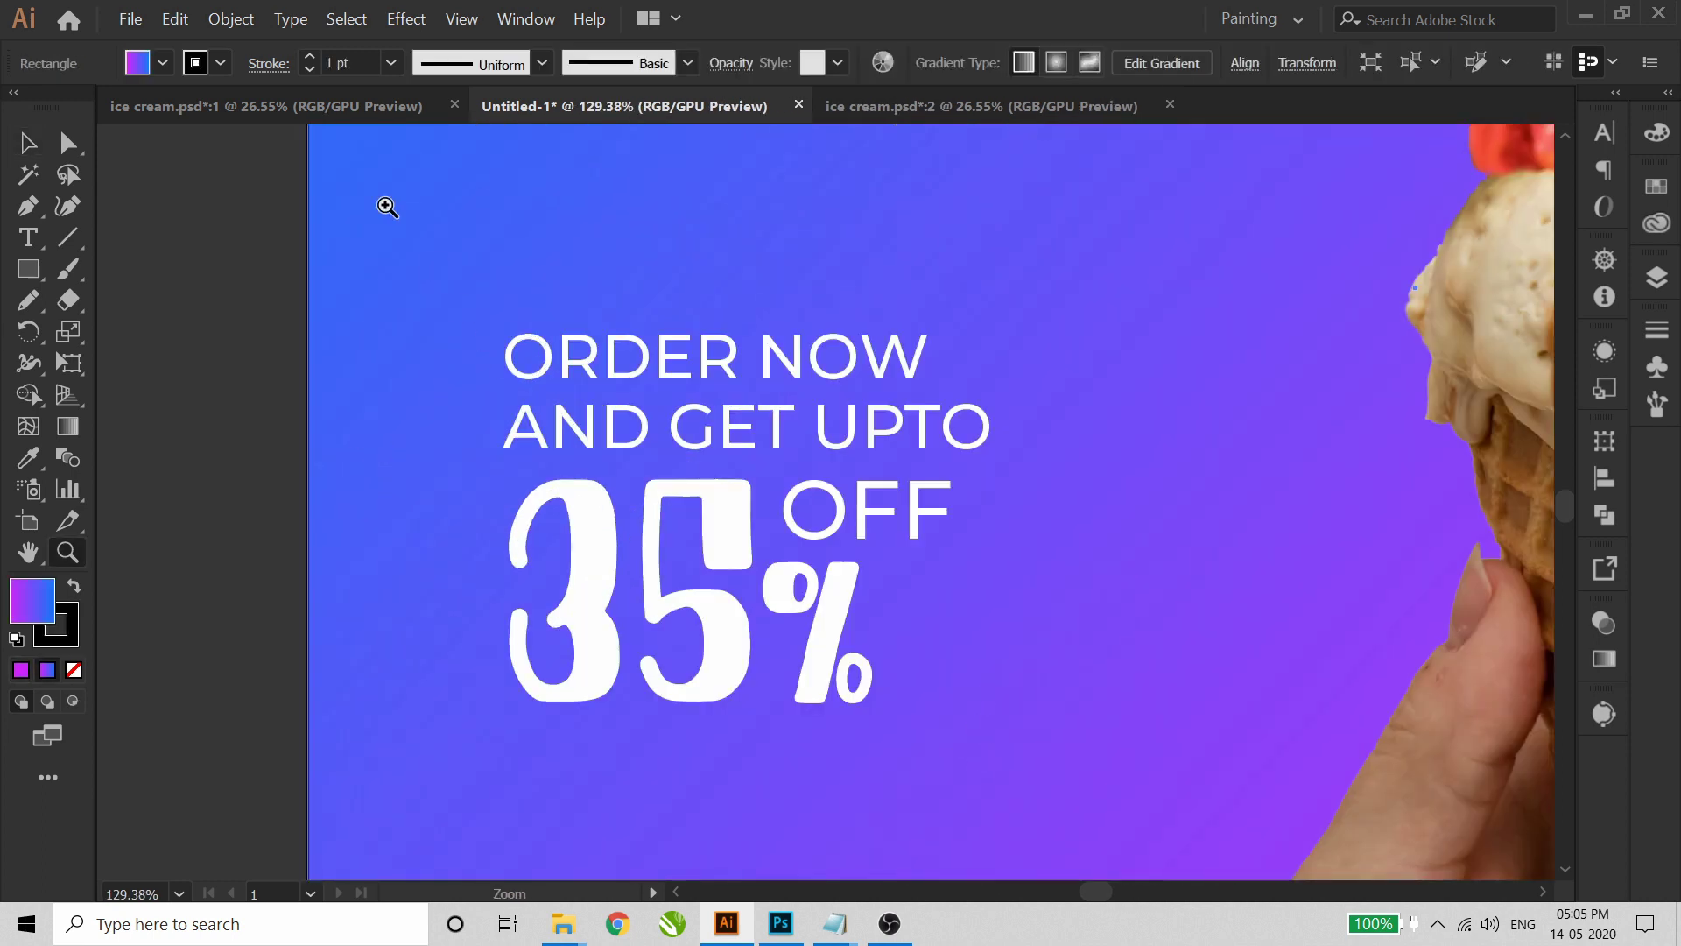
pyautogui.moveTo(385, 206); pyautogui.dragTo(1212, 814)
pyautogui.press('v')
pyautogui.click(728, 403)
pyautogui.press('Up')
pyautogui.press('Up')
pyautogui.press('Up')
pyautogui.press('Up')
pyautogui.press('Up')
pyautogui.press('Up')
pyautogui.press('Up')
pyautogui.press('Up')
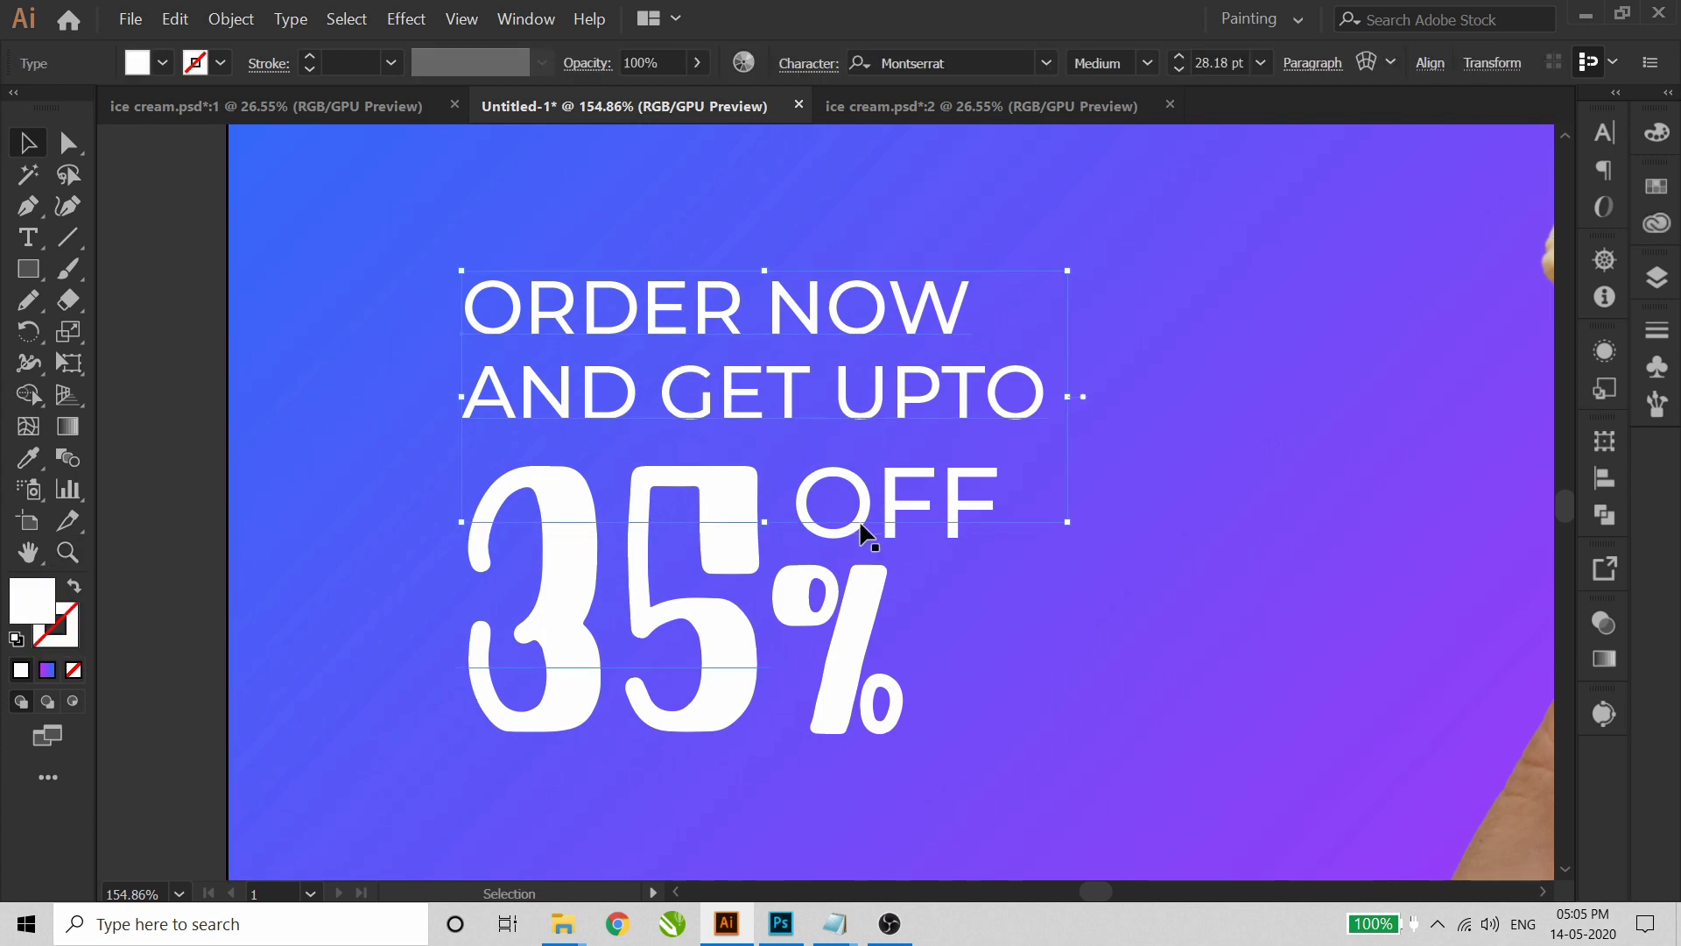
pyautogui.press('Up')
pyautogui.press('Up')
pyautogui.press('Up')
pyautogui.press('Up')
# - Scale "OFF" down to about 29 pt, keeping it above the "%"
pyautogui.click(968, 517)
pyautogui.moveTo(1000, 573); pyautogui.dragTo(956, 539)
pyautogui.hotkey('ctrl', 'space')
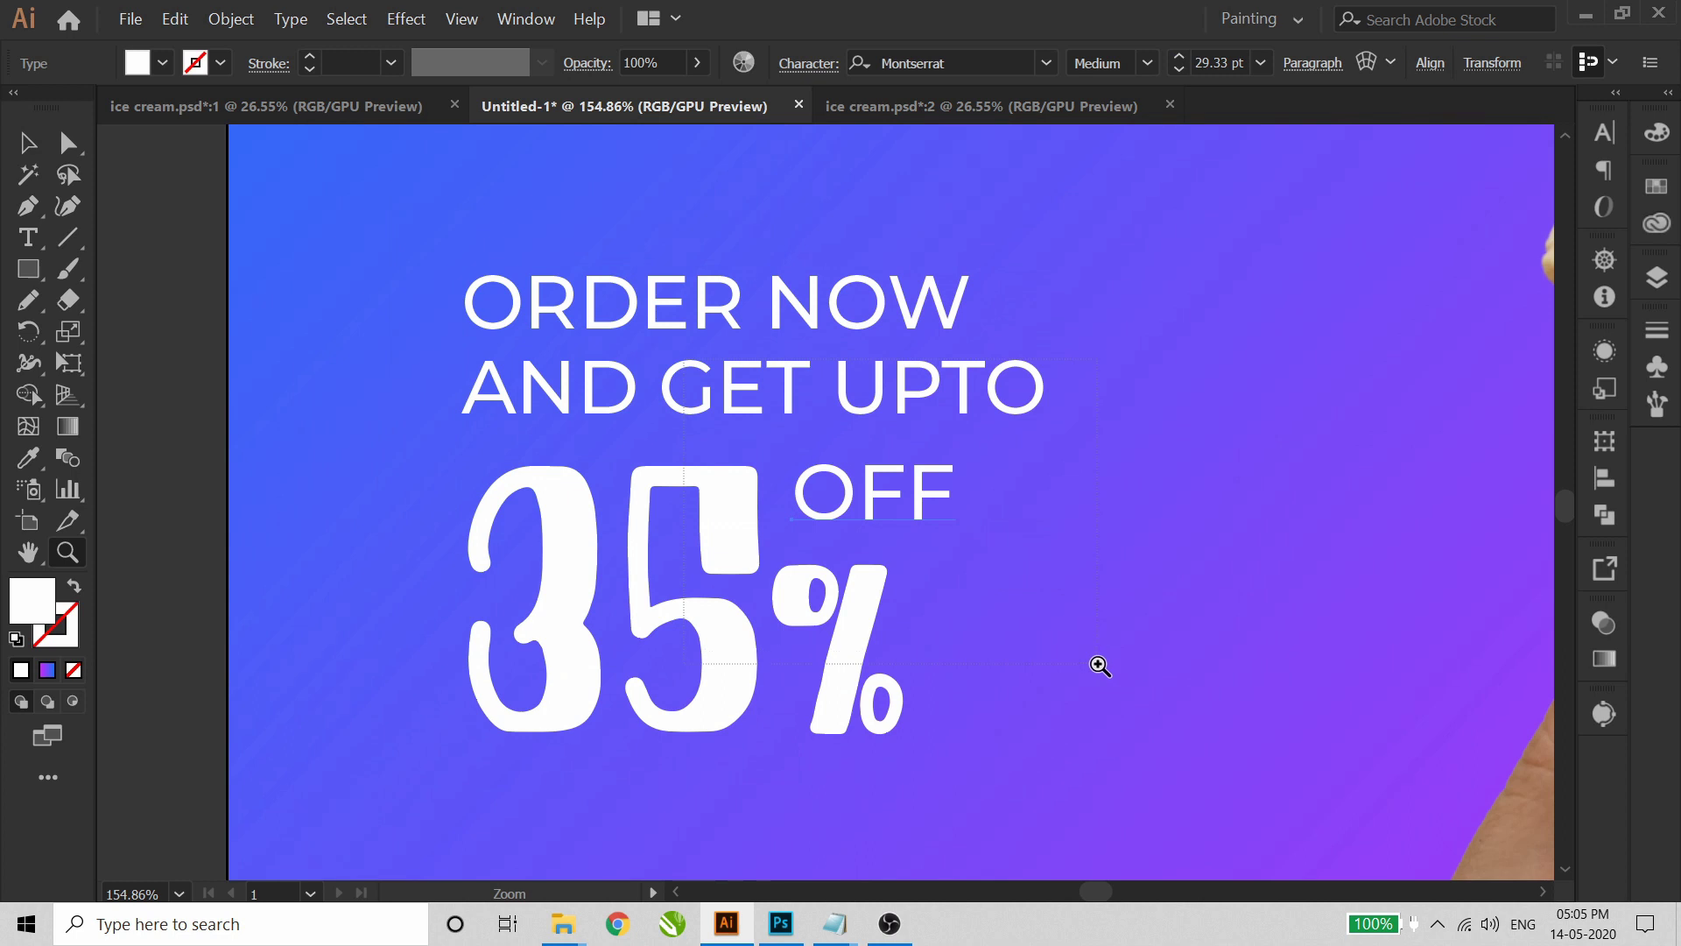
# - Draw a yellow rectangle without an outline over "OFF", extending slightly beyond the text on all sides
pyautogui.moveTo(1096, 664); pyautogui.dragTo(684, 355)
pyautogui.rightClick(902, 455)
pyautogui.click(963, 591)
pyautogui.moveTo(897, 471); pyautogui.dragTo(917, 491)
pyautogui.press('m')
pyautogui.moveTo(577, 388); pyautogui.dragTo(1031, 577)
pyautogui.click(162, 63)
pyautogui.click(110, 107)
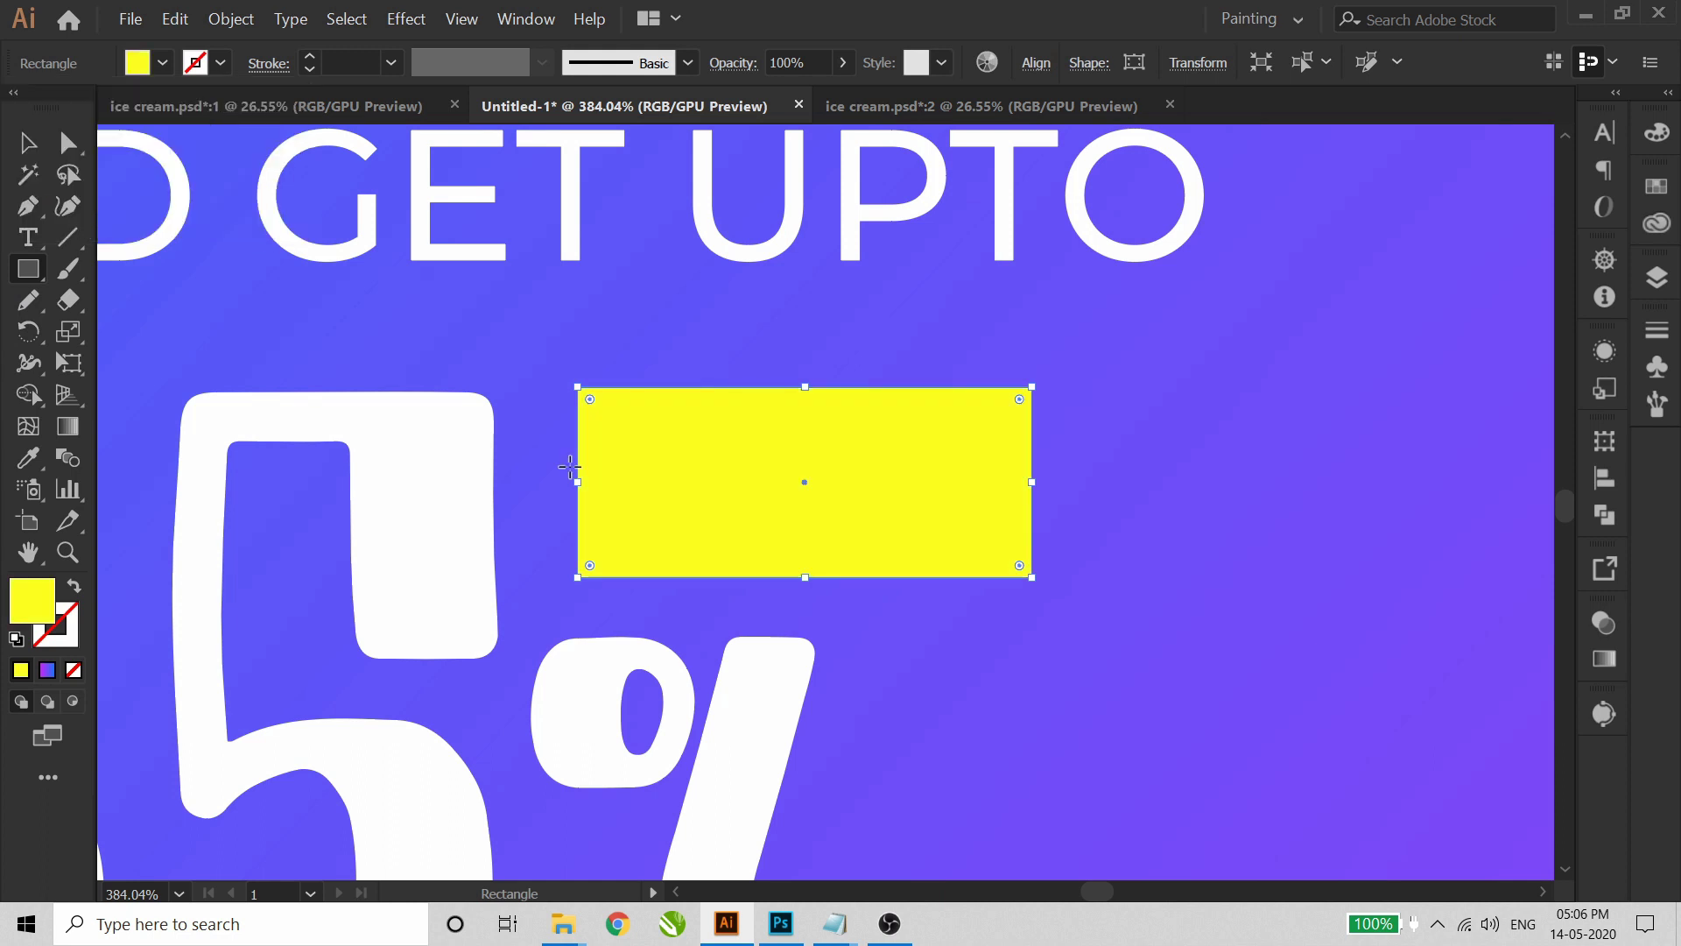
# - Stack the yellow rectangle behind "OFF" and convert the text to outlines
pyautogui.click(43, 151)
pyautogui.click(709, 532)
pyautogui.hotkey('ctrl', 'shift', '[')
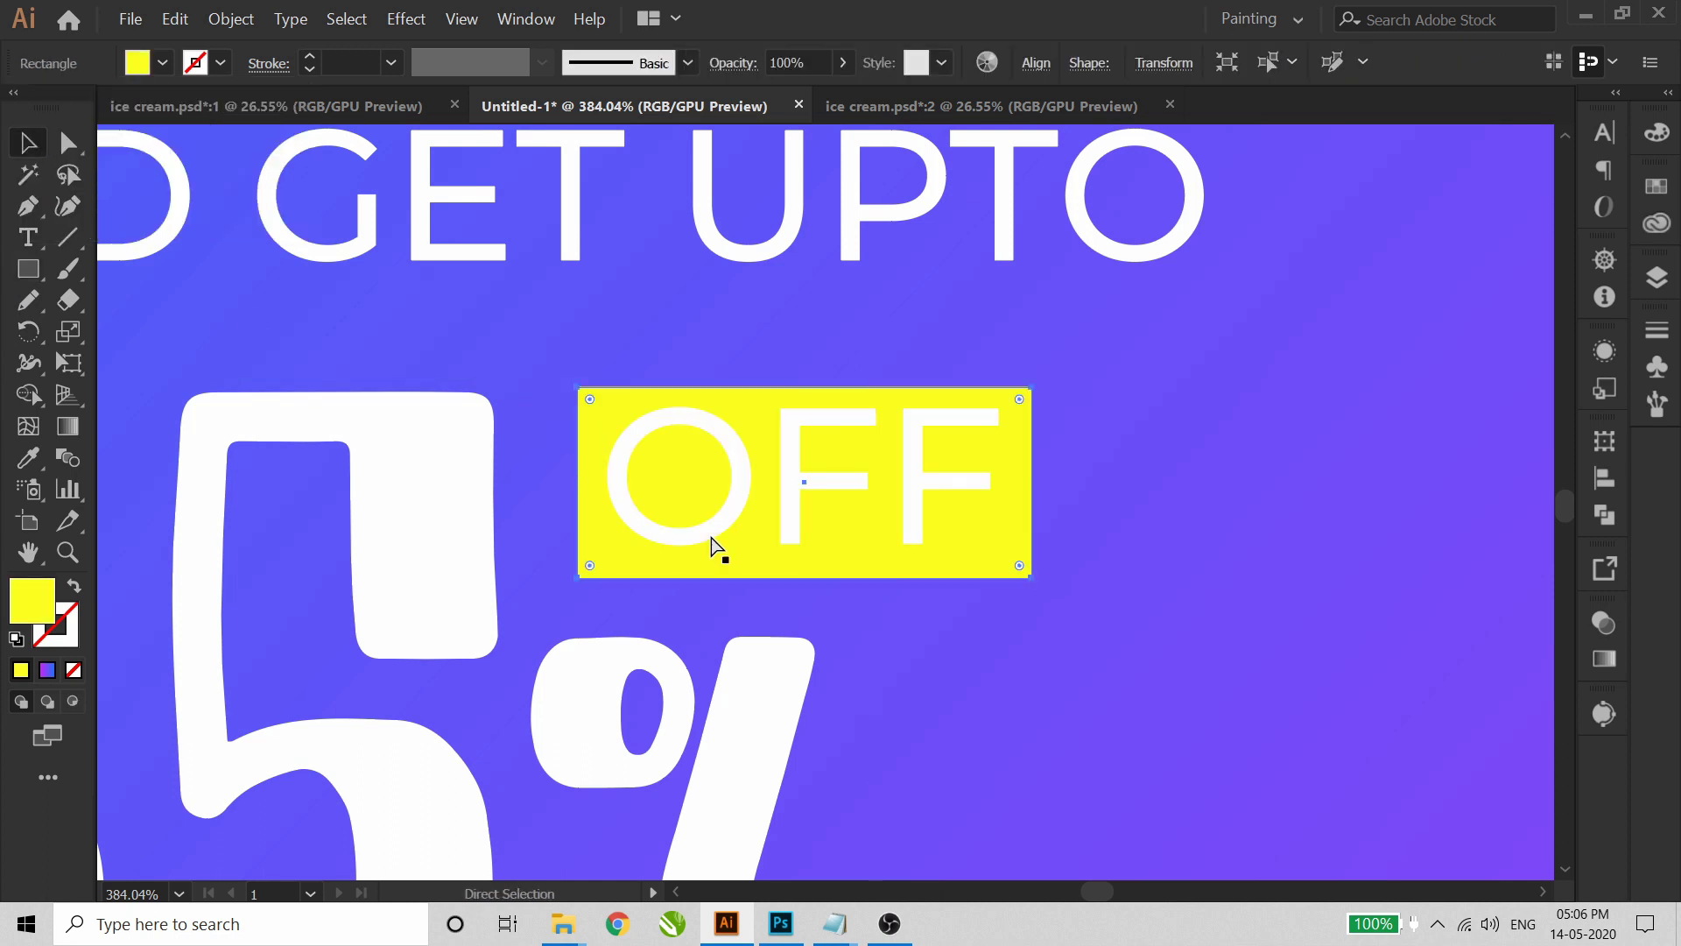
pyautogui.click(786, 471)
pyautogui.hotkey('ctrl', 'shift', 'o')
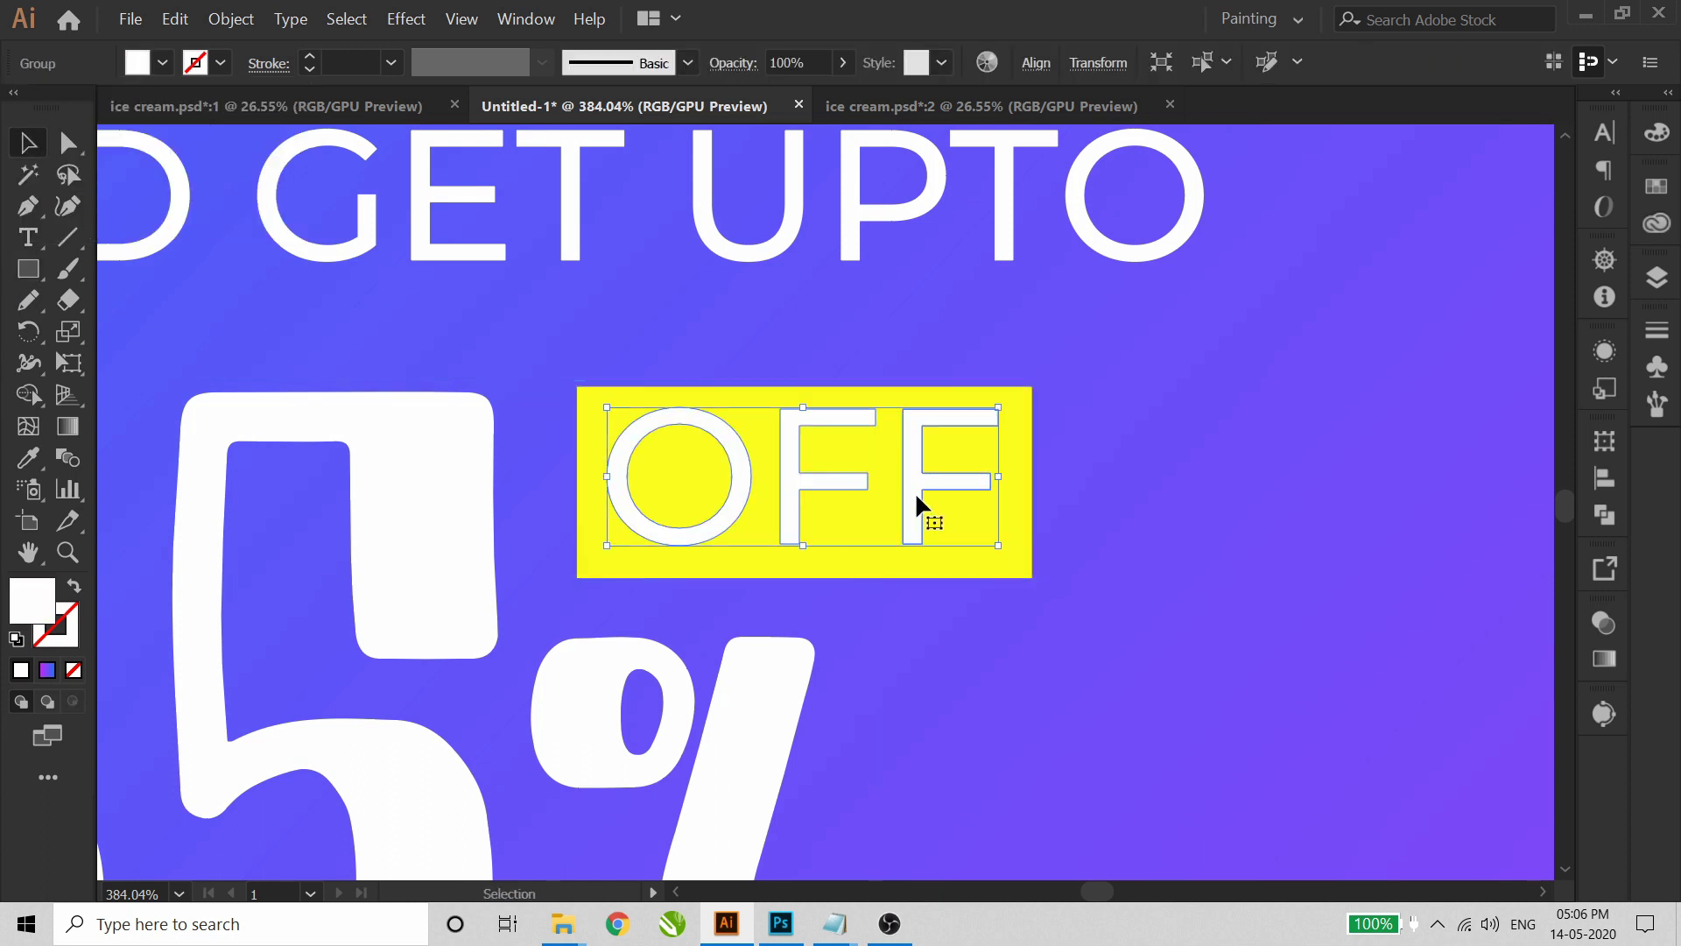
# - Fill the "OFF" lettering with the background's gradient and remove its stroke
pyautogui.press('i')
pyautogui.click(1113, 573)
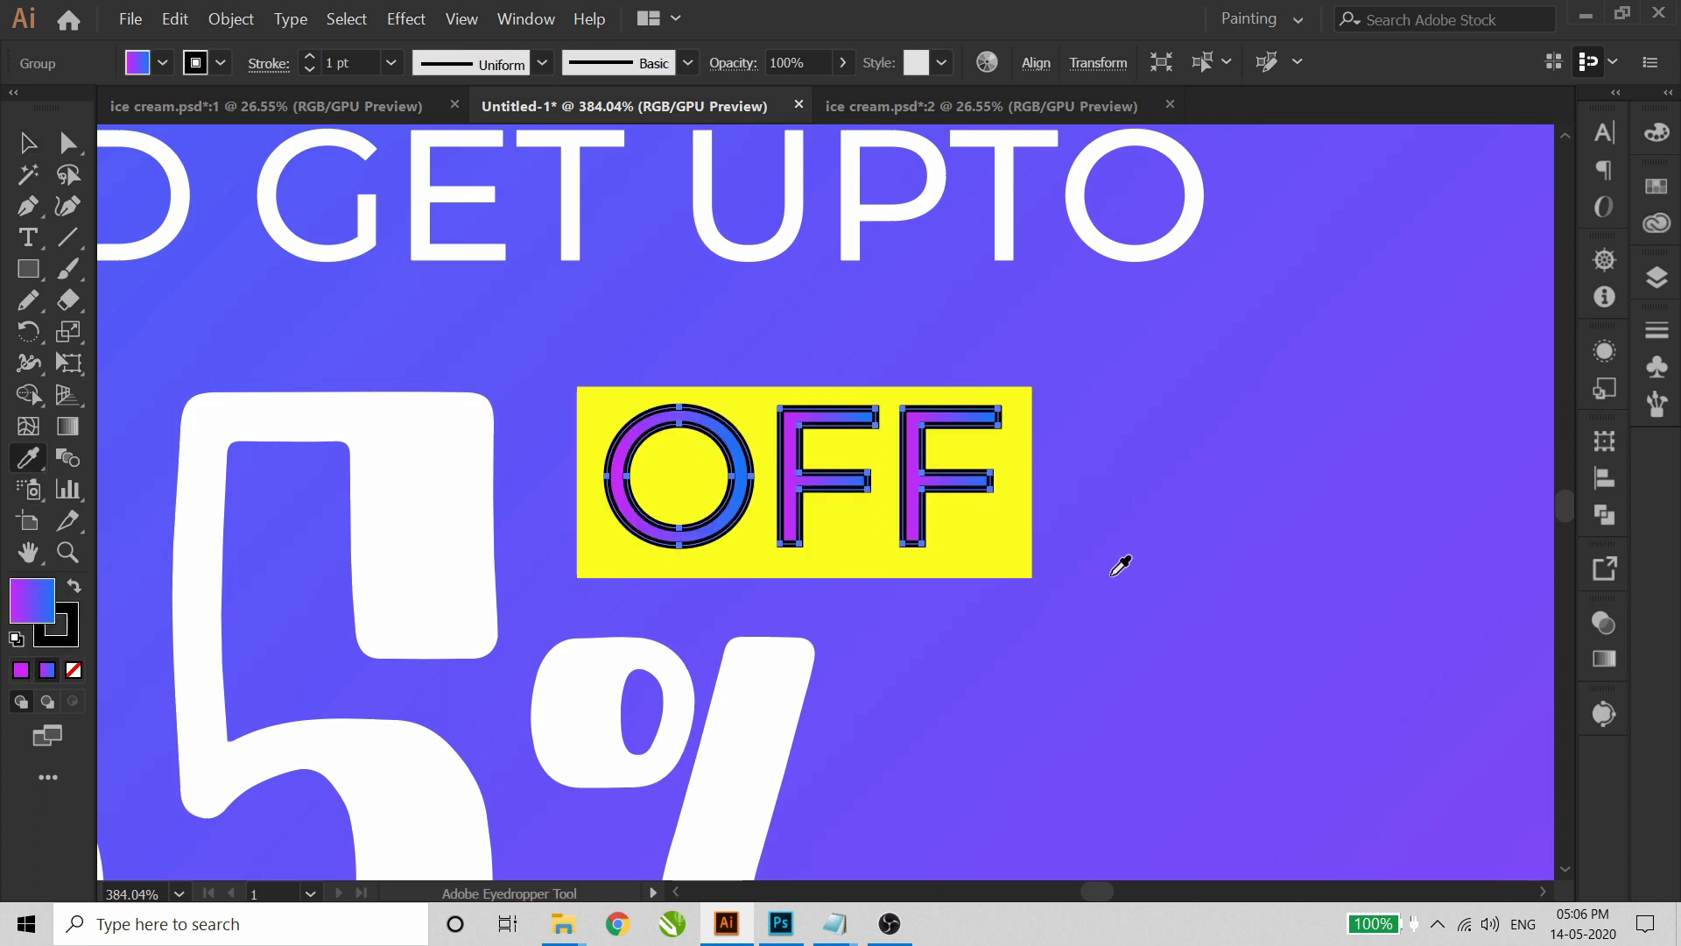
pyautogui.click(31, 146)
pyautogui.click(197, 66)
pyautogui.click(18, 106)
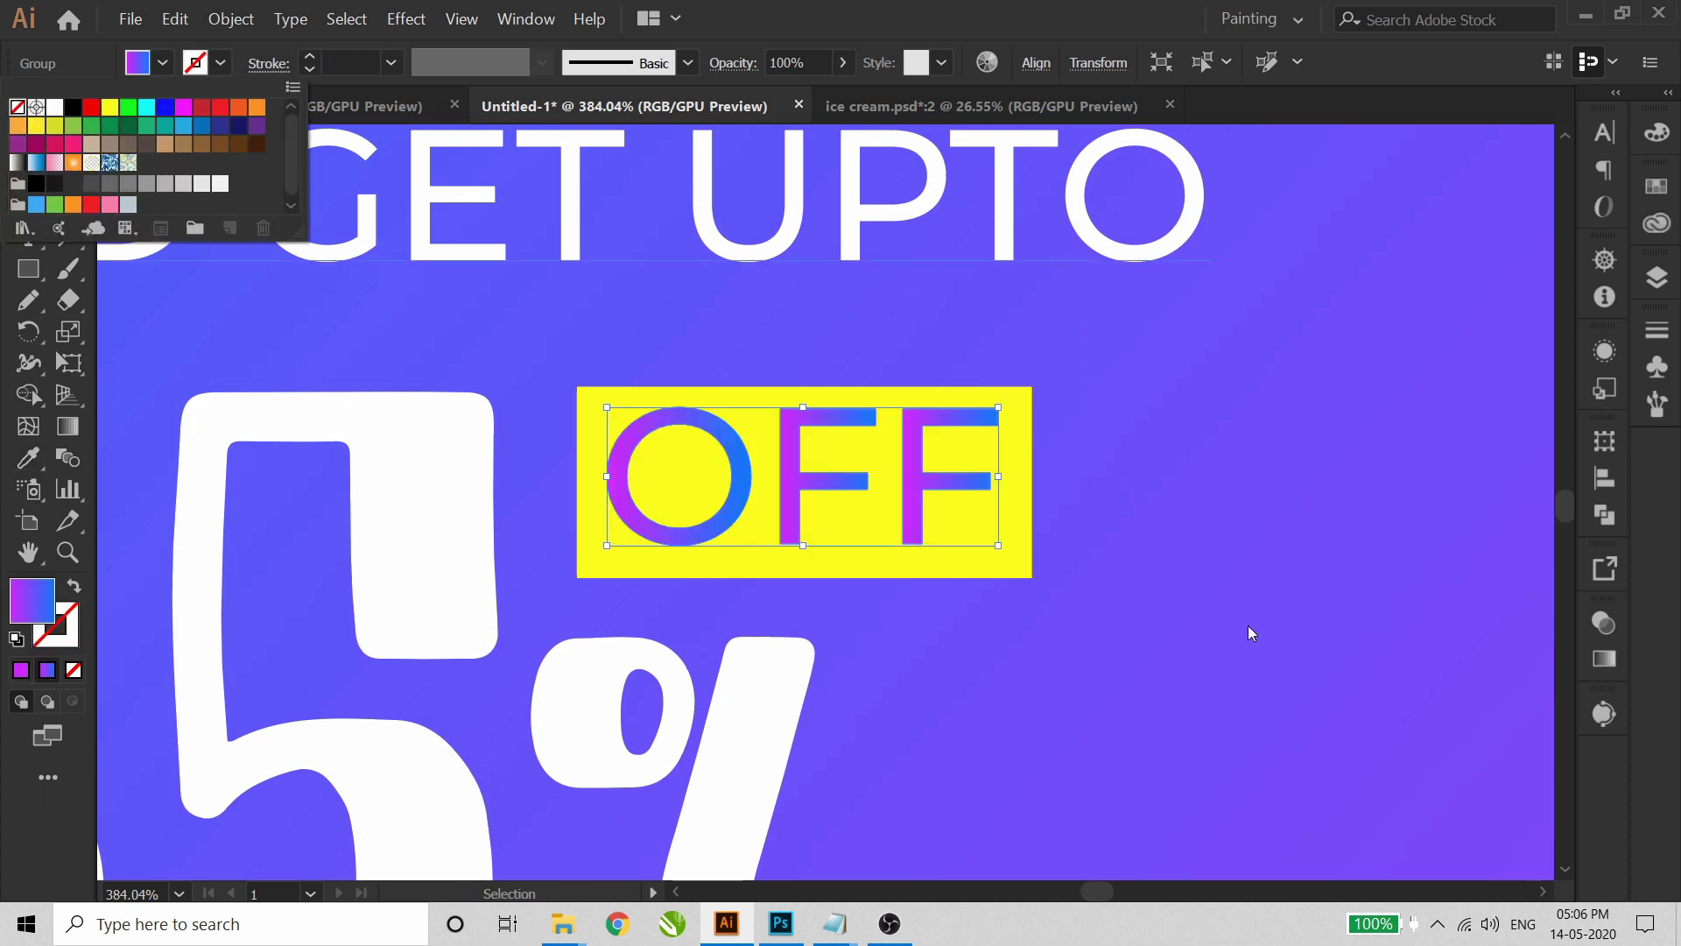
# - Adjust the position of "OFF" so it sits centred in the yellow rectangle
pyautogui.click(1154, 635)
pyautogui.moveTo(935, 478); pyautogui.dragTo(942, 491)
pyautogui.click(1095, 550)
pyautogui.hotkey('ctrl', 'z')
pyautogui.hotkey('ctrl', 'z')
pyautogui.scroll(5, 812, 486)
pyautogui.moveTo(847, 481); pyautogui.dragTo(843, 475)
# - Remove the stroke from the gradient background rectangle
pyautogui.hotkey('ctrl', '0')
pyautogui.click(501, 471)
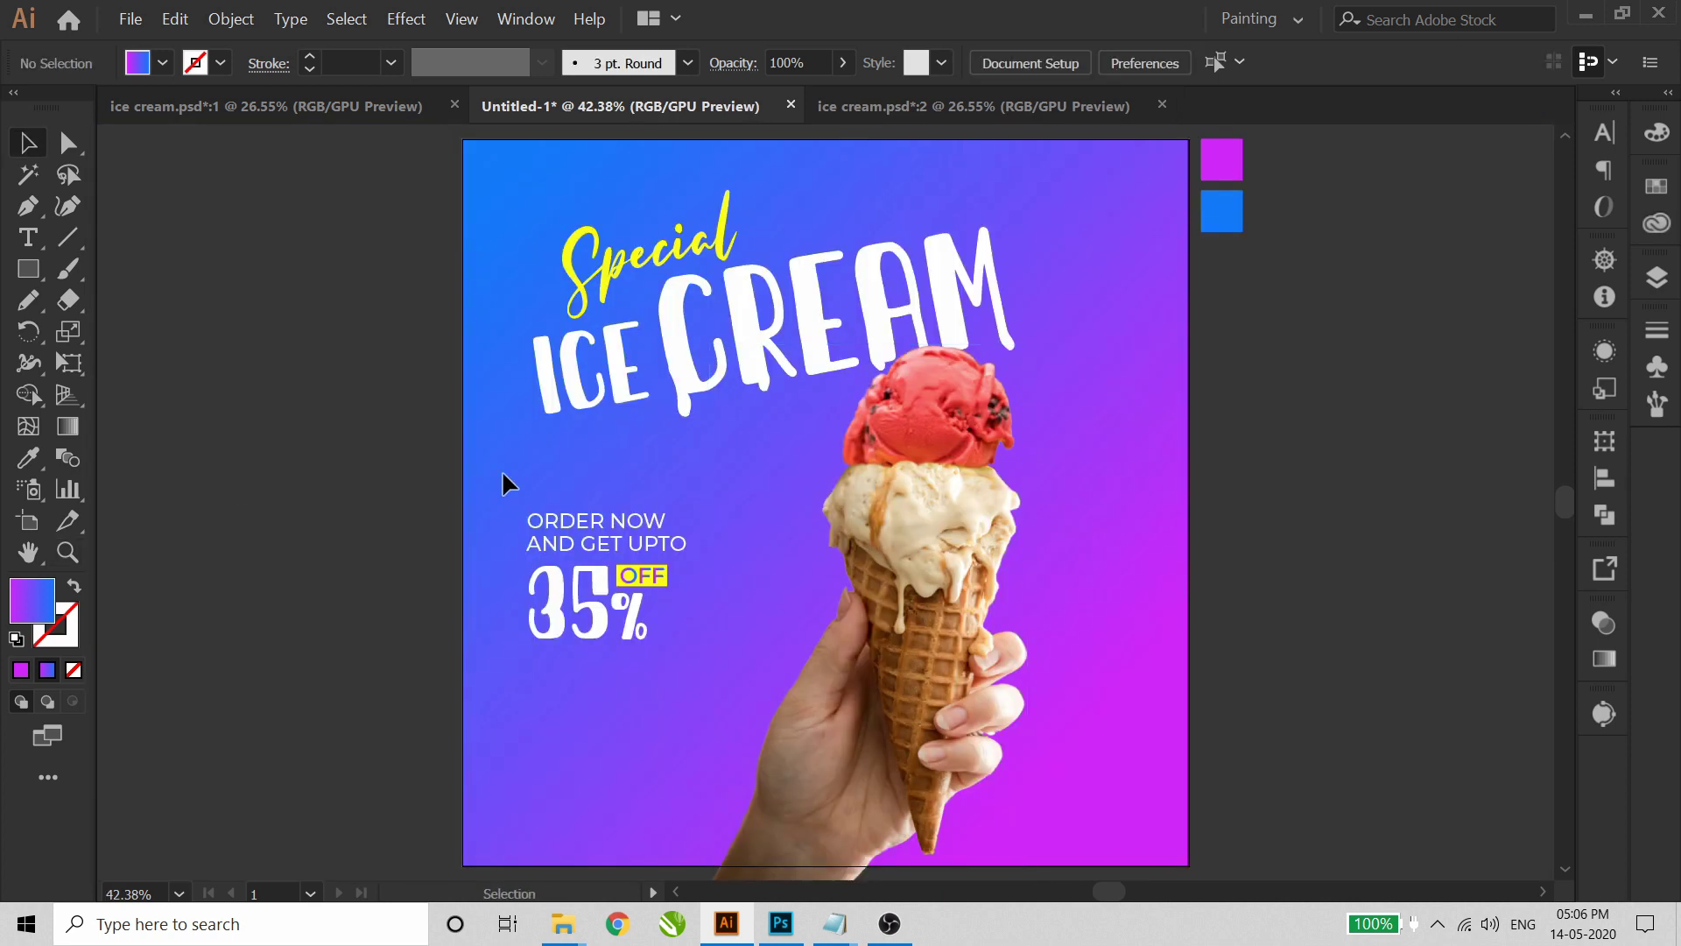
pyautogui.click(529, 237)
pyautogui.click(222, 63)
pyautogui.click(22, 107)
pyautogui.click(226, 359)
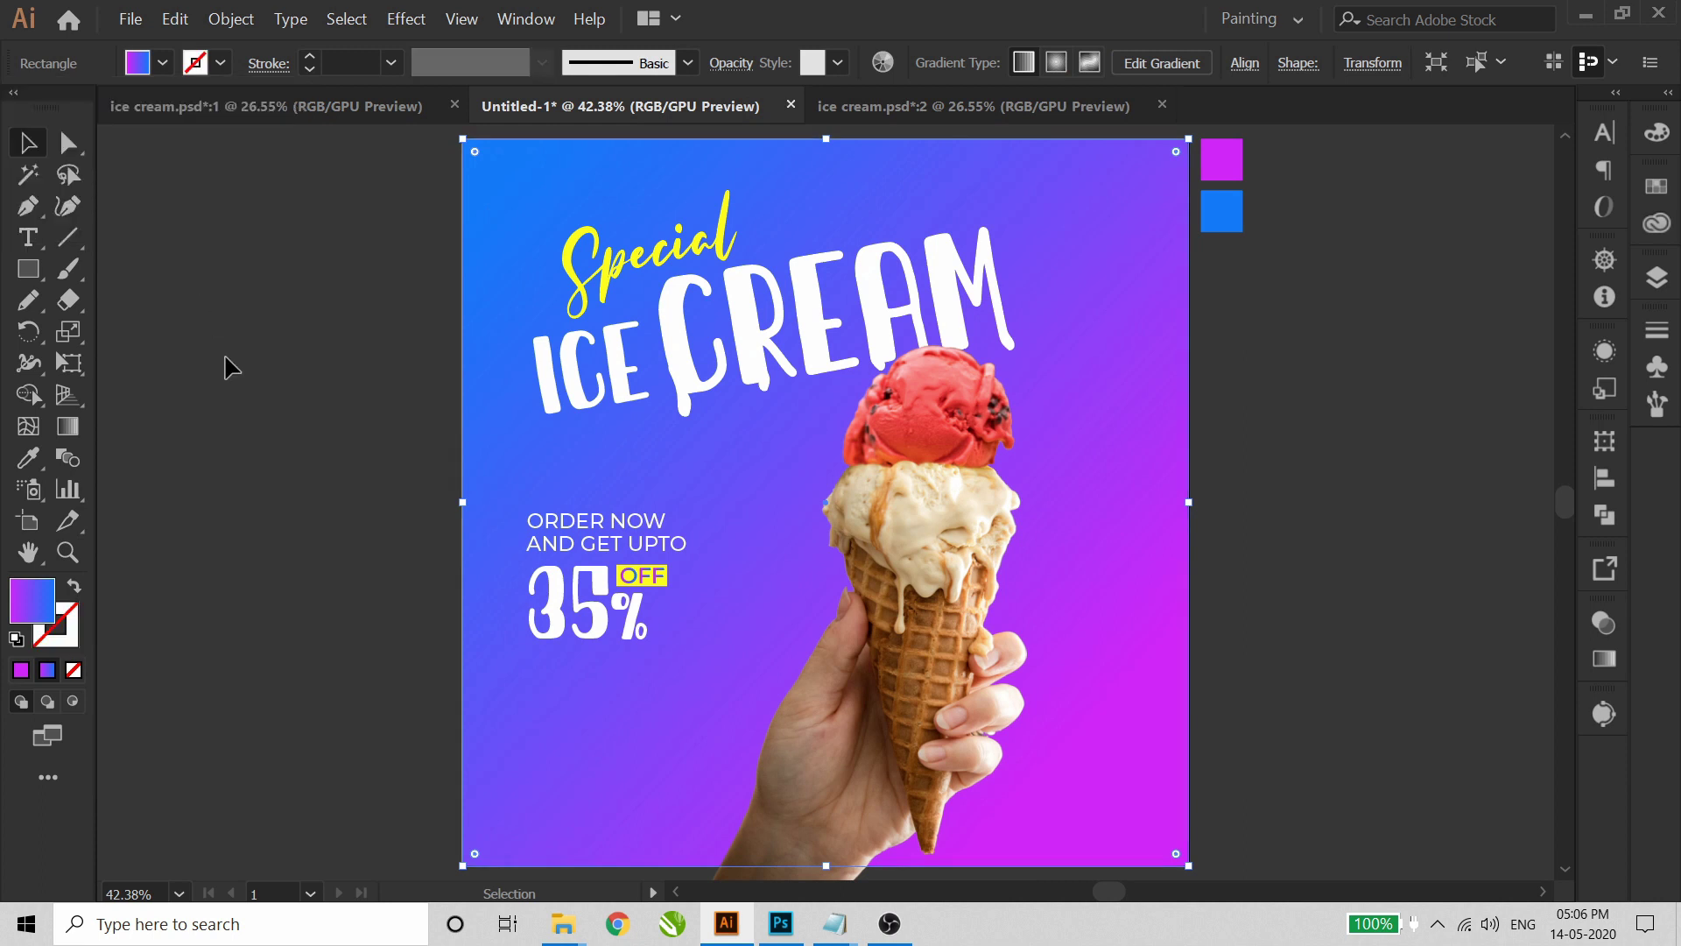
# - Nudge the "ORDER NOW AND GET UPTO" text slightly to line up with the edge of "35%"
pyautogui.click(428, 544)
pyautogui.click(521, 530)
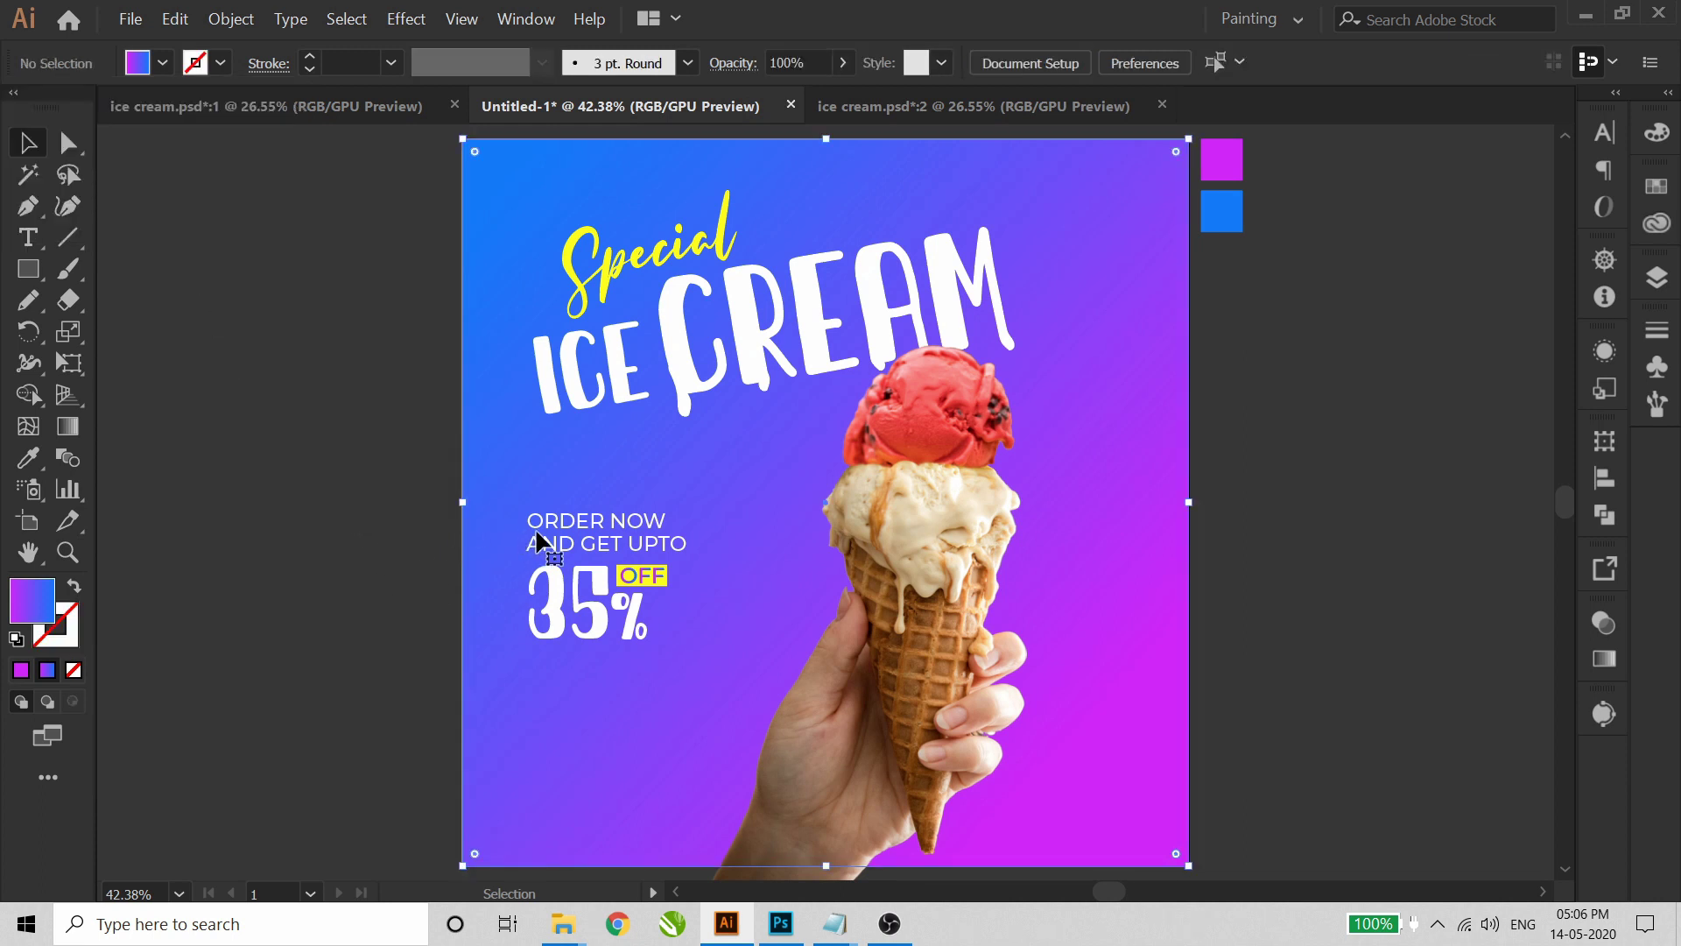
pyautogui.click(538, 541)
pyautogui.click(409, 490)
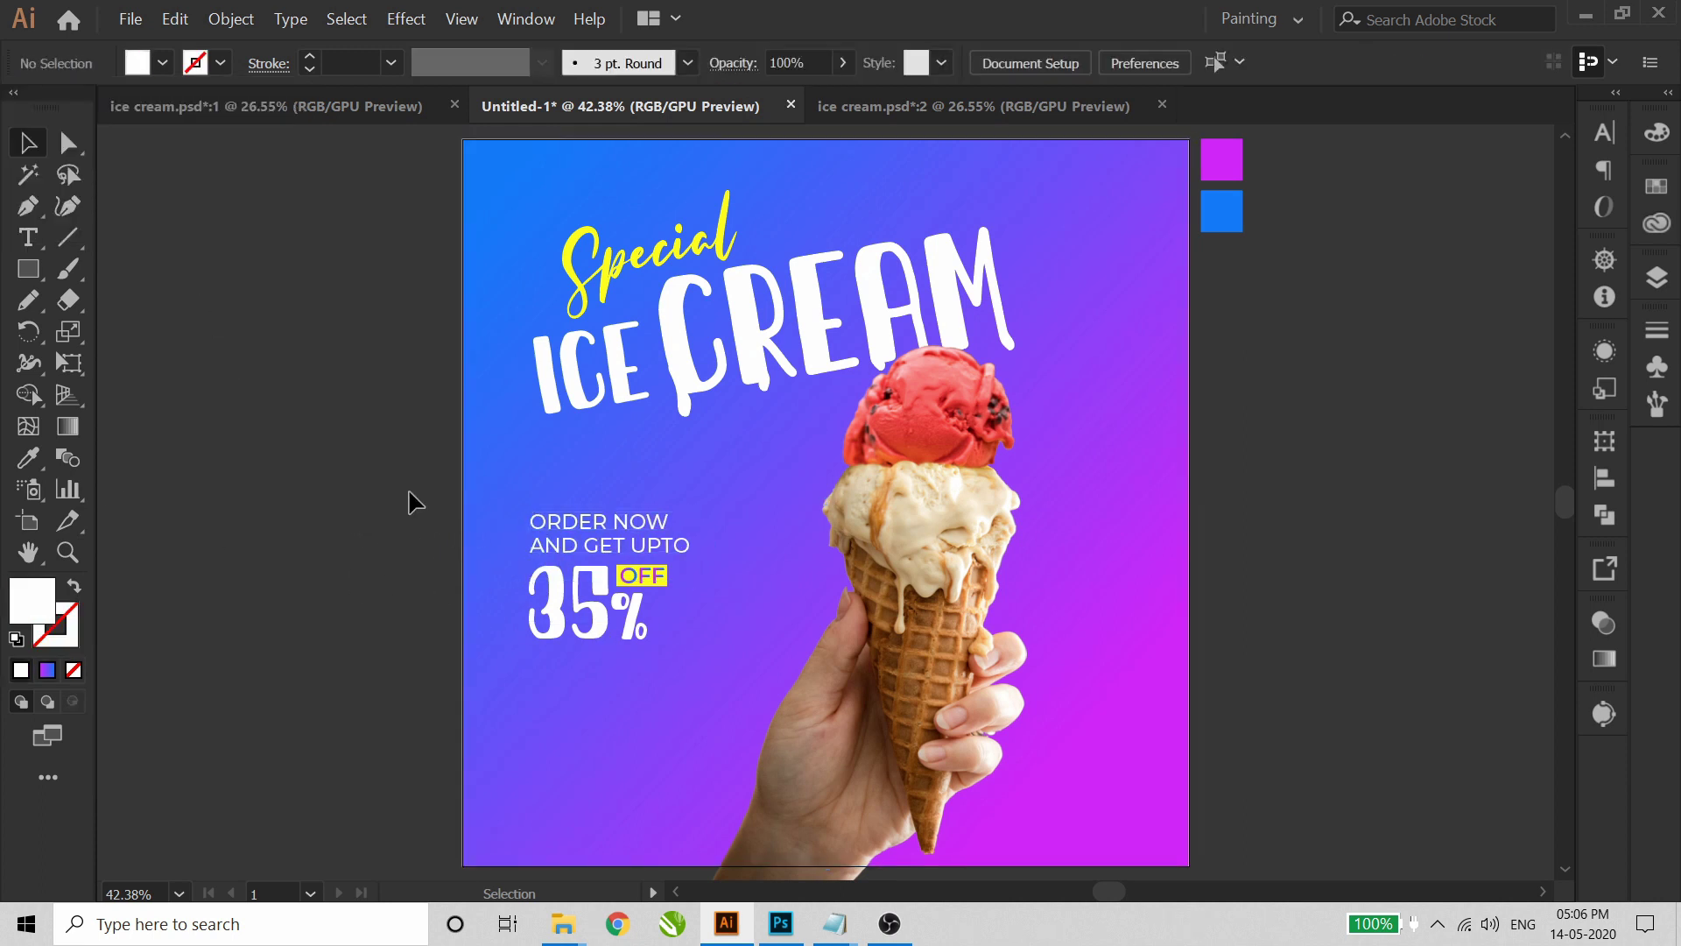
# - Group the offer text with "35% OFF", enlarge the group to about 244 px wide and shift it slightly downward
pyautogui.moveTo(409, 490); pyautogui.dragTo(644, 678)
pyautogui.keyDown('shift'); pyautogui.click(610, 733); pyautogui.keyUp('shift')
pyautogui.hotkey('ctrl', 'g')
pyautogui.moveTo(694, 507); pyautogui.dragTo(704, 506)
pyautogui.hotkey('shift', 'Up')
pyautogui.hotkey('shift', 'Down')
pyautogui.hotkey('shift', 'Down')
pyautogui.hotkey('shift', 'Up')
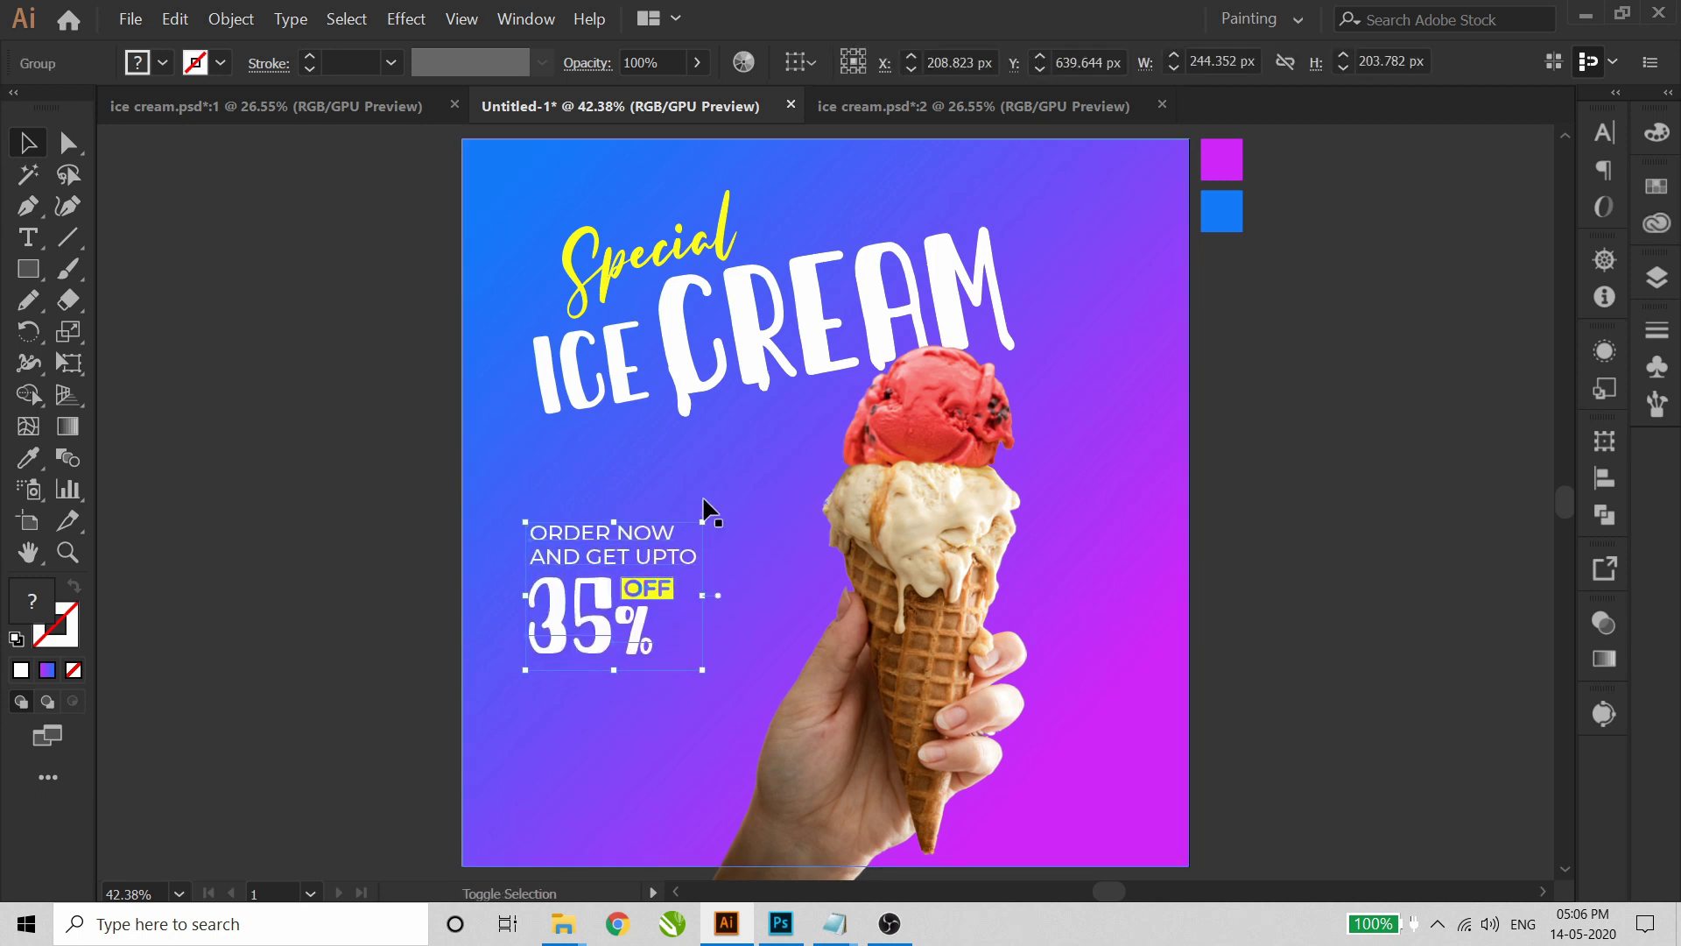
# - Group the "ICE" and "CREAM" lettering together with its drips
pyautogui.moveTo(784, 421); pyautogui.dragTo(738, 422)
pyautogui.click(562, 362)
pyautogui.keyDown('shift'); pyautogui.click(644, 379); pyautogui.keyUp('shift')
pyautogui.moveTo(630, 344)
pyautogui.mouseDown()
pyautogui.moveTo(653, 392)
pyautogui.moveTo(628, 332)
pyautogui.mouseUp()
pyautogui.rightClick(628, 332)
pyautogui.click(670, 455)
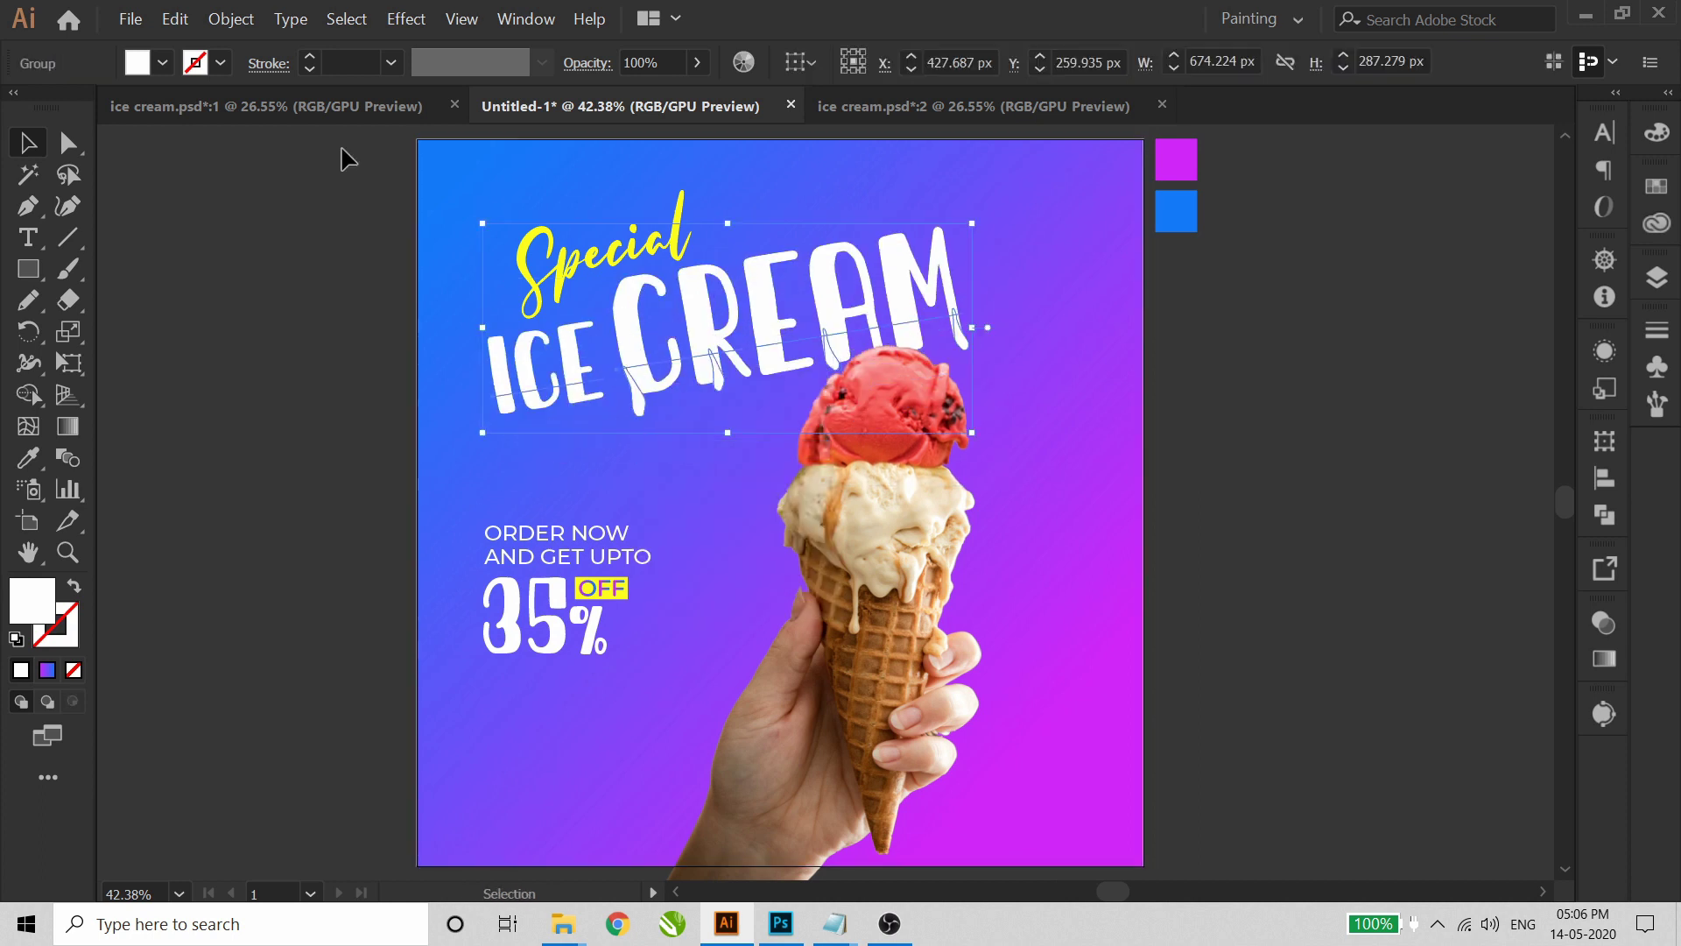
# - Copy the "ICE CREAM" group and paste the copy directly in front of it
pyautogui.click(175, 18)
pyautogui.click(226, 112)
pyautogui.click(175, 18)
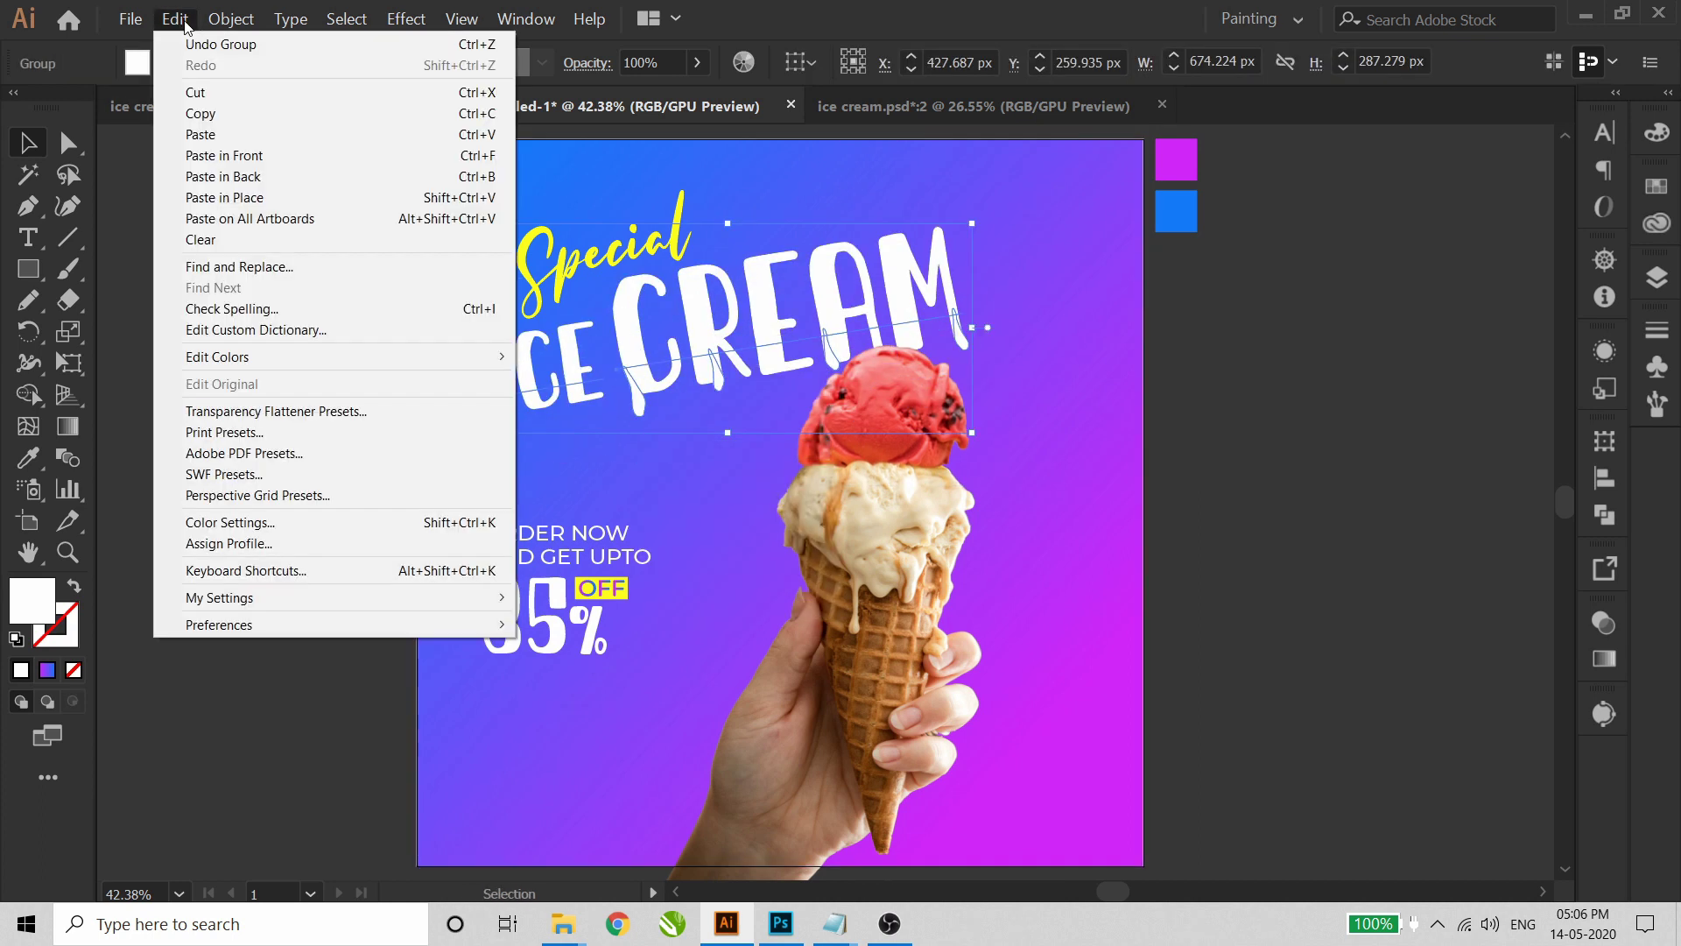
pyautogui.click(259, 156)
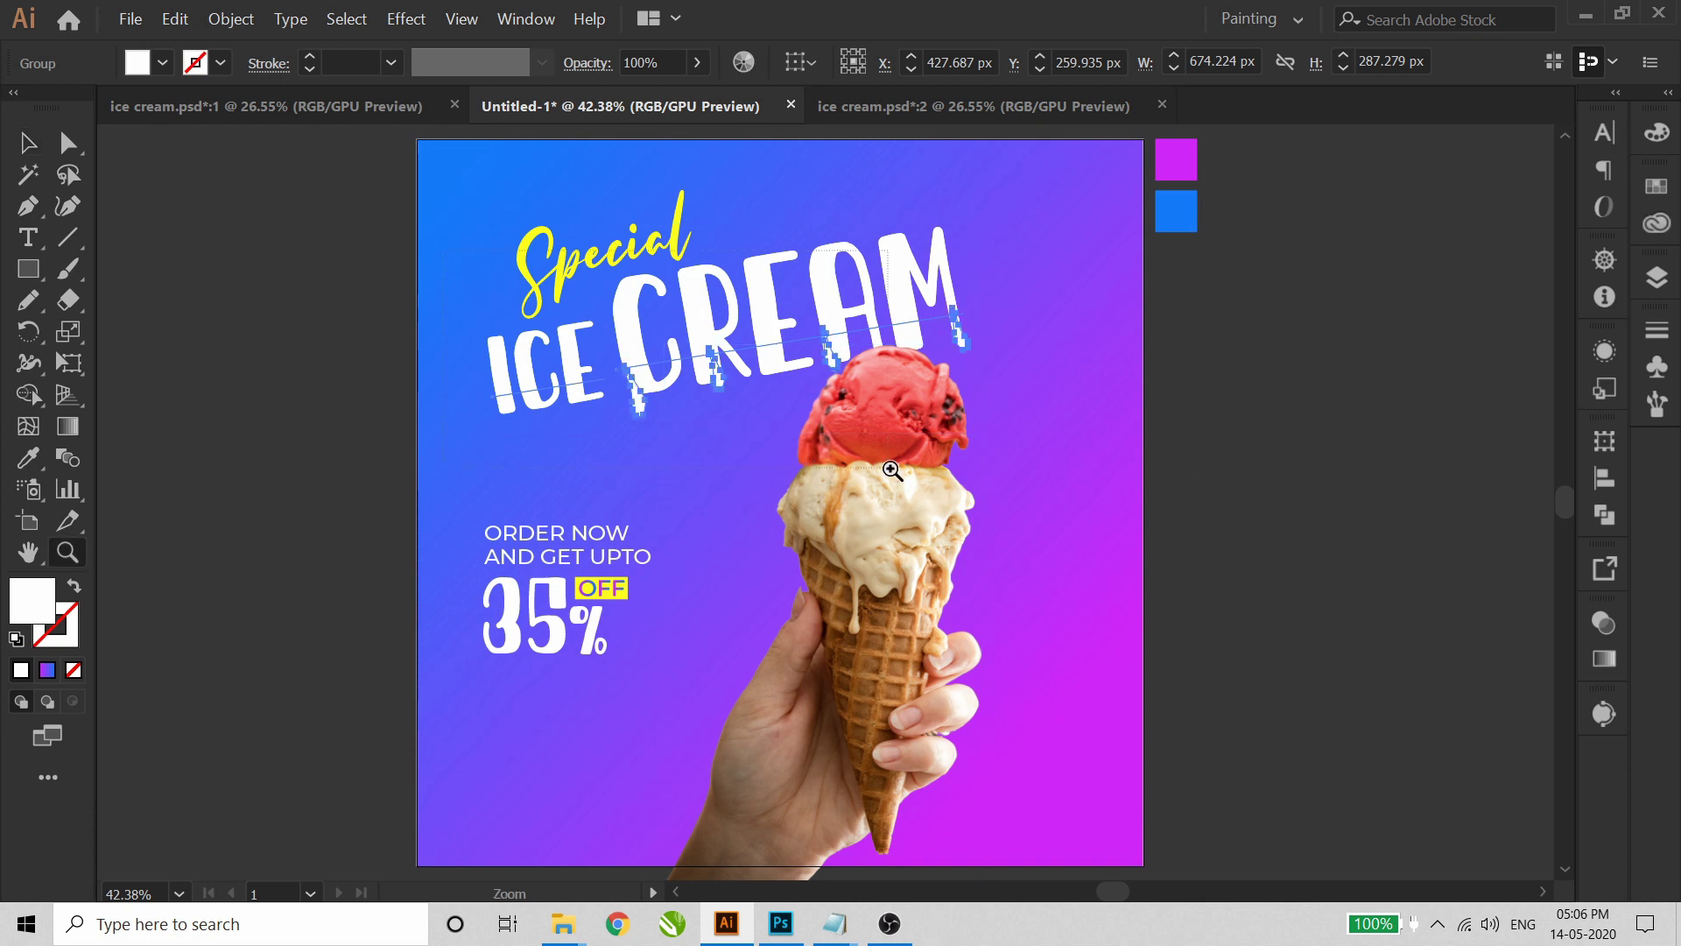
# - Offset the pasted "ICE CREAM" copy 4 px right and 4 px down
pyautogui.keyDown('ctrl'); pyautogui.click(884, 471); pyautogui.keyUp('ctrl')
pyautogui.press('Down')
pyautogui.press('Down')
pyautogui.press('Right')
pyautogui.press('Right')
pyautogui.press('Down')
pyautogui.press('Down')
pyautogui.press('Right')
pyautogui.press('Right')
# - Fill the headline copy with black, set its blending mode to Multiply and its opacity to 20%
pyautogui.click(1604, 622)
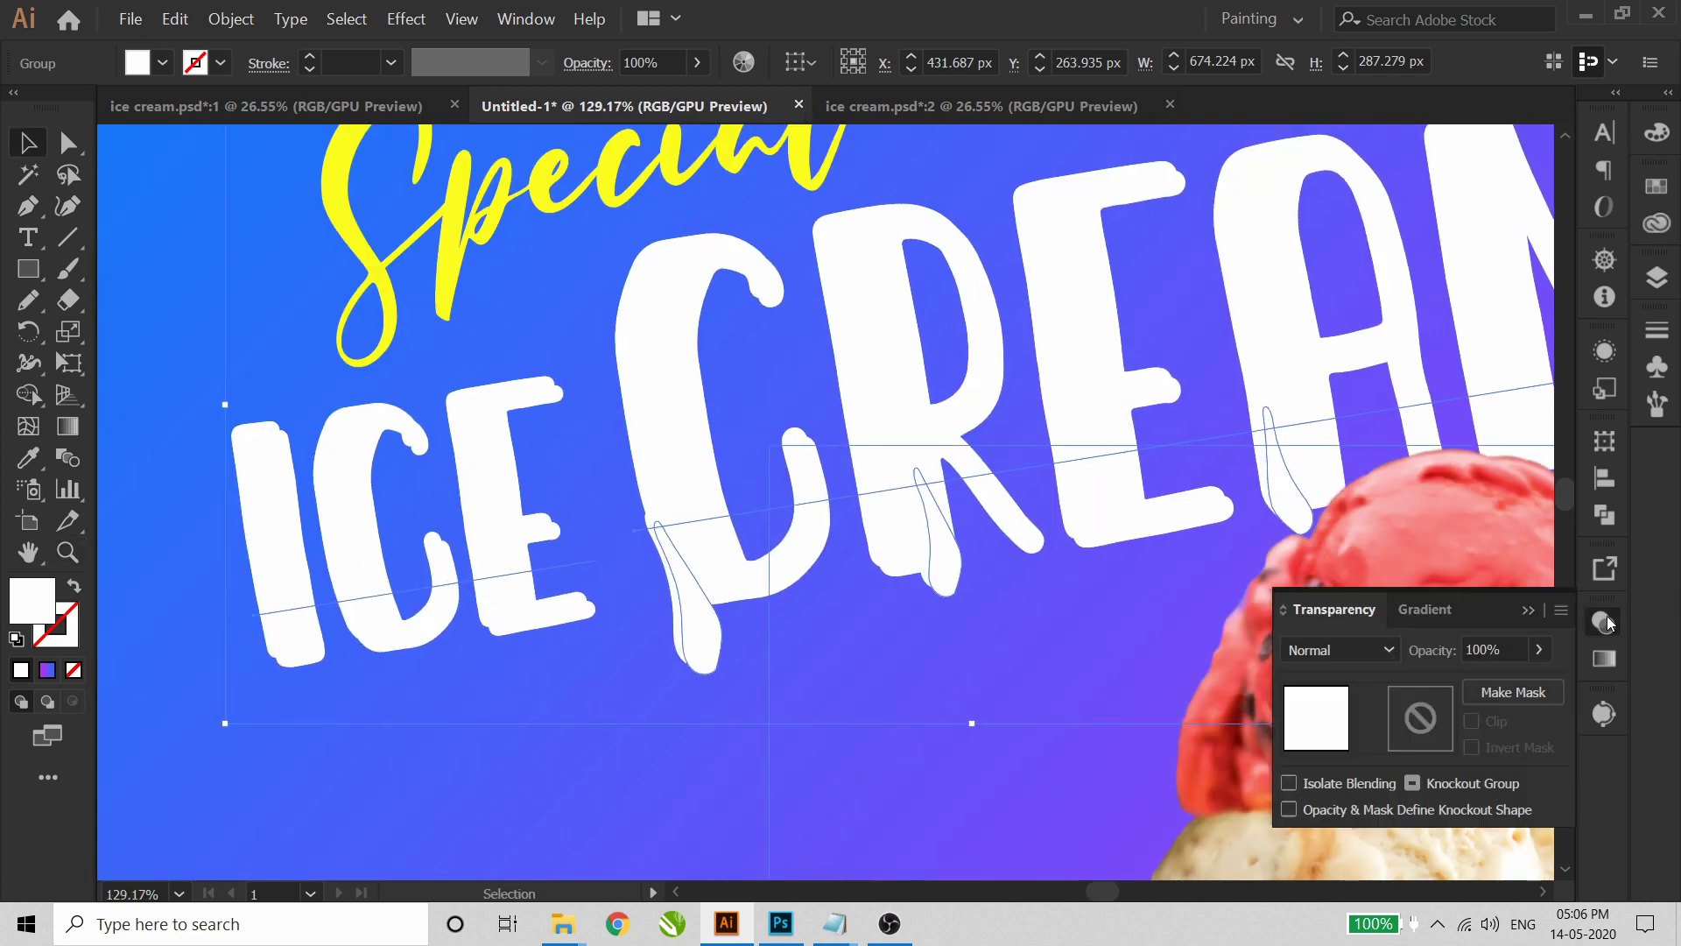
pyautogui.click(1383, 650)
pyautogui.click(1334, 217)
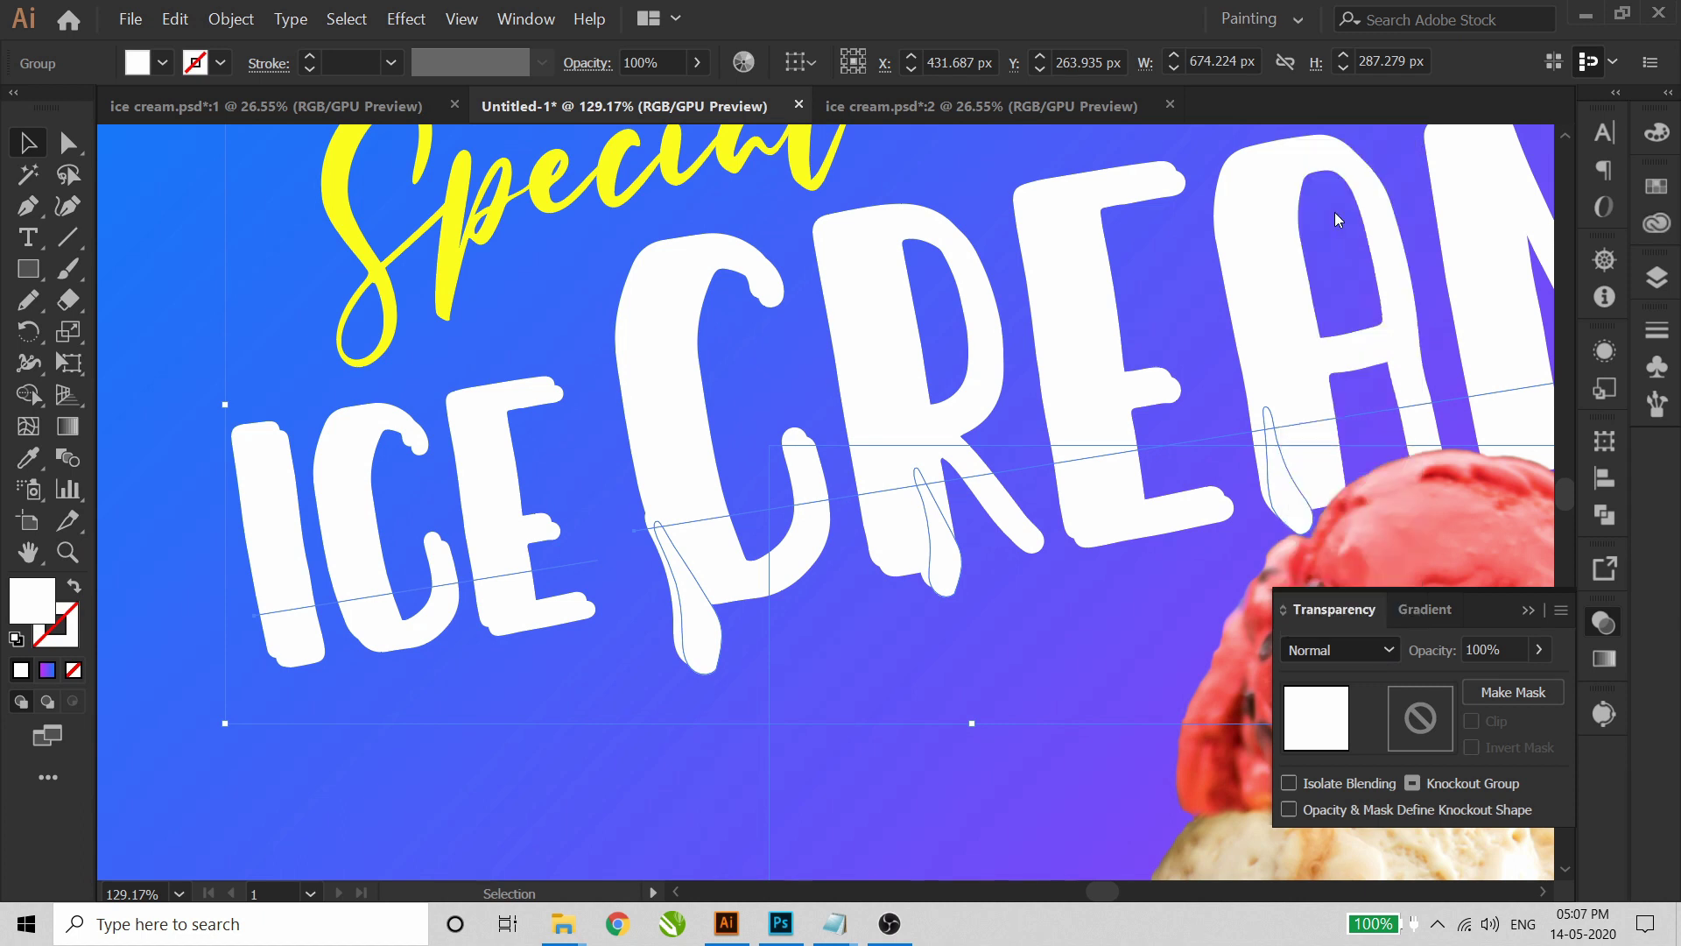
pyautogui.click(162, 63)
pyautogui.click(72, 107)
pyautogui.click(1539, 649)
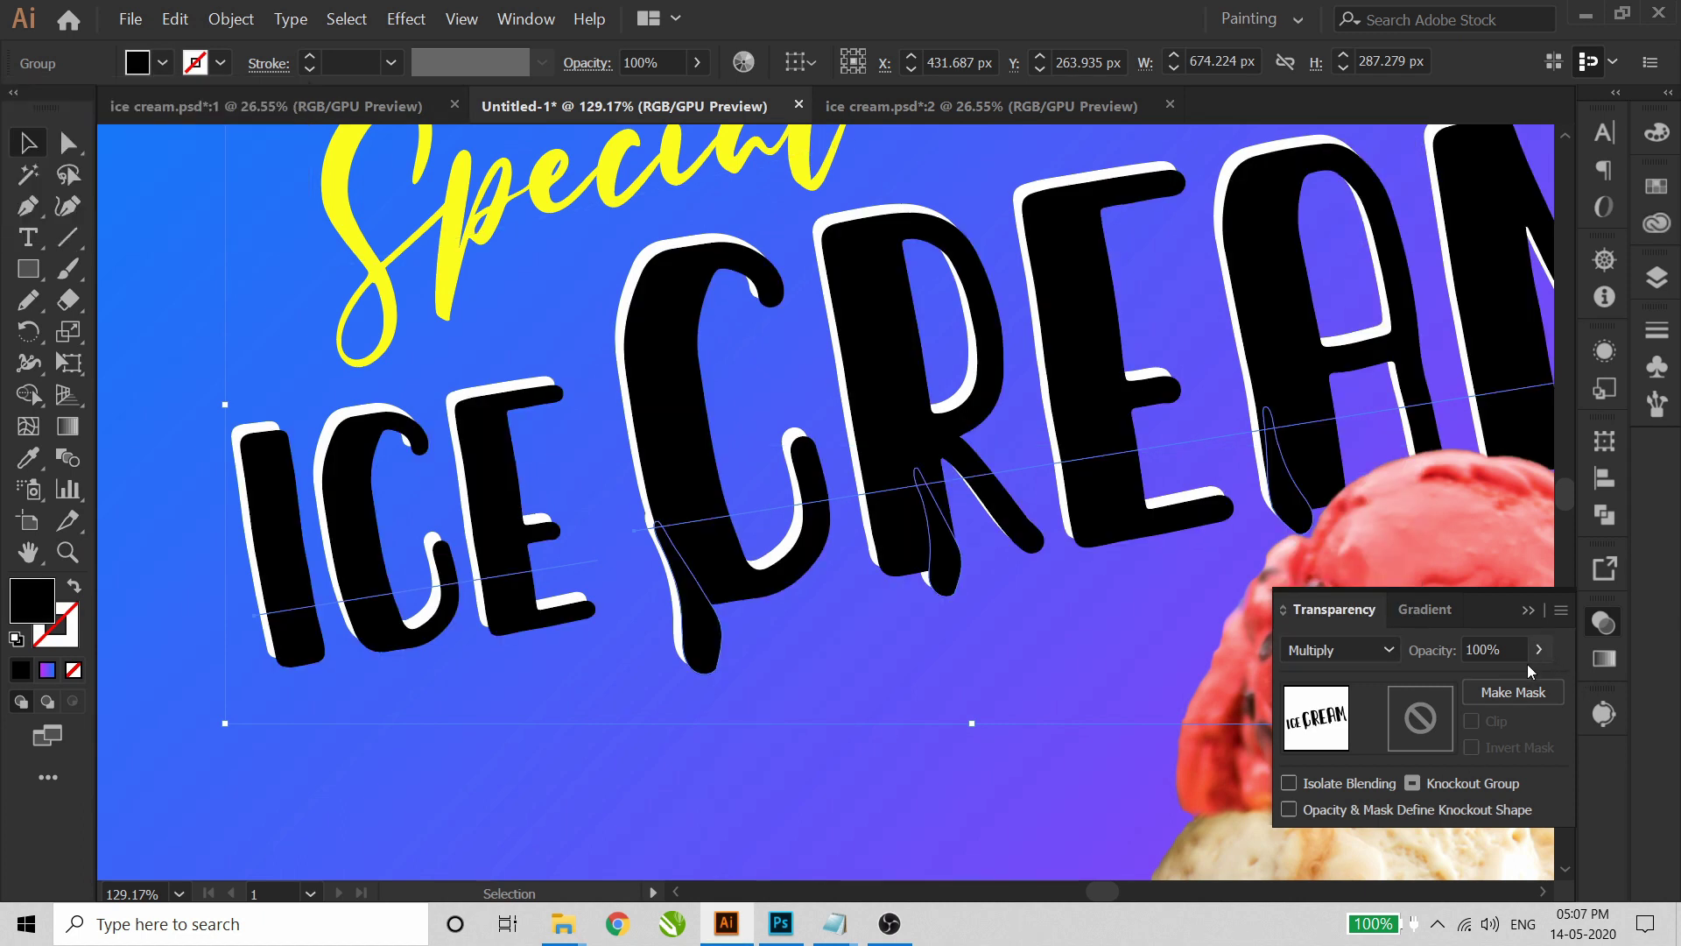
pyautogui.moveTo(1479, 688); pyautogui.dragTo(1456, 688)
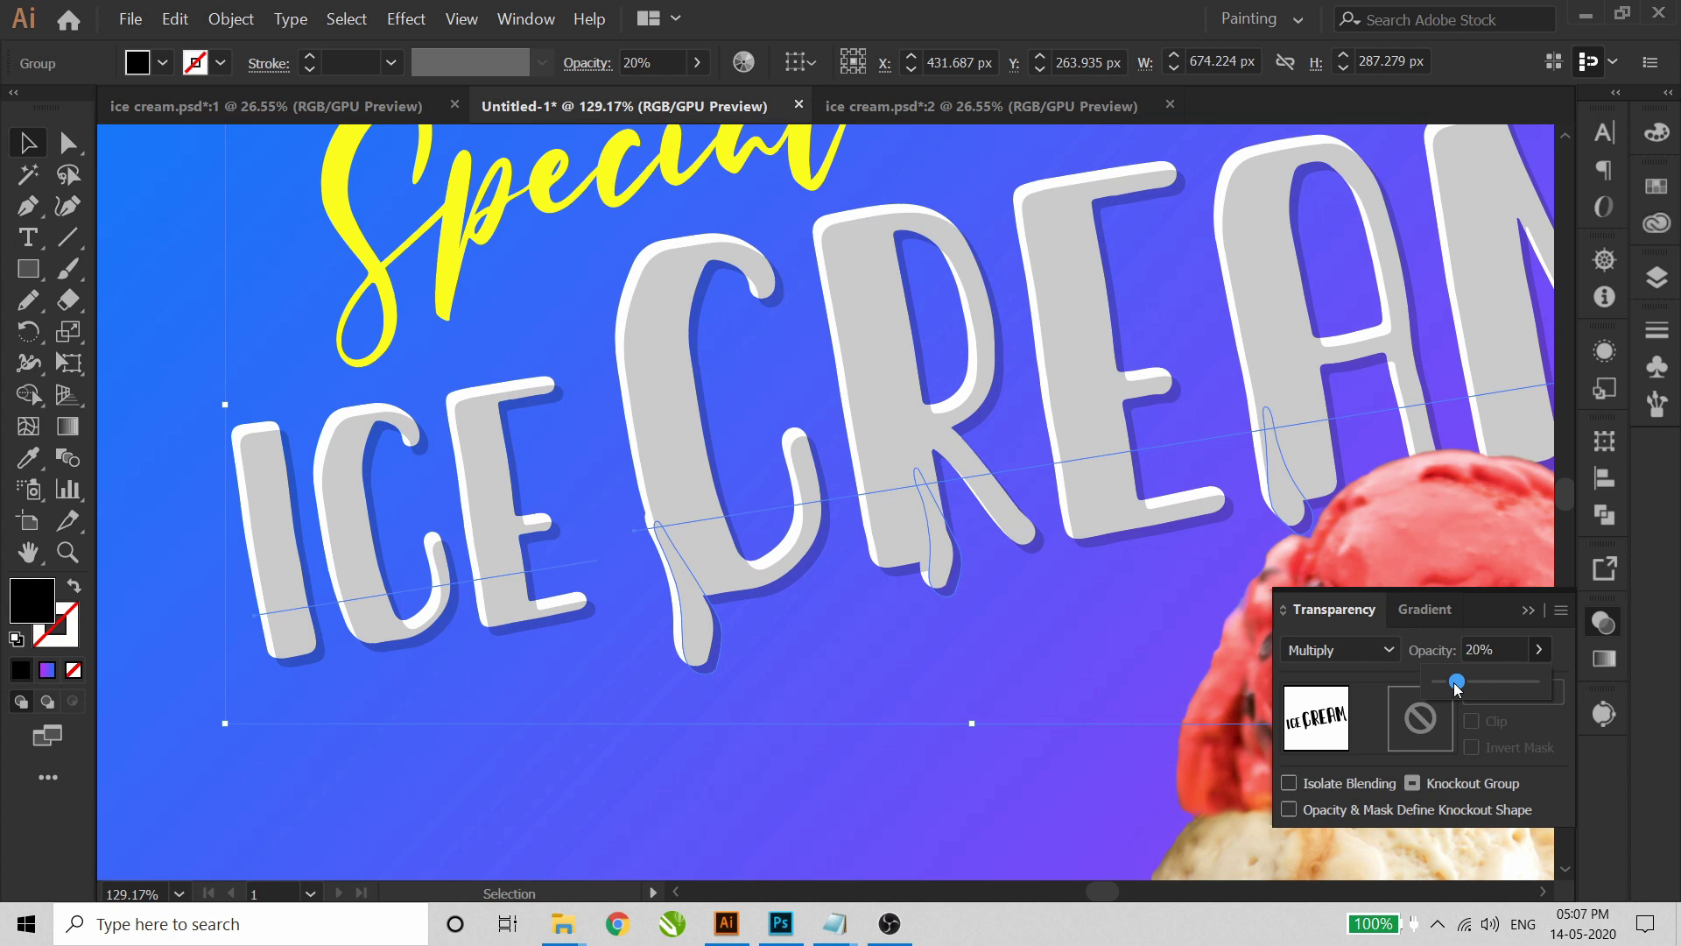
# - Send the black headline copy behind the white "ICE CREAM" lettering as its shadow
pyautogui.click(924, 545)
pyautogui.click(1378, 667)
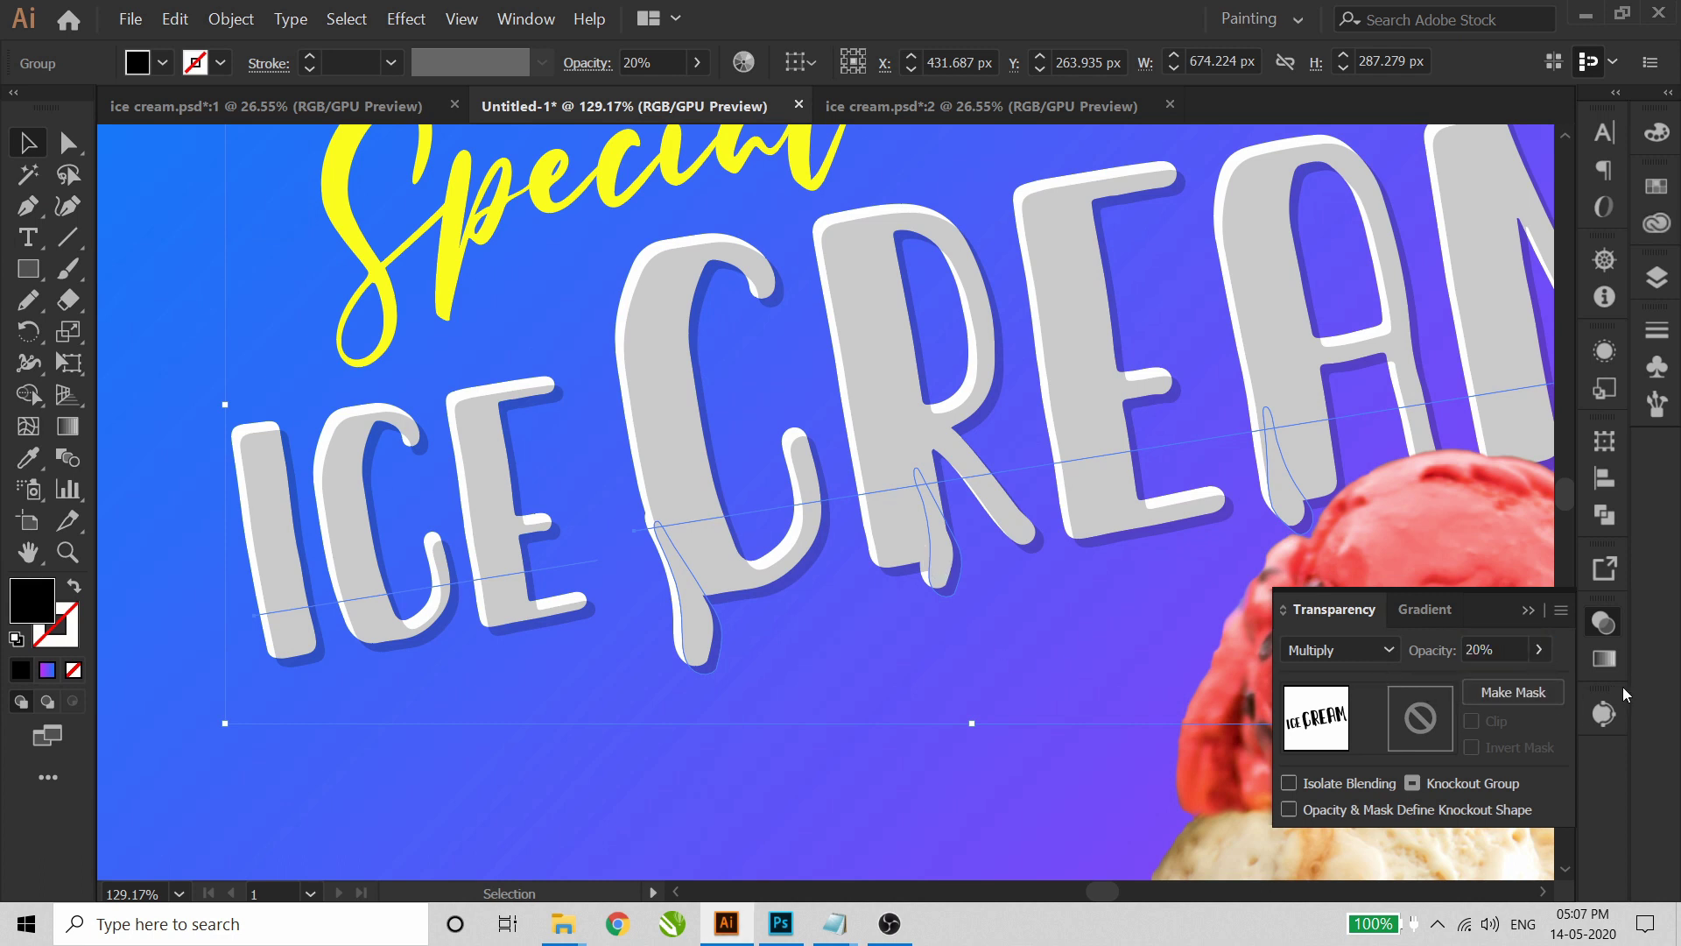
pyautogui.click(1604, 623)
pyautogui.press('a')
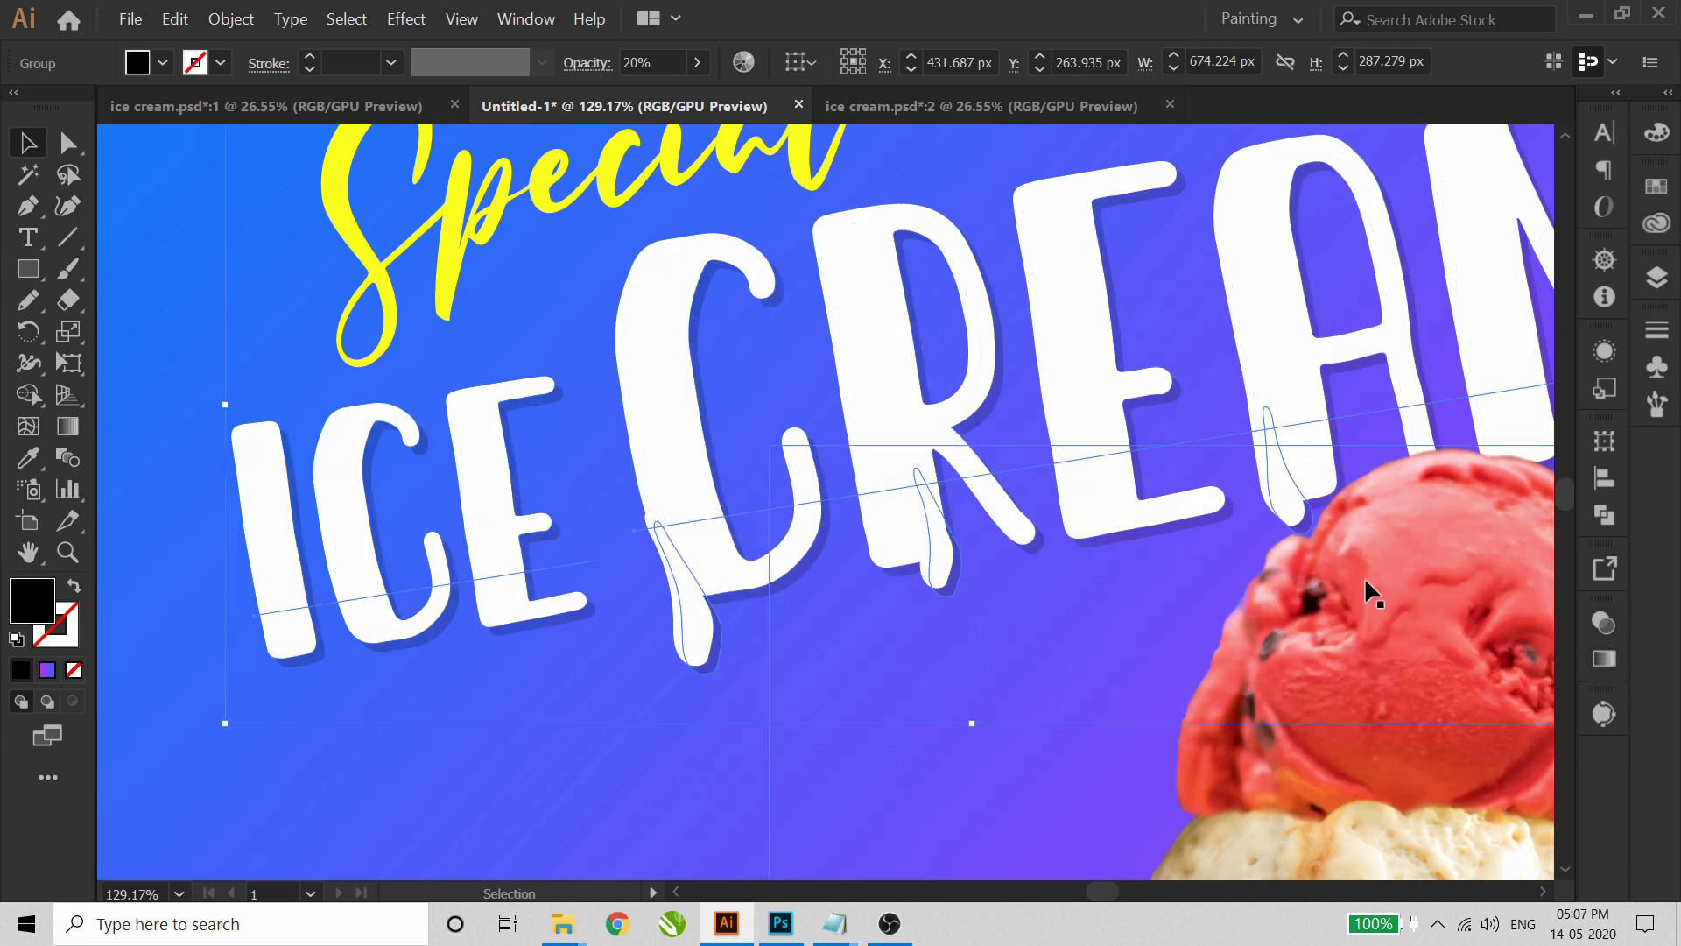
pyautogui.hotkey('ctrl', 'shift', 'a')
pyautogui.hotkey('ctrl', '0')
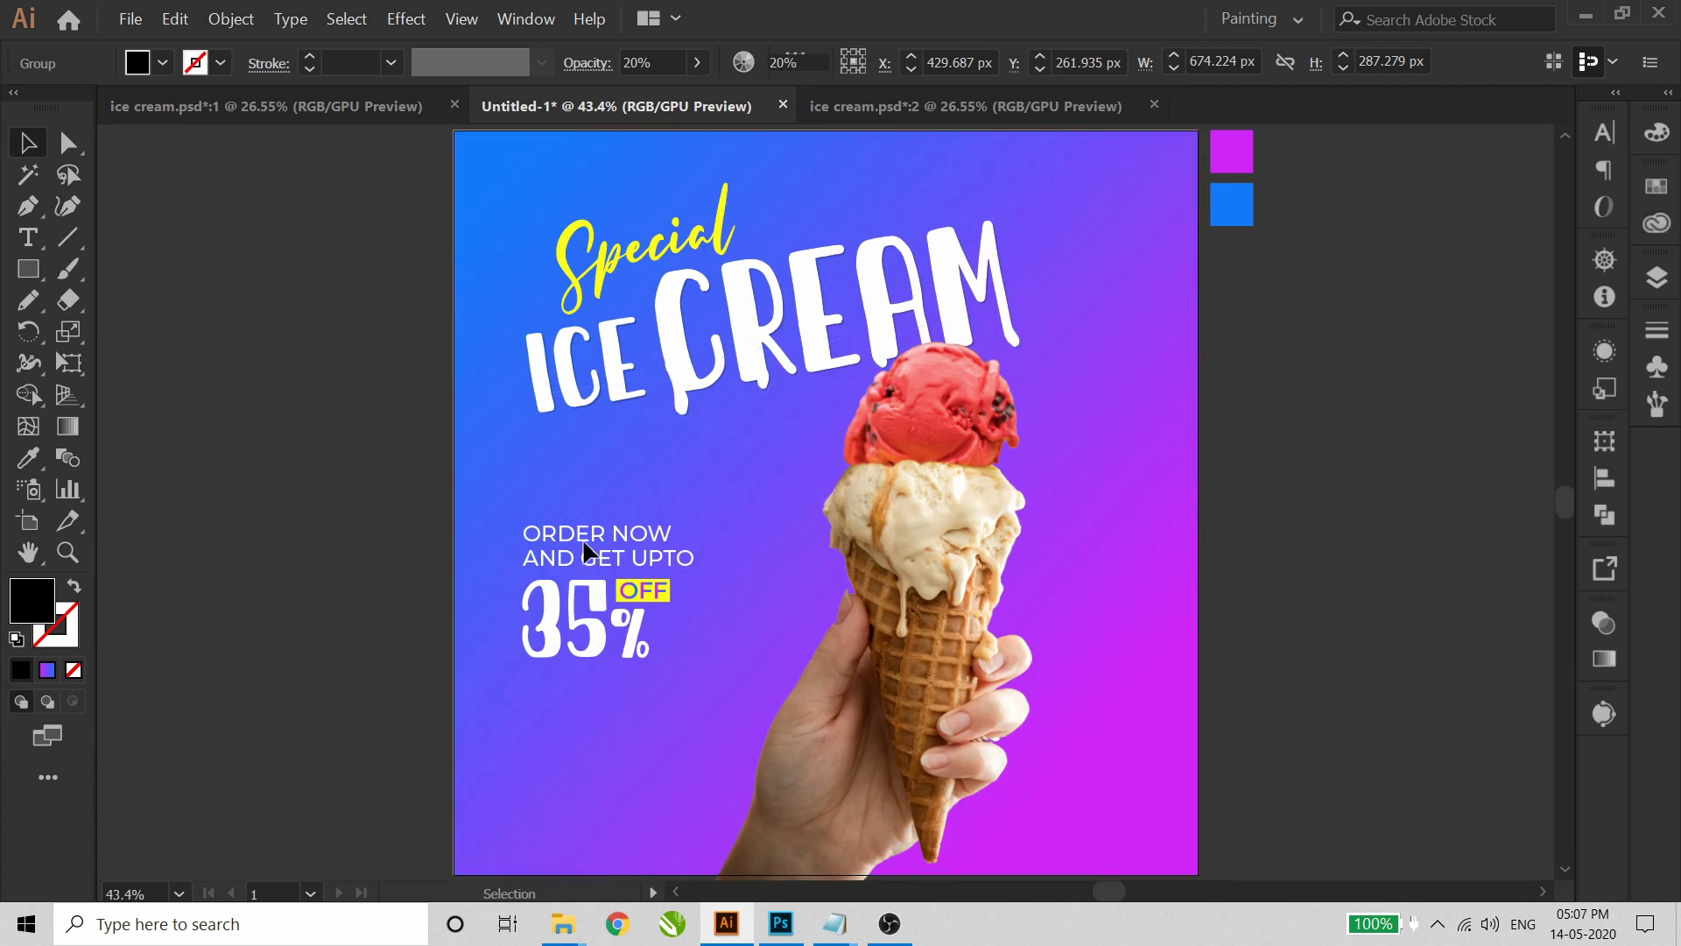
pyautogui.hotkey('ctrl', 'z')
pyautogui.hotkey('ctrl', 'shift', 'a')
# - Group "Special" with the "ICE CREAM" lettering and its shadow, leaving the cone photo out
pyautogui.click(633, 256)
pyautogui.moveTo(336, 183); pyautogui.dragTo(688, 460)
pyautogui.keyDown('shift'); pyautogui.click(692, 478); pyautogui.keyUp('shift')
pyautogui.hotkey('ctrl', 'd')
pyautogui.hotkey('ctrl', 'z')
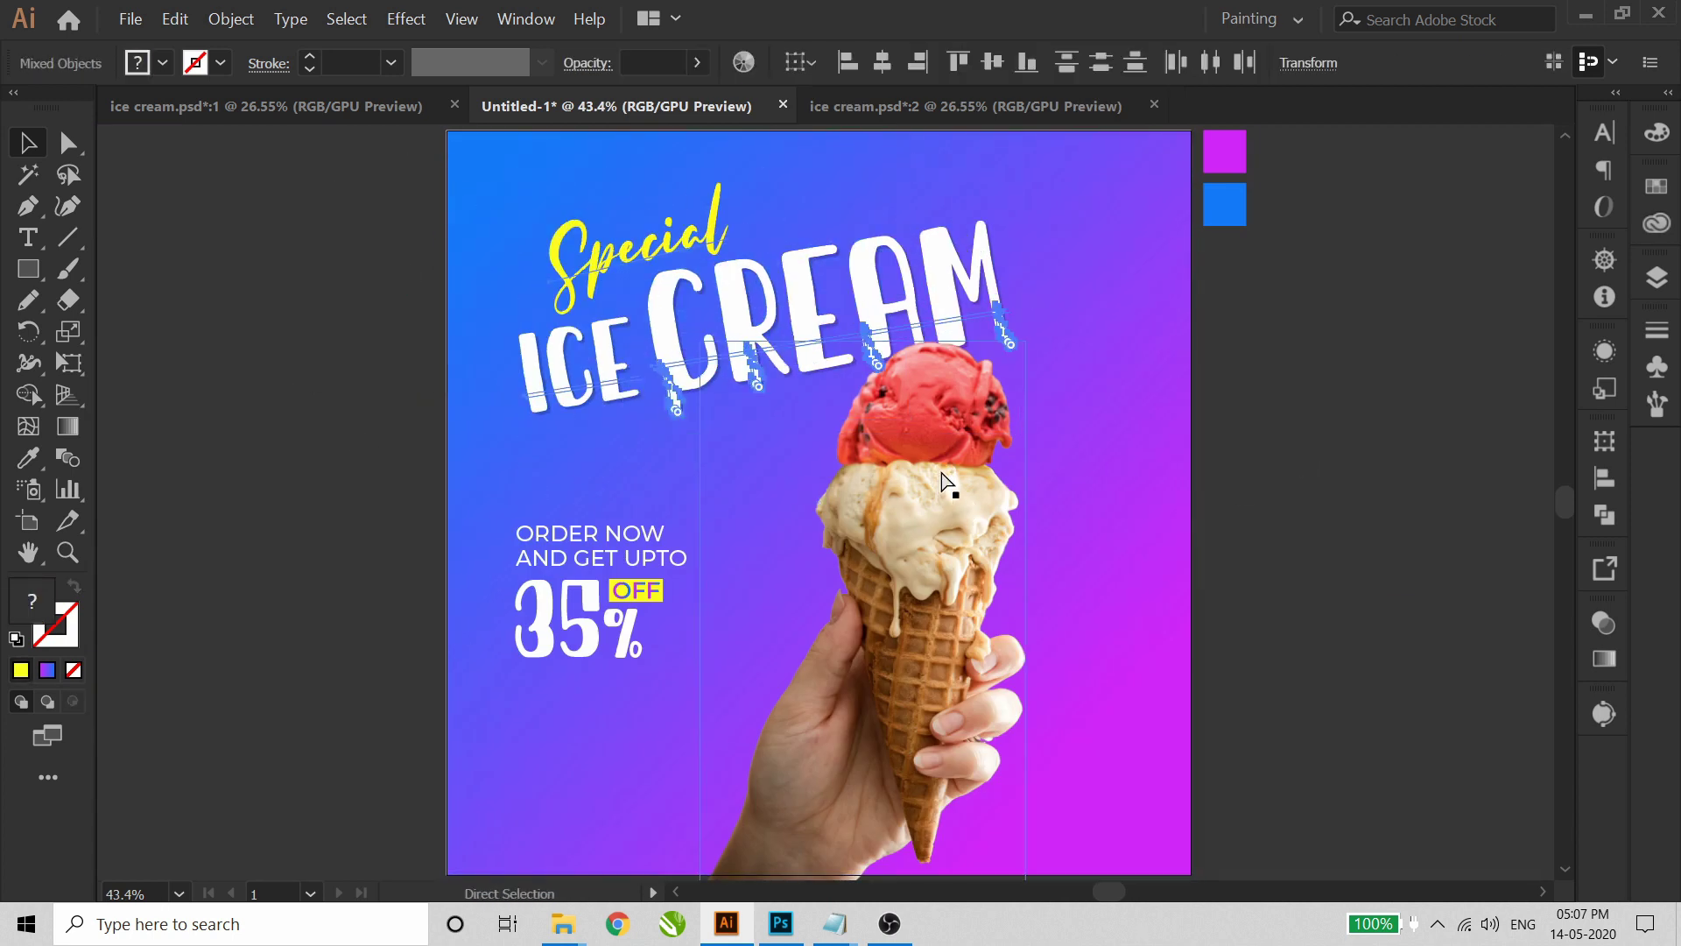
pyautogui.hotkey('ctrl', 'g')
# - Enlarge the headline group to about 692 px wide and nudge it slightly left and down
pyautogui.moveTo(1019, 172); pyautogui.dragTo(1029, 166)
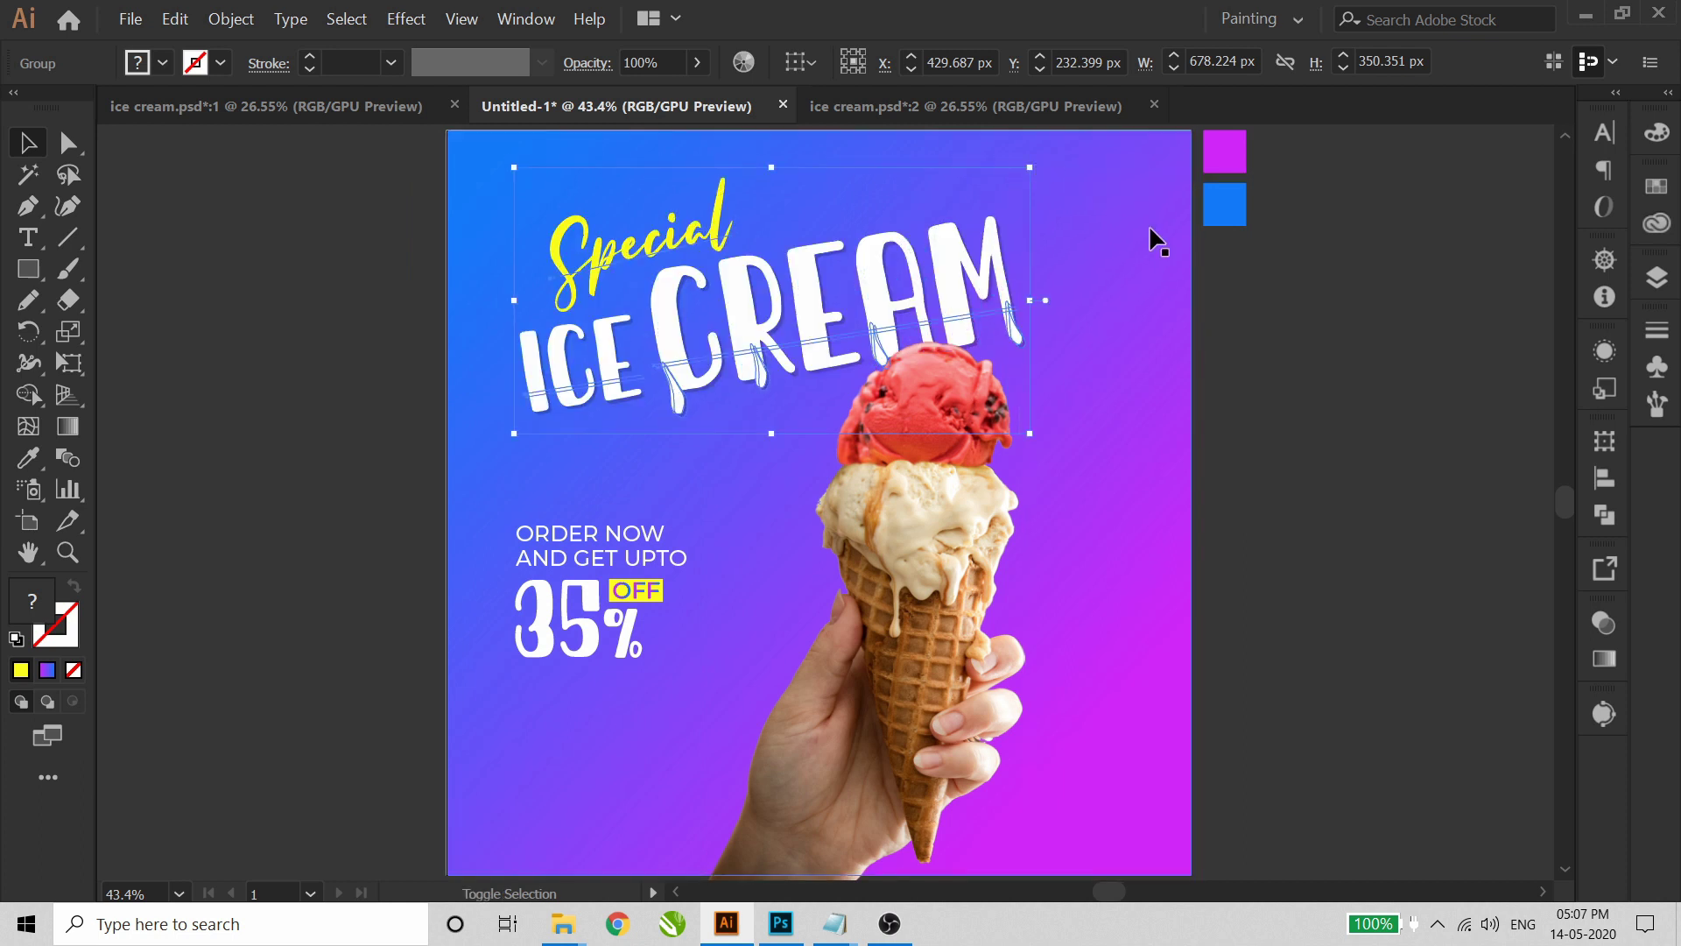
pyautogui.press('Left')
pyautogui.press('Left')
pyautogui.press('Down')
pyautogui.press('Down')
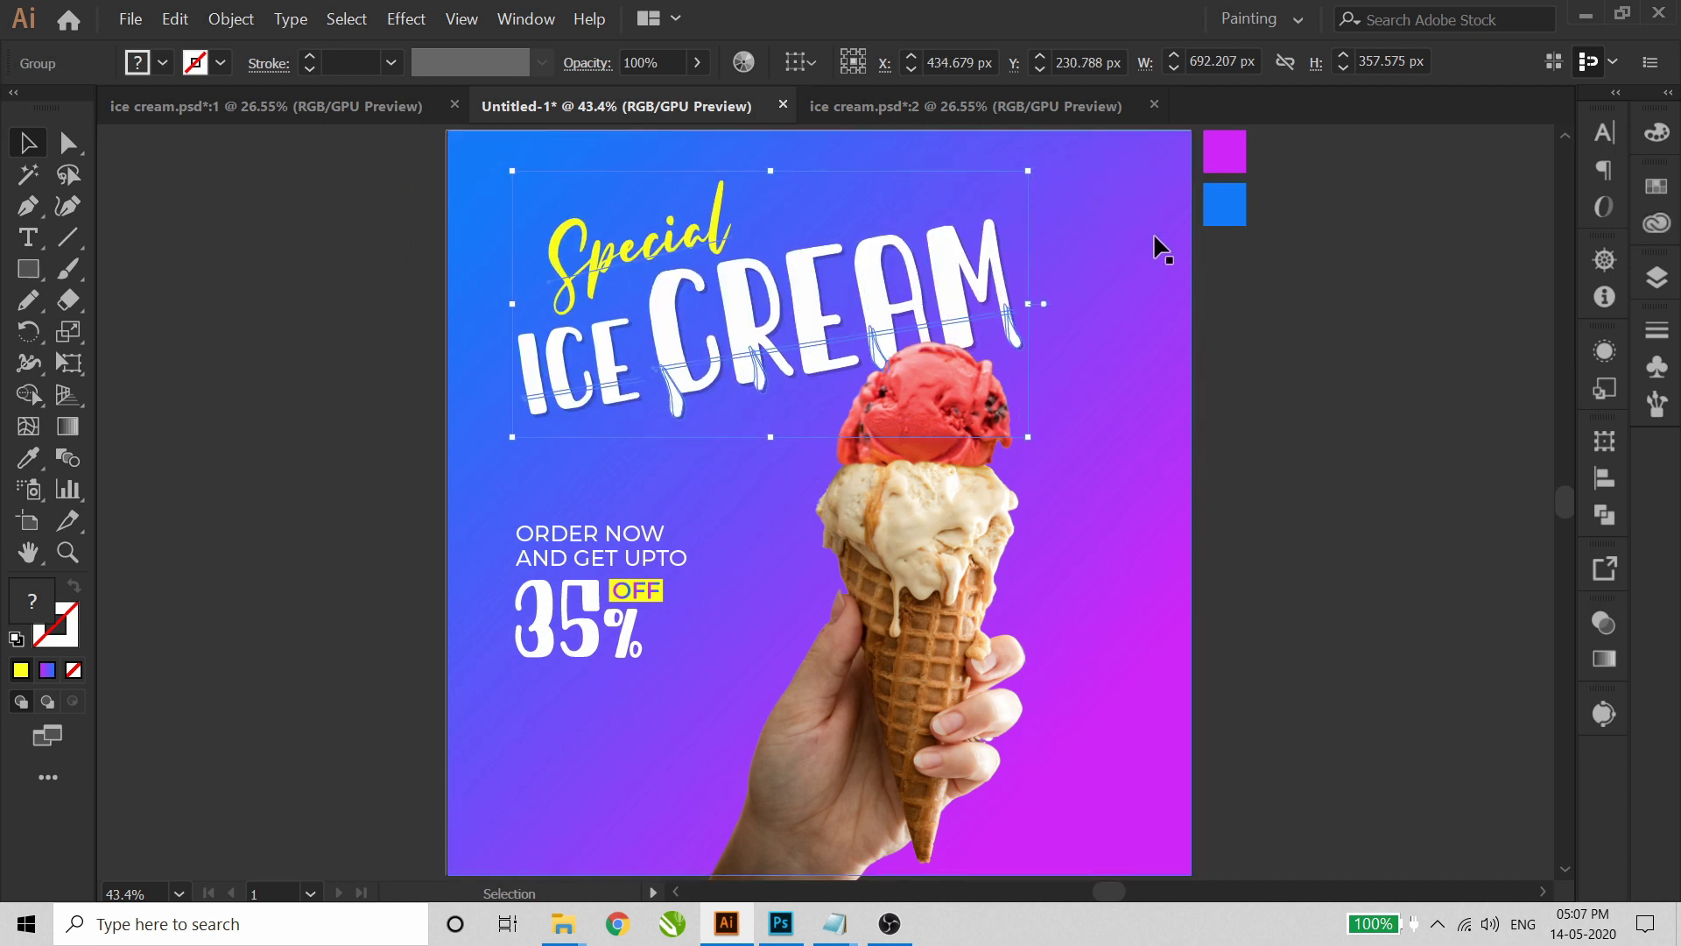
pyautogui.click(1323, 365)
pyautogui.press('space')
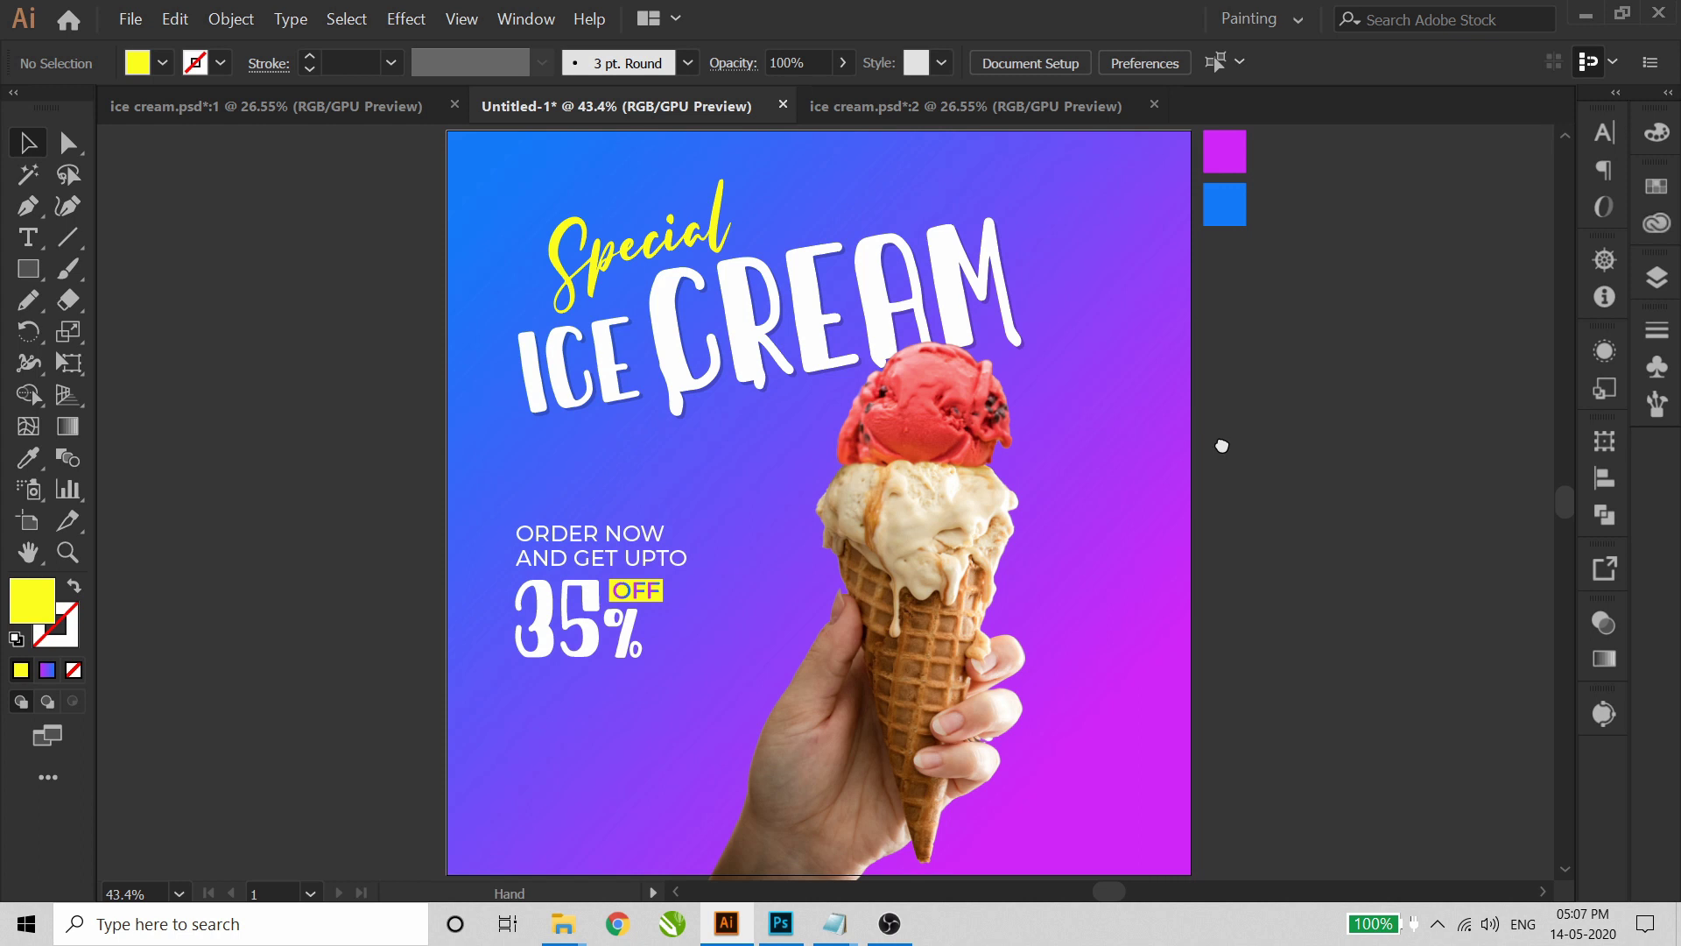
# - Enlarge the cone photo slightly and reposition it against the headline and the poster's lower edge
pyautogui.moveTo(1226, 446); pyautogui.dragTo(1200, 447)
pyautogui.click(953, 517)
pyautogui.moveTo(1010, 330); pyautogui.dragTo(1014, 298)
pyautogui.moveTo(927, 489)
pyautogui.mouseDown()
pyautogui.moveTo(915, 514)
pyautogui.moveTo(938, 519)
pyautogui.mouseUp()
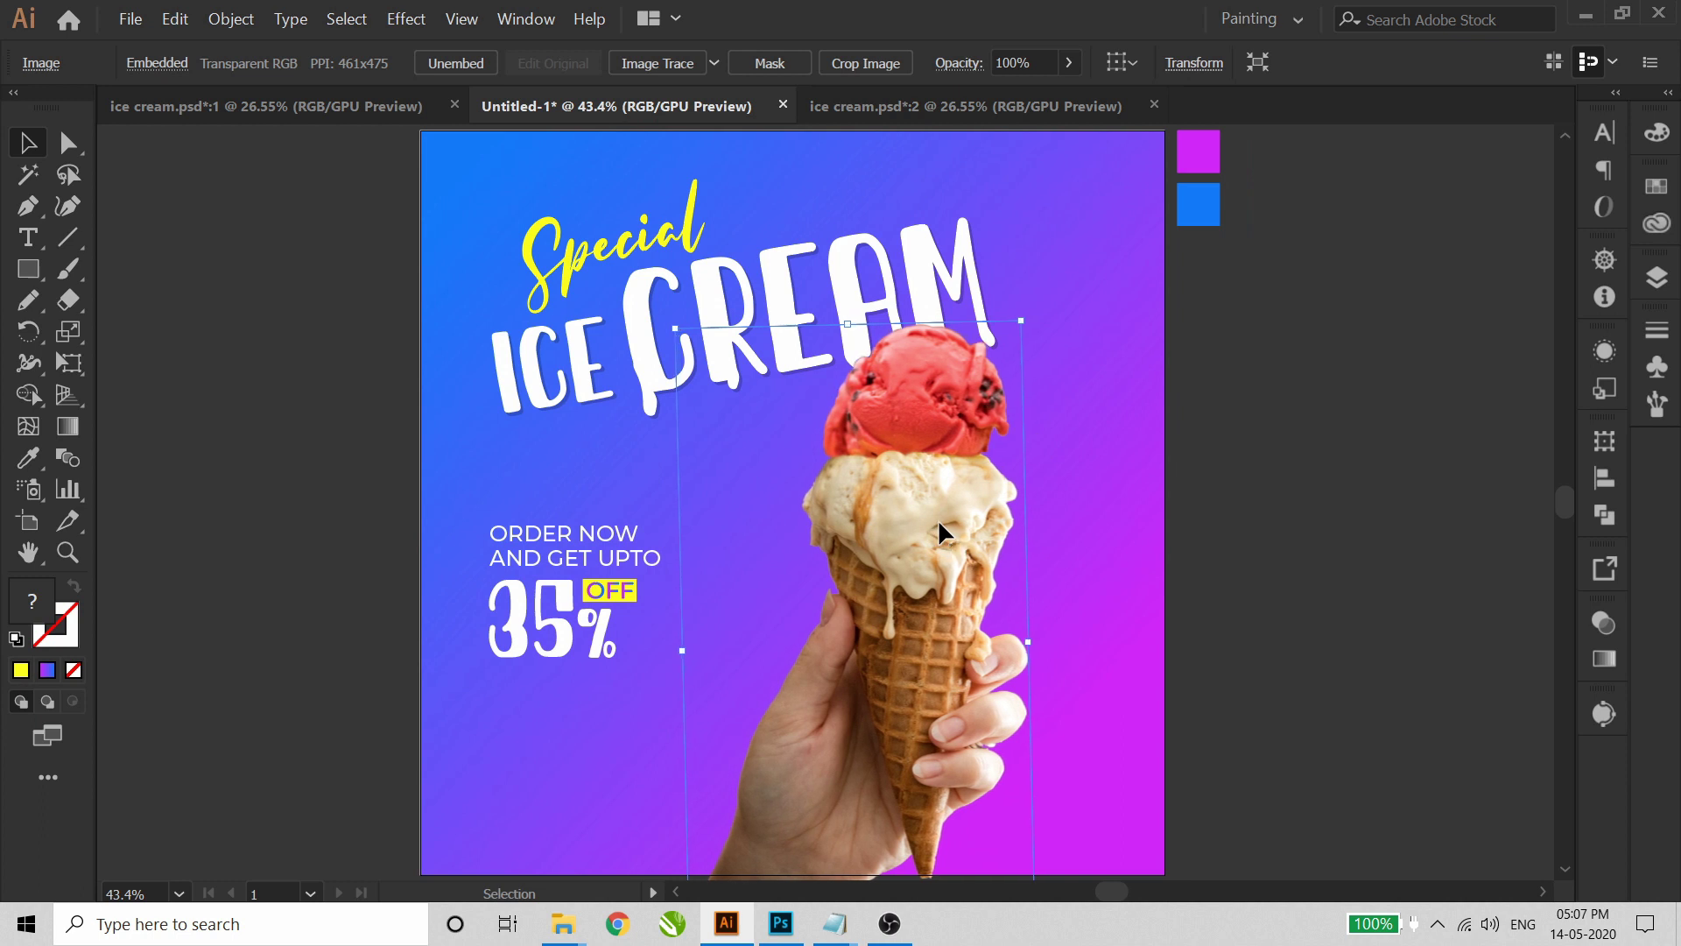
# - Shift the cone photo left so the scoop sits beneath the "EA" of "CREAM"
pyautogui.press('Left')
pyautogui.press('Left')
pyautogui.press('Left')
pyautogui.press('Left')
pyautogui.press('Left')
pyautogui.press('Left')
pyautogui.press('Left')
pyautogui.press('Left')
pyautogui.press('Left')
pyautogui.press('Left')
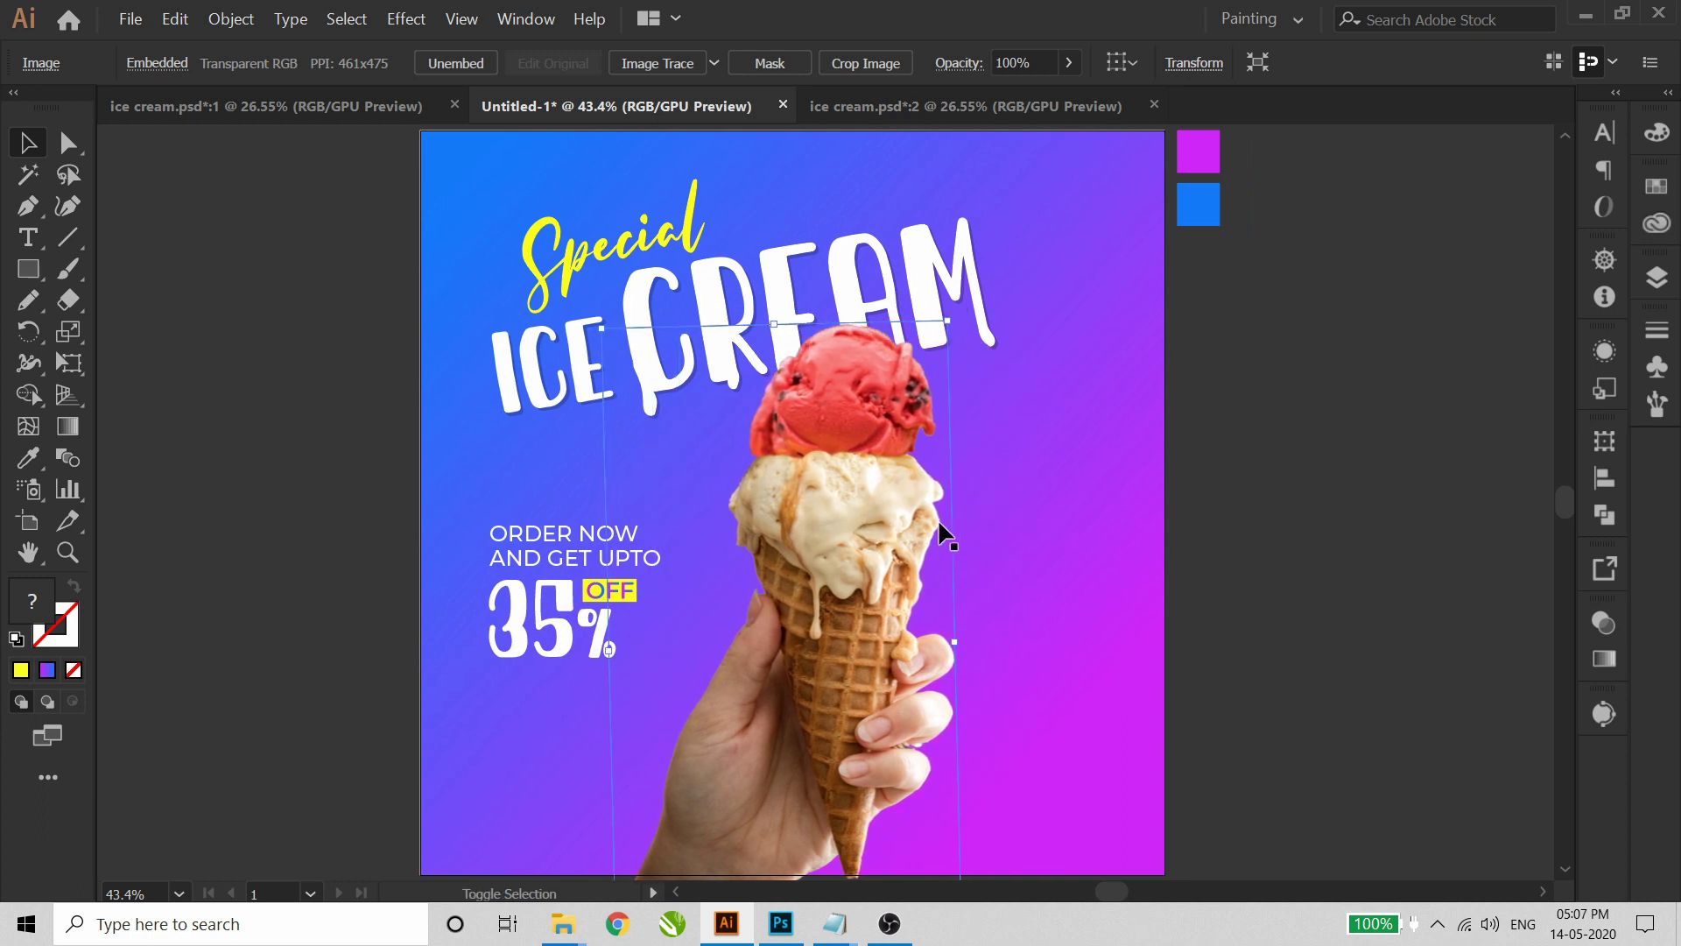
pyautogui.press('Right')
pyautogui.press('Right')
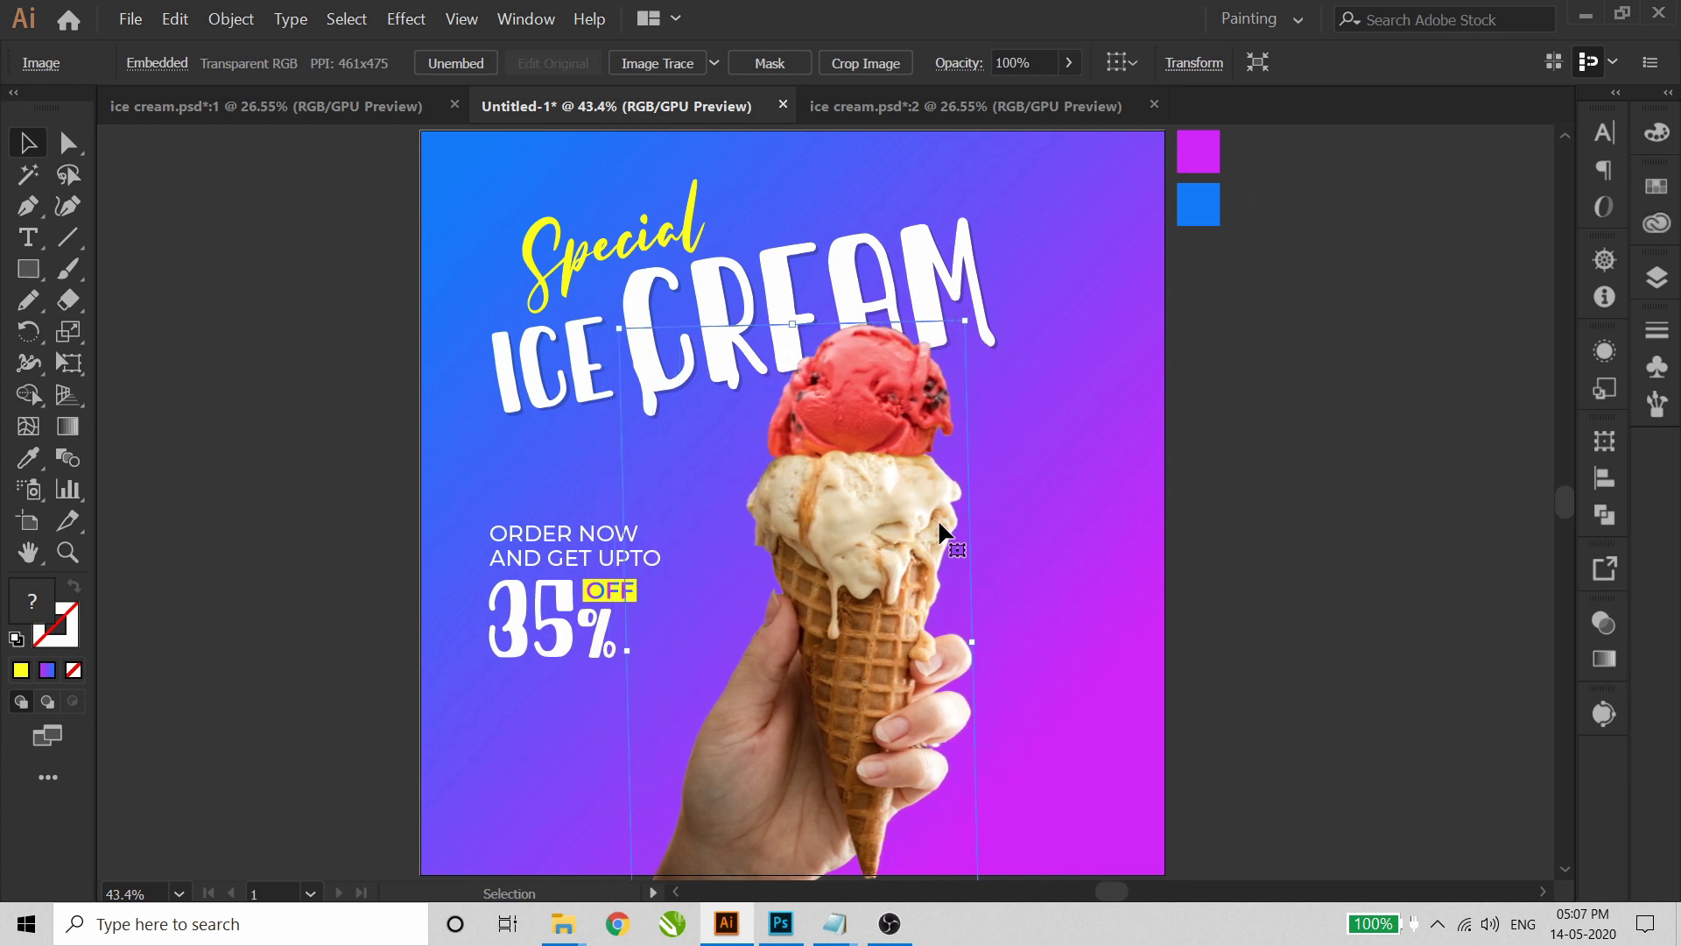
# - Move the headline group up and slightly left to reveal more lettering above the scoop
pyautogui.click(834, 261)
pyautogui.hotkey('shift', 'Up')
pyautogui.hotkey('shift', 'Up')
pyautogui.hotkey('shift', 'Up')
pyautogui.hotkey('shift', 'Right')
pyautogui.hotkey('shift', 'Down')
pyautogui.press('Left')
pyautogui.press('Left')
pyautogui.press('Left')
pyautogui.press('Left')
pyautogui.hotkey('shift', 'Left')
pyautogui.hotkey('shift', 'Left')
pyautogui.press('Down')
pyautogui.press('Down')
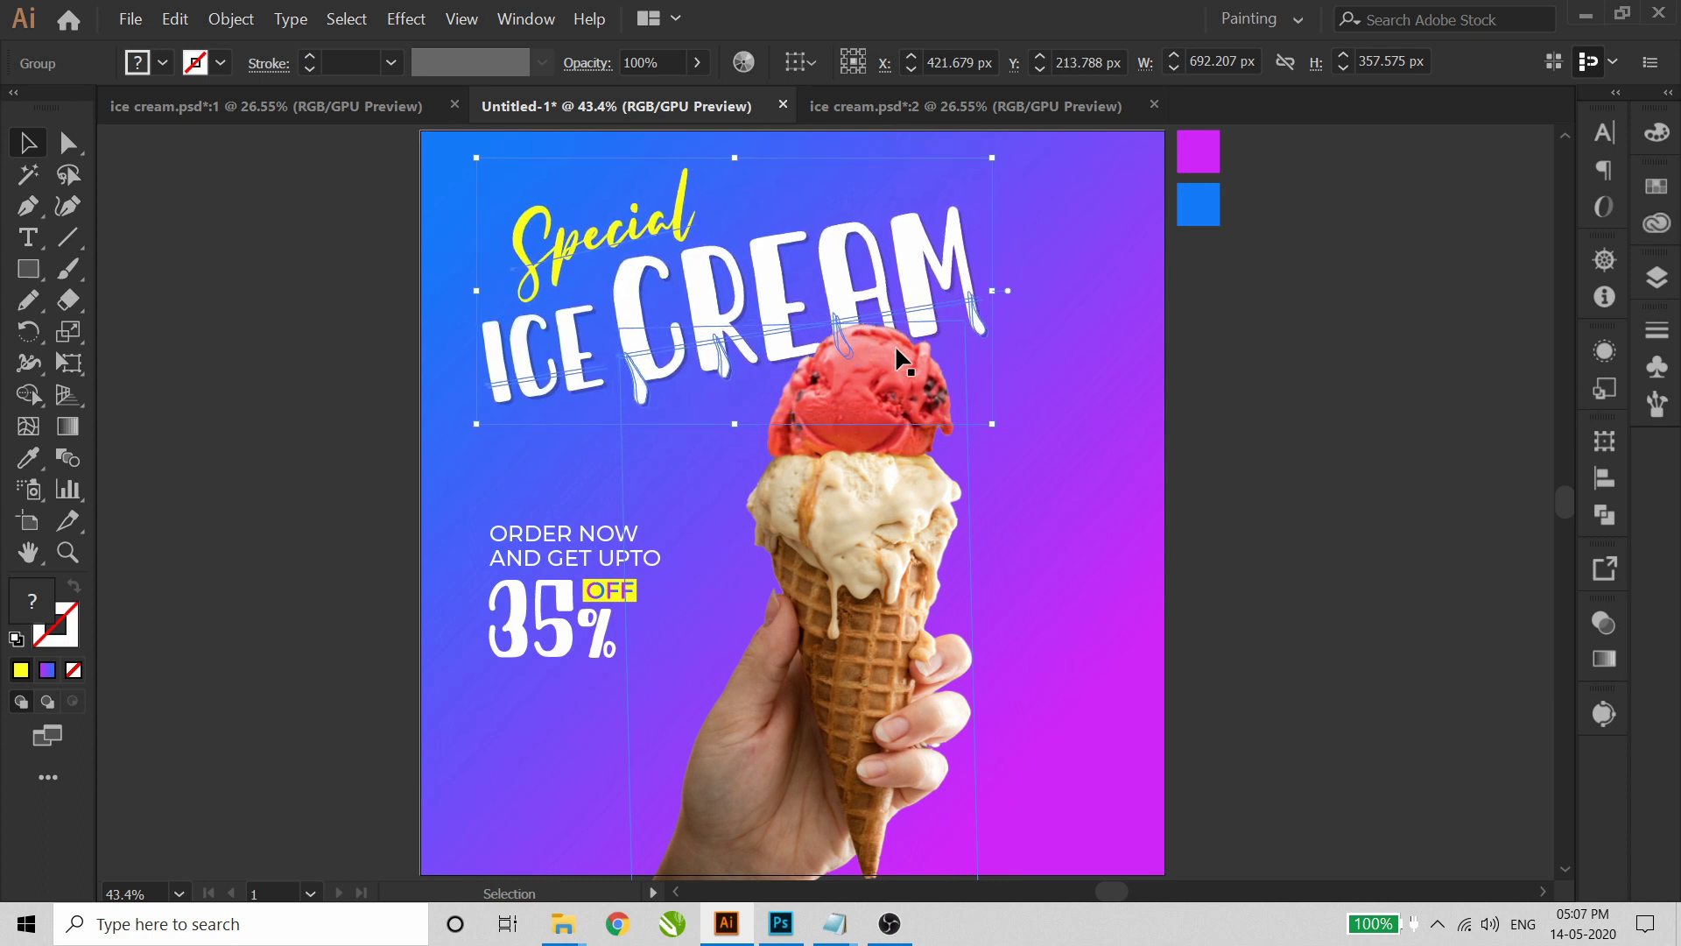
# - Move the offer text group up and left to align it with the left edge of the headline
pyautogui.moveTo(600, 603); pyautogui.dragTo(592, 586)
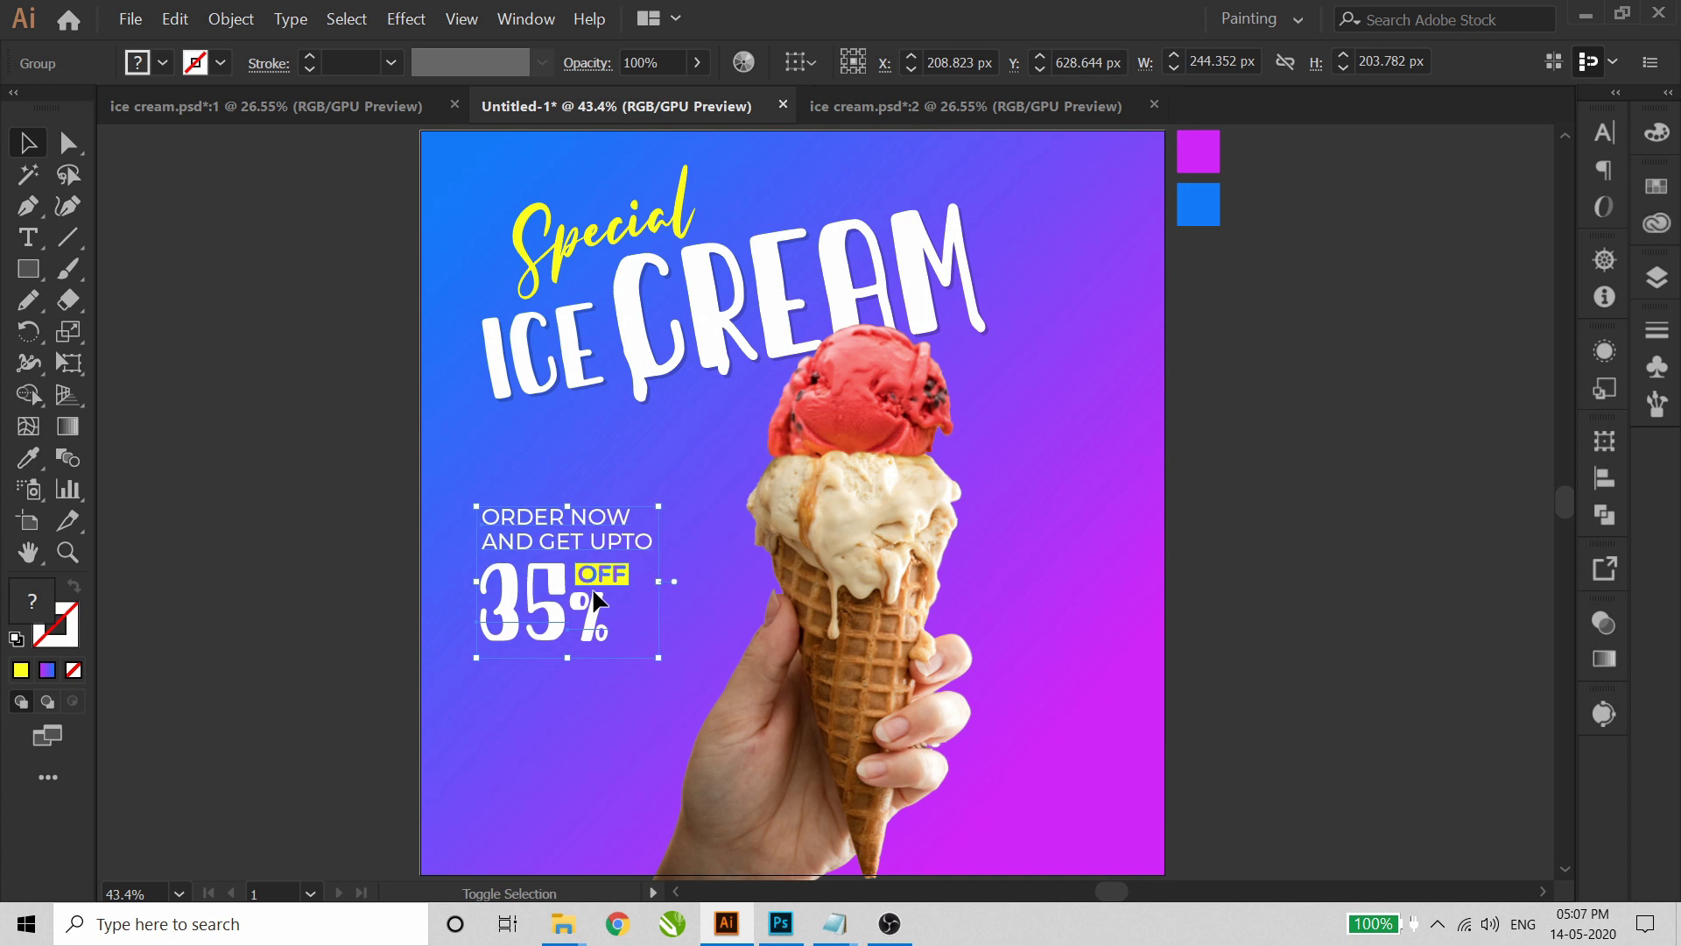
pyautogui.press('Right')
pyautogui.press('Right')
pyautogui.press('Right')
pyautogui.press('Right')
pyautogui.press('Up')
pyautogui.press('Up')
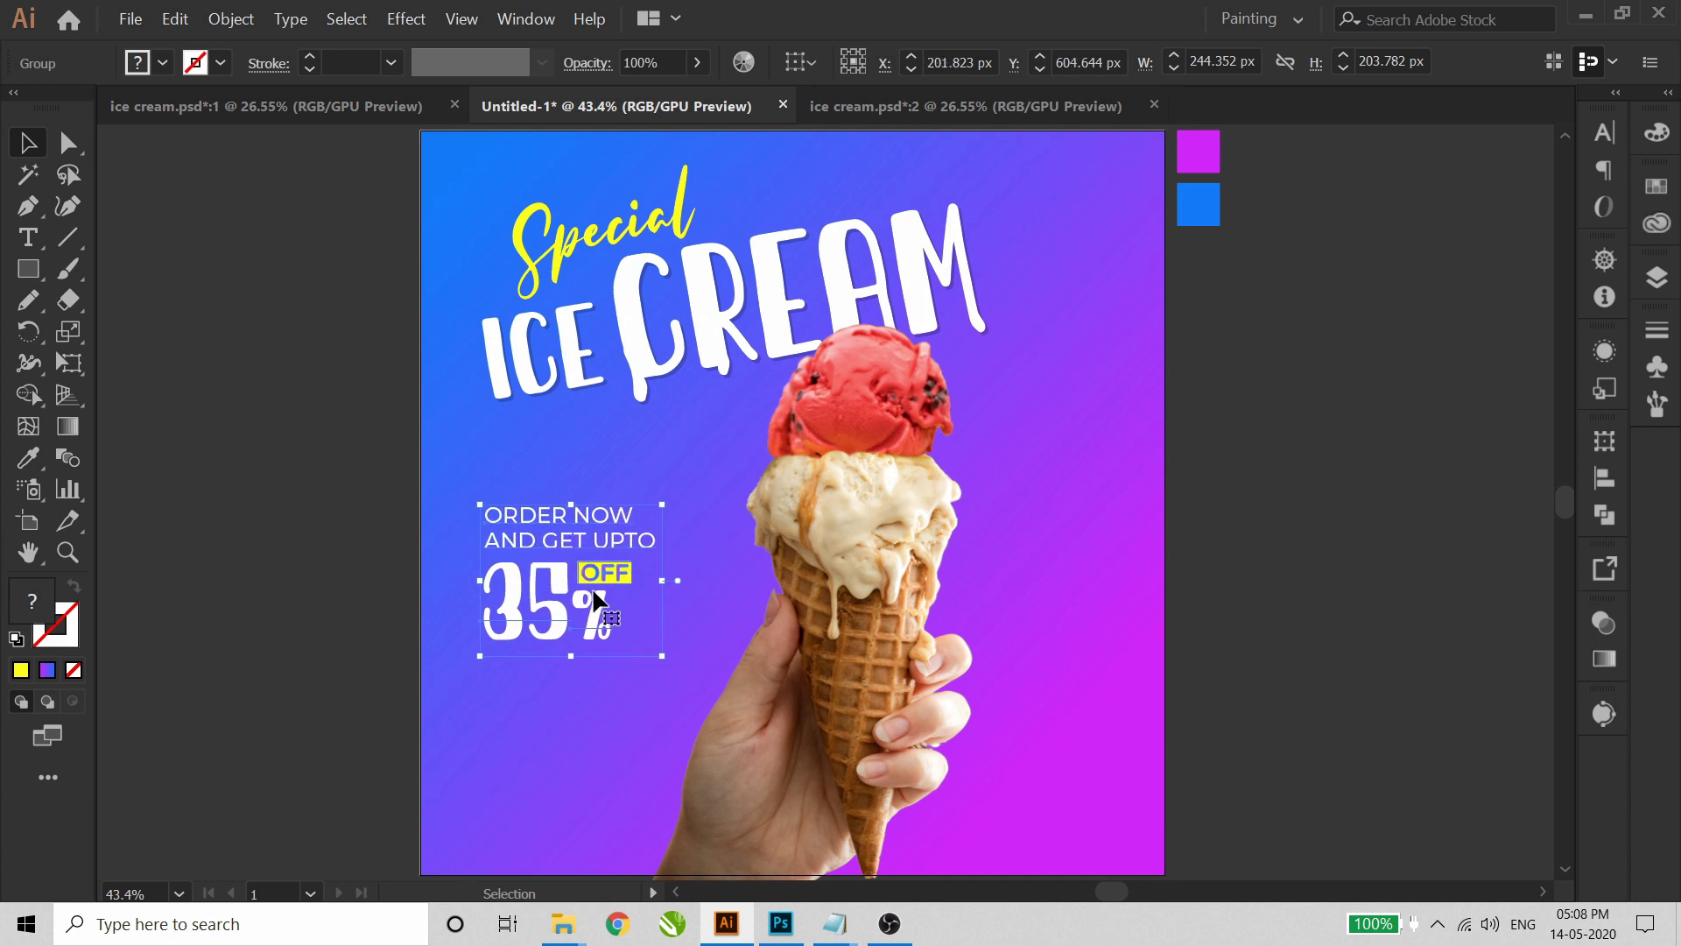
pyautogui.click(186, 425)
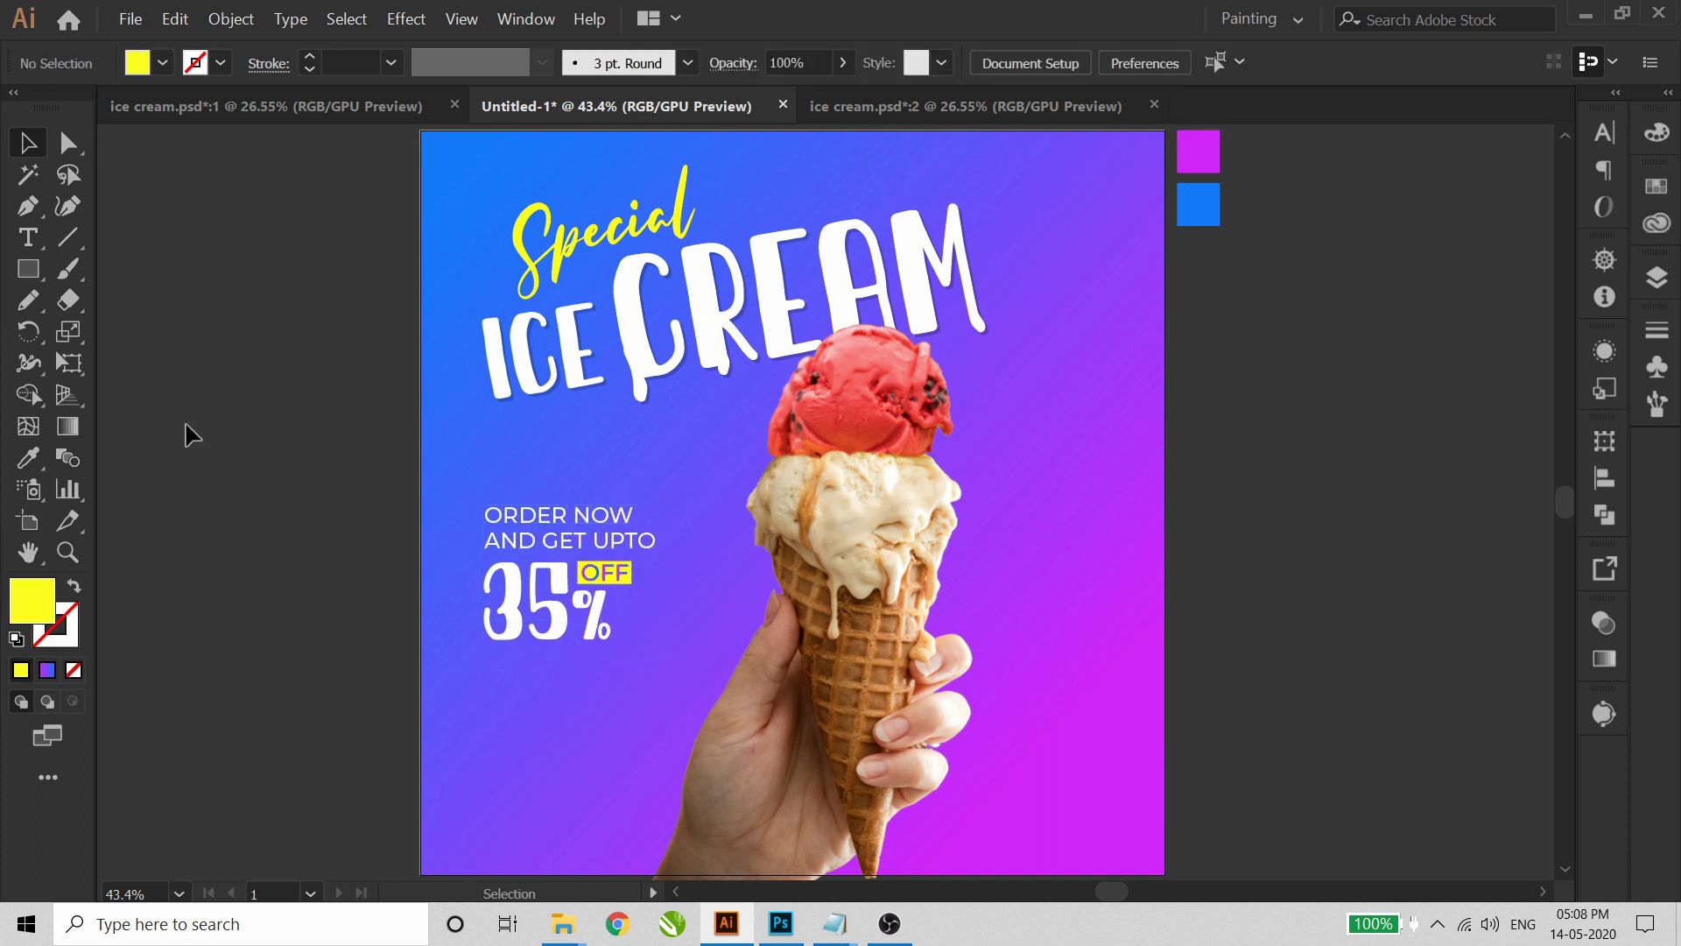
# - Start a previewed Multiply drop shadow on the cone photo and set the shadow's opacity to 25%
pyautogui.click(887, 525)
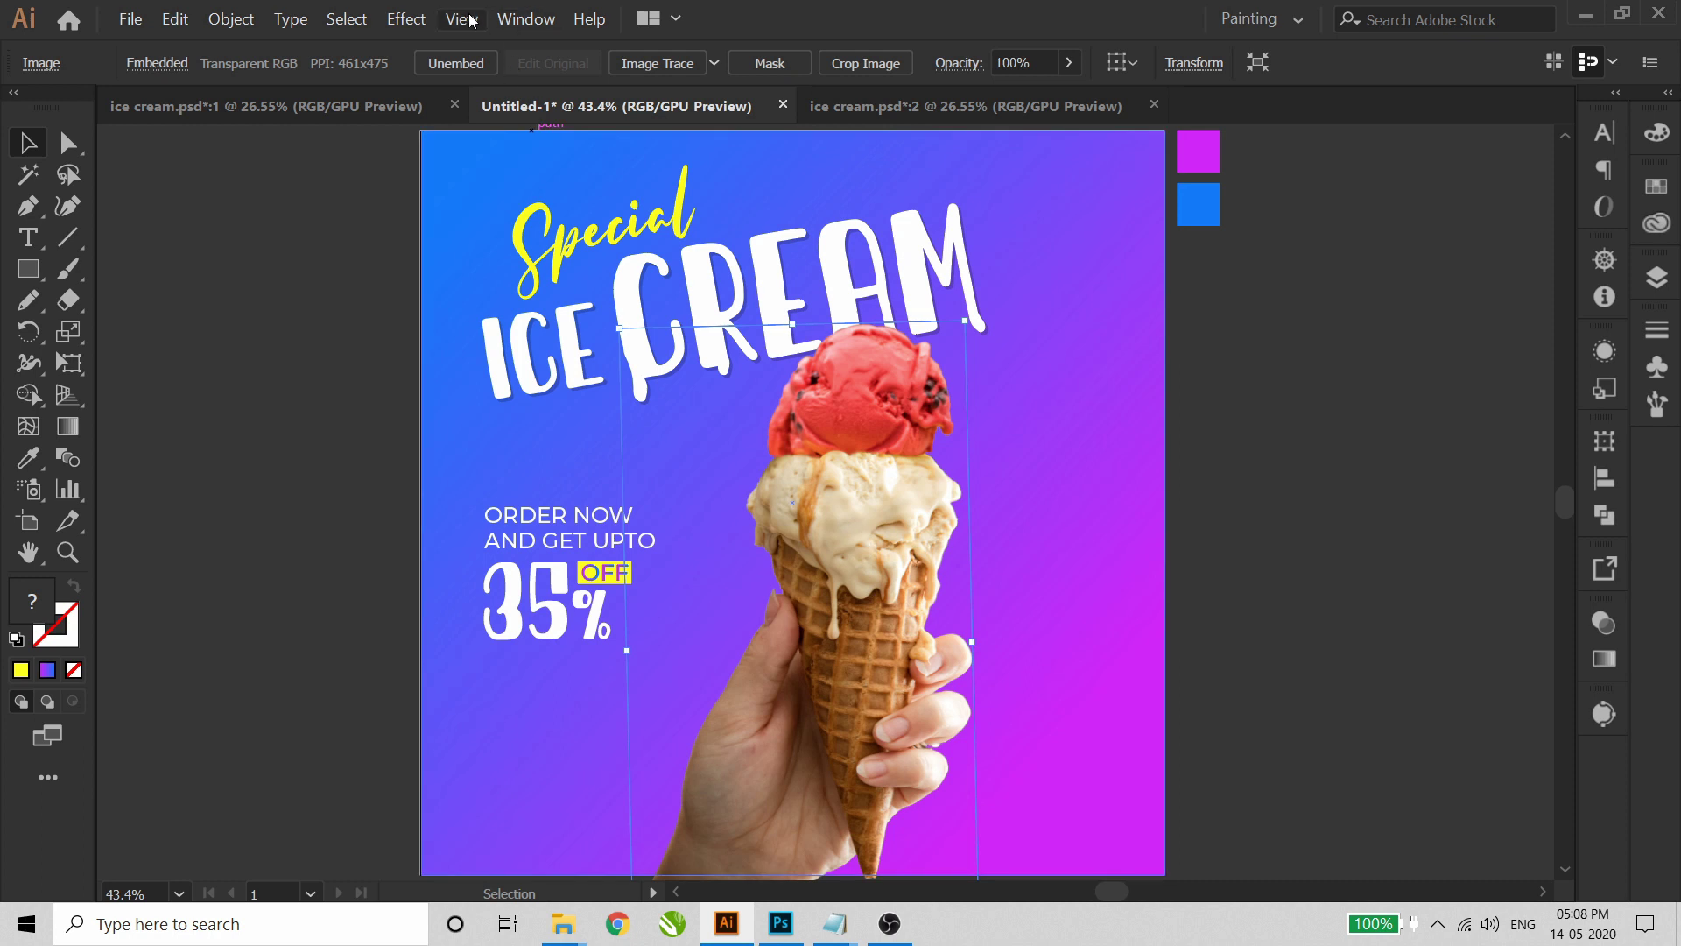
pyautogui.click(501, 22)
pyautogui.moveTo(410, 22)
pyautogui.moveTo(455, 306)
pyautogui.click(688, 304)
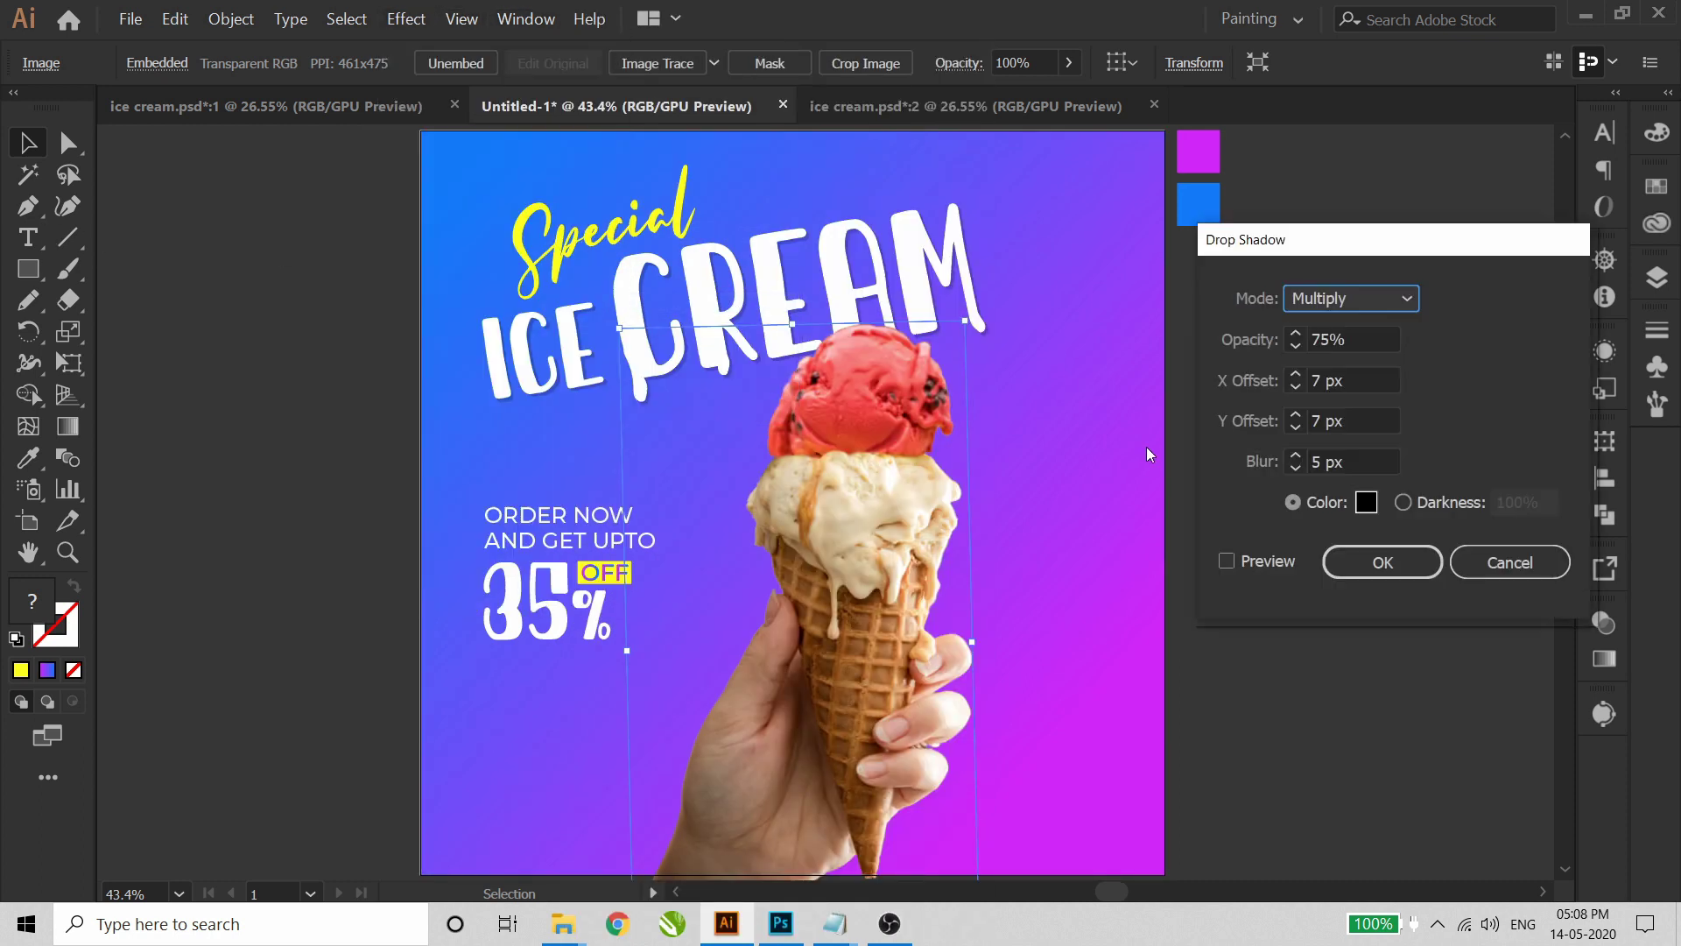
pyautogui.click(1273, 554)
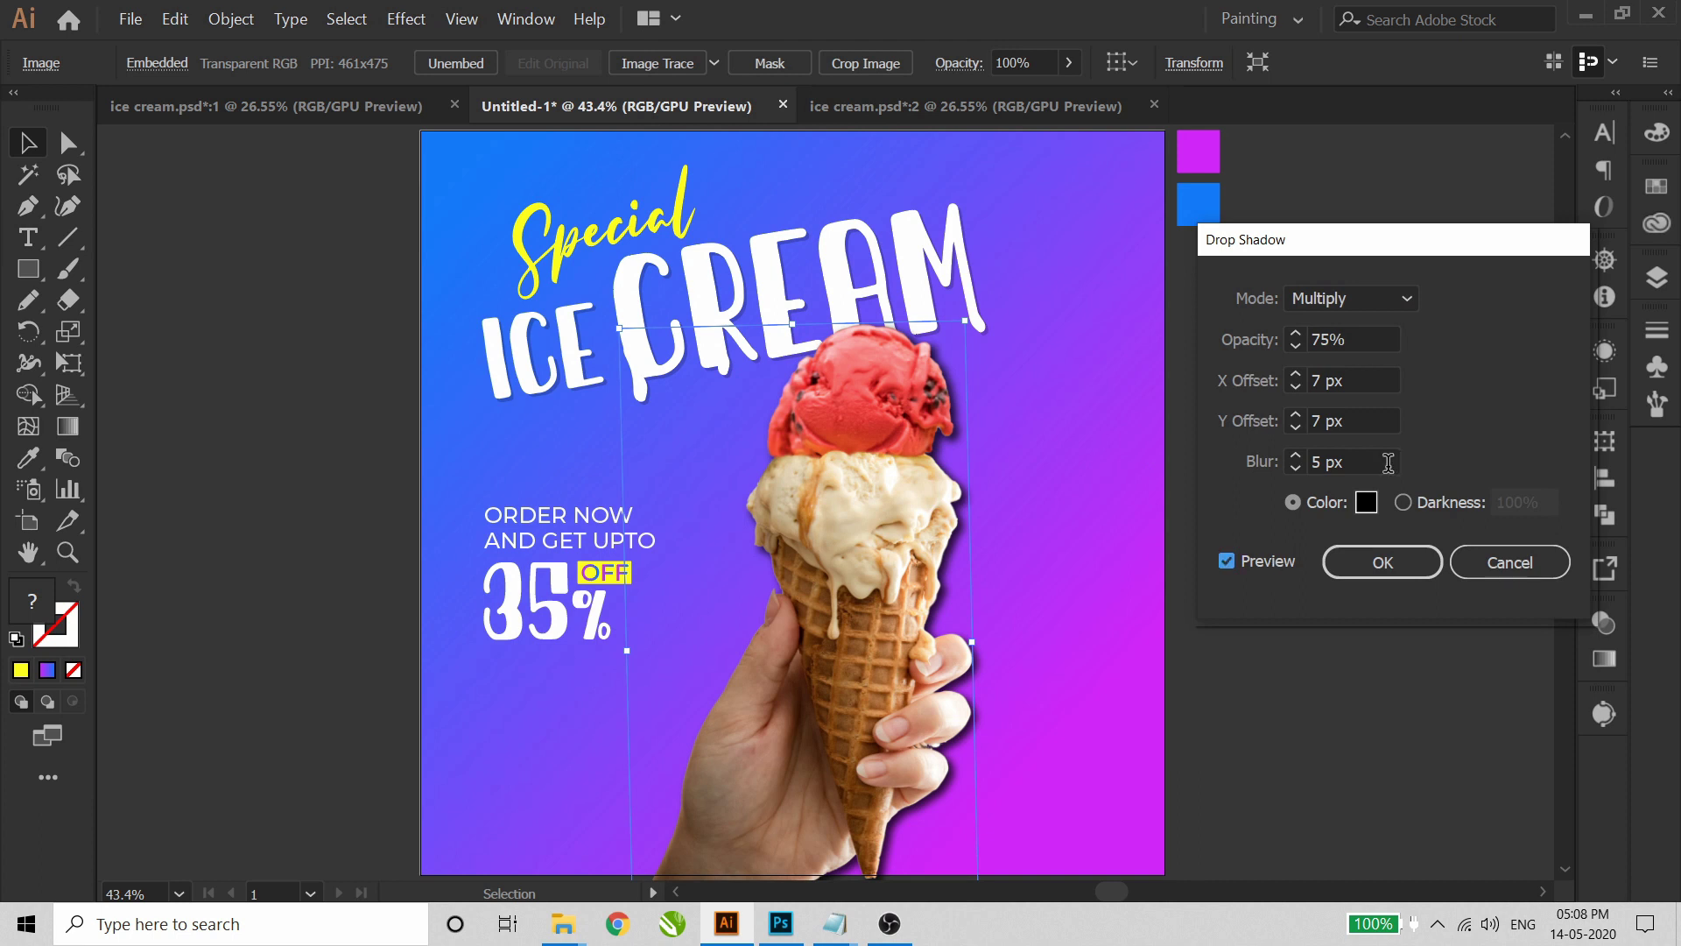
pyautogui.click(1349, 340)
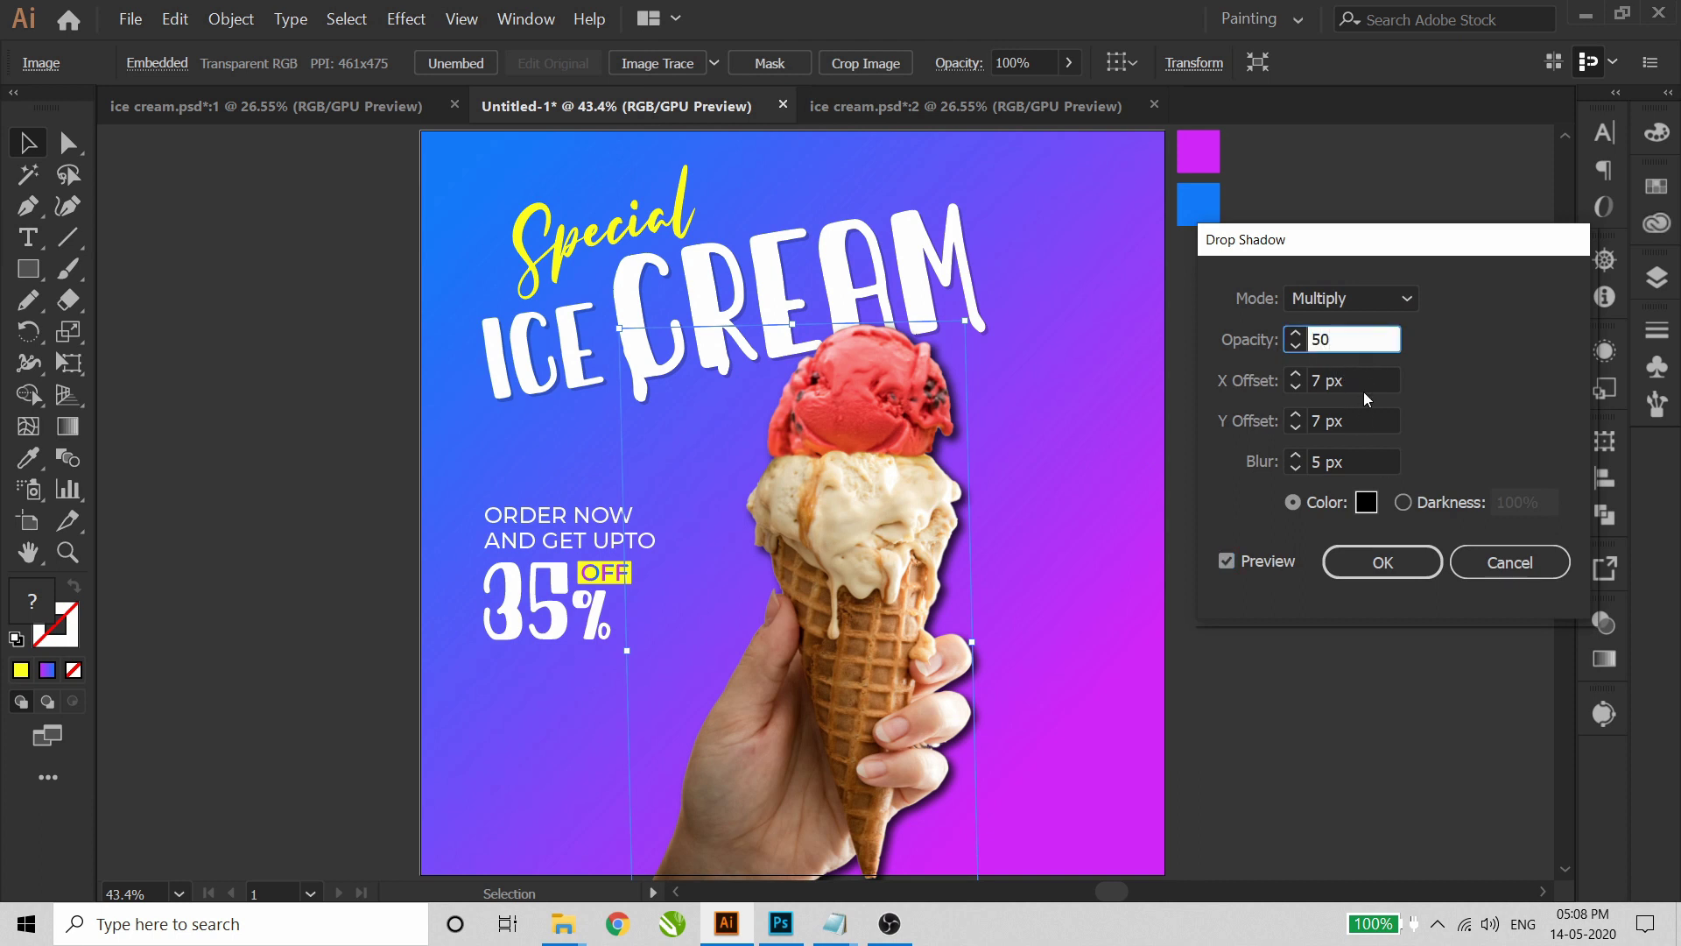
pyautogui.press('Tab')
pyautogui.click(1299, 348)
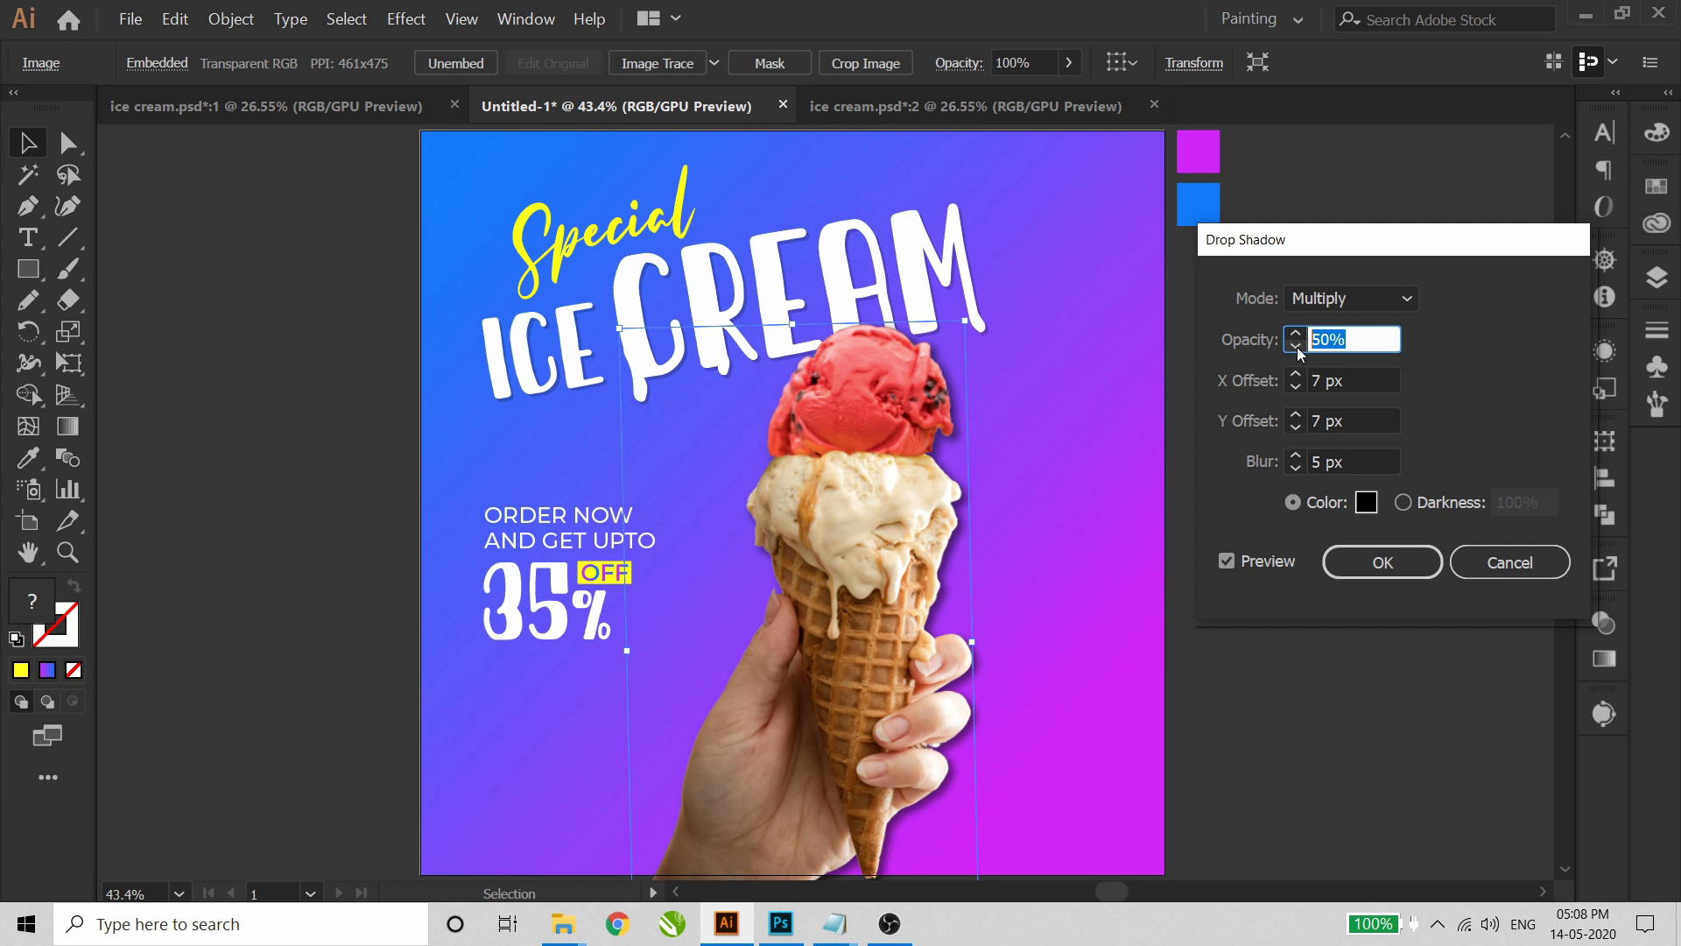
# - Set the cone shadow's X offset to 2 px, reduce its Y offset, and apply the effect
pyautogui.click(1374, 385)
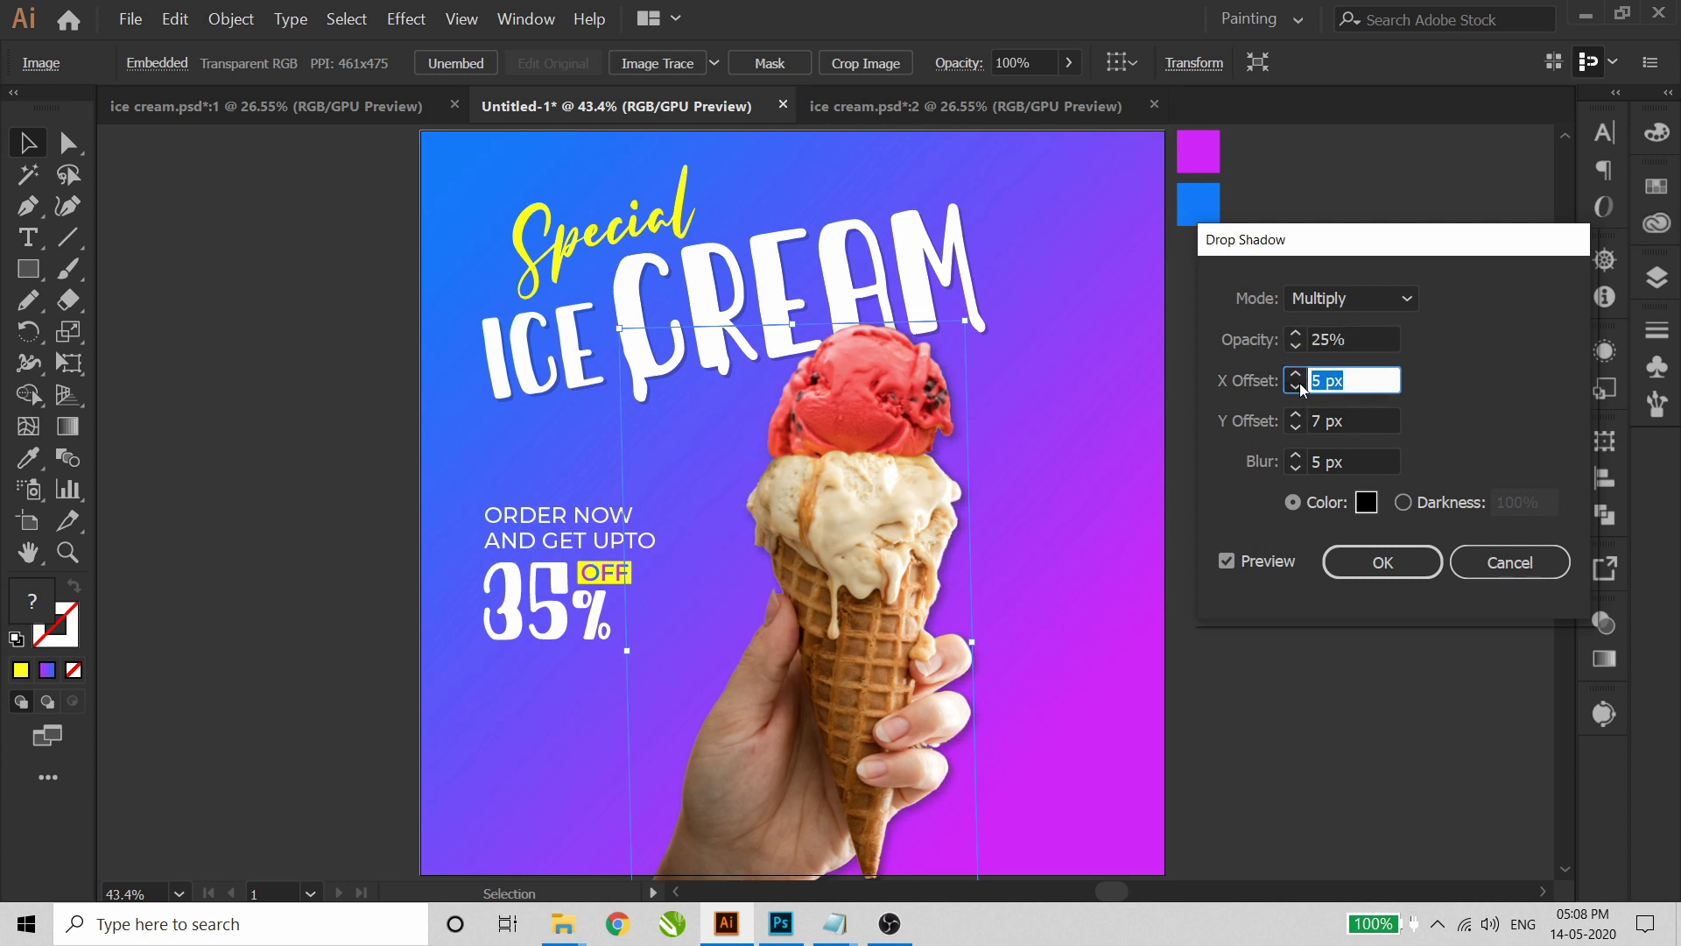
pyautogui.write('2')
pyautogui.press('Tab')
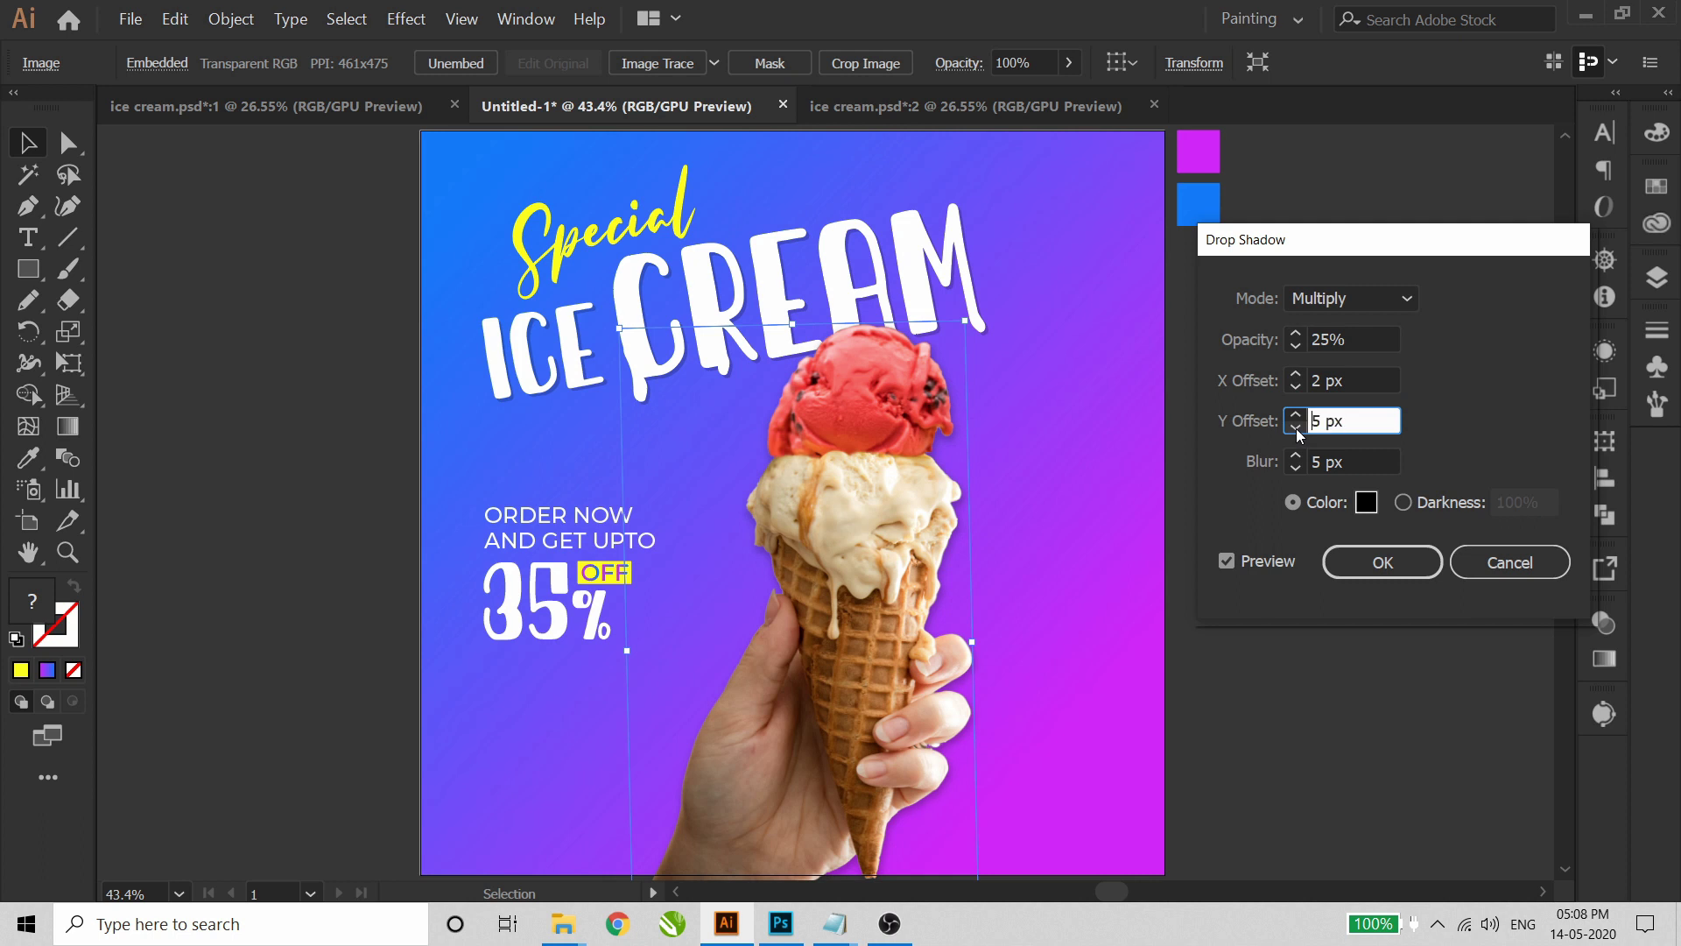
pyautogui.click(1374, 574)
pyautogui.click(1253, 530)
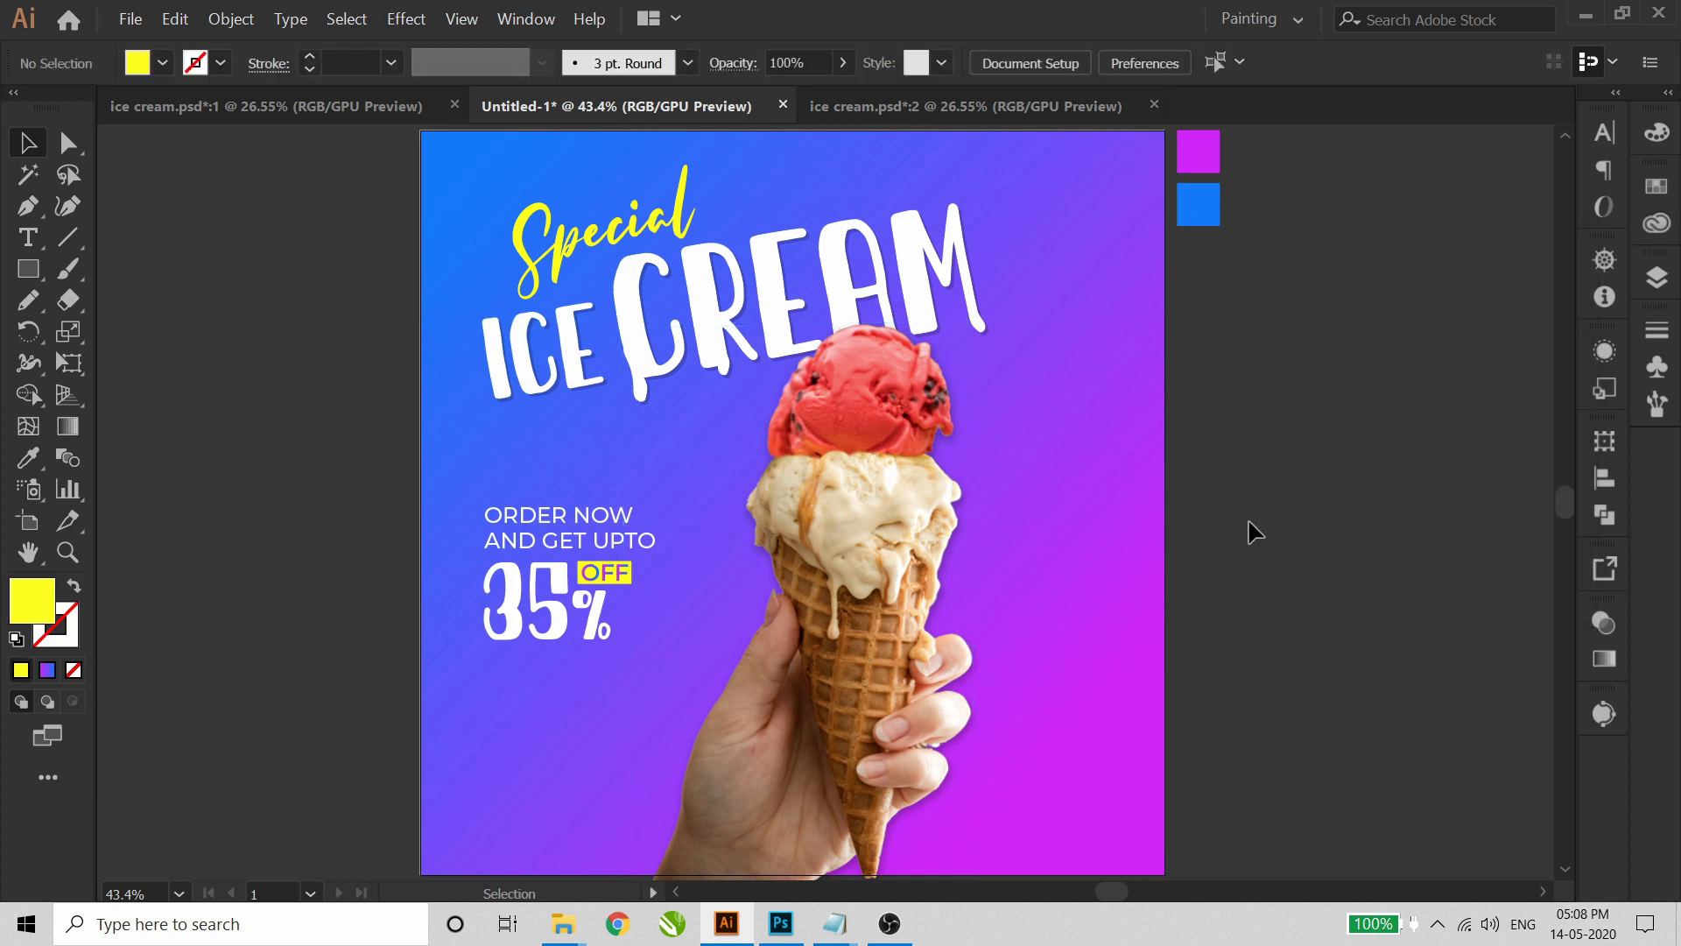
# - Switch to the TEXT file in Notepad, copy the word "ORDER", and return to the poster
pyautogui.hscroll(-2, 1234, 508)
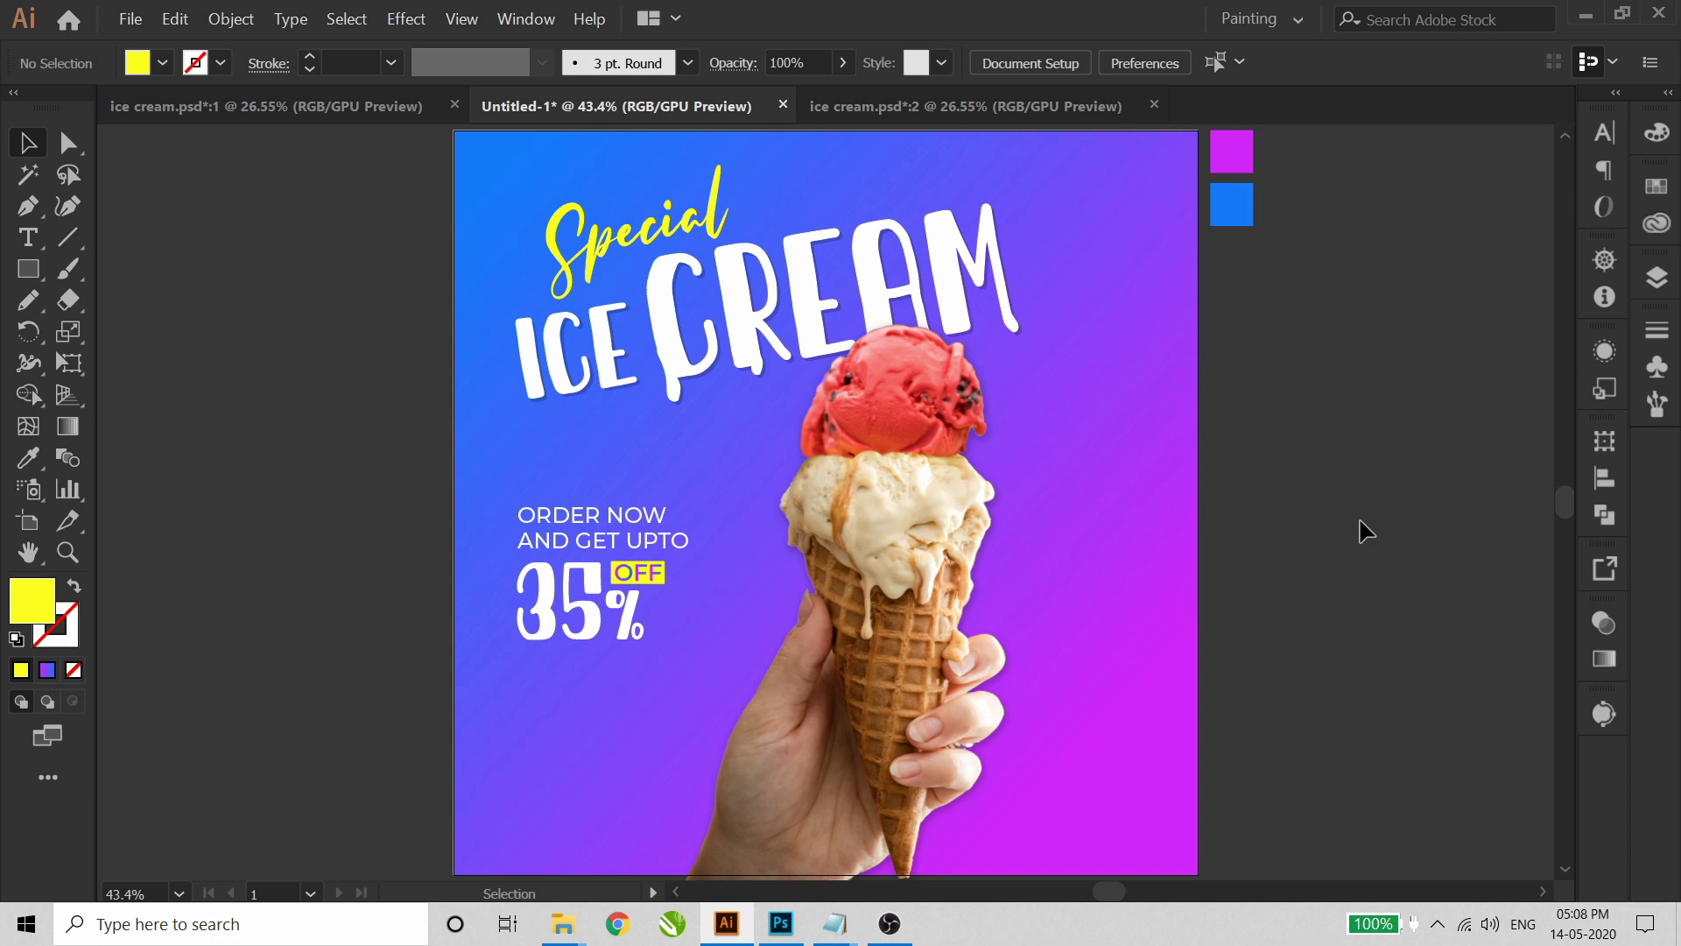
pyautogui.moveTo(849, 919)
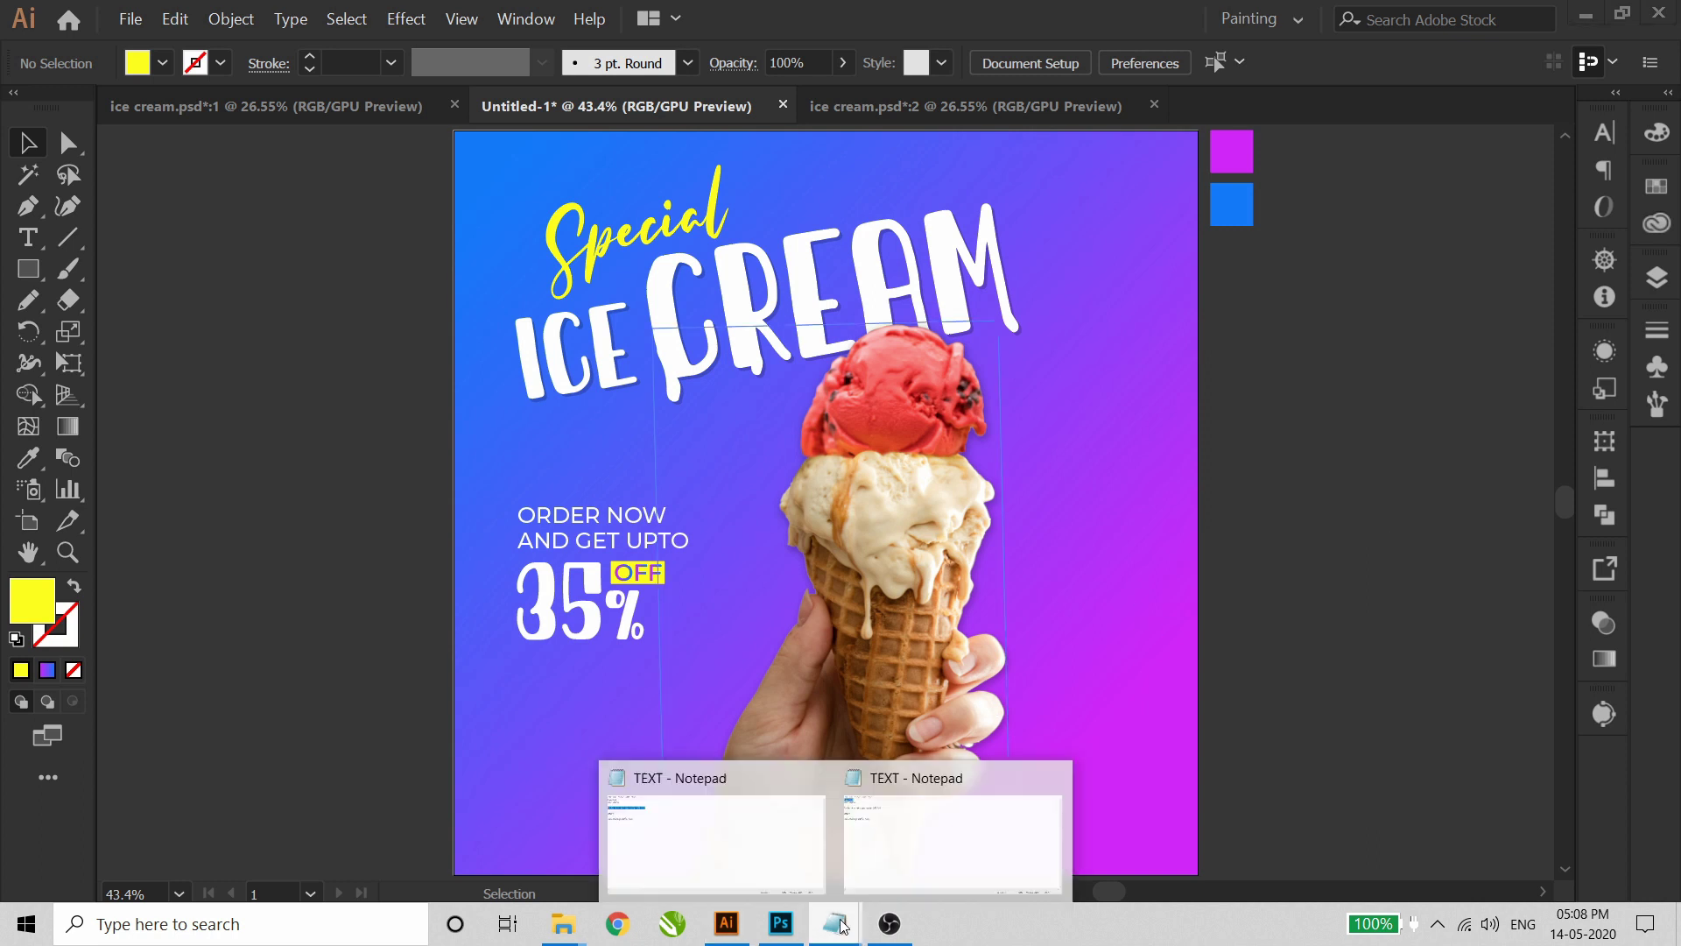
pyautogui.click(770, 831)
pyautogui.moveTo(144, 293); pyautogui.dragTo(98, 291)
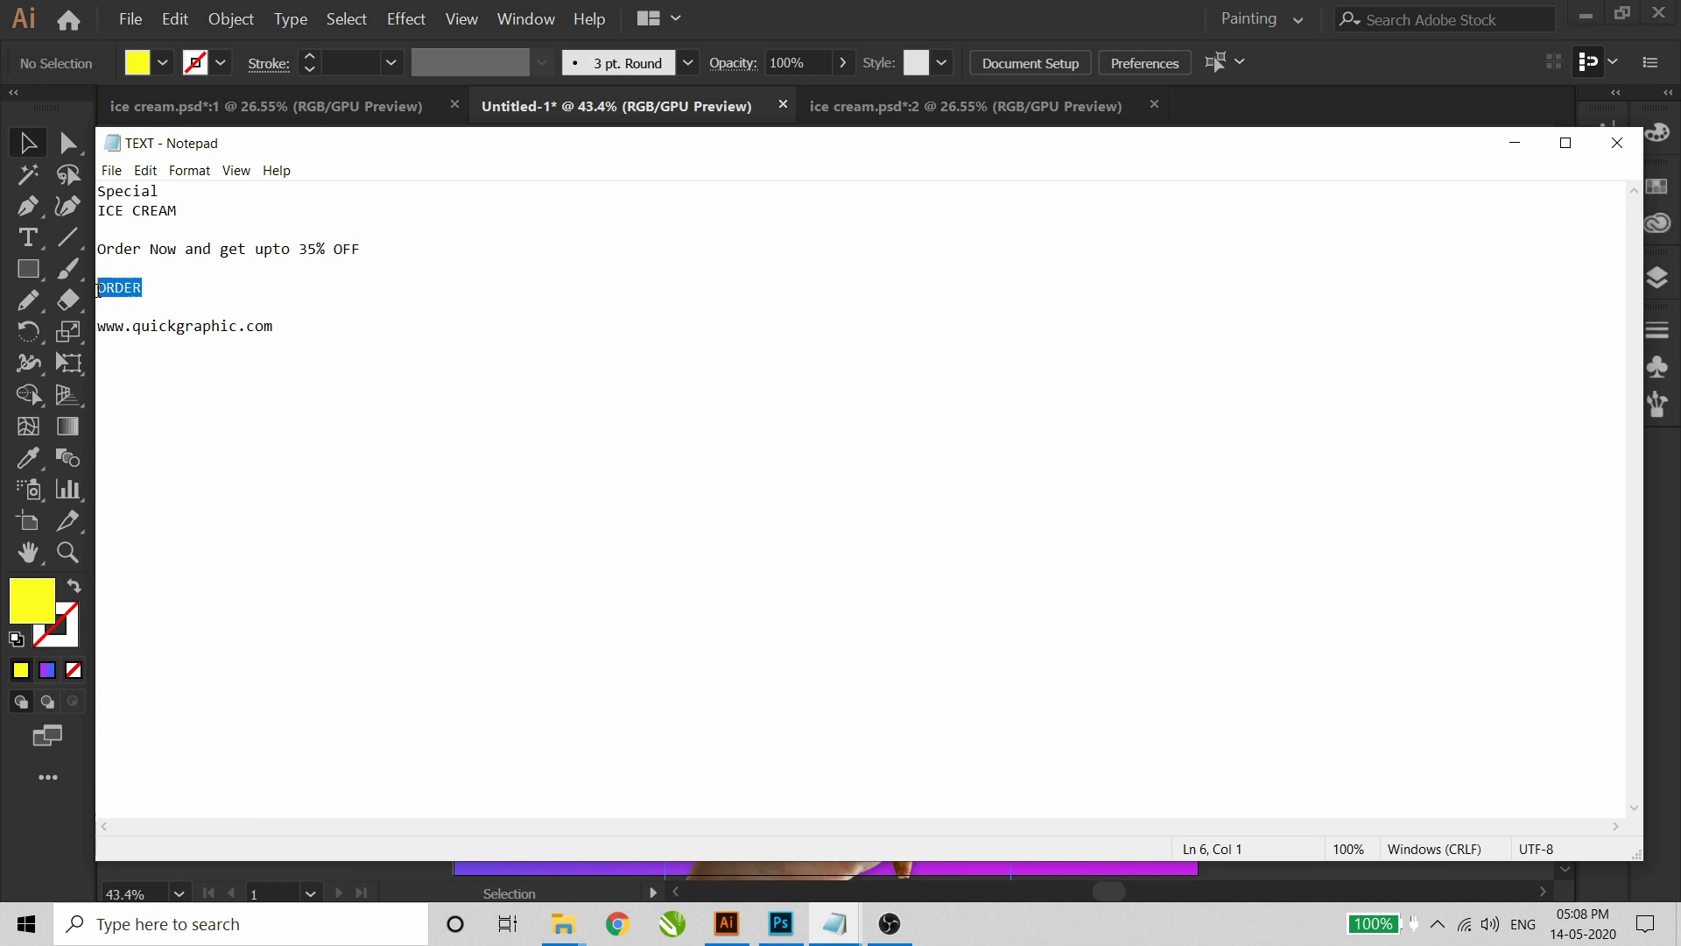
pyautogui.click(1515, 144)
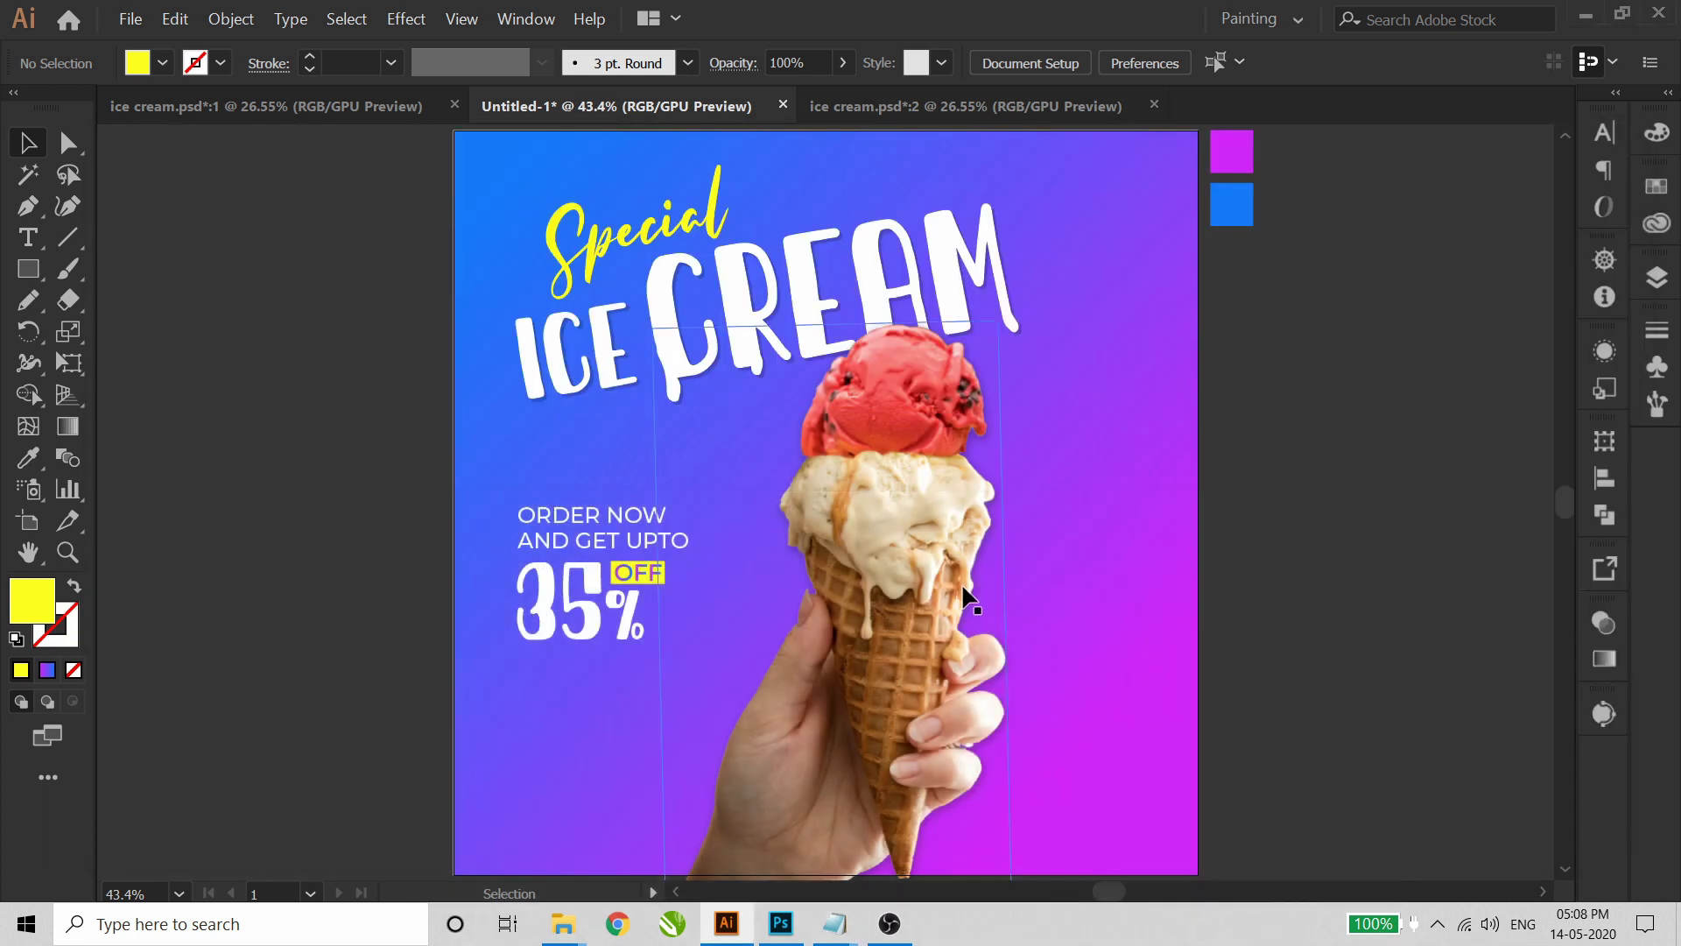
# - Nudge the offer text group up slightly to free space beneath it
pyautogui.click(603, 620)
pyautogui.hotkey('shift', 'Up')
pyautogui.hotkey('shift', 'Up')
pyautogui.hotkey('shift', 'Up')
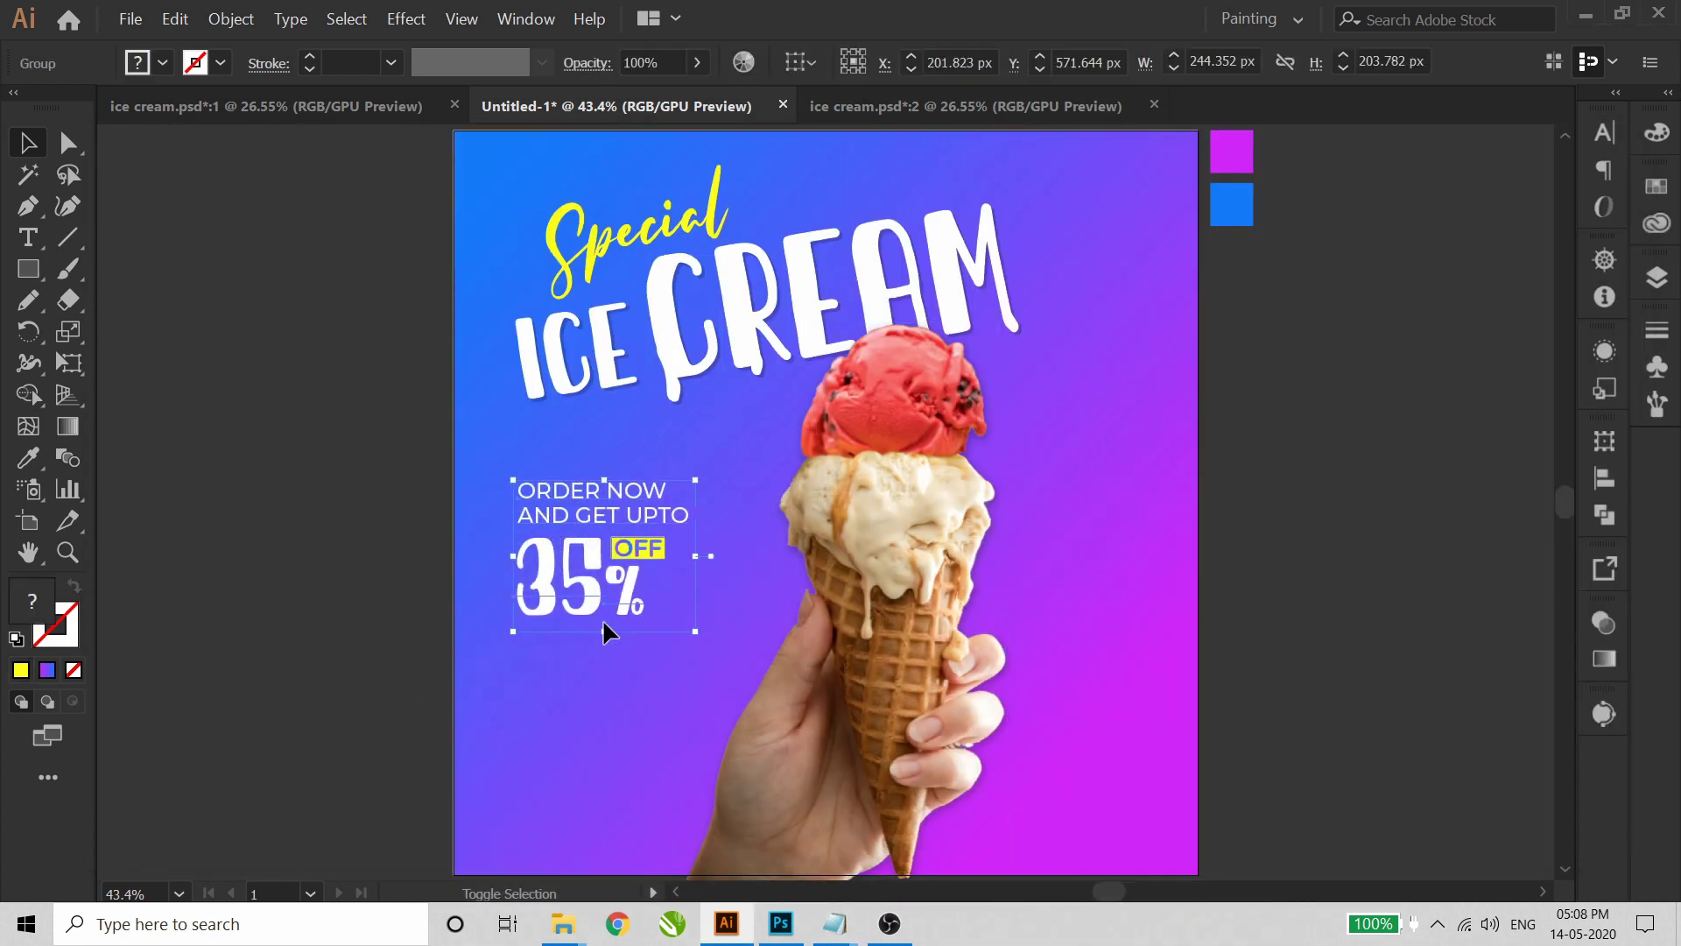
pyautogui.click(388, 593)
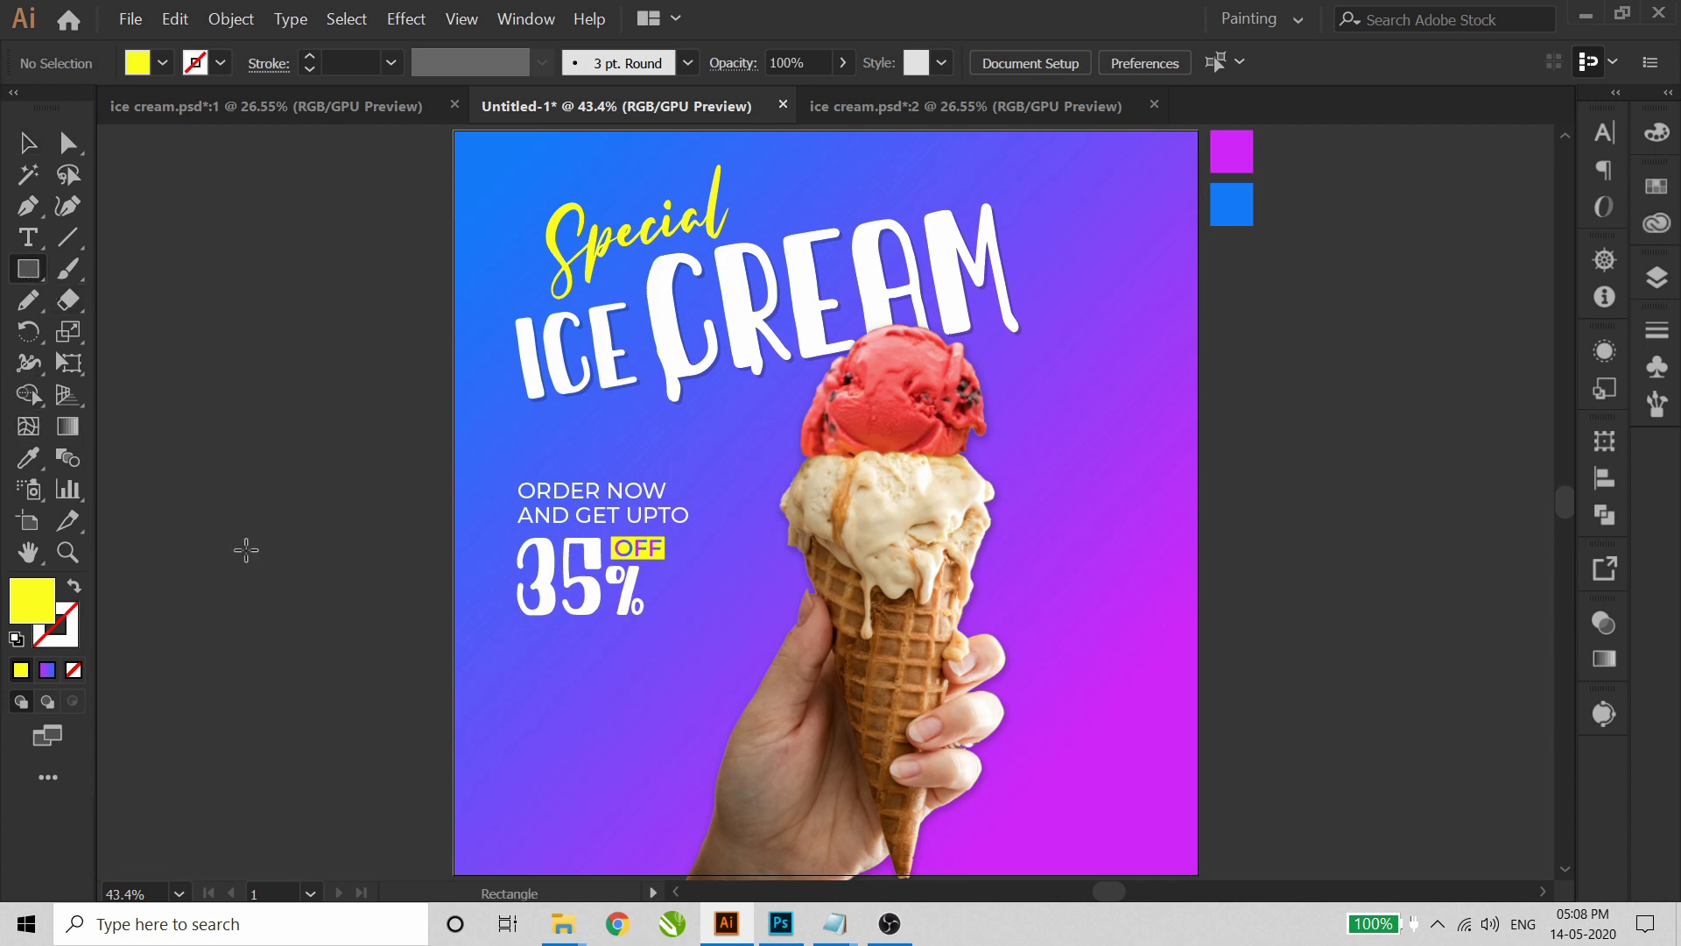
# - Set the font for new text to Montserrat Medium
pyautogui.click(28, 245)
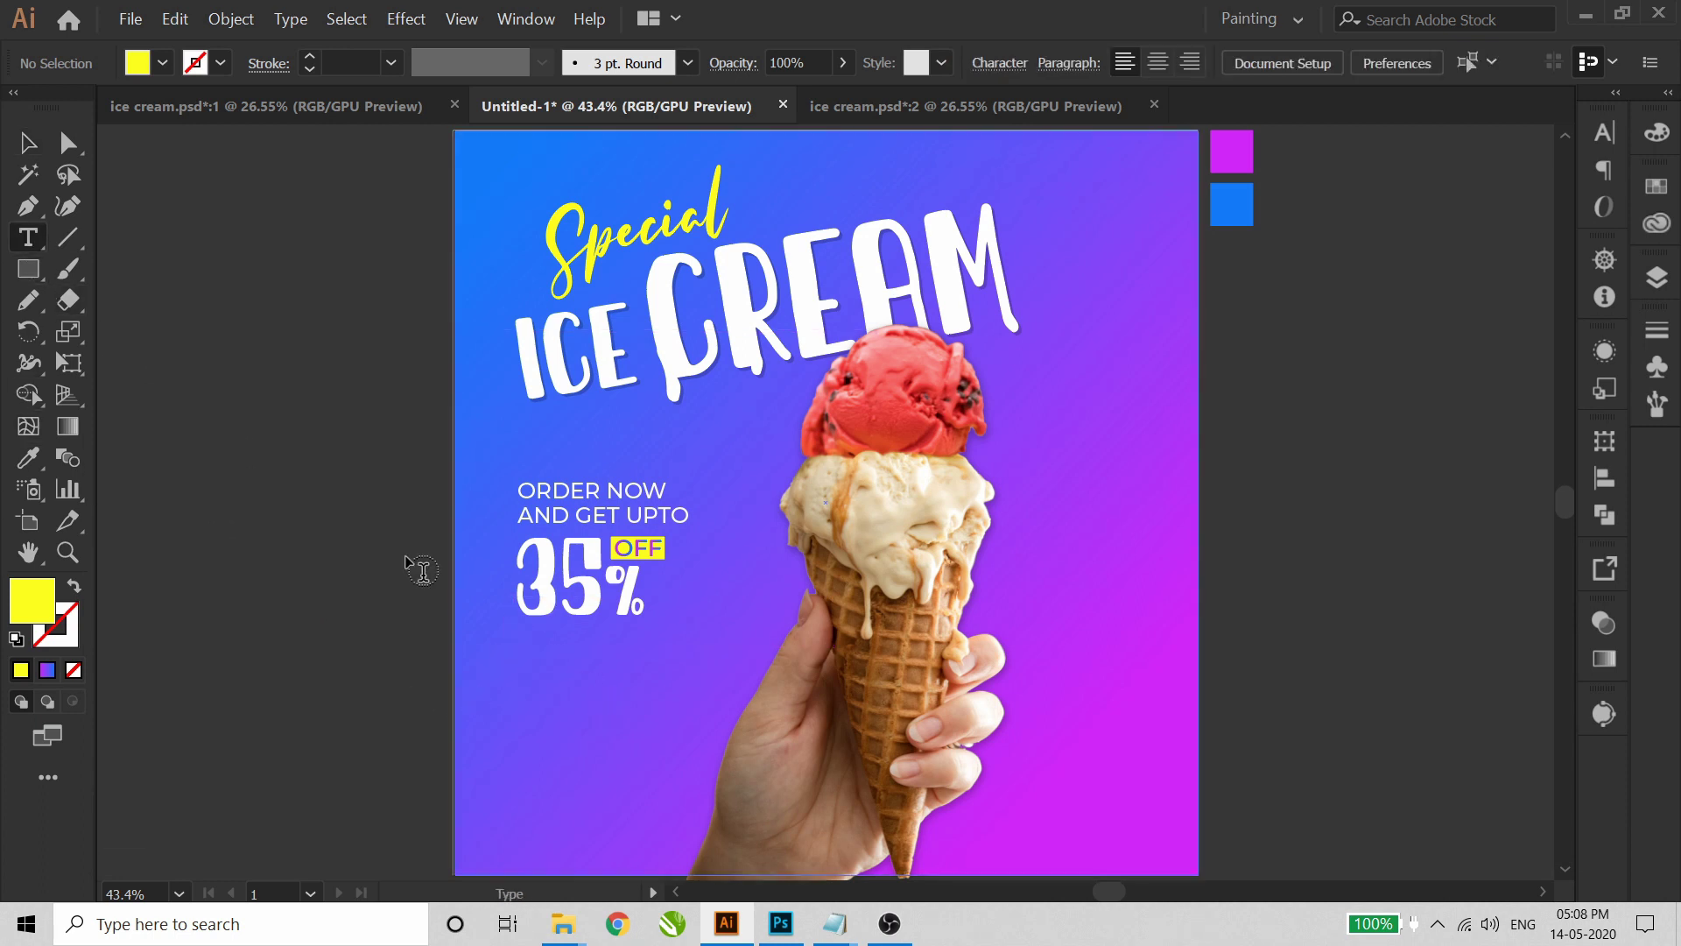
pyautogui.press('v')
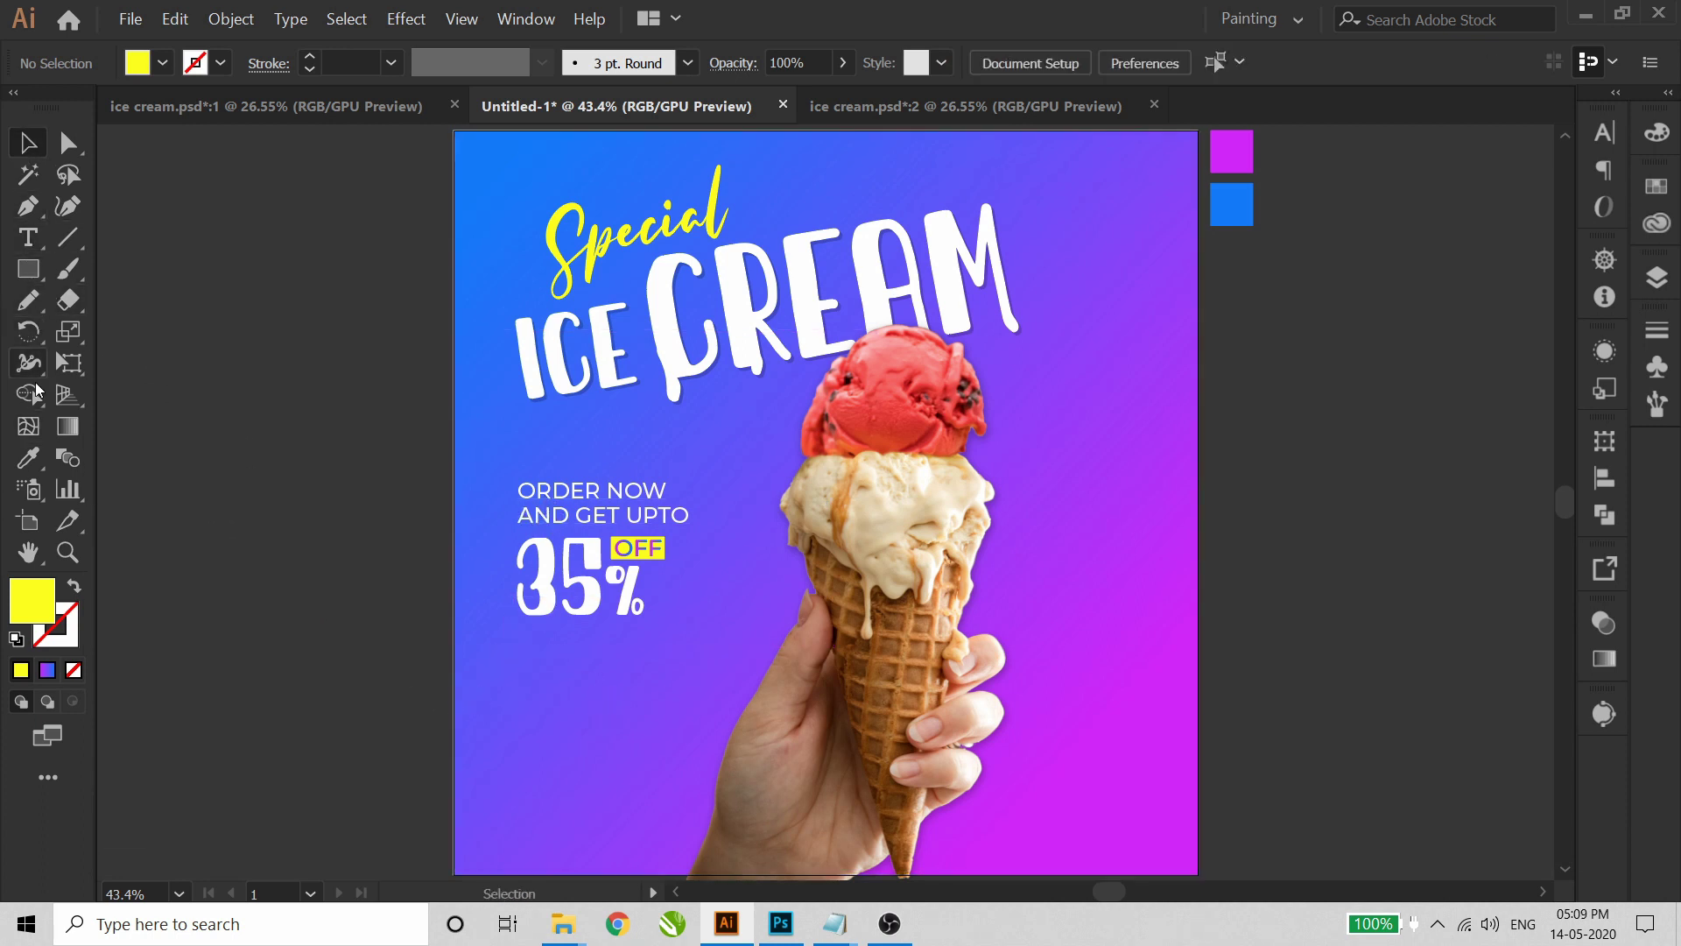
pyautogui.click(28, 244)
pyautogui.click(1605, 134)
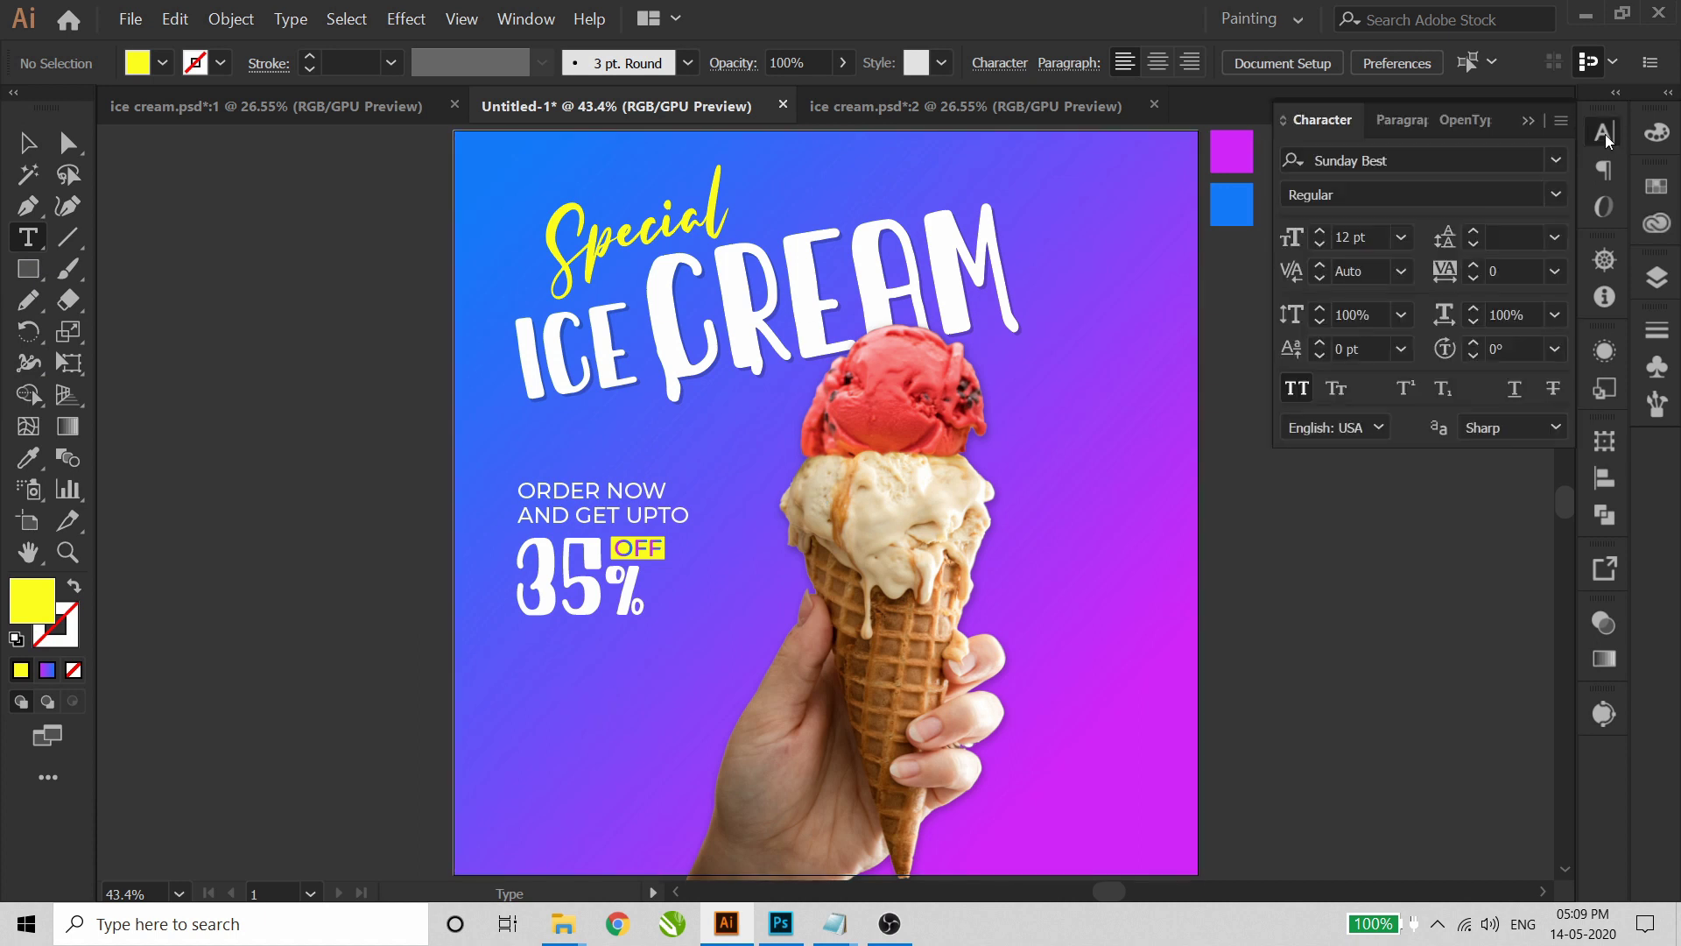
pyautogui.click(1554, 163)
pyautogui.write('MON')
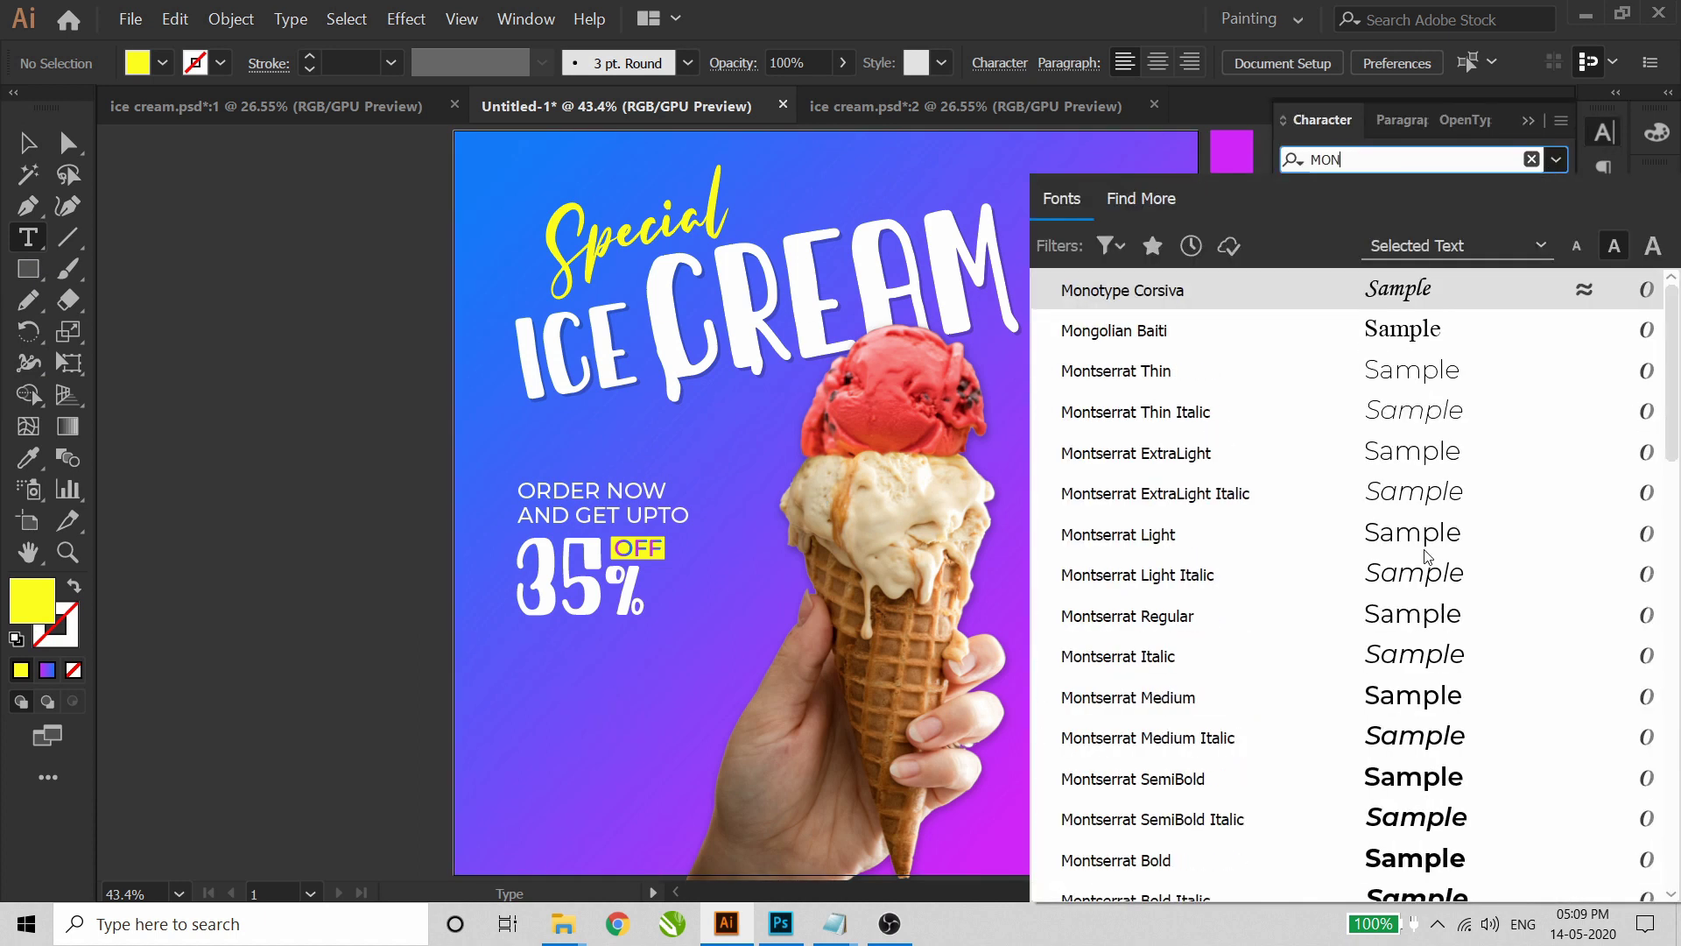
pyautogui.click(1386, 697)
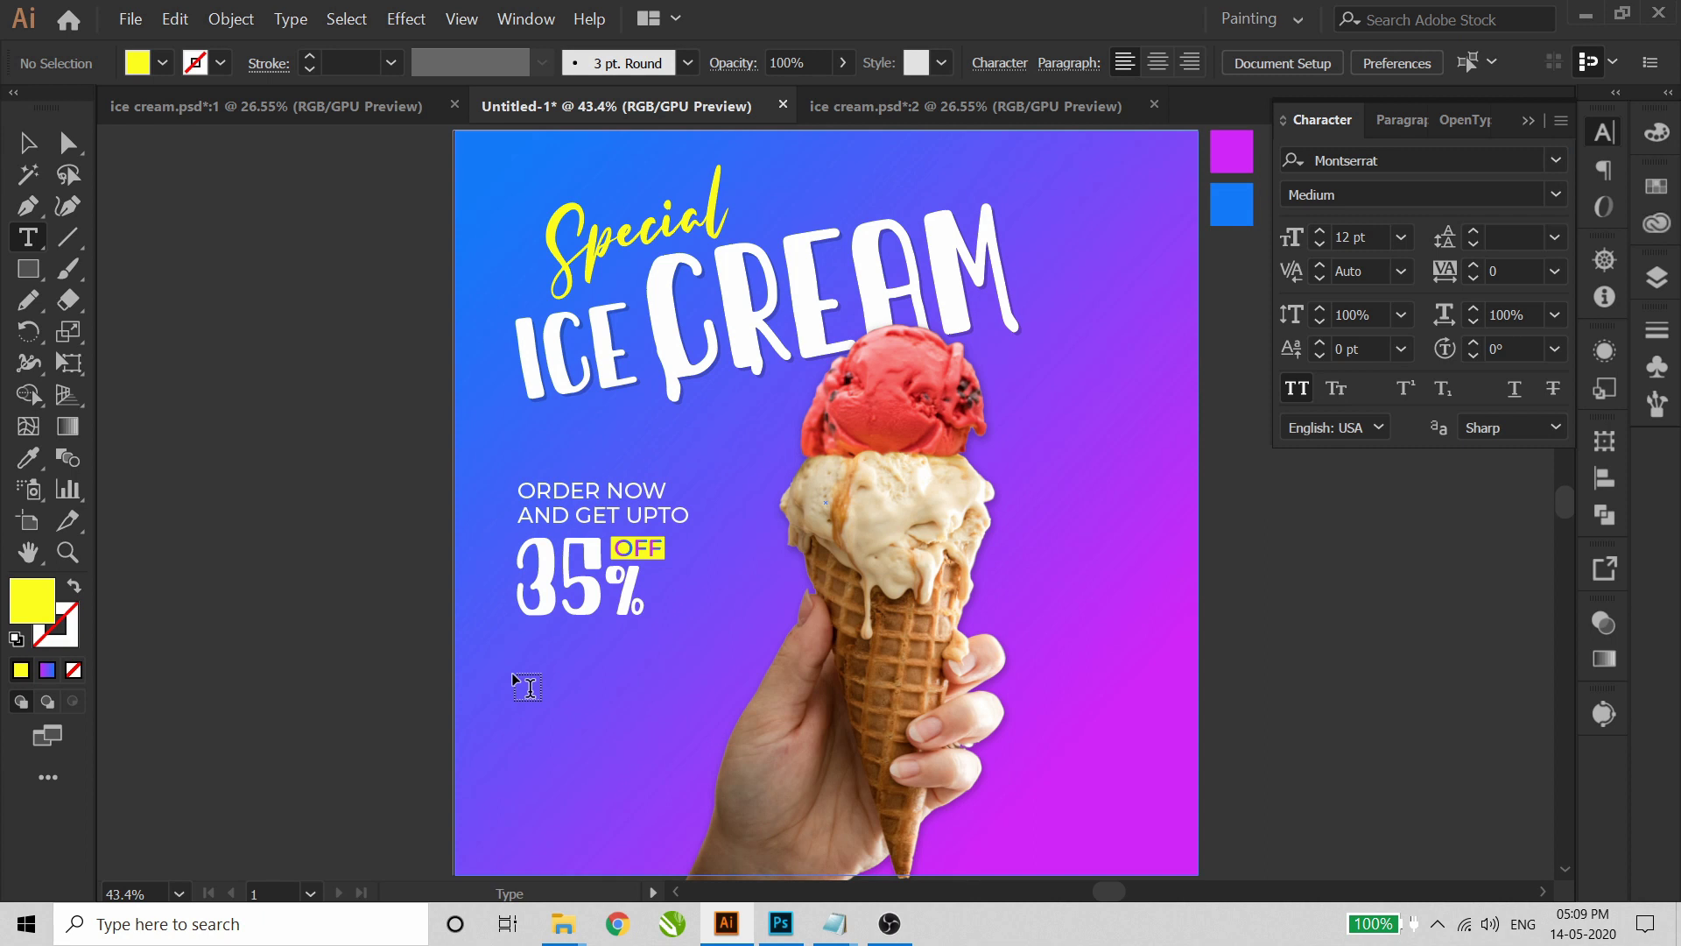
# - Place the copied text "ORDER" below the 35% offer and enlarge it to about 32 pt
pyautogui.click(511, 672)
pyautogui.click(28, 143)
pyautogui.moveTo(549, 679); pyautogui.dragTo(608, 717)
pyautogui.press('z')
pyautogui.moveTo(900, 804); pyautogui.dragTo(900, 804)
pyautogui.press('v')
pyautogui.moveTo(629, 637); pyautogui.dragTo(663, 629)
# - Draw a black rectangle about 149 by 47 px below the 35% offer and round its corners
pyautogui.press('z')
pyautogui.moveTo(380, 338); pyautogui.dragTo(974, 778)
pyautogui.press('v')
pyautogui.moveTo(40, 261); pyautogui.dragTo(90, 277)
pyautogui.moveTo(521, 532); pyautogui.dragTo(884, 648)
pyautogui.press('v')
pyautogui.moveTo(536, 549); pyautogui.dragTo(617, 503)
pyautogui.click(737, 678)
# - Fill the "ORDER" text with white and position it over the black rounded rectangle
pyautogui.click(613, 601)
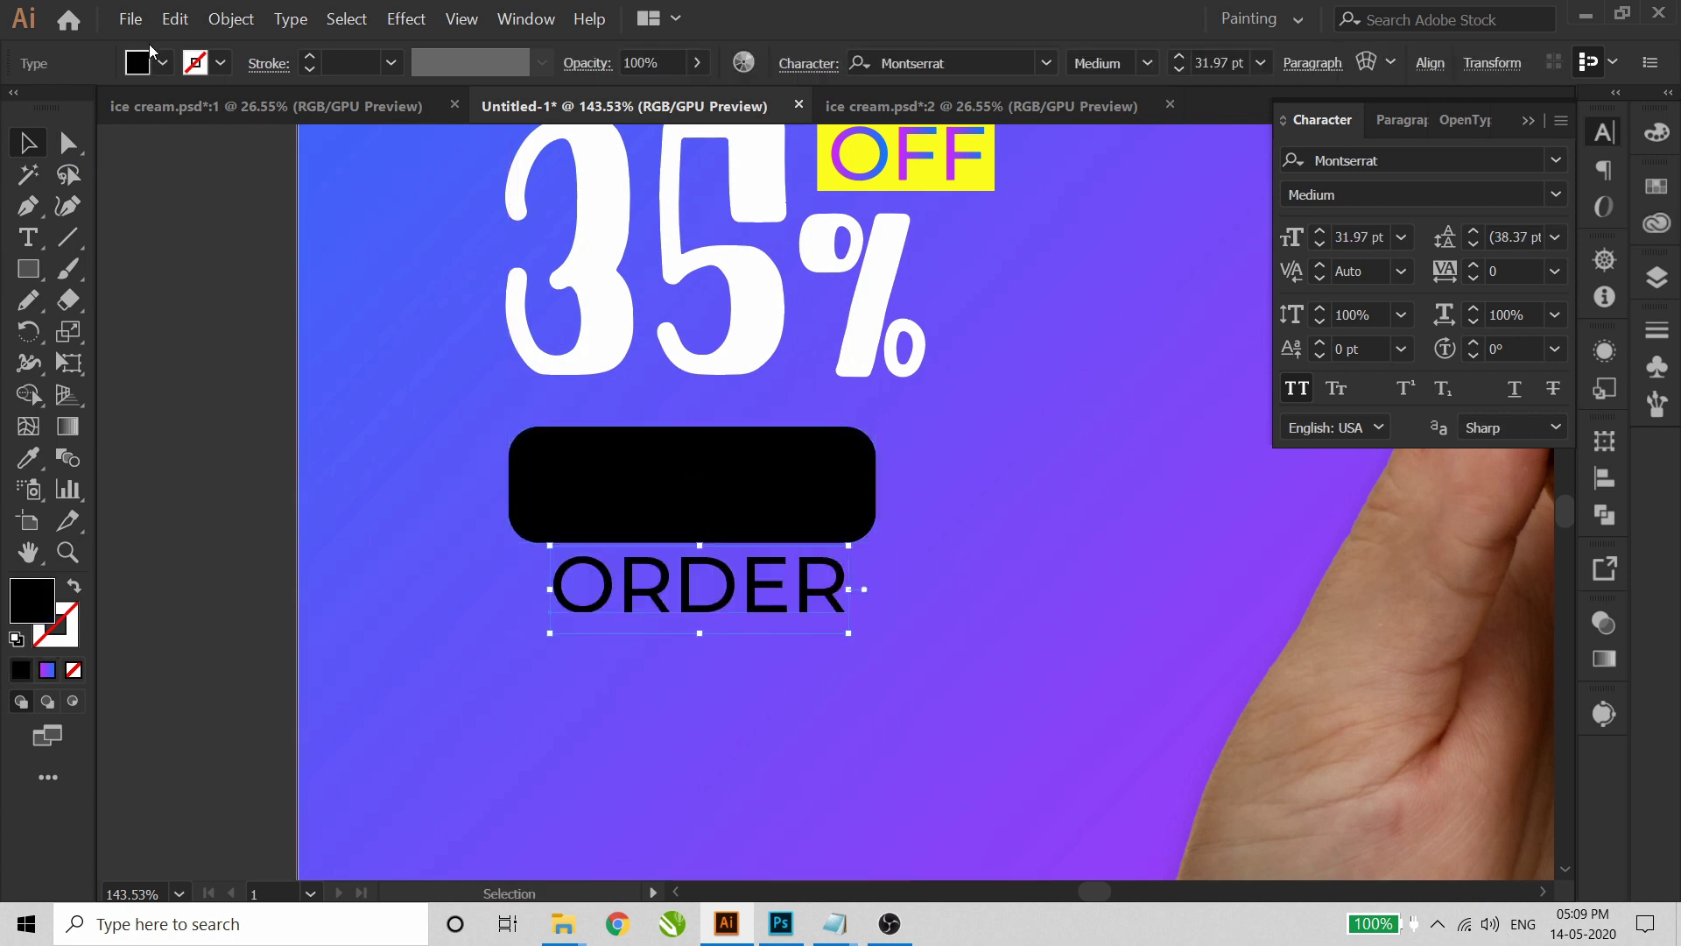
pyautogui.click(162, 63)
pyautogui.click(54, 107)
pyautogui.click(608, 580)
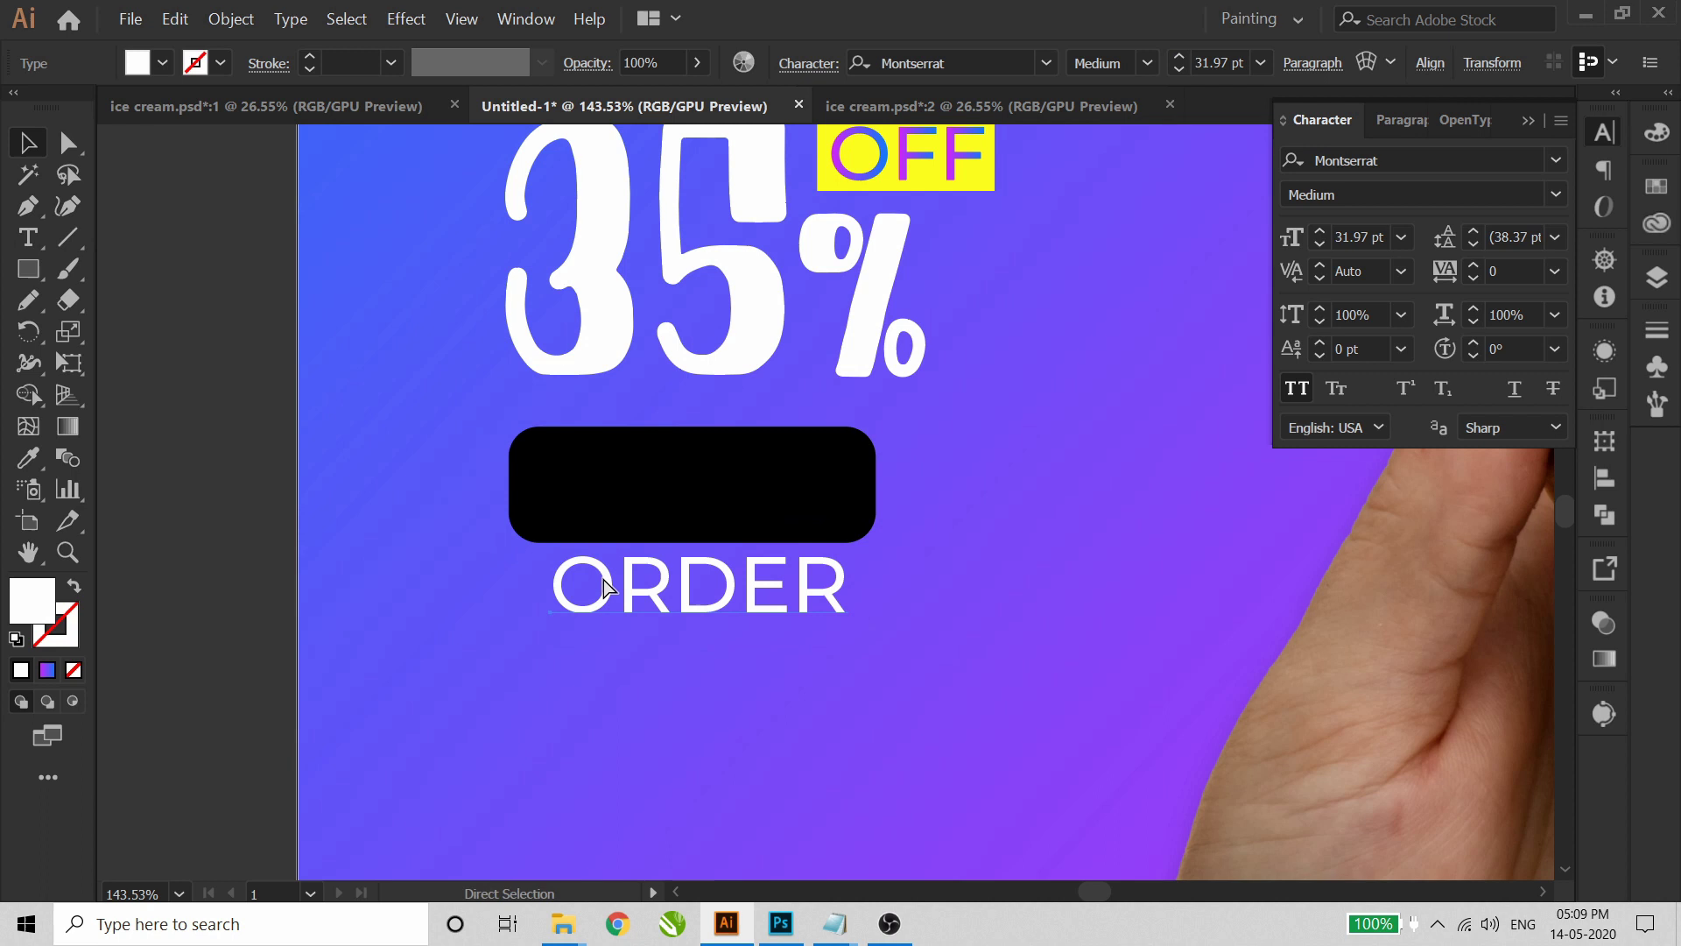
pyautogui.moveTo(664, 523); pyautogui.dragTo(667, 585)
pyautogui.click(663, 584)
# - Reduce the "ORDER" text to about 28 pt and center it within the black rounded rectangle
pyautogui.press('z')
pyautogui.moveTo(462, 492); pyautogui.dragTo(967, 670)
pyautogui.press('v')
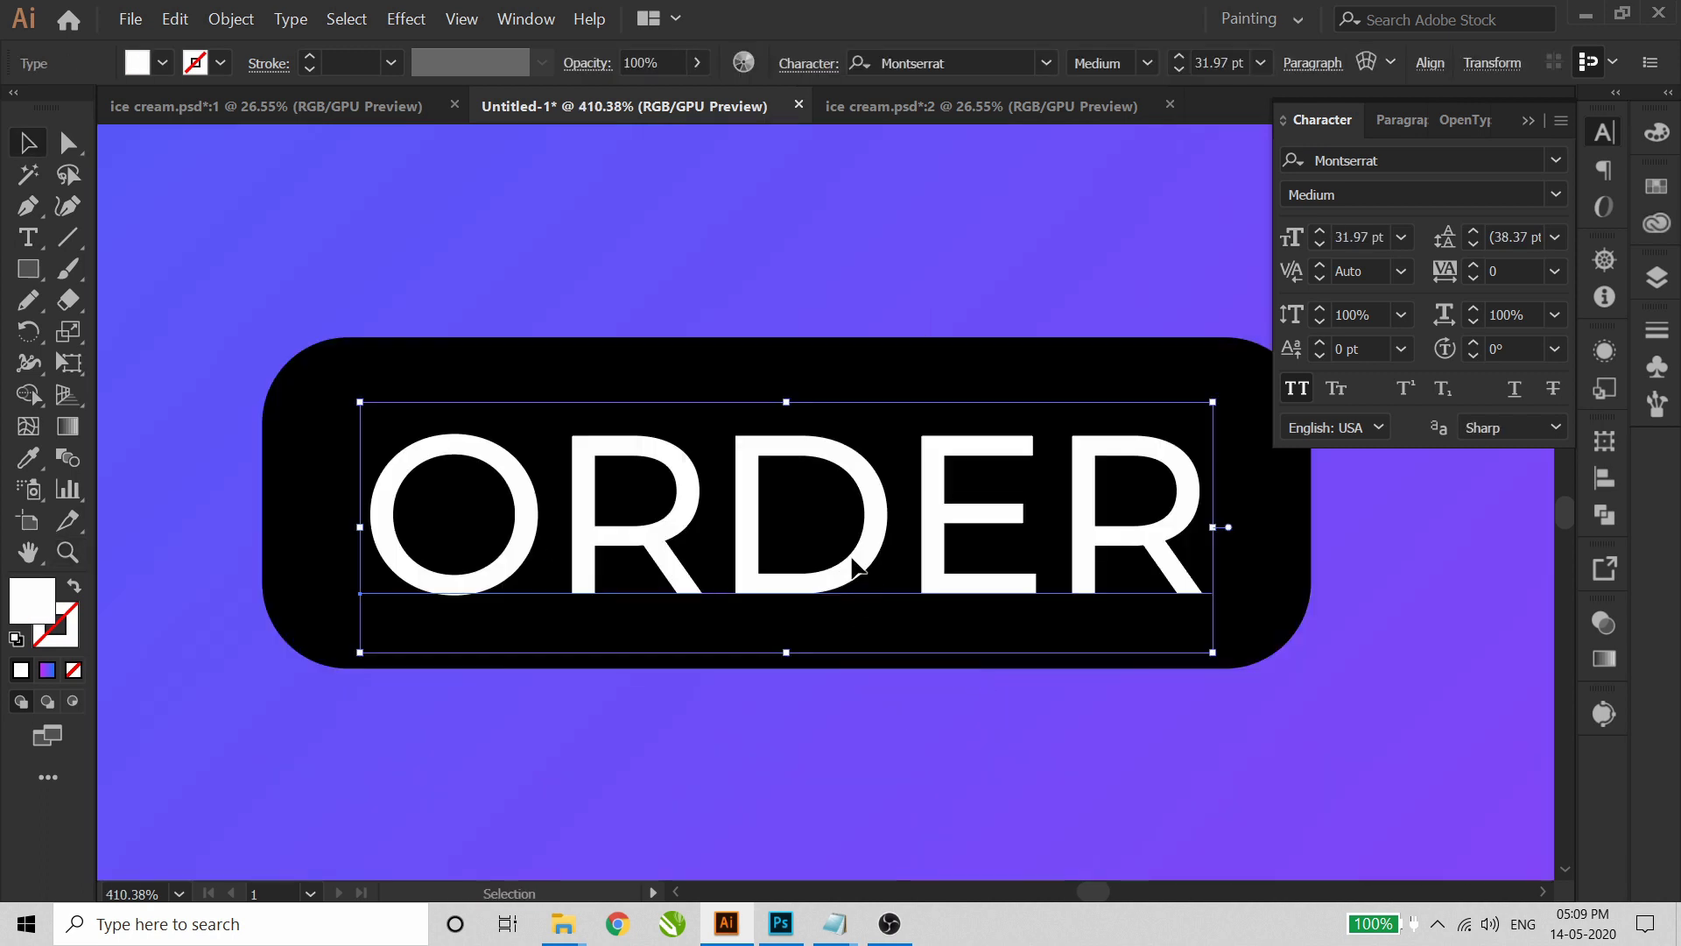
pyautogui.moveTo(1211, 650); pyautogui.dragTo(1163, 632)
pyautogui.moveTo(1049, 530)
pyautogui.mouseDown()
pyautogui.moveTo(1066, 537)
pyautogui.moveTo(1050, 522)
pyautogui.mouseUp()
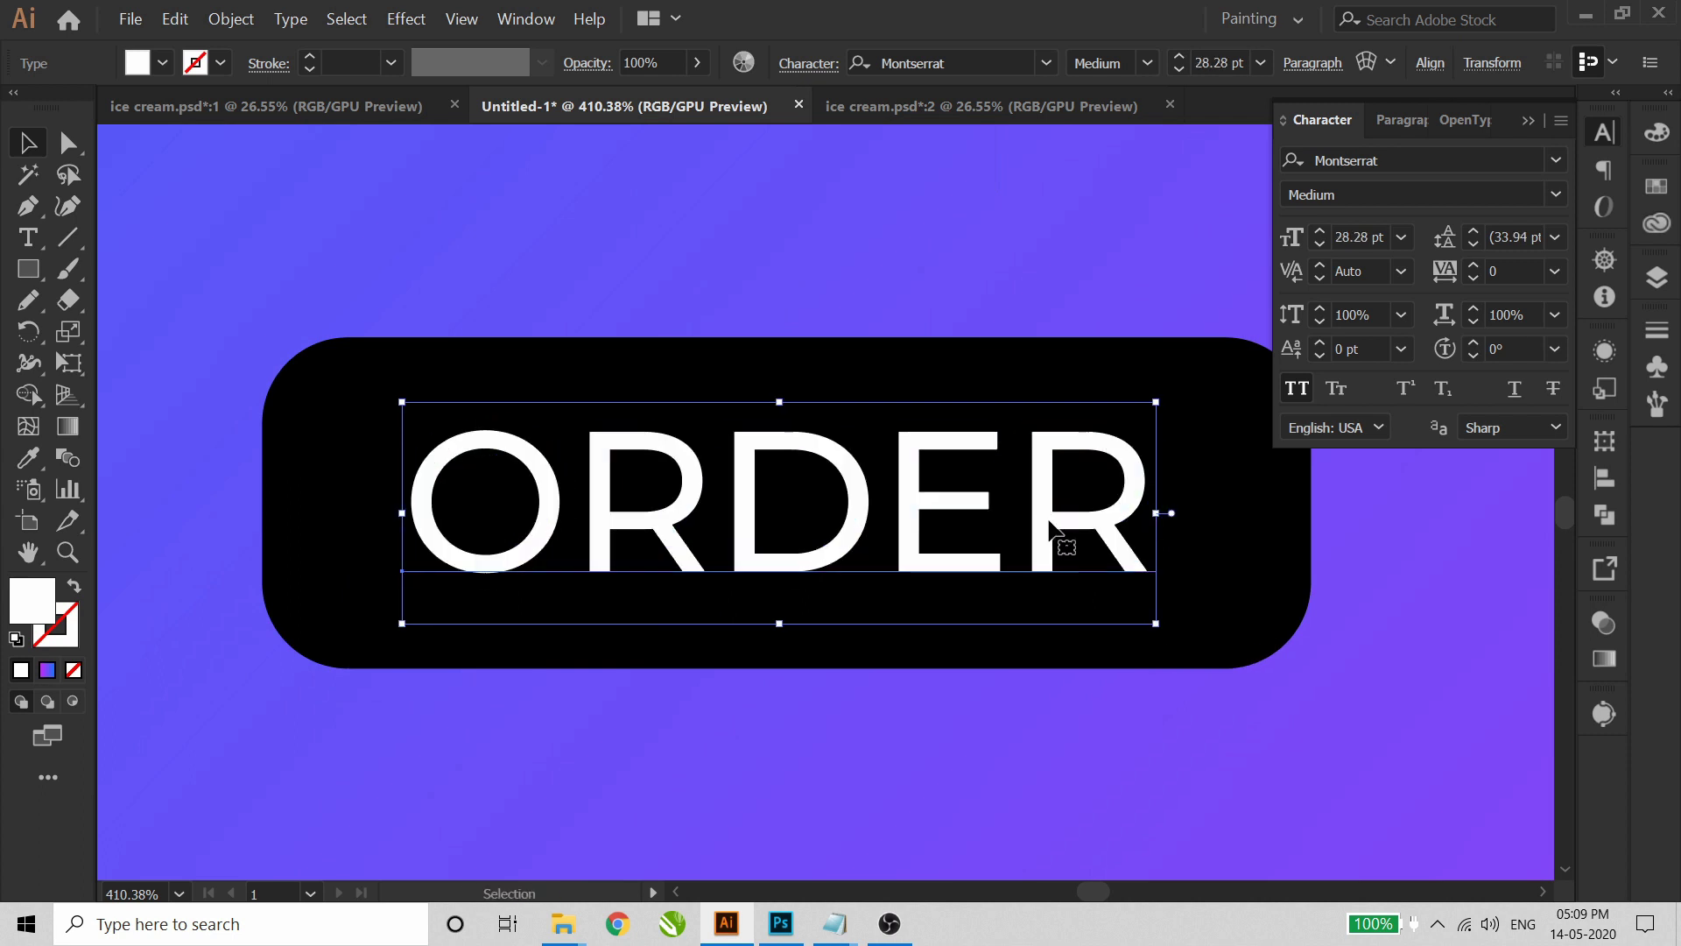
pyautogui.click(1069, 683)
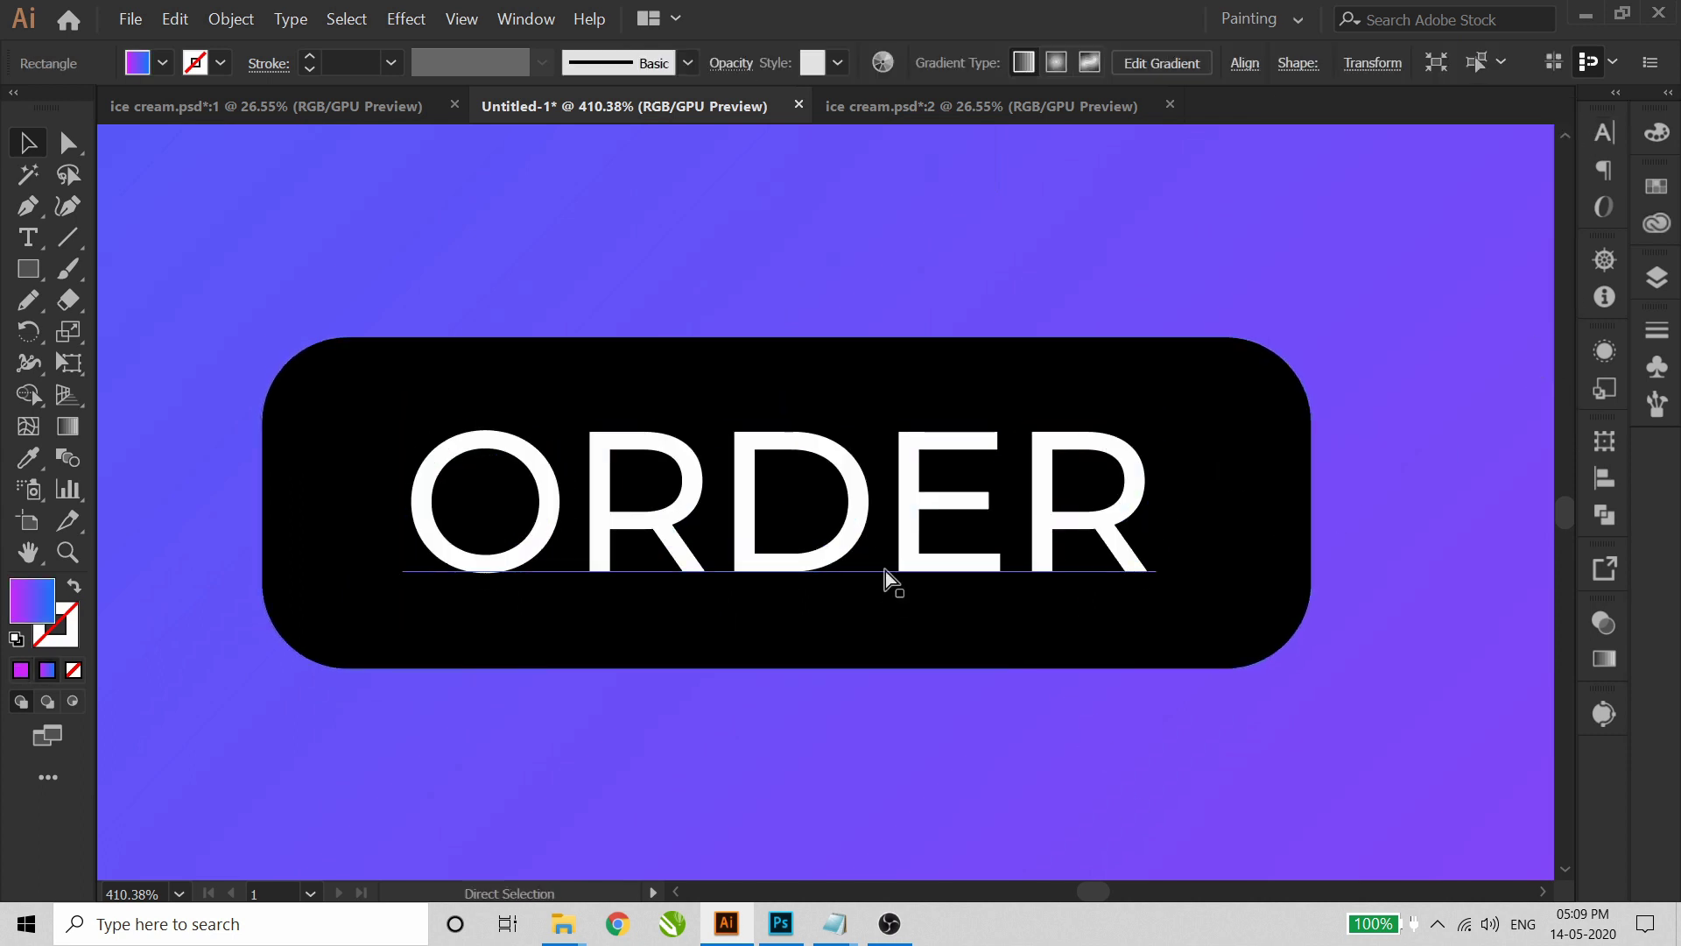
pyautogui.hotkey('ctrl', '0')
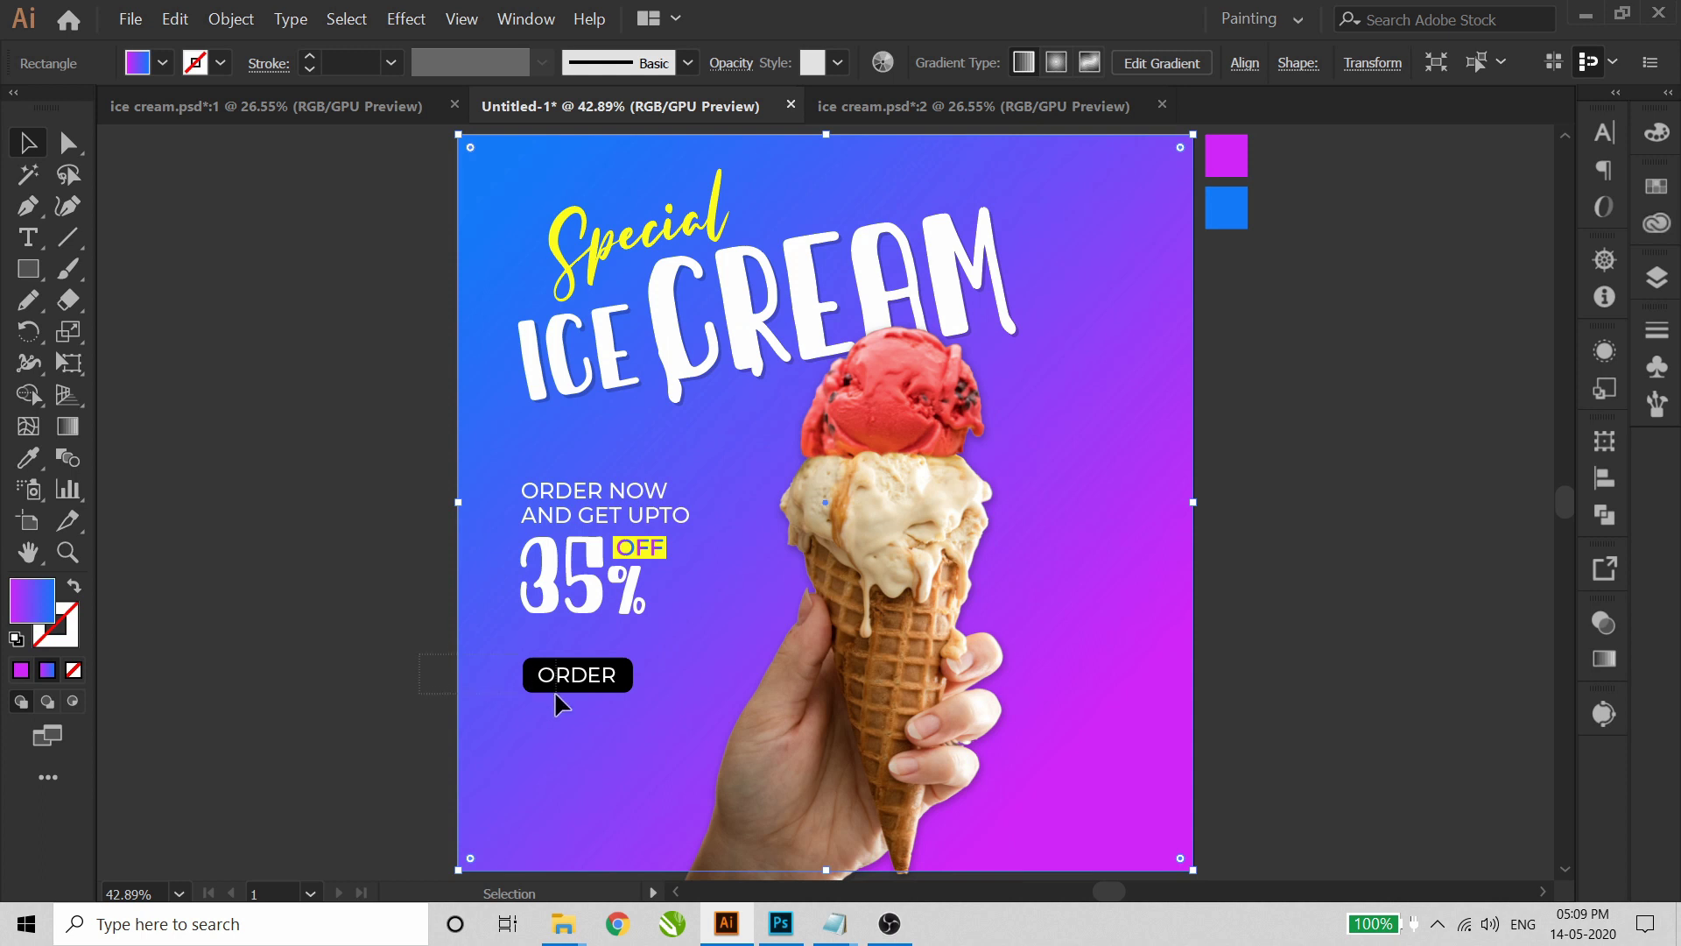
# - Group the "ORDER" text with its black rectangle and nudge the button up closer to the 35% offer
pyautogui.moveTo(555, 691); pyautogui.dragTo(555, 693)
pyautogui.keyDown('shift'); pyautogui.click(545, 723); pyautogui.keyUp('shift')
pyautogui.hotkey('ctrl', 'g')
pyautogui.click(245, 642)
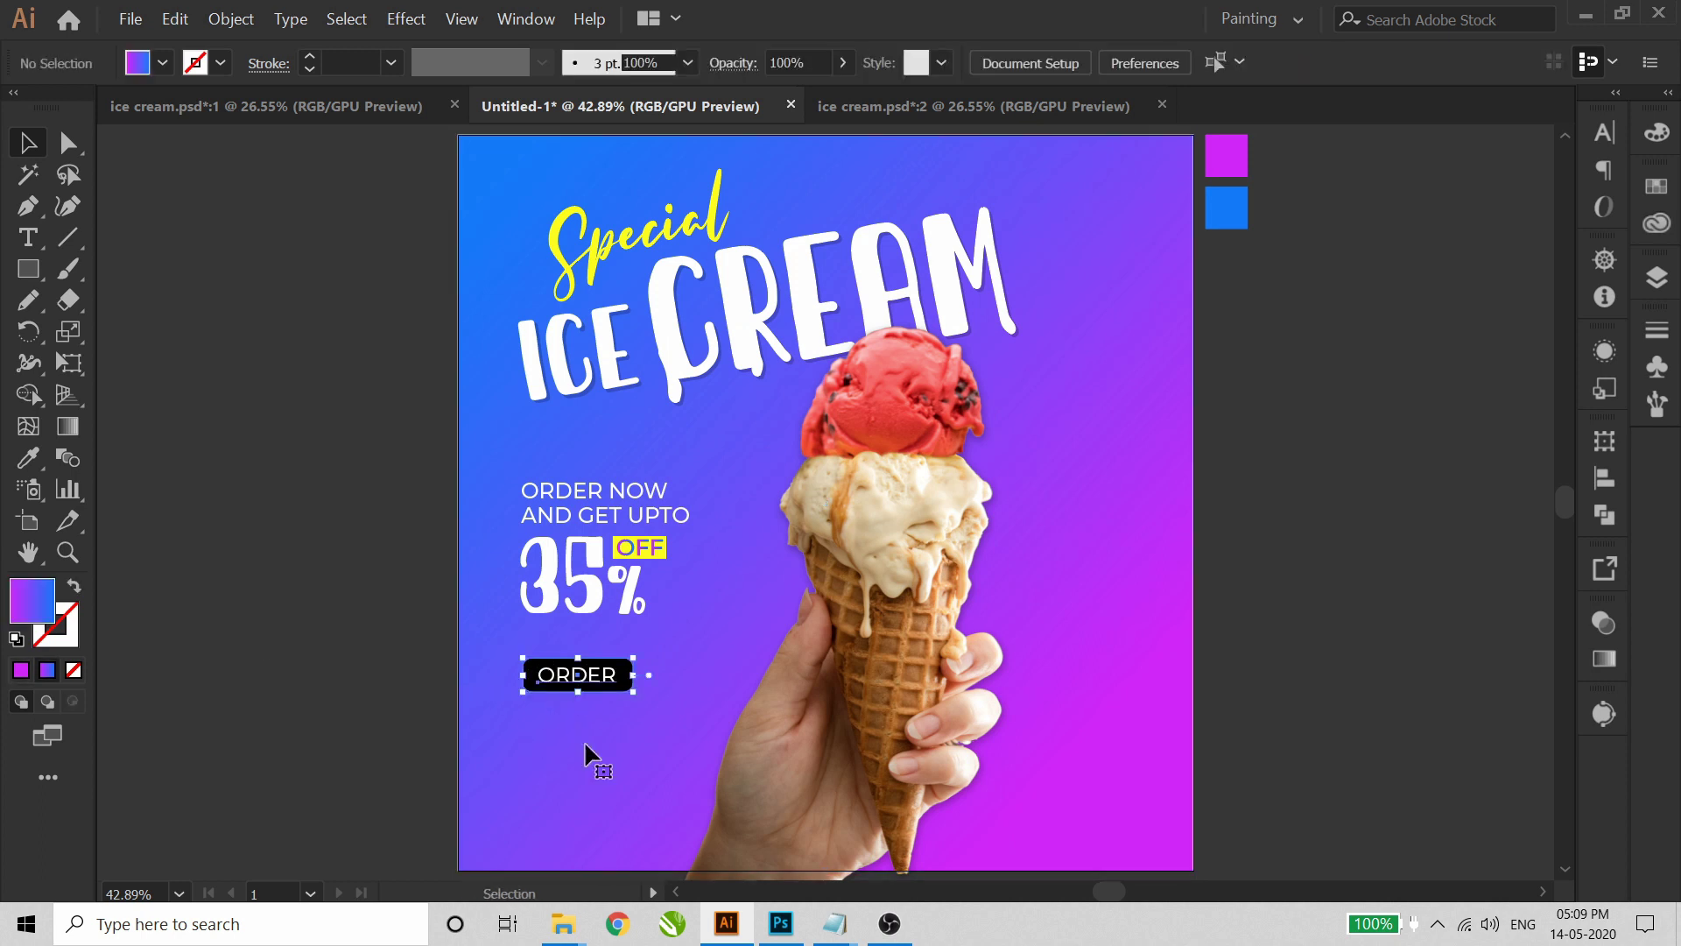
pyautogui.press('Up')
pyautogui.press('Up')
pyautogui.press('Up')
pyautogui.press('Up')
pyautogui.press('Up')
pyautogui.press('Up')
pyautogui.press('Up')
pyautogui.press('Up')
pyautogui.press('Up')
pyautogui.press('Up')
pyautogui.press('Up')
pyautogui.press('Up')
pyautogui.press('Up')
pyautogui.press('Up')
pyautogui.press('Up')
pyautogui.press('Up')
pyautogui.press('Up')
pyautogui.press('Up')
# - Enlarge the ORDER button to about 168 by 53 px, keeping it aligned with the offer's left edge
pyautogui.press('z')
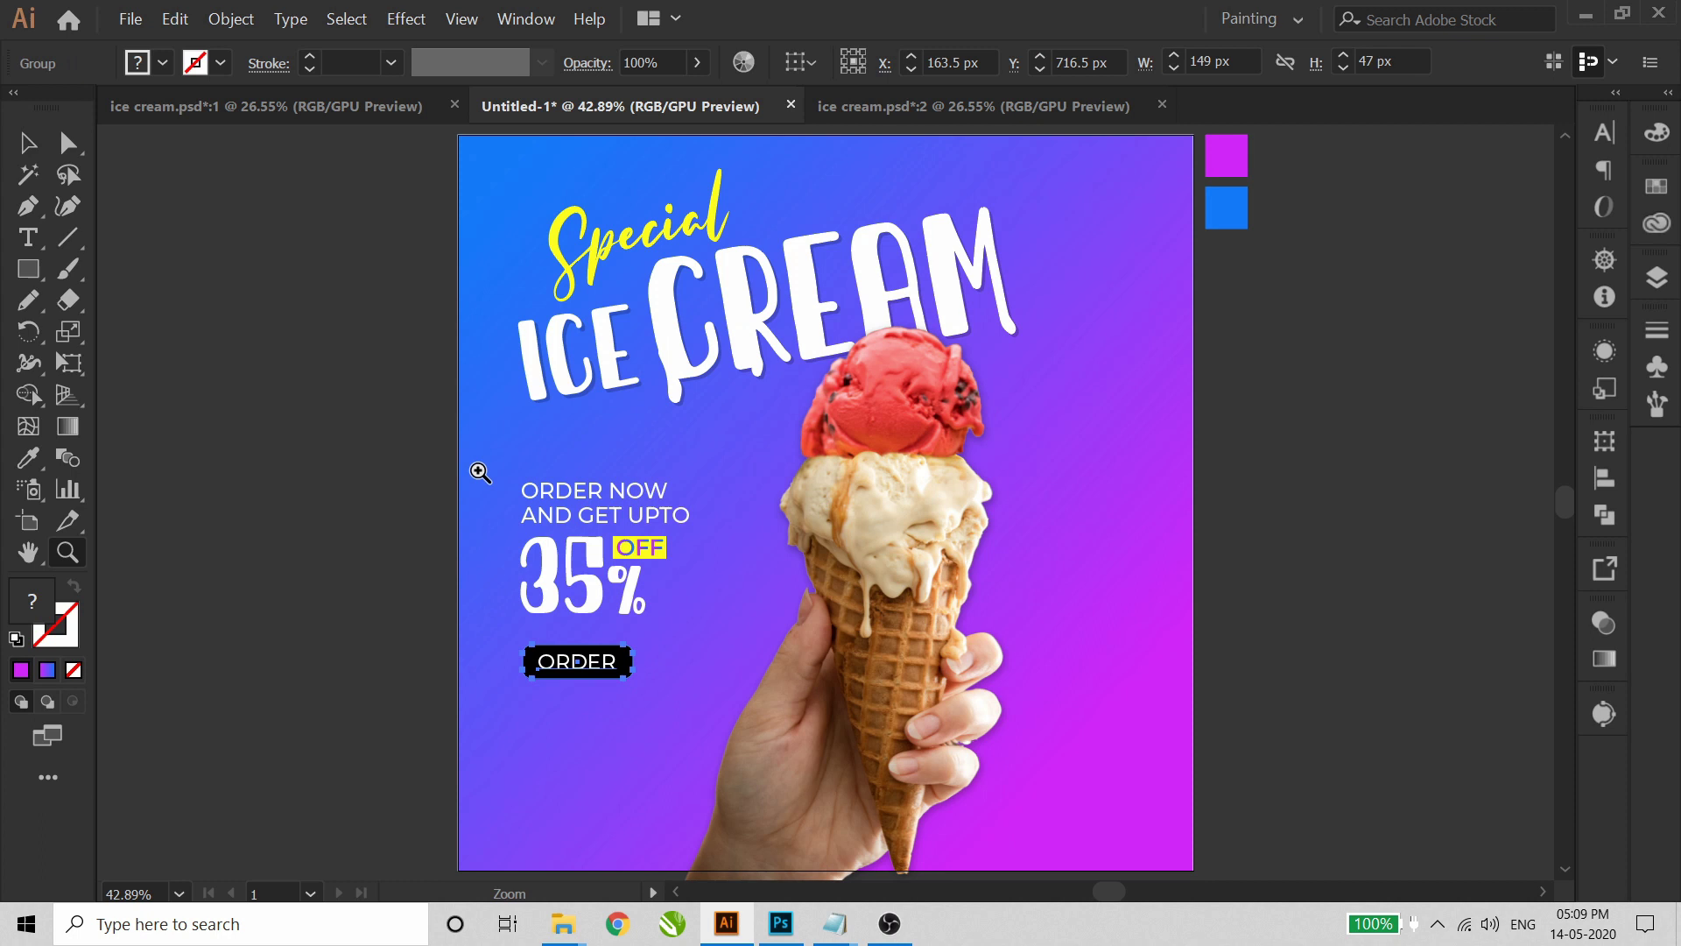
pyautogui.moveTo(487, 460); pyautogui.dragTo(811, 760)
pyautogui.press('v')
pyautogui.moveTo(778, 680); pyautogui.dragTo(813, 701)
pyautogui.hotkey('ctrl', '0')
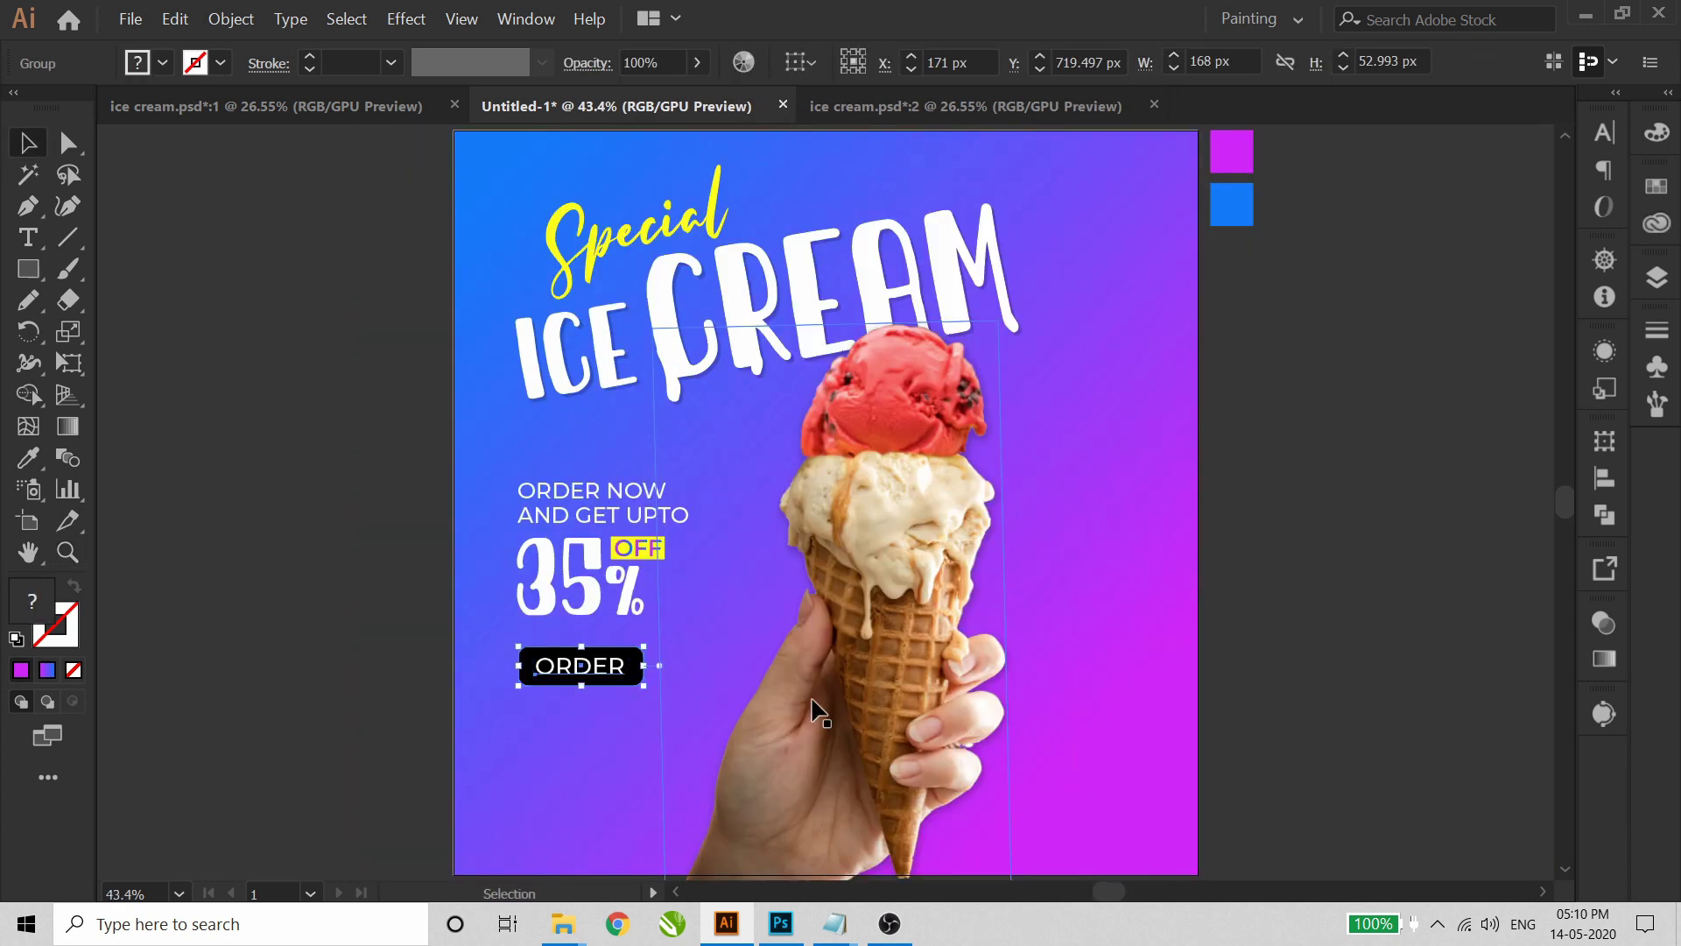
pyautogui.click(323, 464)
pyautogui.moveTo(330, 484); pyautogui.dragTo(328, 490)
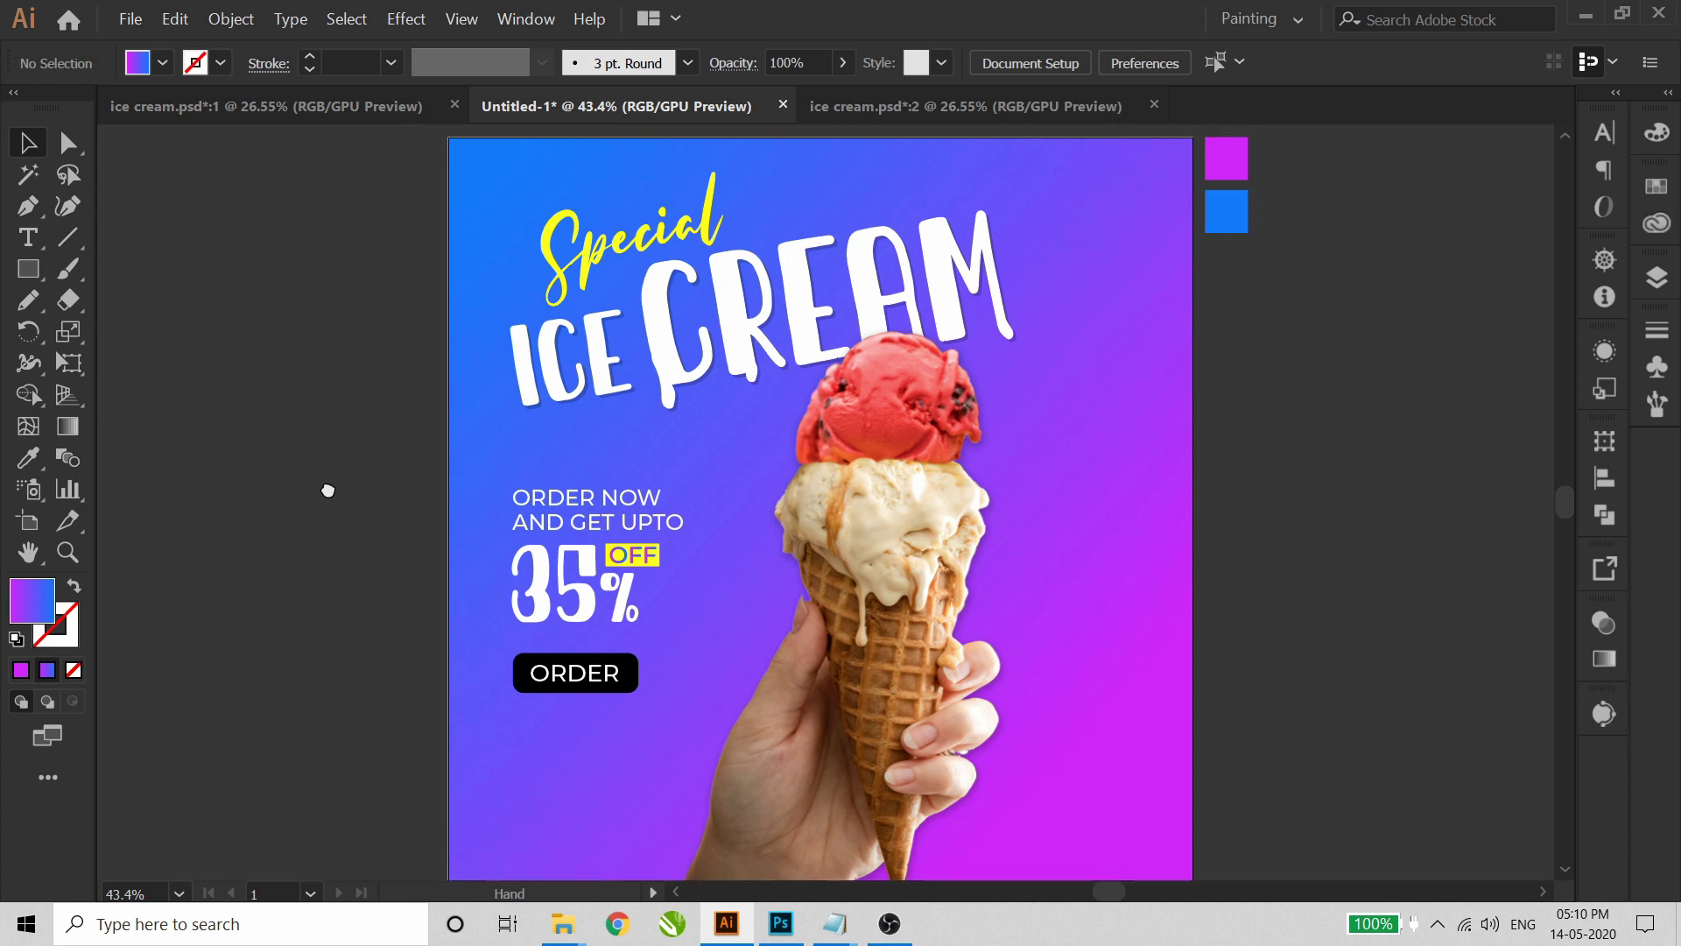
pyautogui.hotkey('alt', 'Tab')
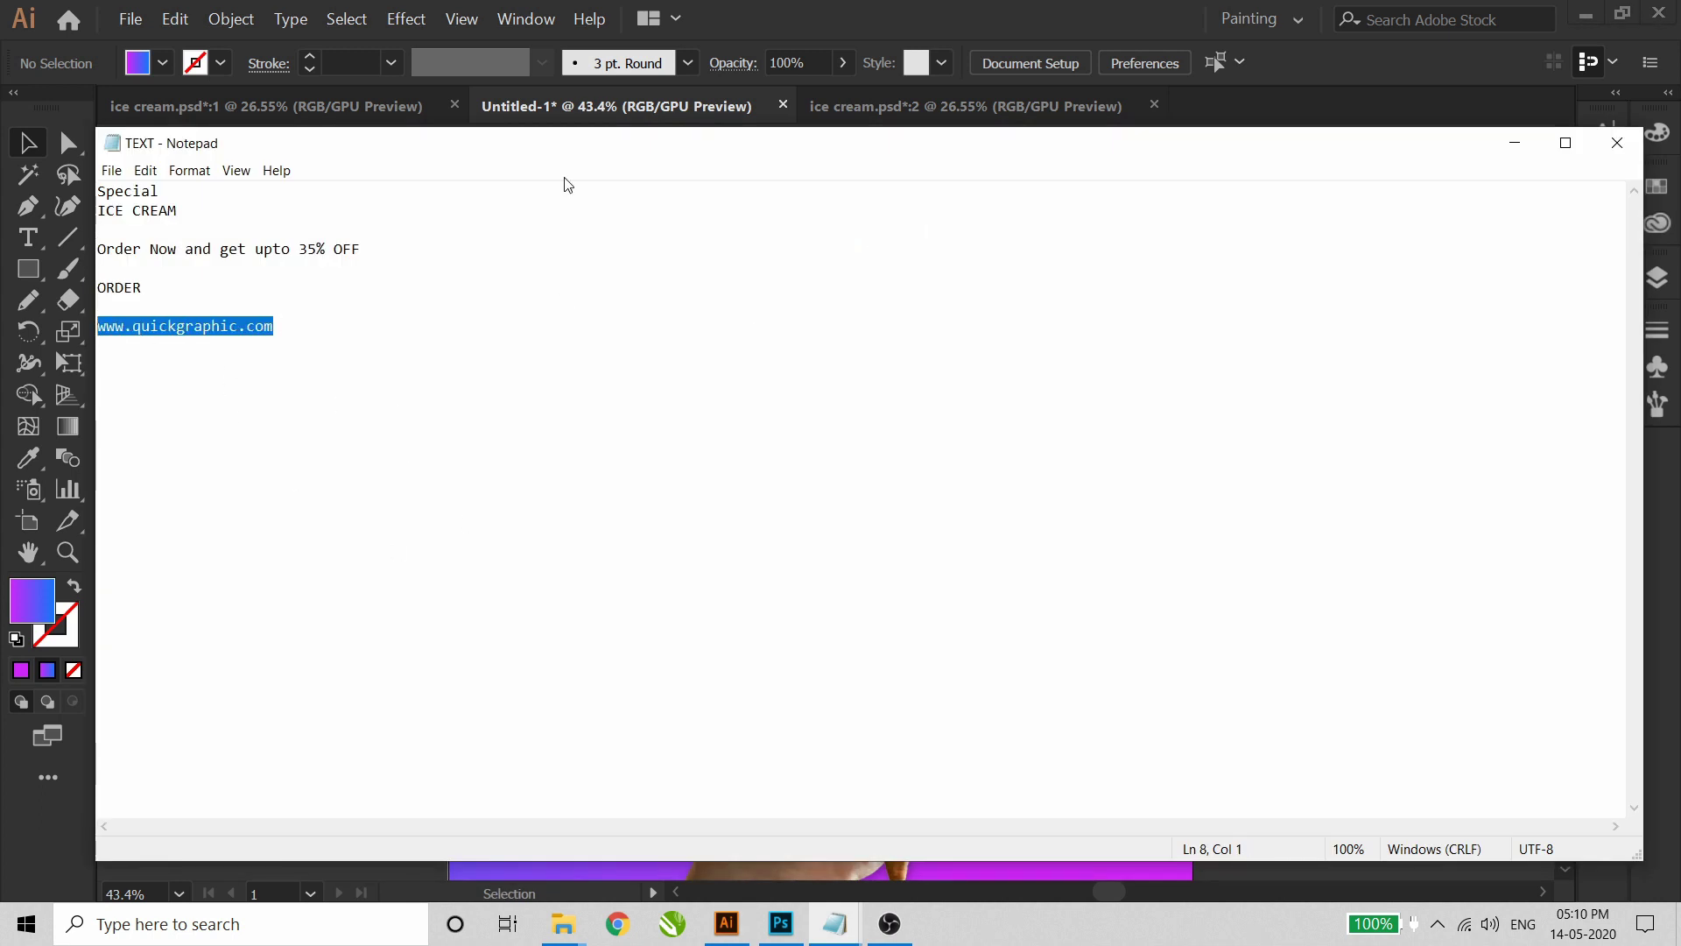
pyautogui.hotkey('alt', 'Tab')
pyautogui.click(28, 237)
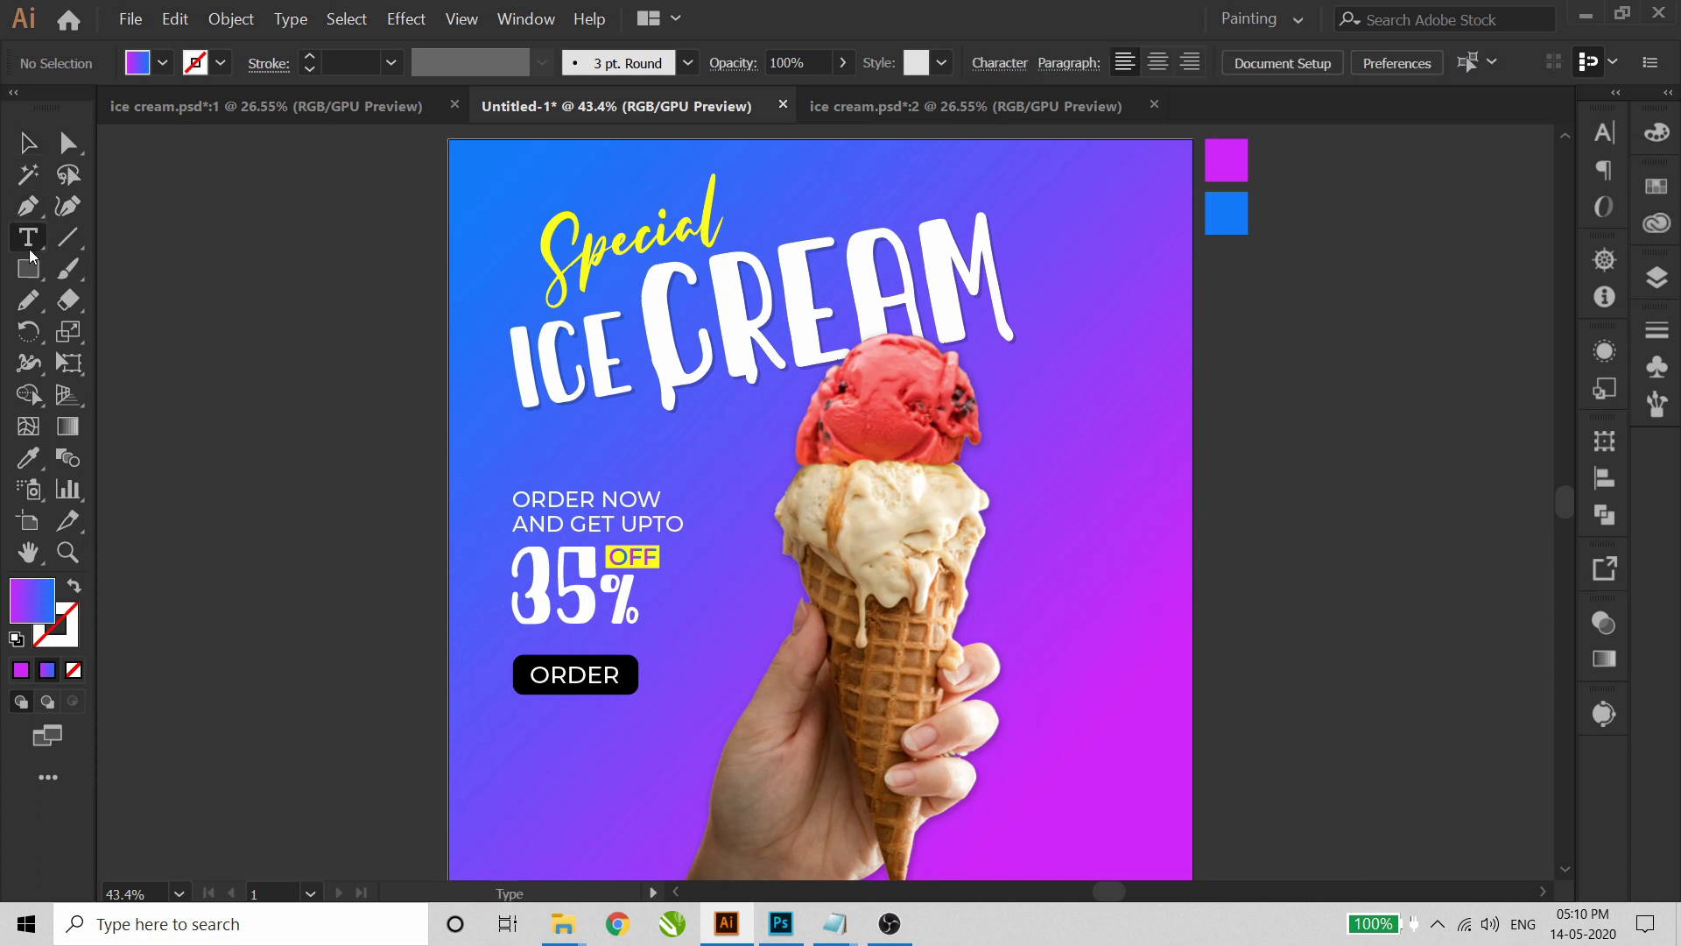
pyautogui.click(528, 805)
pyautogui.write('WWW.QUICKGRAPHIC.COM')
pyautogui.press('Escape')
# - Fill the website text with white, enlarge it to about 16 pt, and align it with the ORDER button's left edge
pyautogui.click(142, 68)
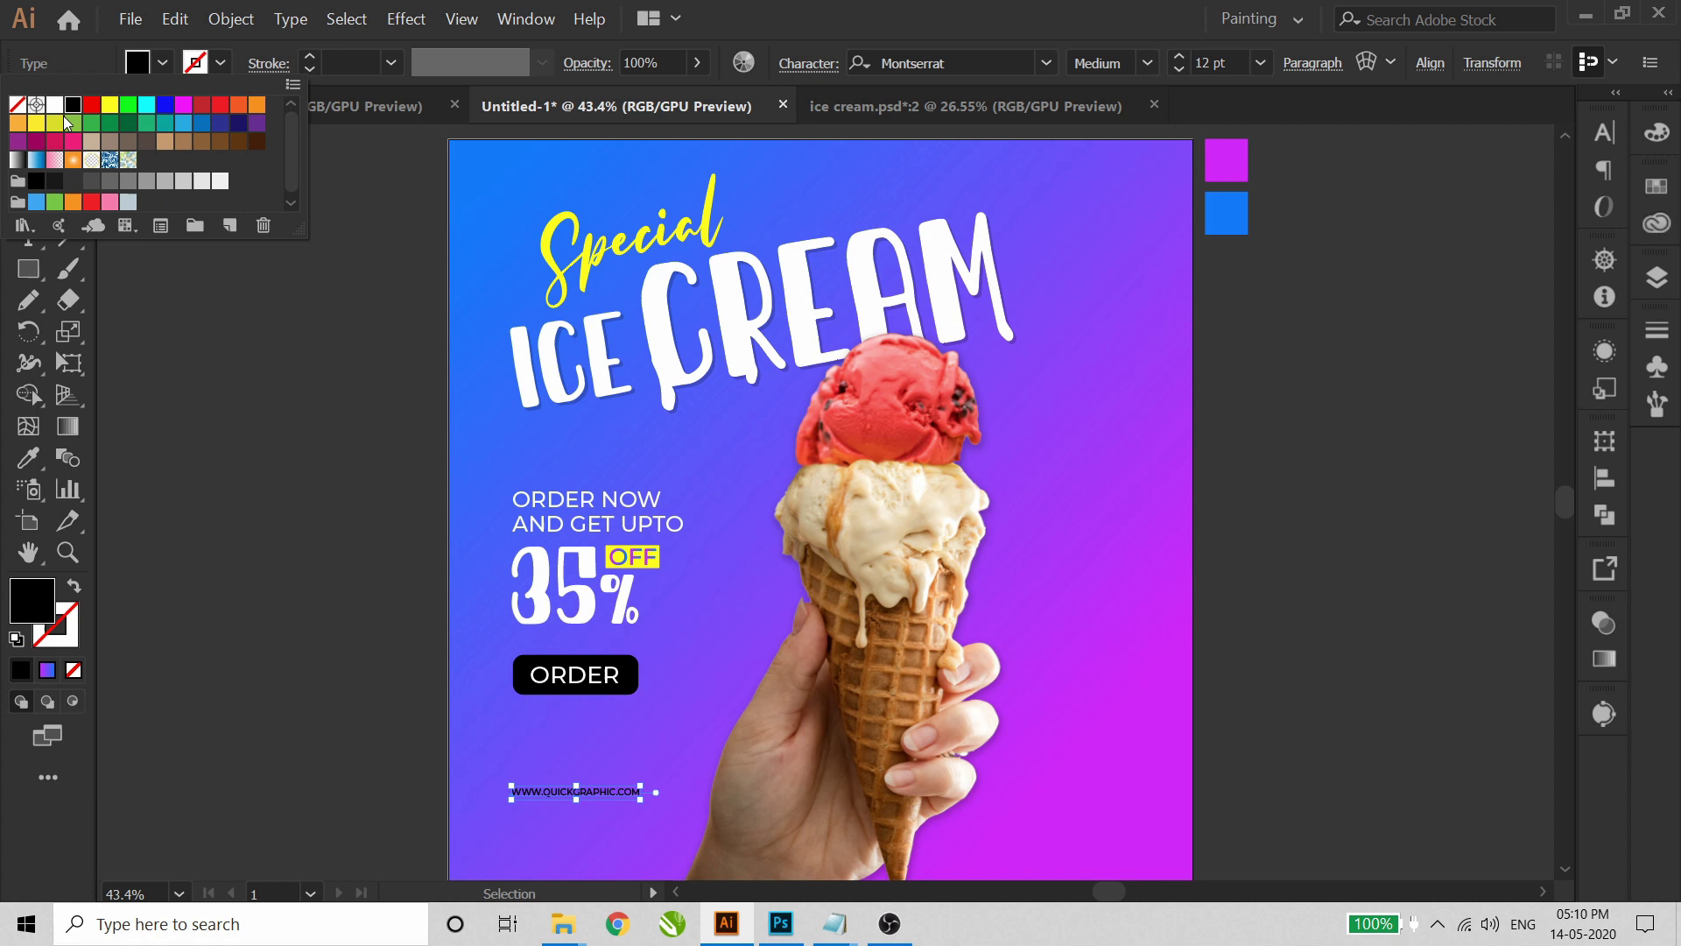
pyautogui.click(57, 104)
pyautogui.click(266, 552)
pyautogui.press('z')
pyautogui.moveTo(357, 605); pyautogui.dragTo(988, 892)
pyautogui.press('v')
pyautogui.moveTo(662, 474); pyautogui.dragTo(662, 535)
pyautogui.moveTo(774, 526); pyautogui.dragTo(856, 466)
pyautogui.hotkey('ctrl', '0')
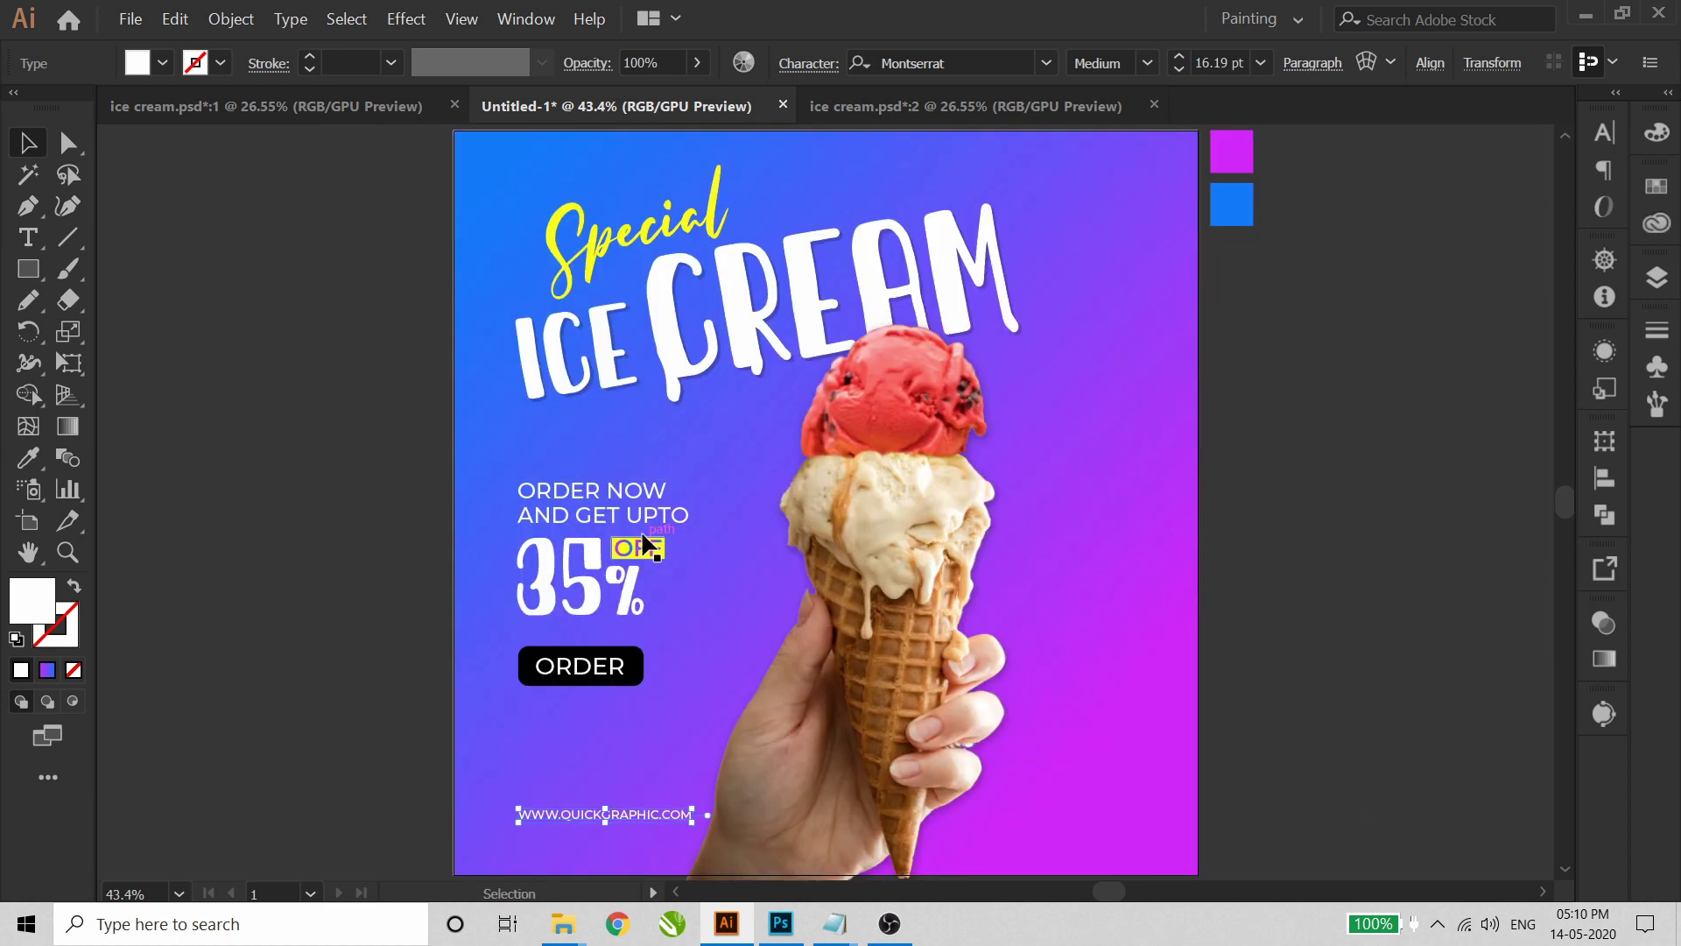
pyautogui.click(247, 394)
# - Draw a white rectangle exactly covering the whole artboard
pyautogui.scroll(-1, 685, 530)
pyautogui.press('z')
pyautogui.moveTo(424, 186); pyautogui.dragTo(1126, 757)
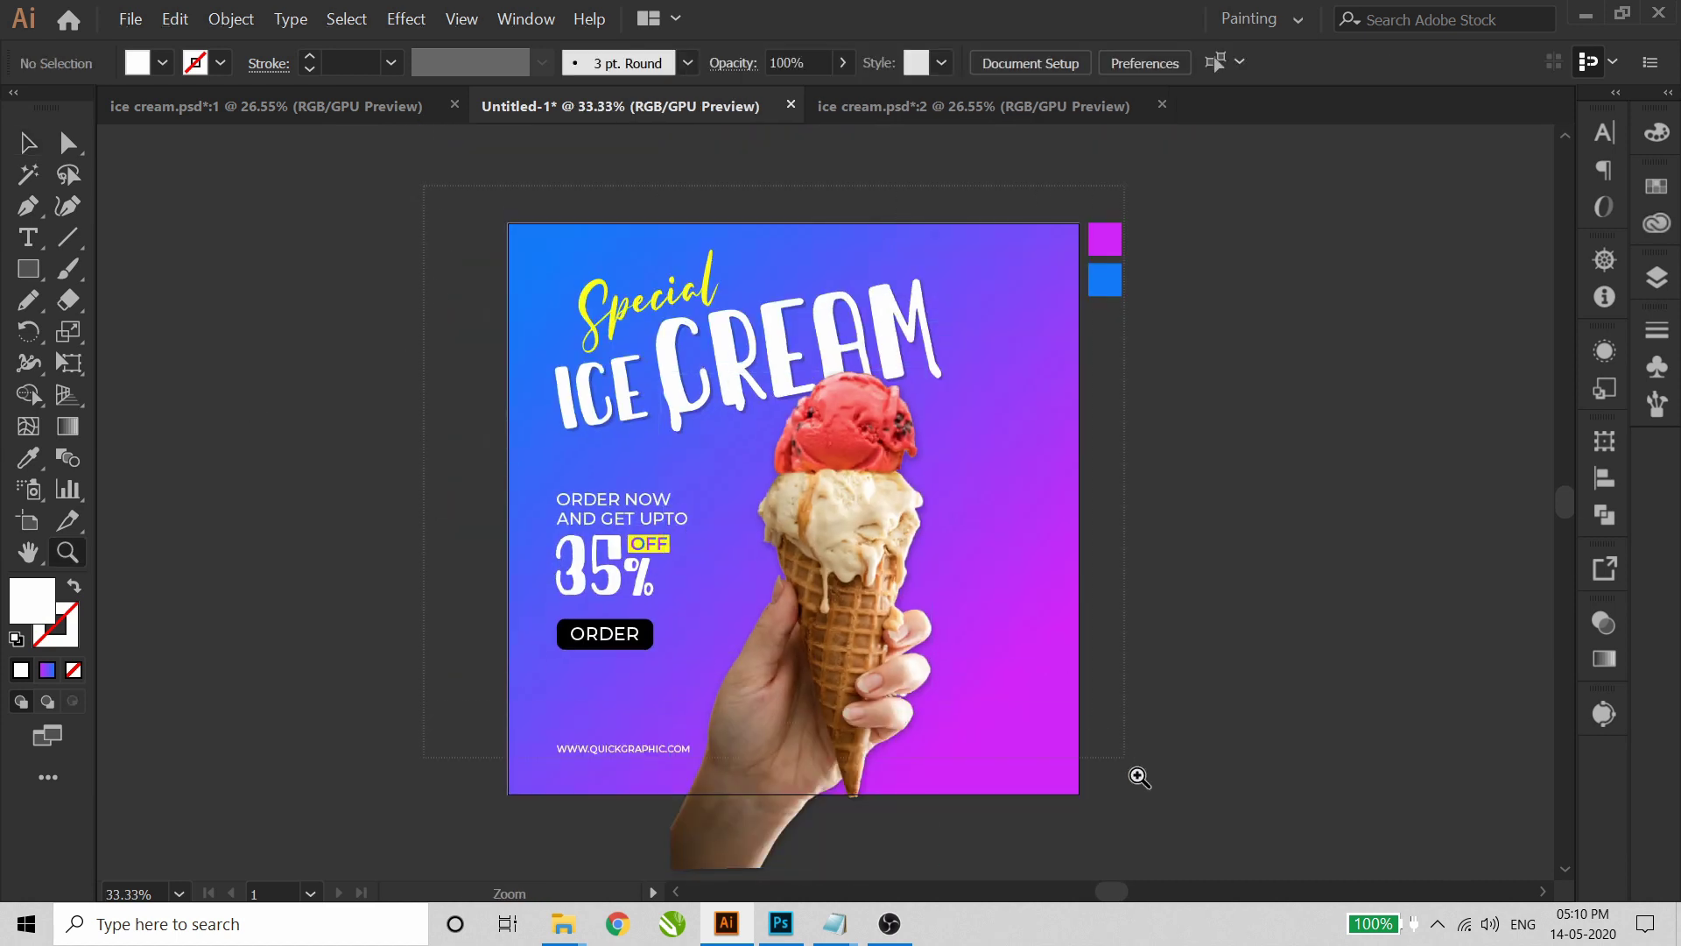
pyautogui.moveTo(1199, 843); pyautogui.dragTo(1198, 843)
pyautogui.click(28, 265)
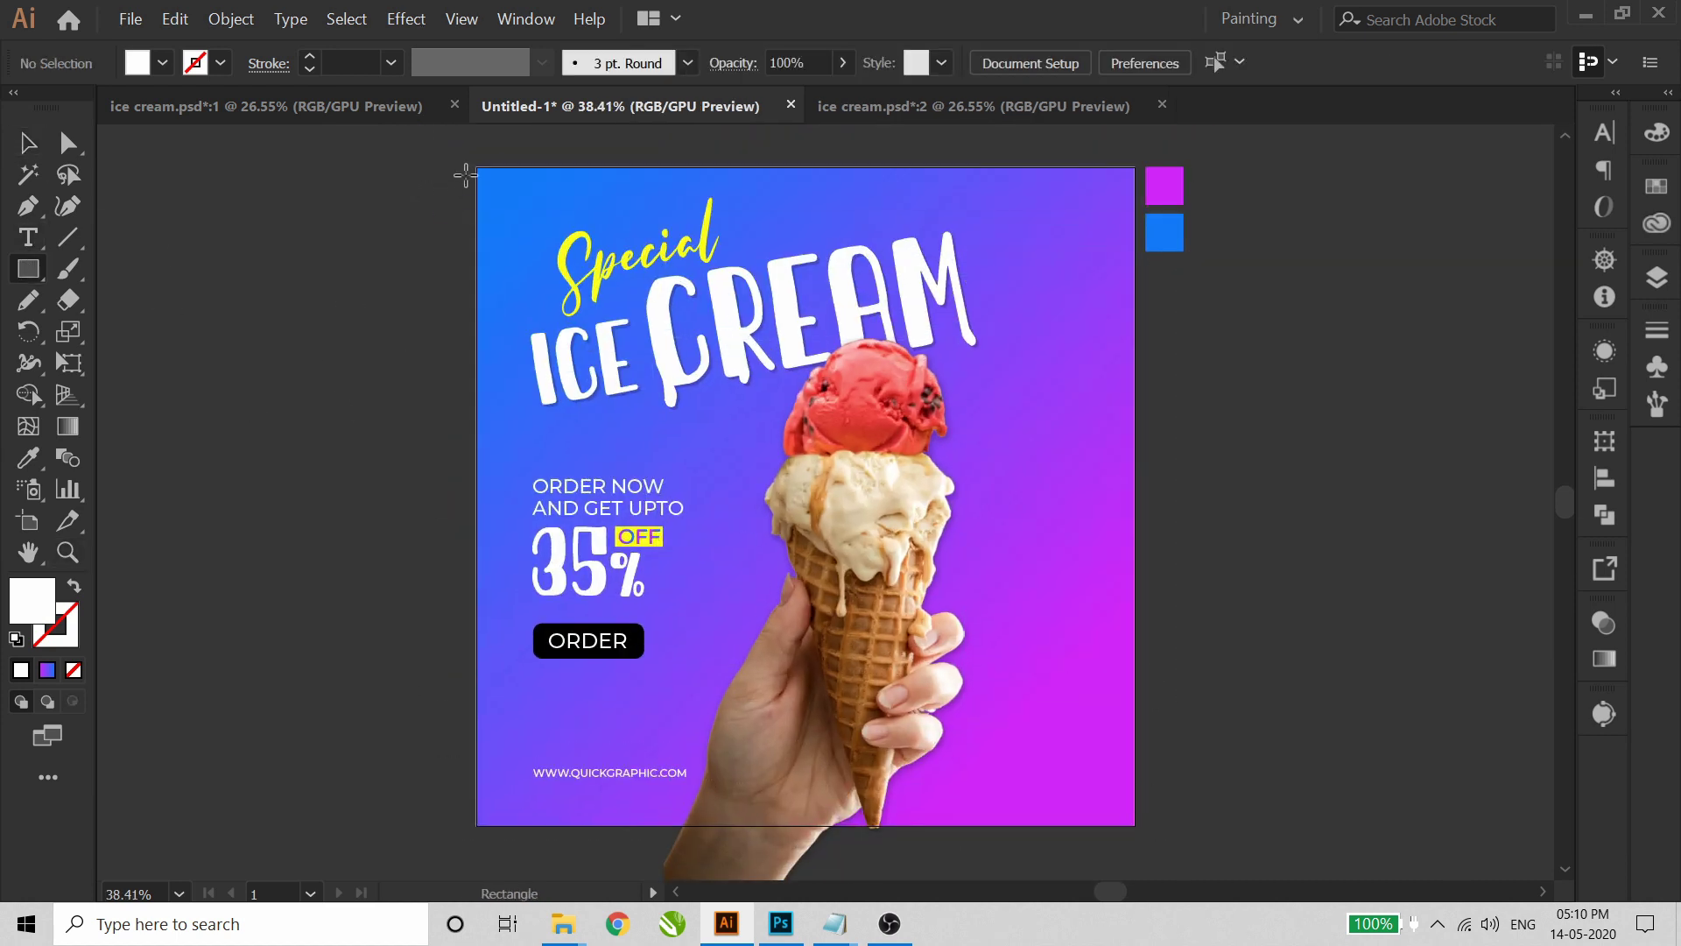
pyautogui.moveTo(477, 167); pyautogui.dragTo(1135, 826)
# - Clip the overhanging cone photo to the artboard-sized rectangle with a clipping mask
pyautogui.click(26, 143)
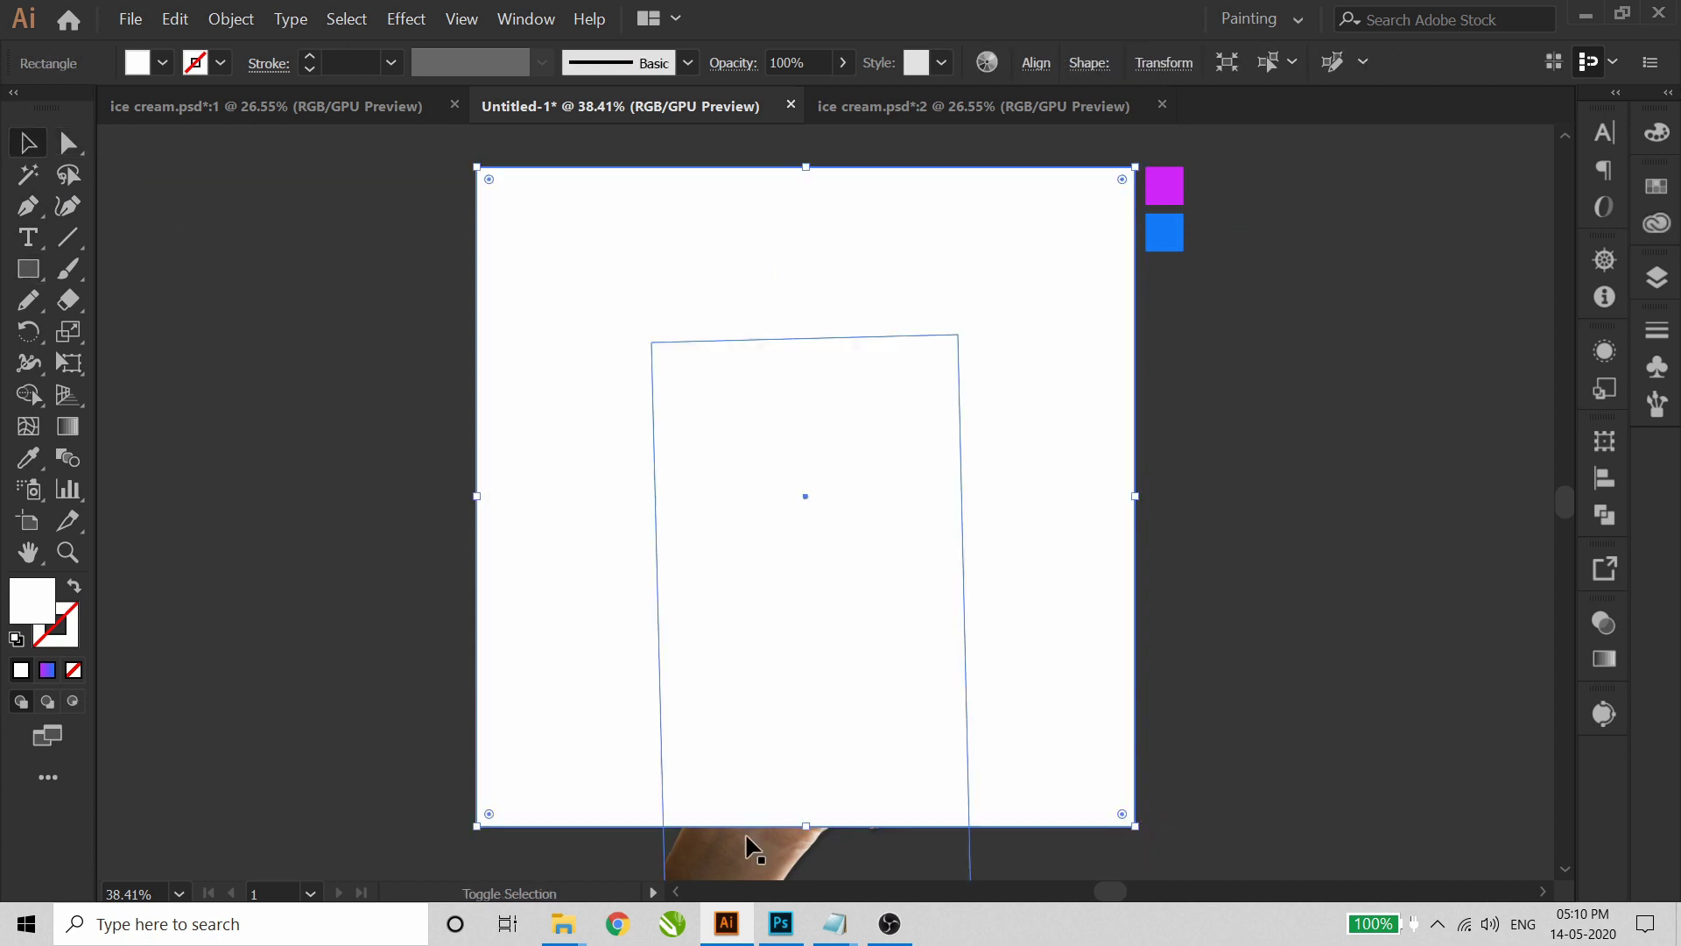
pyautogui.hotkey('ctrl', 'a')
pyautogui.rightClick(897, 533)
pyautogui.click(977, 679)
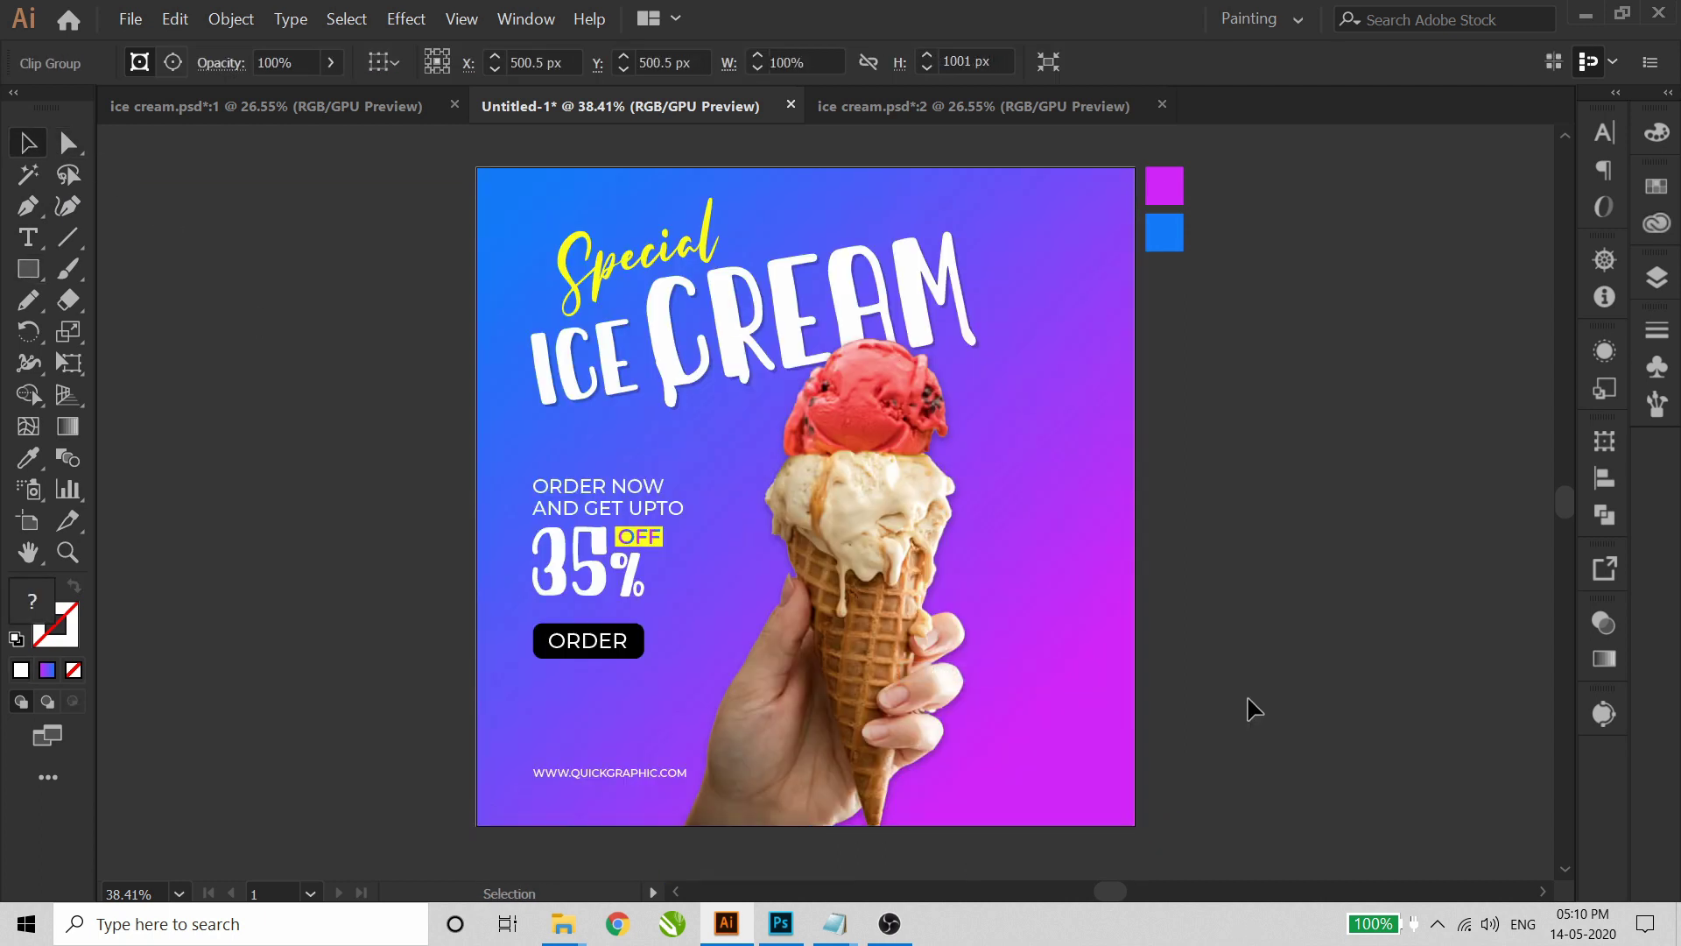
pyautogui.click(1250, 706)
pyautogui.hotkey('ctrl', '0')
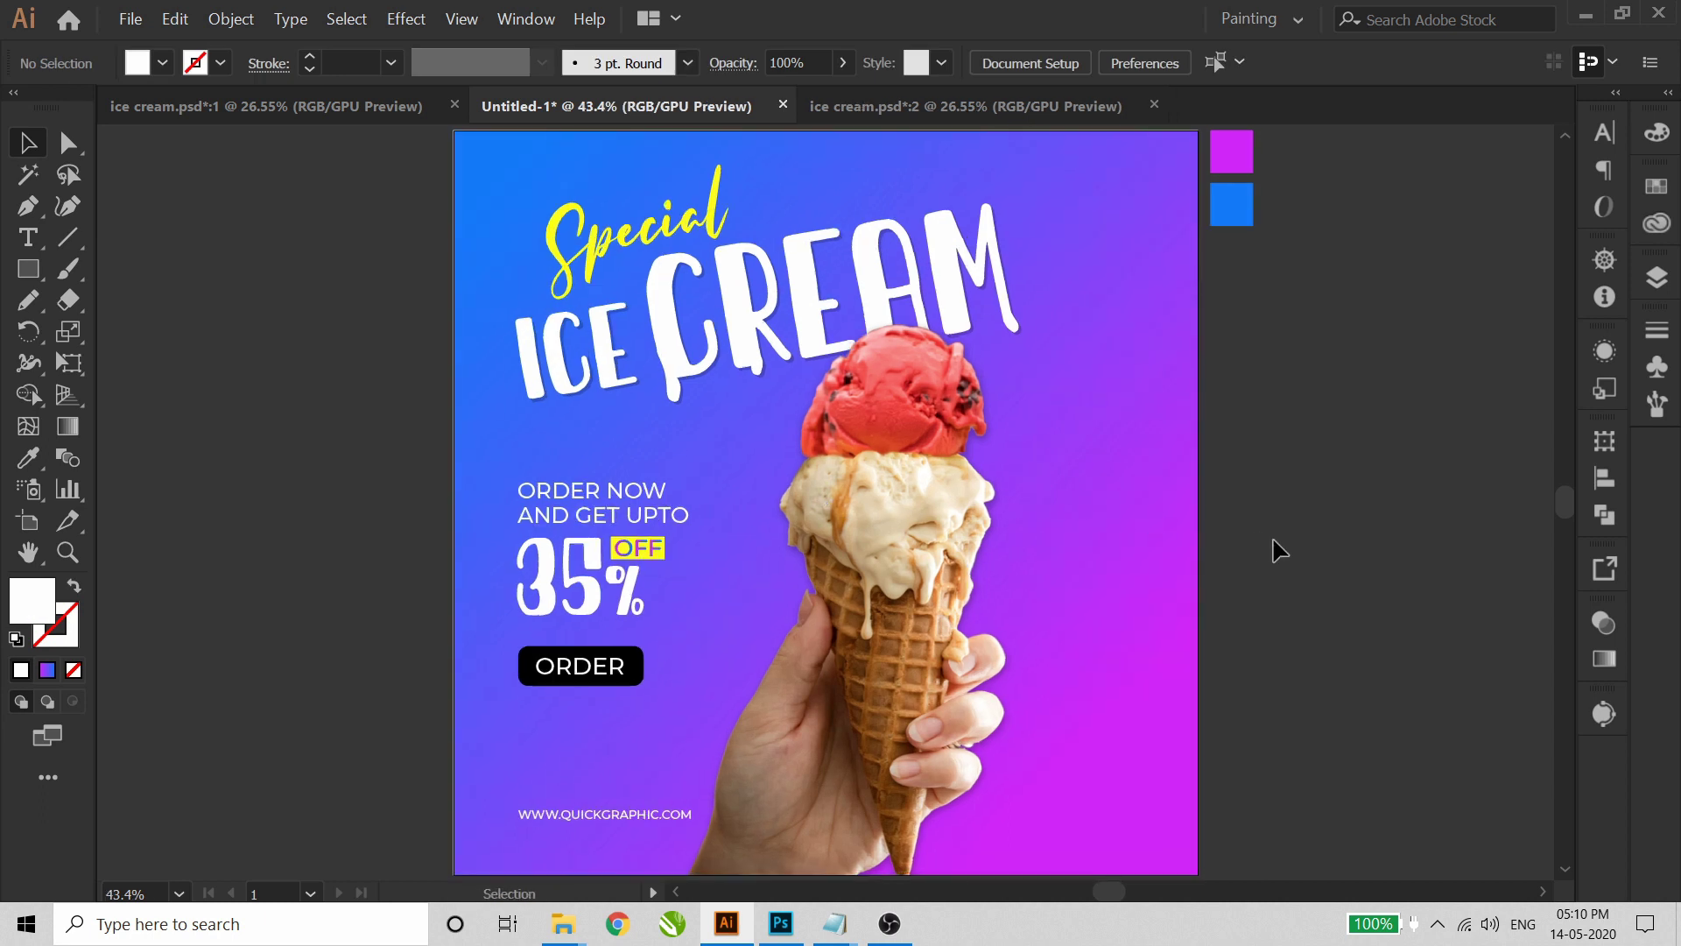
# - Select the ORDER button group and nudge it down to widen the gap below the 35% offer
pyautogui.moveTo(421, 610); pyautogui.dragTo(559, 642)
pyautogui.keyDown('shift'); pyautogui.click(594, 682); pyautogui.keyUp('shift')
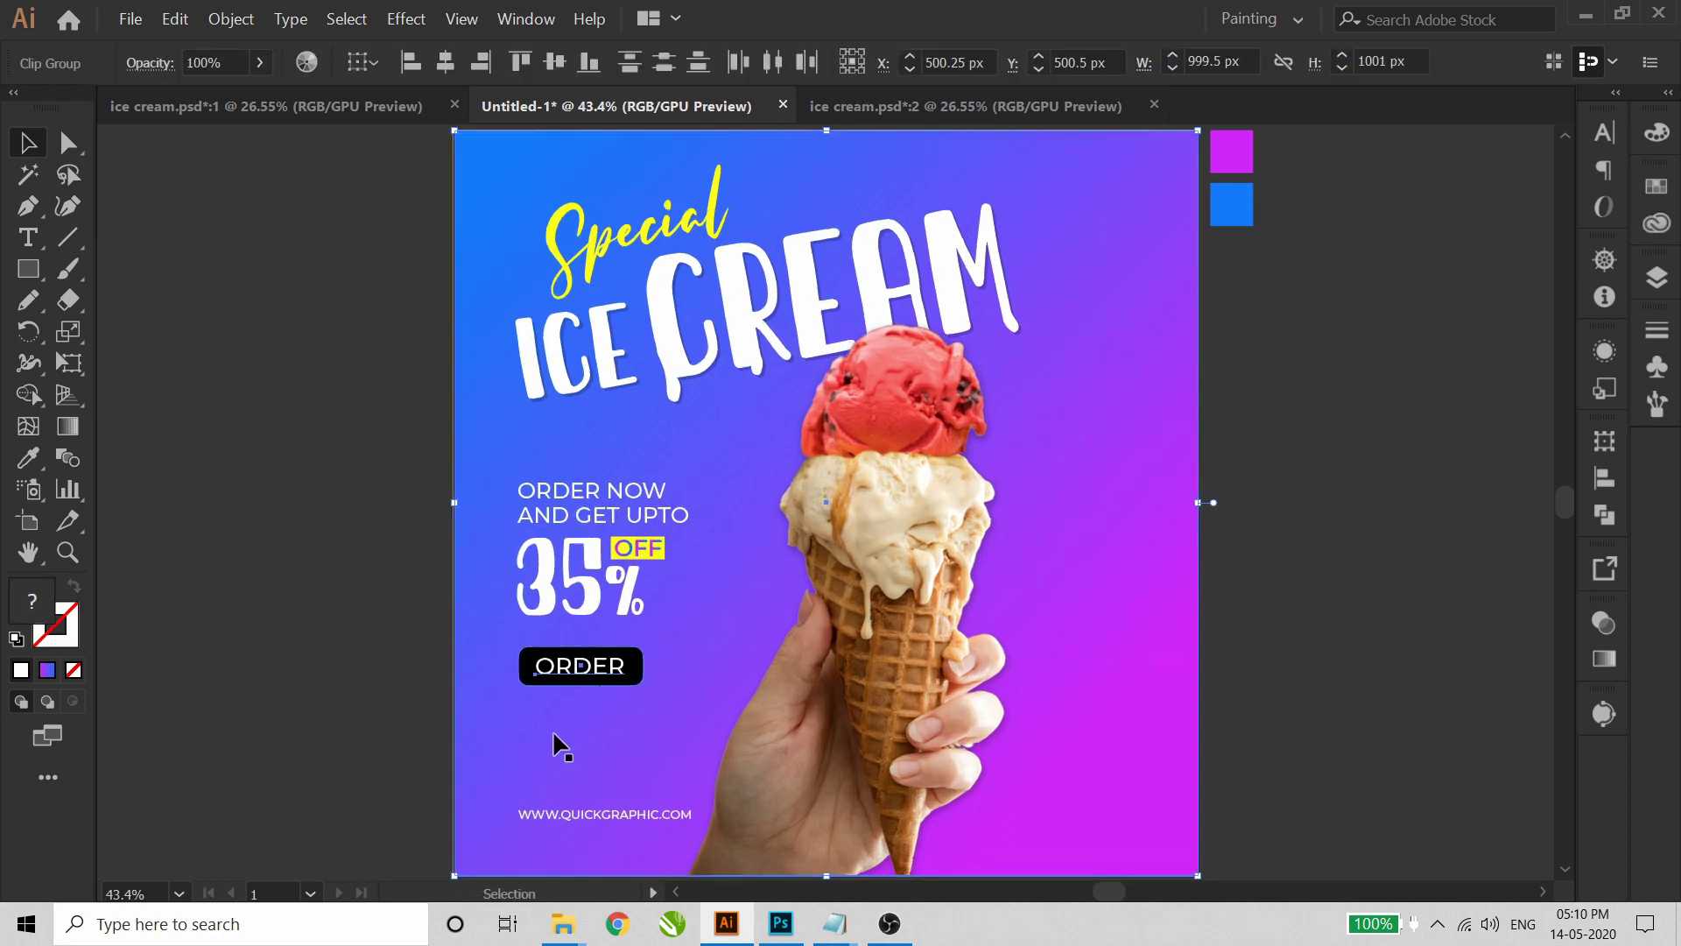
pyautogui.click(416, 692)
pyautogui.click(559, 679)
pyautogui.press('Down')
pyautogui.press('Down')
pyautogui.press('Down')
pyautogui.press('Down')
pyautogui.press('Down')
pyautogui.press('Down')
pyautogui.press('Down')
pyautogui.press('Down')
pyautogui.press('Down')
pyautogui.press('Down')
pyautogui.press('Down')
pyautogui.press('Down')
pyautogui.press('Down')
pyautogui.press('Down')
pyautogui.hotkey('shift', 'Down')
pyautogui.hotkey('shift', 'Down')
pyautogui.hotkey('shift', 'Down')
pyautogui.hotkey('shift', 'Up')
pyautogui.hotkey('shift', 'Up')
pyautogui.hotkey('shift', 'Up')
pyautogui.hotkey('shift', 'Down')
pyautogui.hotkey('shift', 'Down')
# - Copy the FOLLOW US social icons and horizontal quick graphic logo from logo.ai and paste them beside the poster's right edge
pyautogui.click(583, 813)
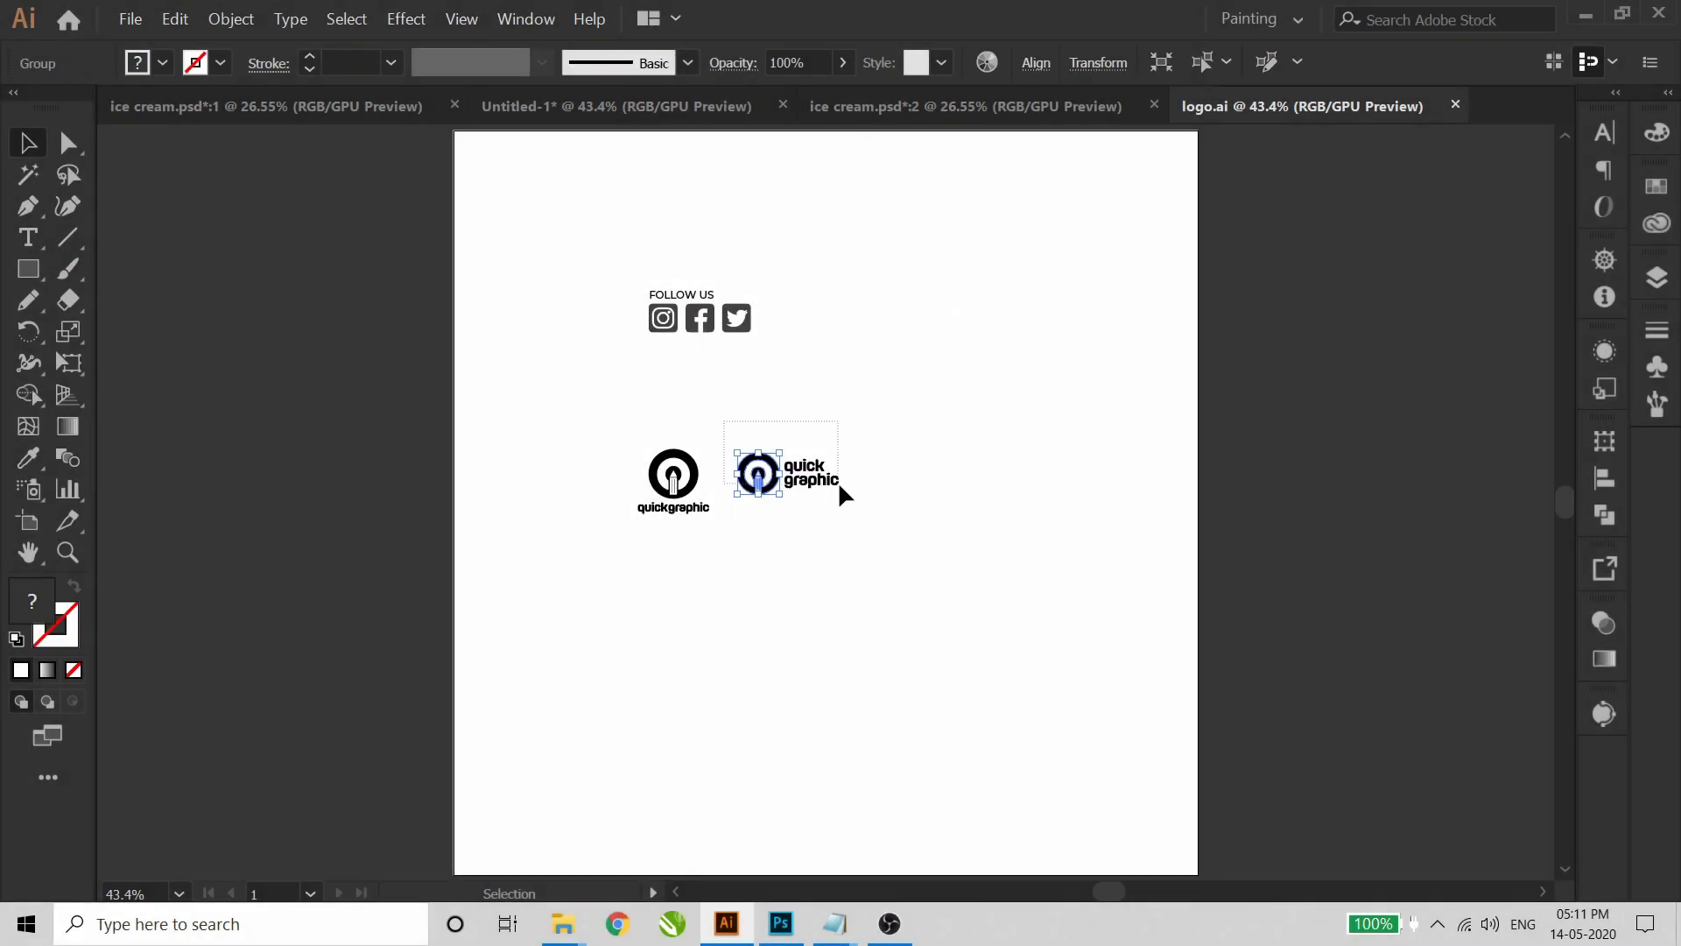
pyautogui.moveTo(617, 269); pyautogui.dragTo(870, 408)
pyautogui.hotkey('ctrl', 'c')
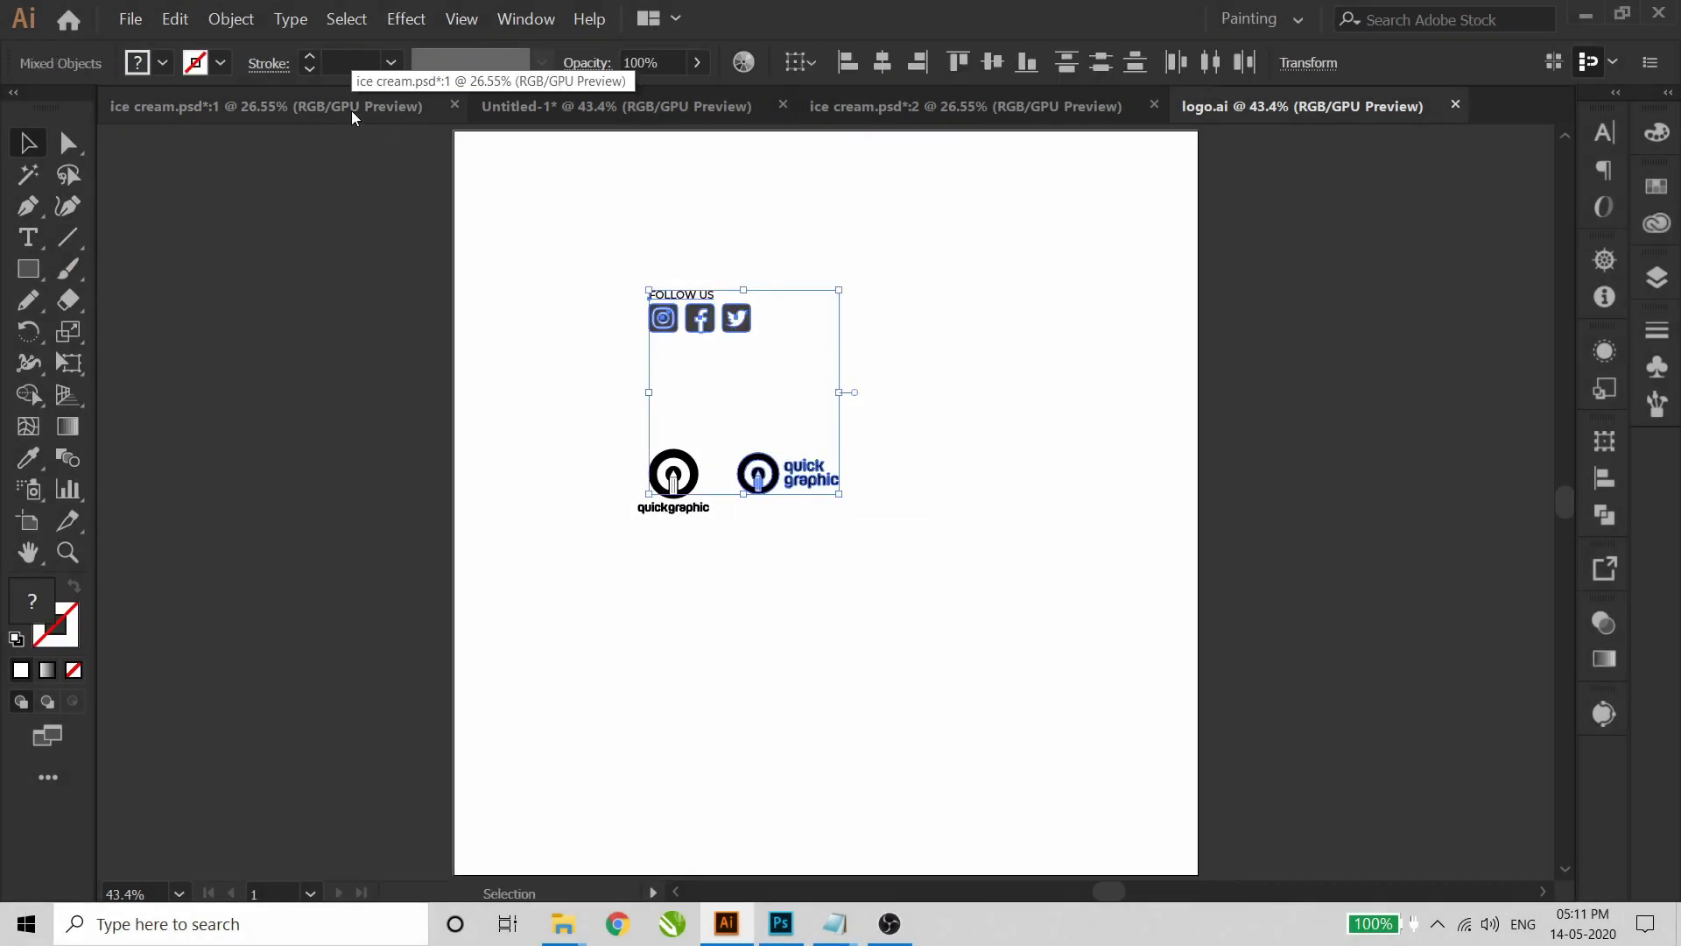
pyautogui.click(669, 103)
pyautogui.hotkey('ctrl', 'v')
pyautogui.moveTo(793, 525); pyautogui.dragTo(1335, 646)
# - Place the quick graphic logo in the poster's lower-right corner and enlarge it
pyautogui.click(1339, 650)
pyautogui.moveTo(1405, 716); pyautogui.dragTo(1065, 824)
pyautogui.hotkey('ctrl', 'z')
pyautogui.moveTo(1436, 743); pyautogui.dragTo(1090, 832)
pyautogui.scroll(5, 1090, 814)
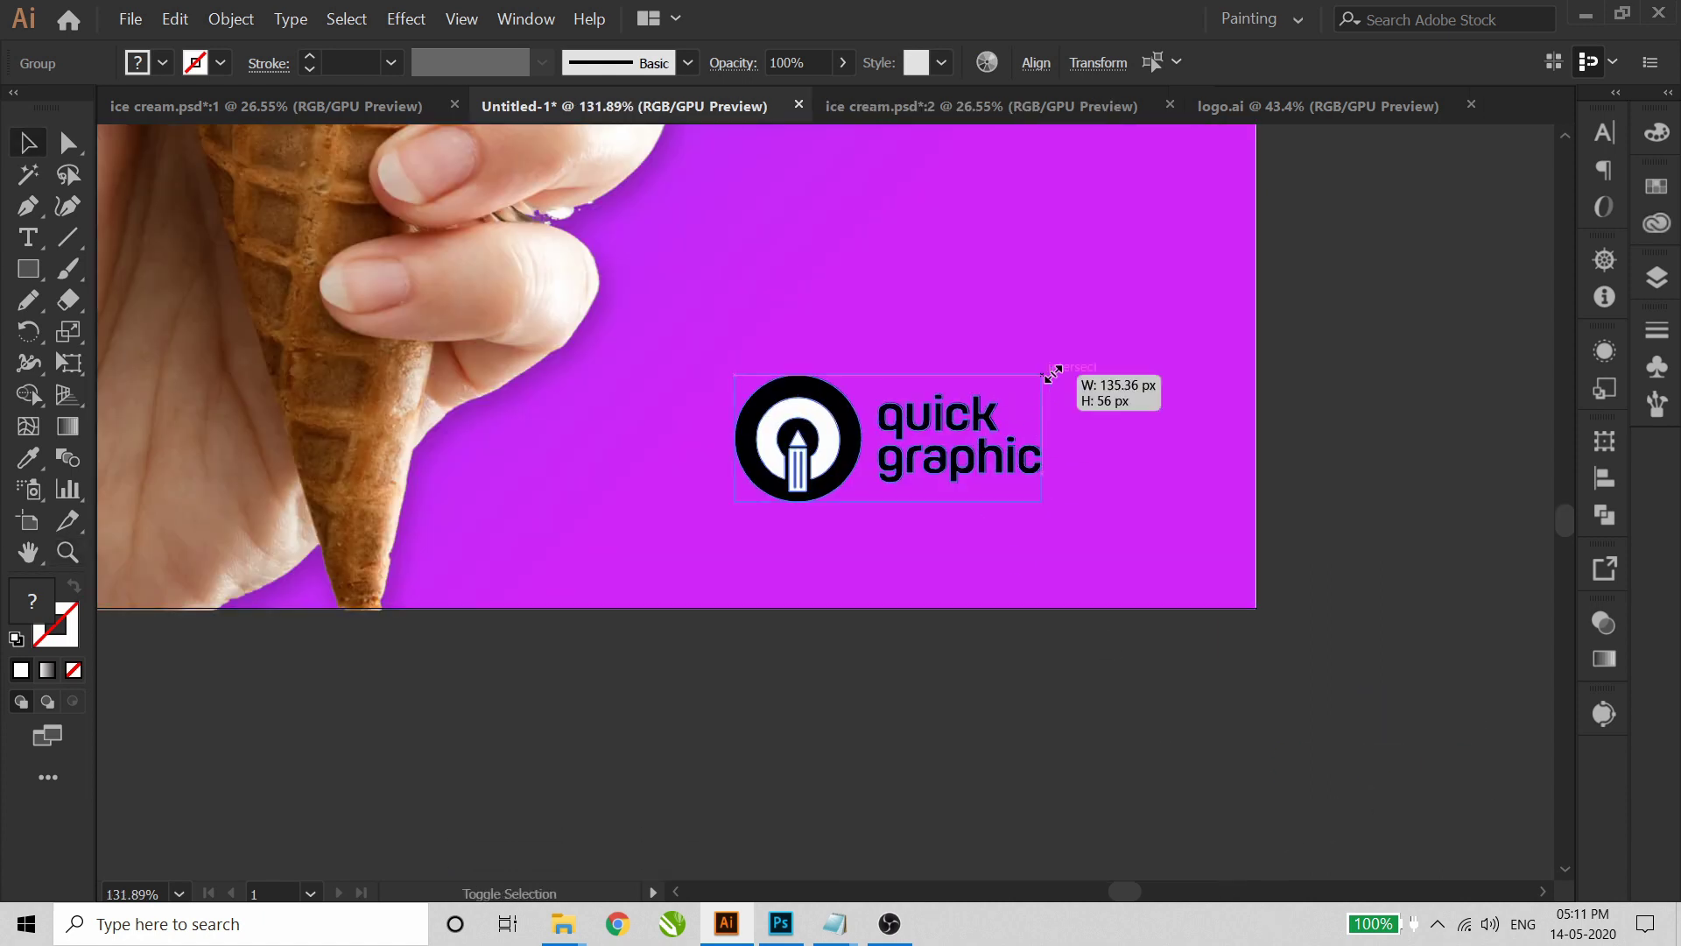
pyautogui.moveTo(1045, 378); pyautogui.dragTo(1098, 355)
pyautogui.moveTo(950, 424); pyautogui.dragTo(980, 408)
# - Fill the logo's quick graphic wordmark with white
pyautogui.click(657, 250)
pyautogui.press('z')
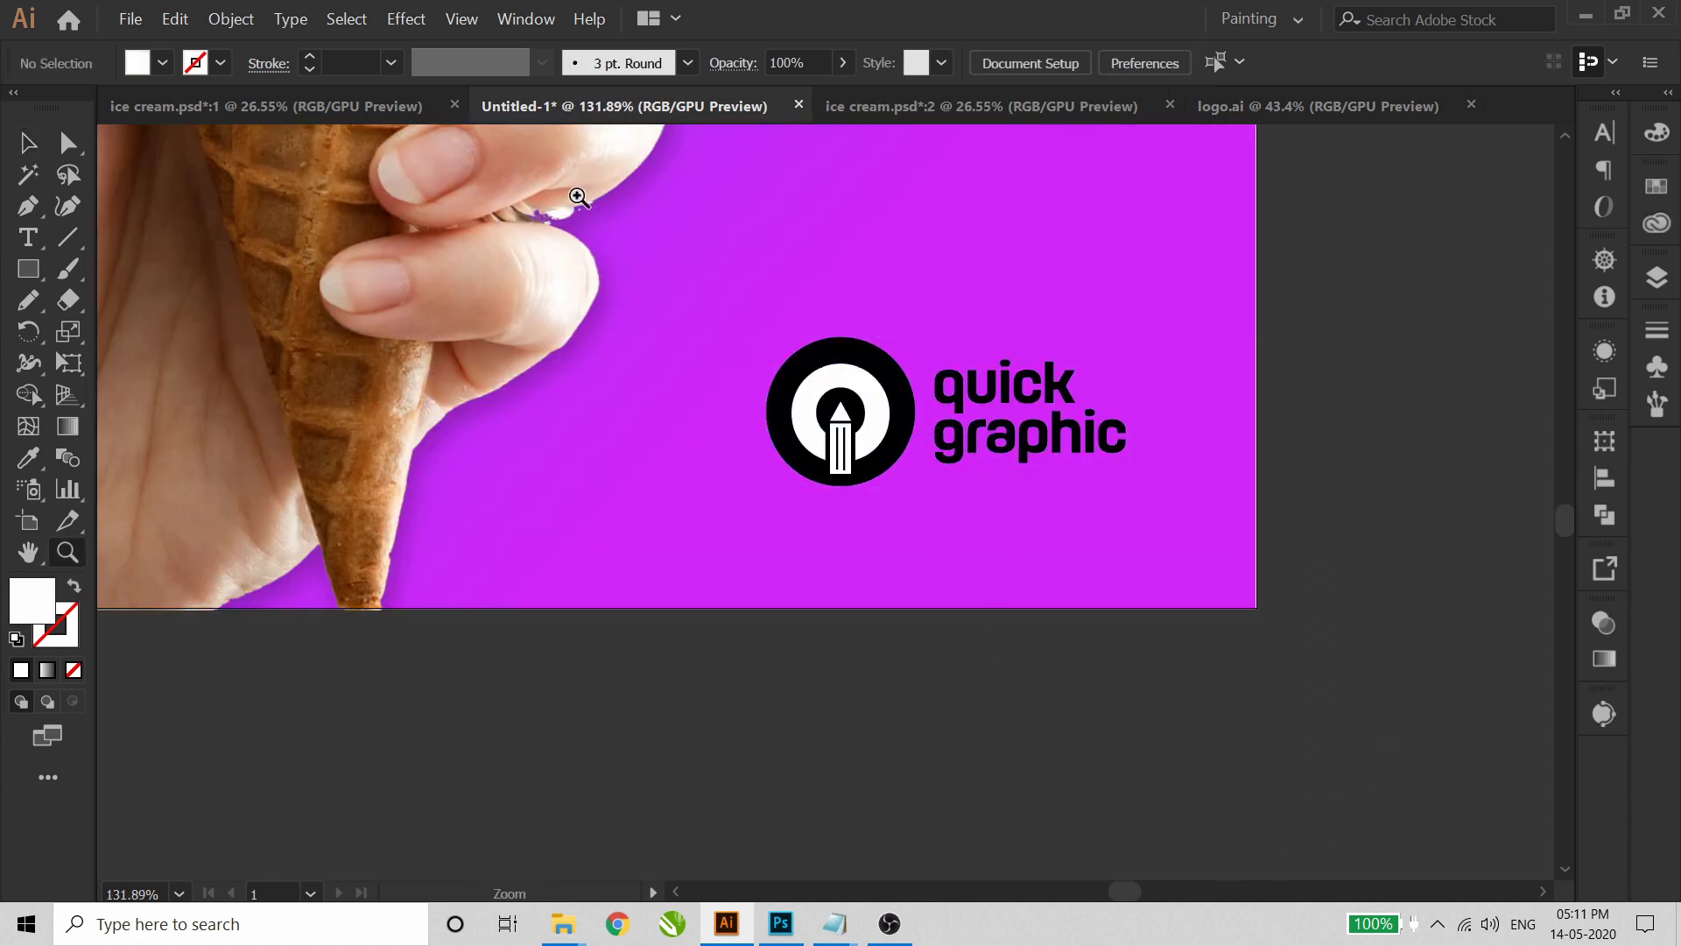
pyautogui.moveTo(580, 203); pyautogui.dragTo(1386, 673)
pyautogui.press('v')
pyautogui.click(882, 519)
pyautogui.click(162, 63)
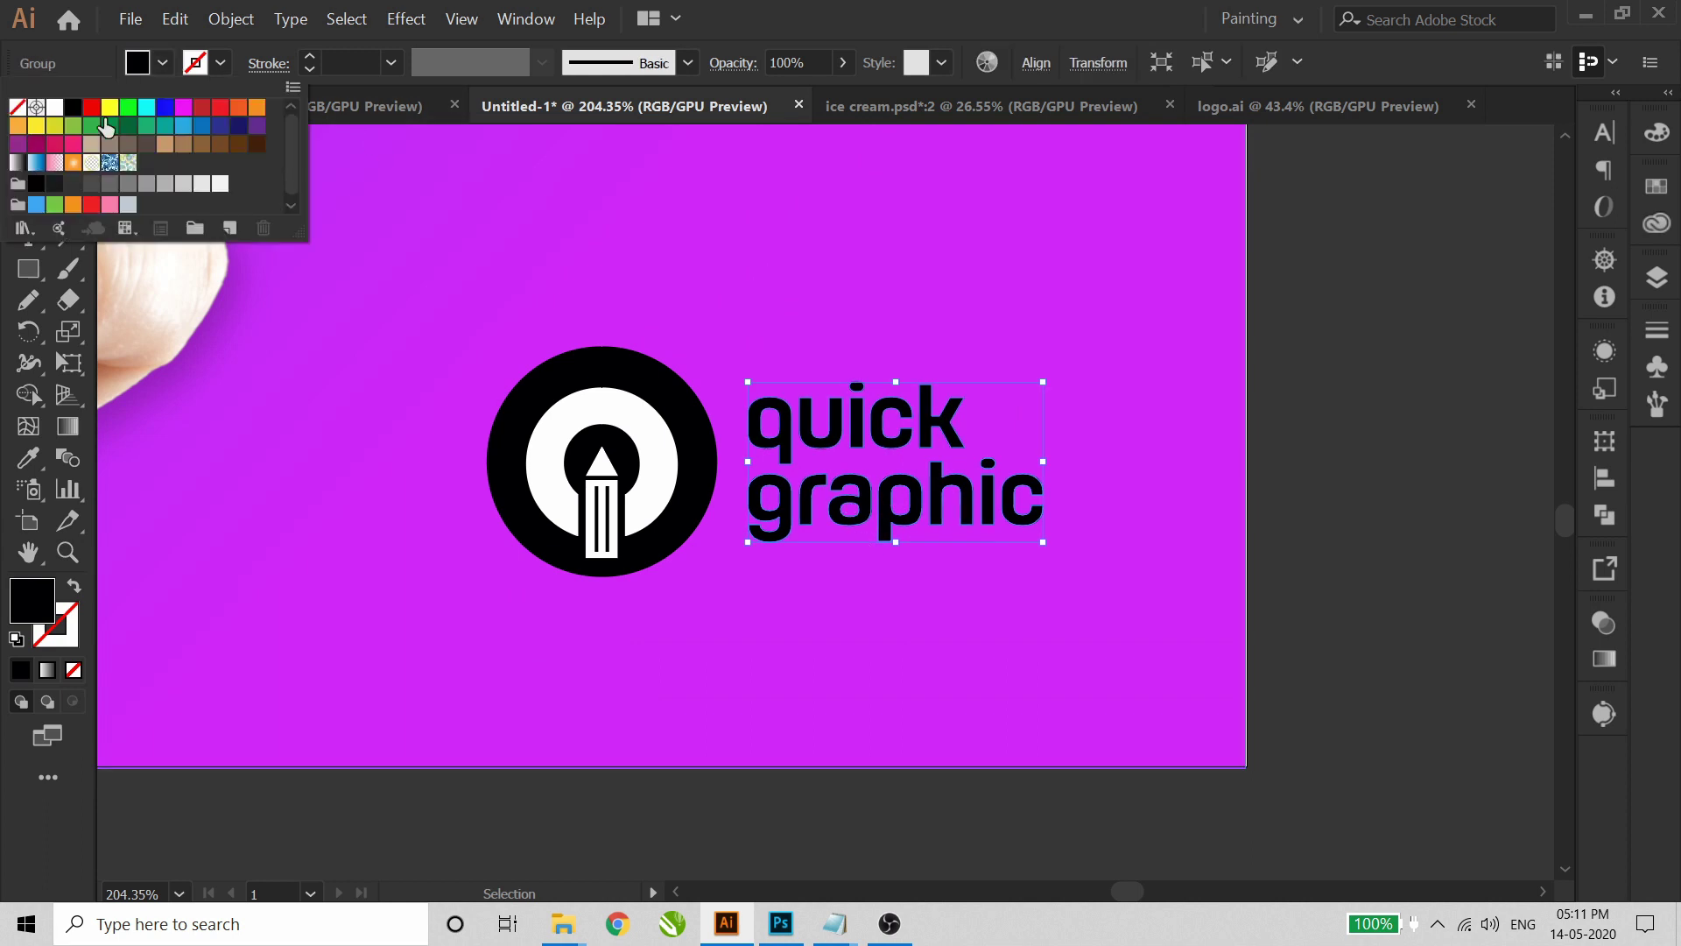
pyautogui.click(54, 109)
pyautogui.click(810, 657)
# - Ungroup the round logo mark so its inner white symbol is separate from the black circle
pyautogui.press('z')
pyautogui.moveTo(332, 239); pyautogui.dragTo(1128, 734)
pyautogui.press('v')
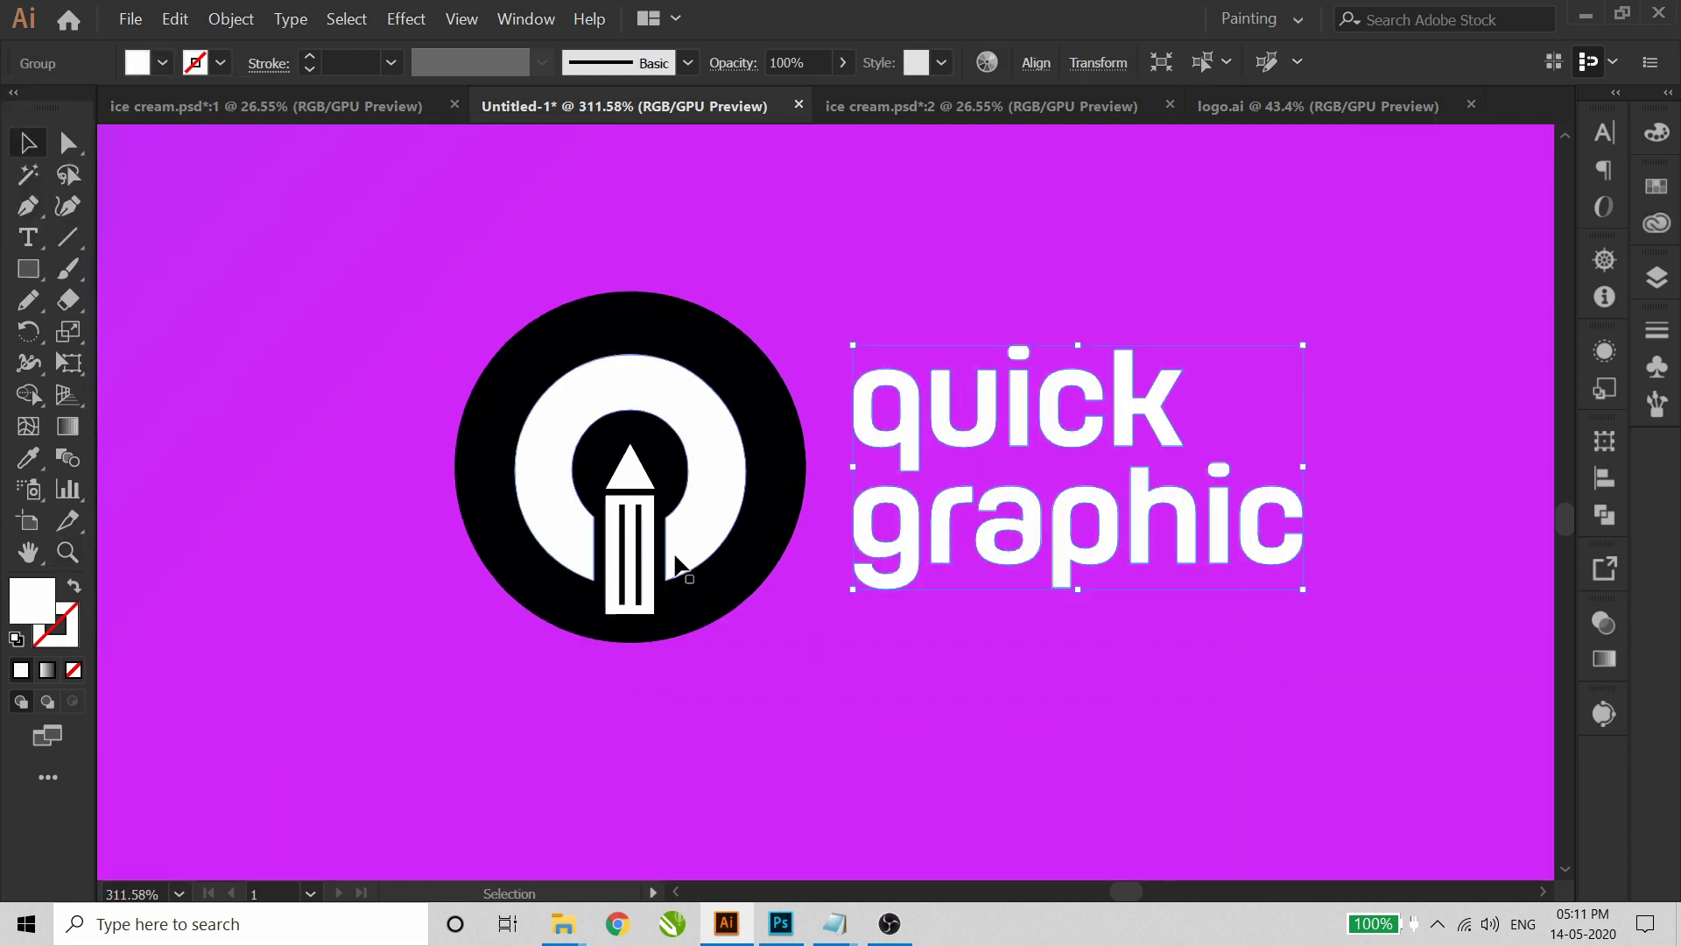
pyautogui.click(683, 567)
pyautogui.rightClick(686, 490)
pyautogui.click(762, 642)
pyautogui.rightClick(725, 536)
pyautogui.click(978, 751)
pyautogui.click(972, 741)
pyautogui.moveTo(698, 536); pyautogui.dragTo(730, 502)
pyautogui.hotkey('ctrl', 'z')
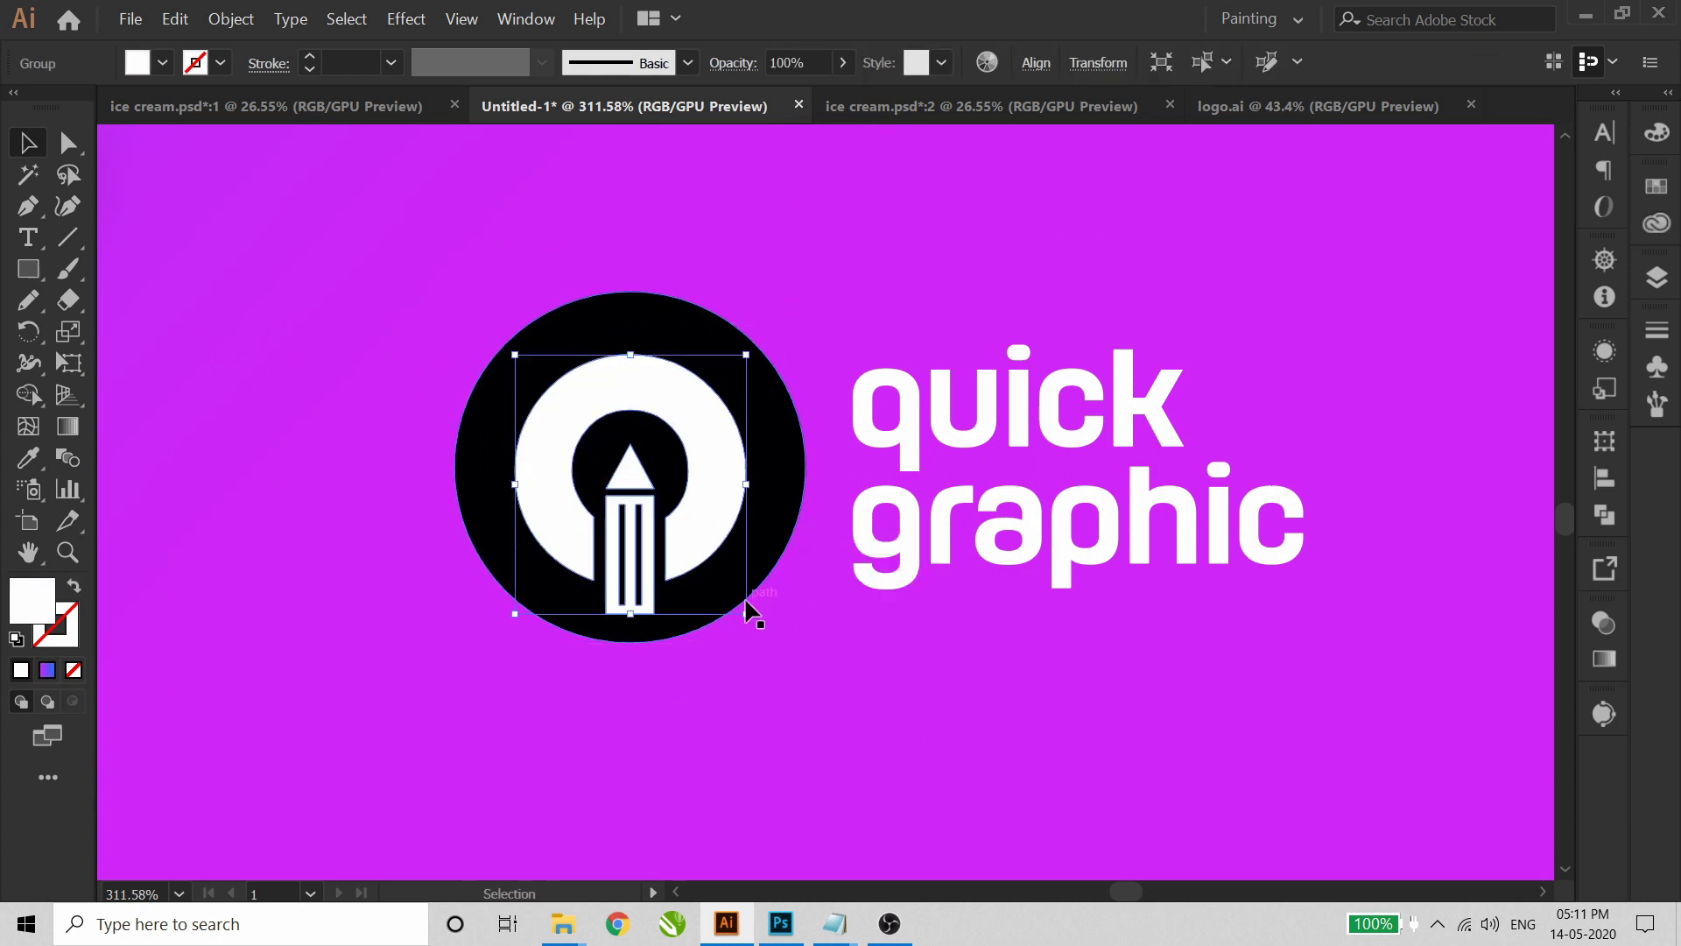
# - Fill the logo's inner symbol with the magenta sampled from the color square beside the artboard
pyautogui.hotkey('ctrl', '0')
pyautogui.click(35, 464)
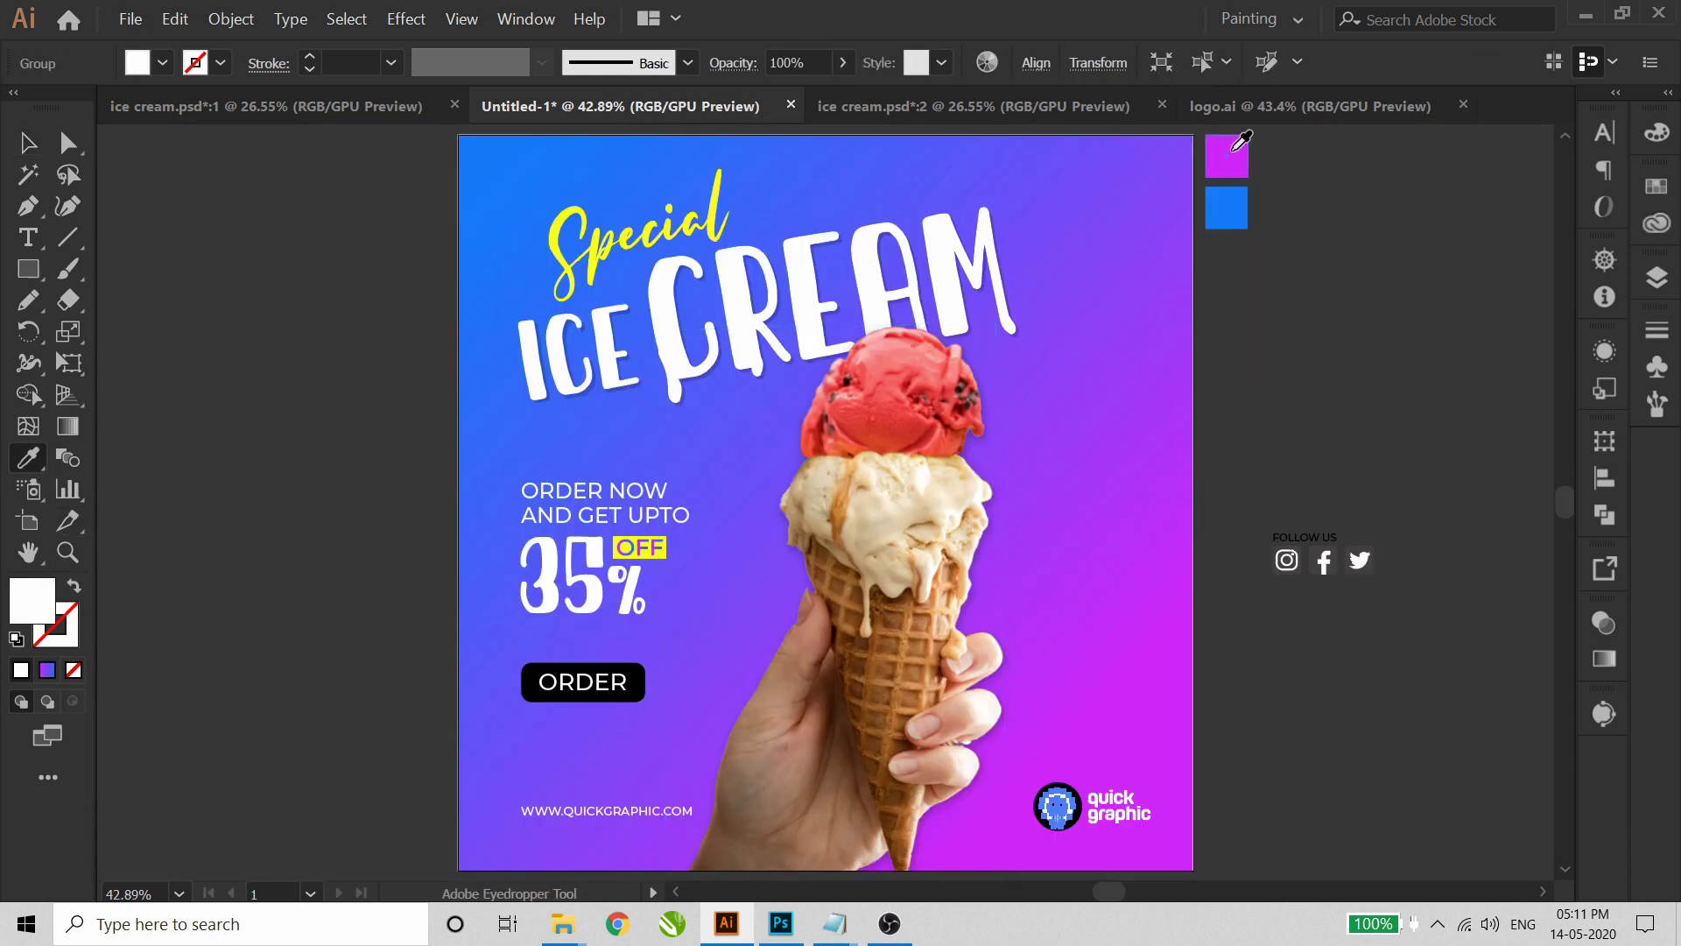
pyautogui.click(1233, 150)
pyautogui.click(28, 143)
# - Select the round mark's pieces together with the wordmark and group them as one logo
pyautogui.click(1142, 876)
pyautogui.press('z')
pyautogui.moveTo(927, 690); pyautogui.dragTo(1260, 934)
pyautogui.press('v')
pyautogui.click(876, 516)
pyautogui.click(561, 594)
pyautogui.click(802, 687)
pyautogui.click(851, 528)
pyautogui.keyDown('shift'); pyautogui.click(760, 508); pyautogui.keyUp('shift')
pyautogui.moveTo(779, 485); pyautogui.dragTo(812, 526)
pyautogui.hotkey('ctrl', 'z')
pyautogui.hotkey('ctrl', 'g')
# - Nudge the grouped logo left and down to fine-tune its place in the poster's lower-right corner
pyautogui.moveTo(994, 409); pyautogui.dragTo(1003, 403)
pyautogui.press('Left')
pyautogui.press('Left')
pyautogui.press('Left')
pyautogui.press('Left')
pyautogui.press('Down')
pyautogui.press('Down')
pyautogui.press('Down')
pyautogui.press('Down')
pyautogui.press('Down')
pyautogui.press('Down')
pyautogui.press('Down')
pyautogui.press('Down')
pyautogui.hotkey('ctrl', '0')
pyautogui.click(1297, 628)
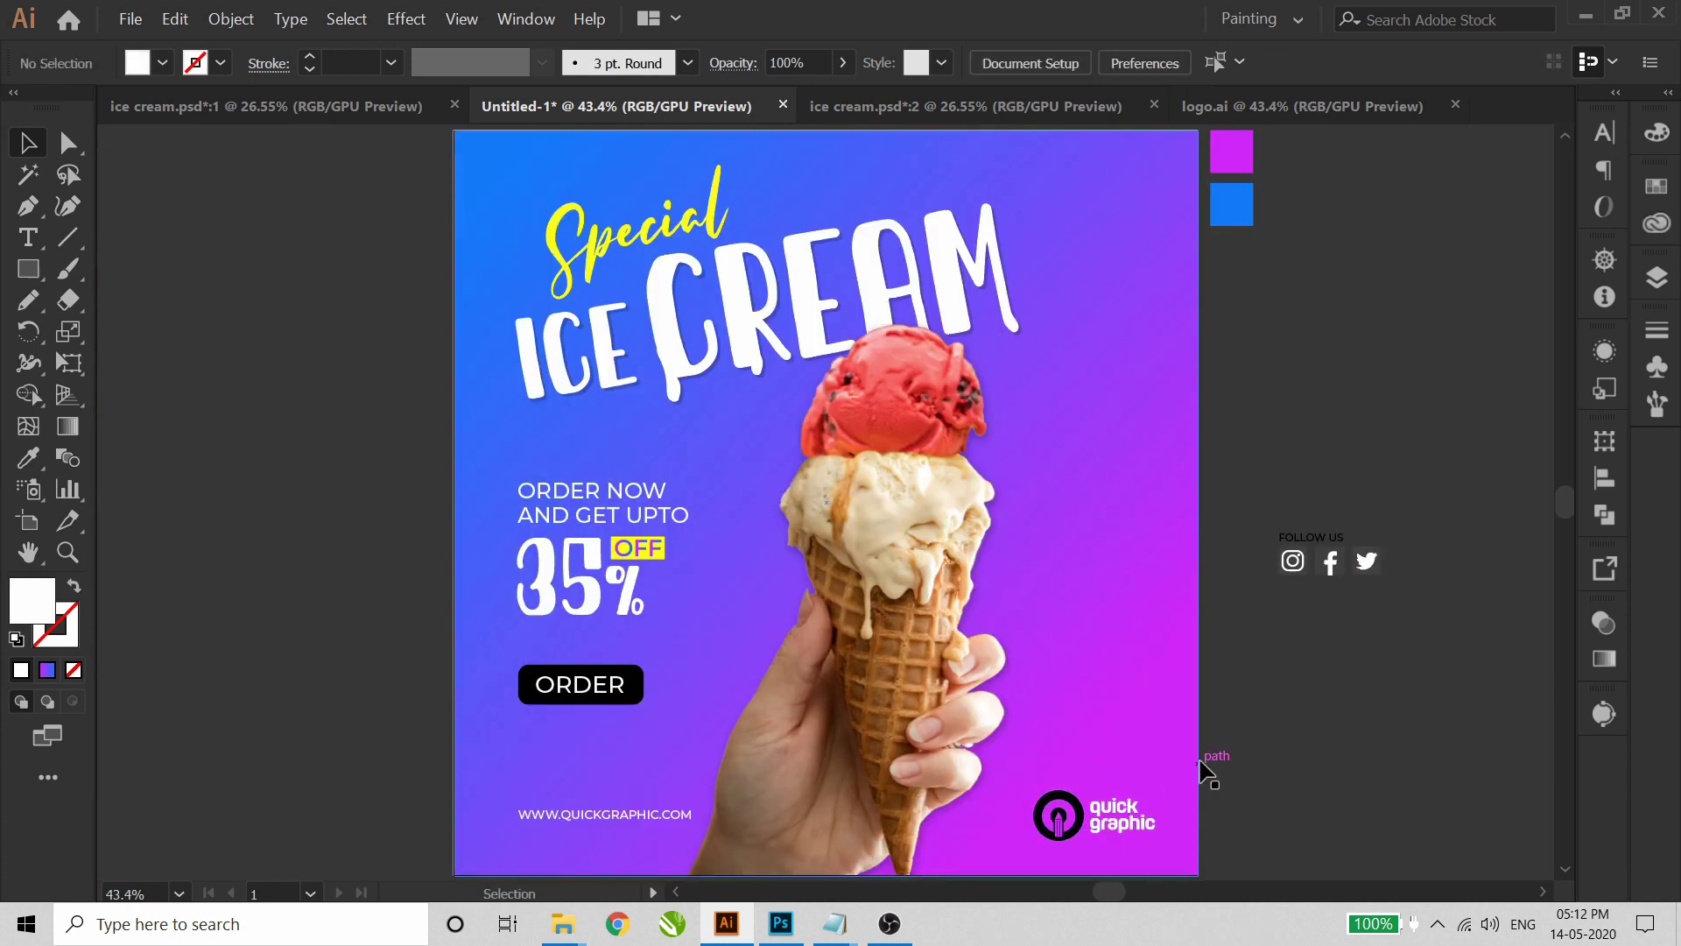
# - Reduce the website text to 15.15 pt and move it up, keeping its left edge aligned with the ORDER button
pyautogui.click(616, 813)
pyautogui.press('z')
pyautogui.moveTo(435, 683); pyautogui.dragTo(936, 907)
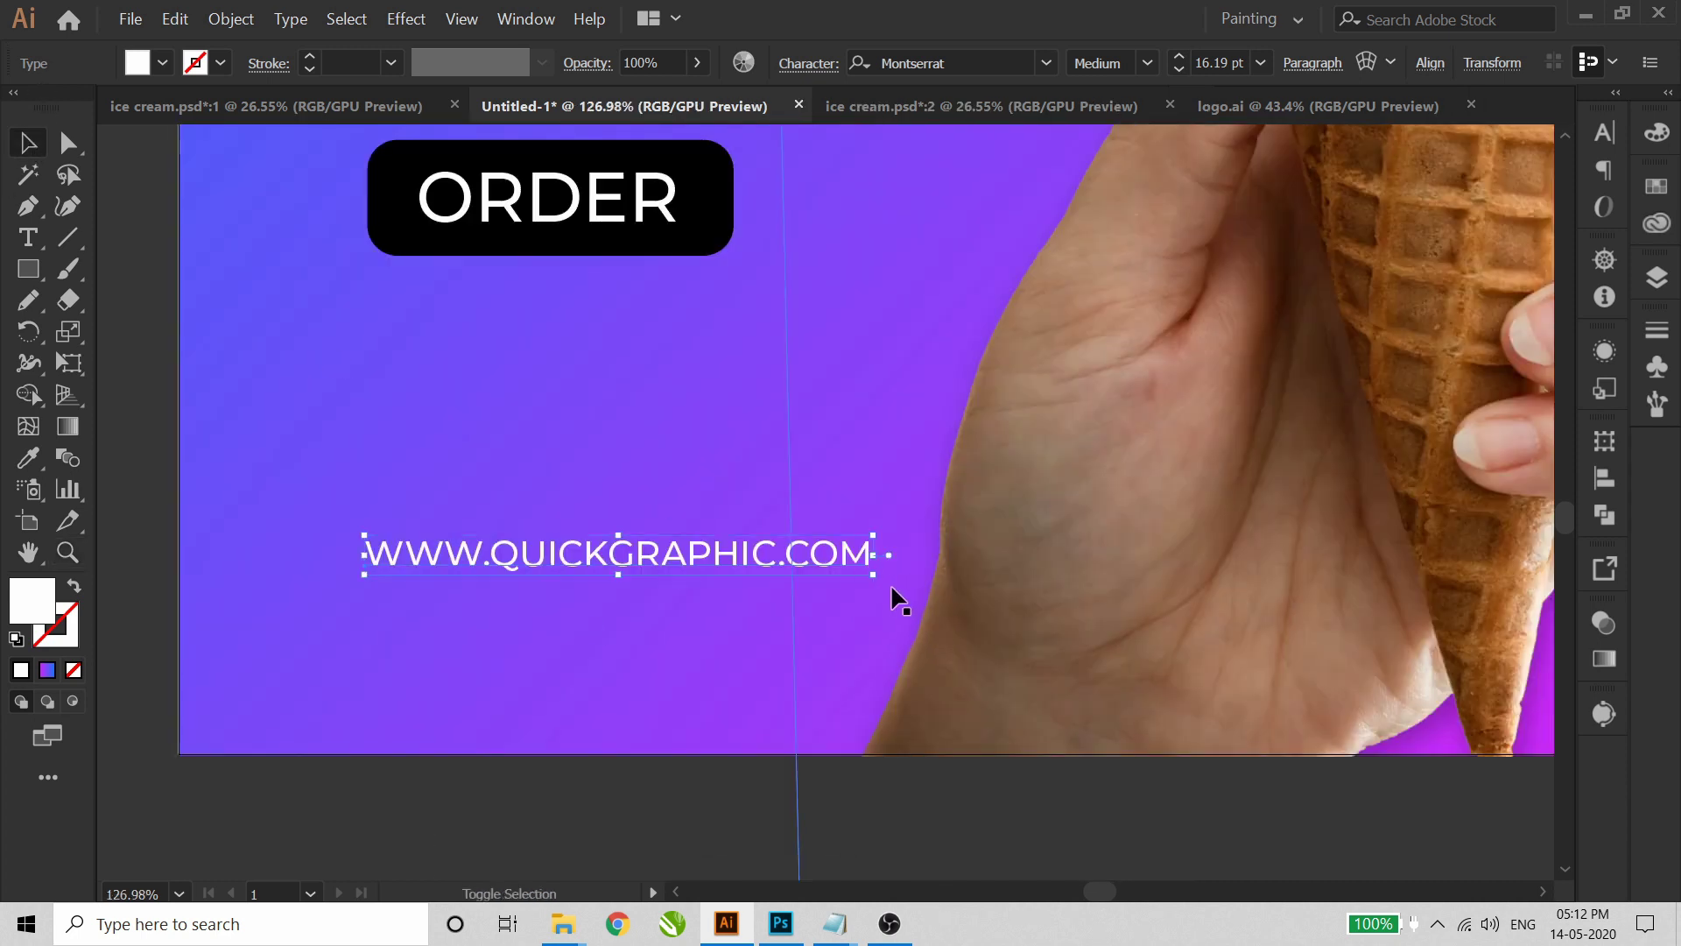
pyautogui.moveTo(877, 579); pyautogui.dragTo(841, 611)
pyautogui.press('Up')
pyautogui.press('Up')
pyautogui.press('Up')
pyautogui.press('Up')
pyautogui.press('Up')
pyautogui.press('Up')
pyautogui.press('Up')
pyautogui.press('Up')
pyautogui.press('Up')
pyautogui.press('Return')
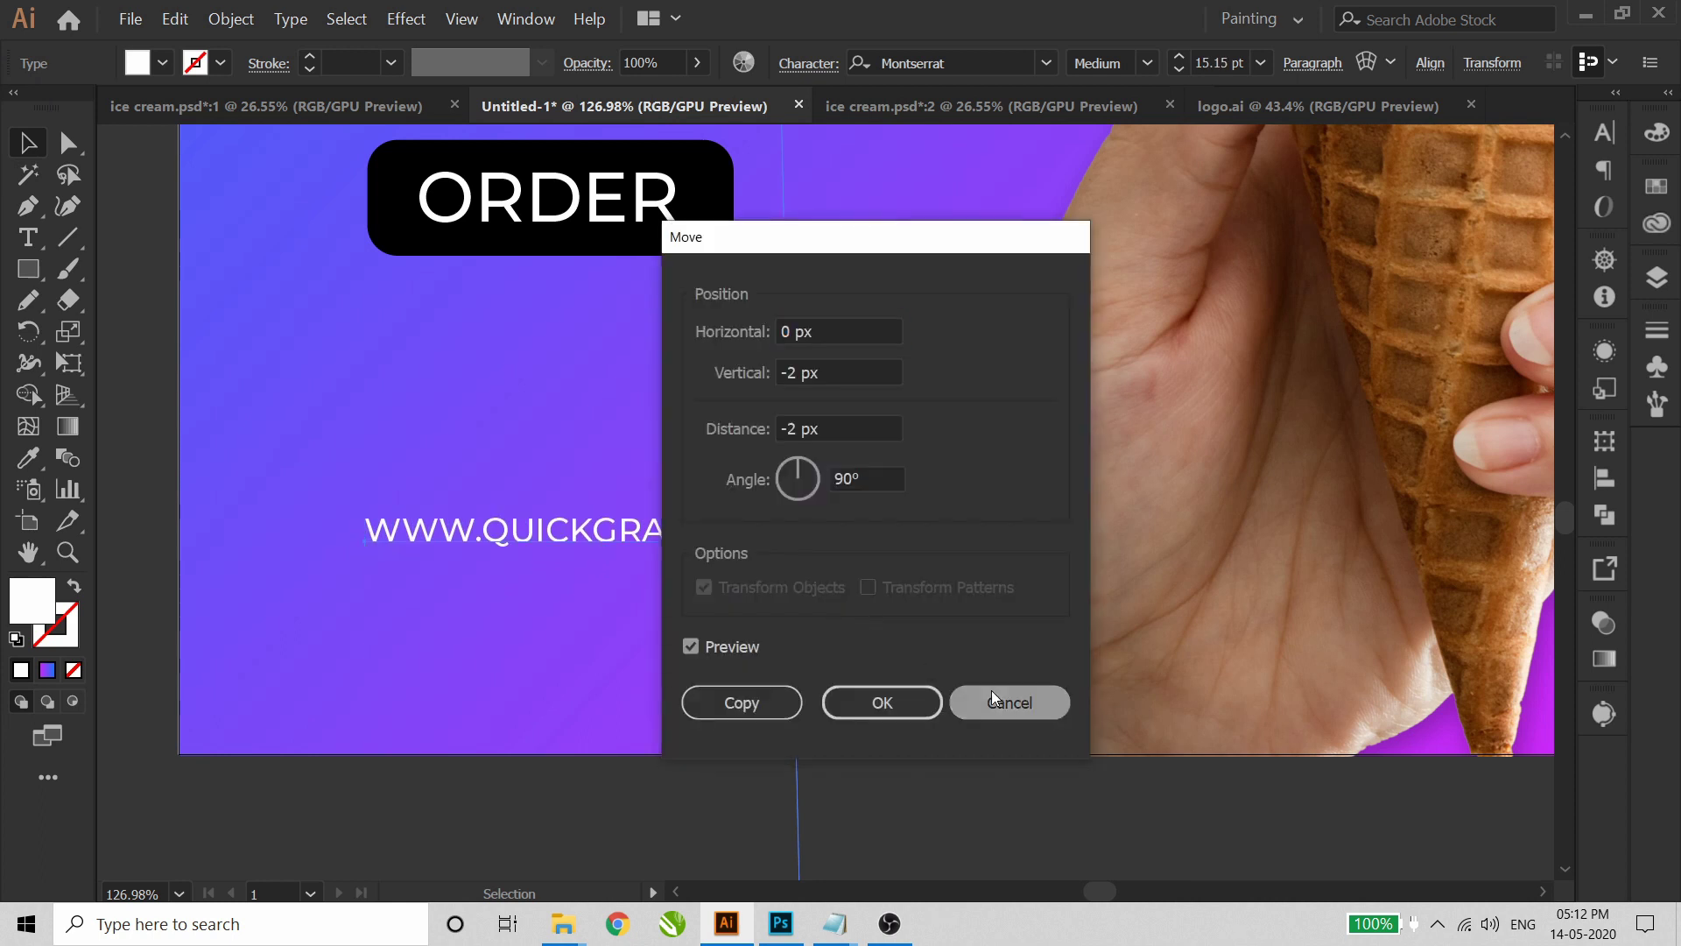
pyautogui.click(1007, 702)
# - Place the social icons directly below the website text and resize them, aligned with the text's left edge
pyautogui.hotkey('ctrl', '0')
pyautogui.click(1326, 563)
pyautogui.moveTo(1330, 561); pyautogui.dragTo(569, 828)
pyautogui.press('z')
pyautogui.moveTo(712, 848); pyautogui.dragTo(776, 910)
pyautogui.press('v')
pyautogui.moveTo(770, 515); pyautogui.dragTo(774, 534)
pyautogui.moveTo(875, 560); pyautogui.dragTo(799, 551)
pyautogui.hotkey('shift', 'Up')
# - Ungroup the social icons so their background squares can be selected separately
pyautogui.rightClick(765, 456)
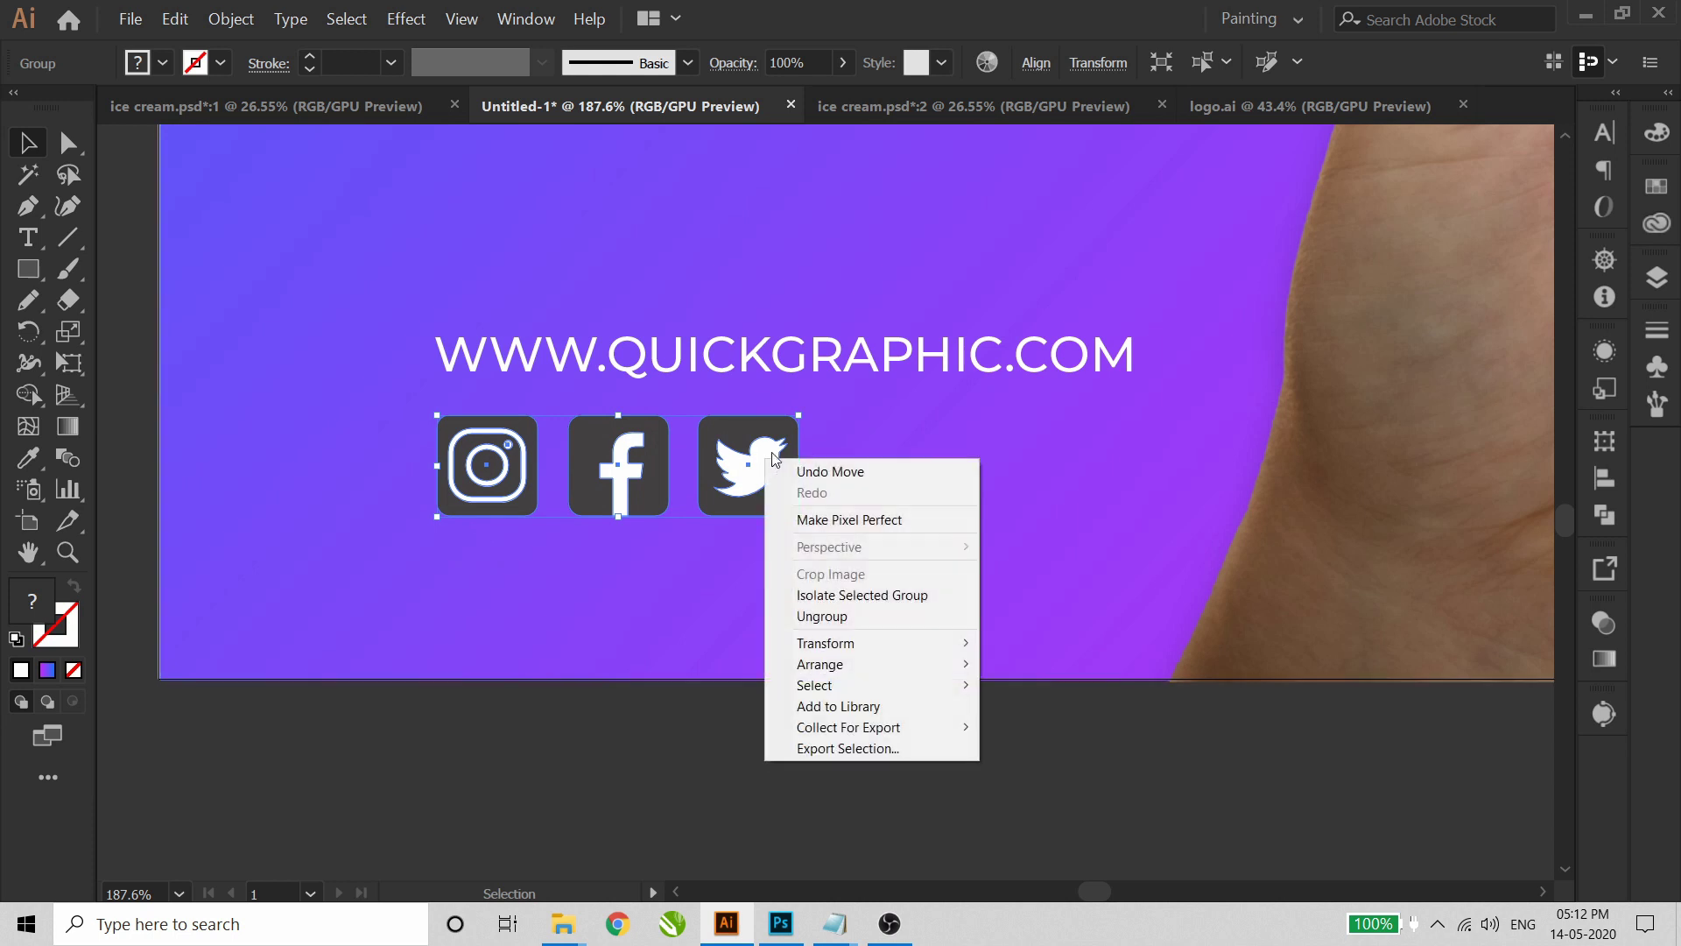
pyautogui.click(814, 612)
pyautogui.rightClick(768, 497)
pyautogui.rightClick(769, 506)
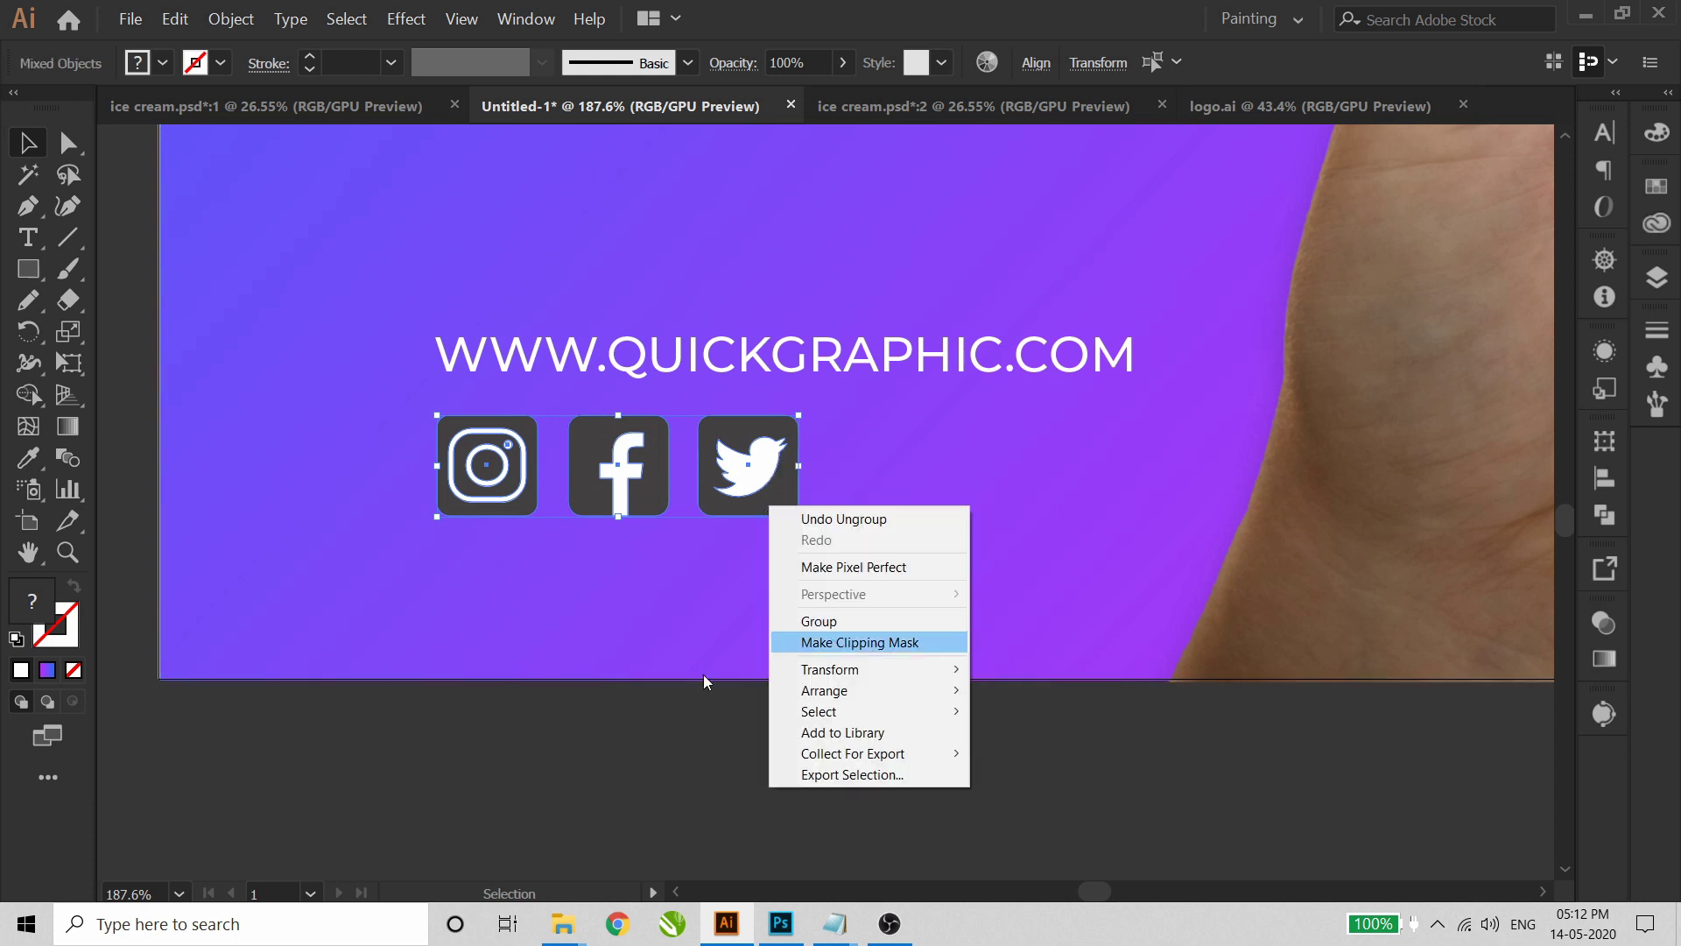
pyautogui.click(692, 728)
pyautogui.moveTo(527, 433); pyautogui.dragTo(489, 400)
pyautogui.press('z')
pyautogui.hotkey('ctrl', 'z')
pyautogui.press('v')
# - Fill the background squares of the three social icons with black
pyautogui.keyDown('shift'); pyautogui.click(662, 441); pyautogui.keyUp('shift')
pyautogui.keyDown('shift'); pyautogui.click(713, 440); pyautogui.keyUp('shift')
pyautogui.click(164, 64)
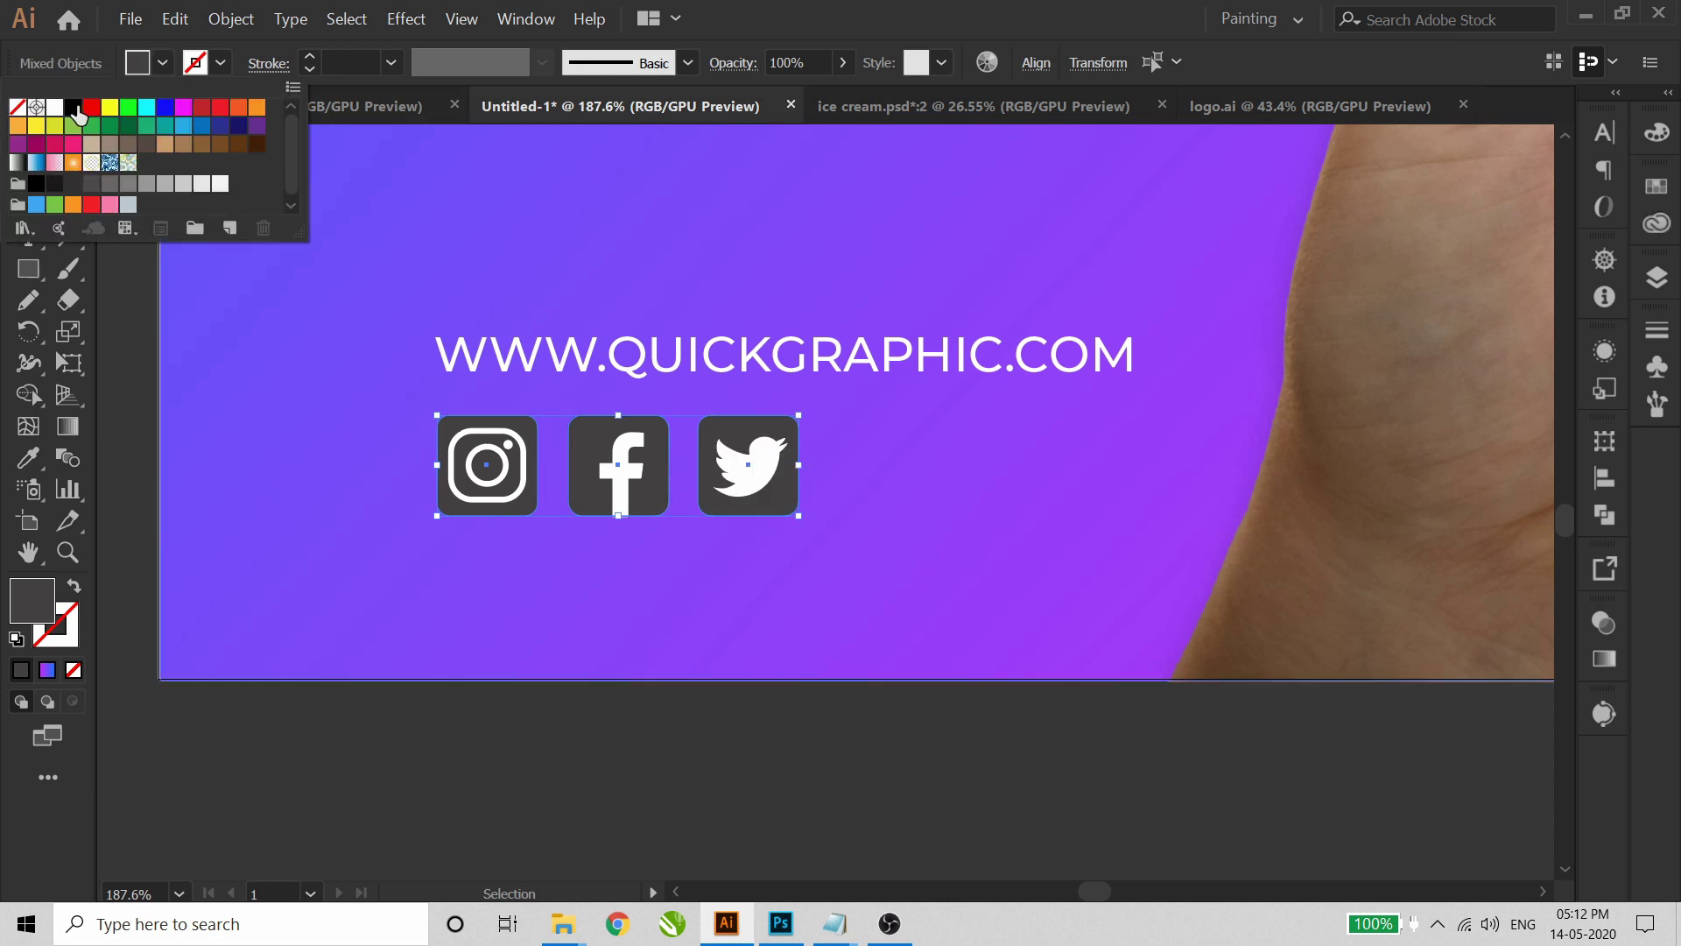
pyautogui.click(76, 108)
pyautogui.click(581, 760)
pyautogui.click(583, 760)
pyautogui.hotkey('ctrl', '0')
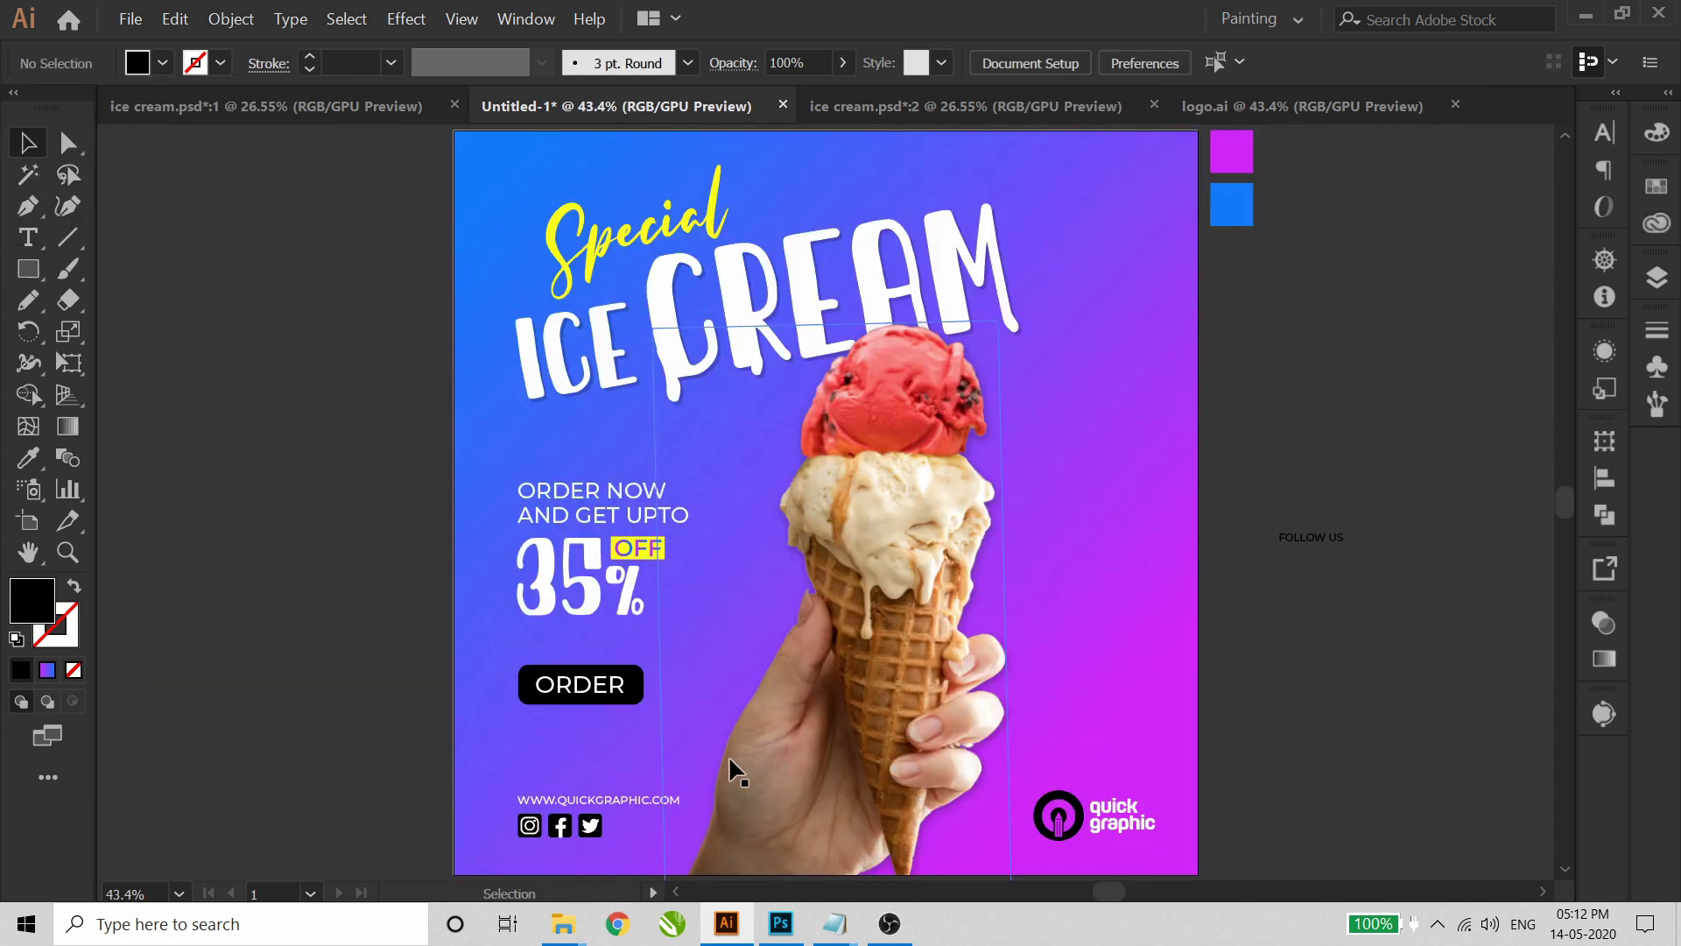
# - Delete the leftover FOLLOW US label outside the artboard
pyautogui.click(1331, 543)
pyautogui.press('Delete')
pyautogui.moveTo(1307, 160); pyautogui.dragTo(1235, 226)
pyautogui.click(1404, 372)
# - Paint three short diagonal black accent strokes with the Blob Brush to the right of the red scoop
pyautogui.click(69, 269)
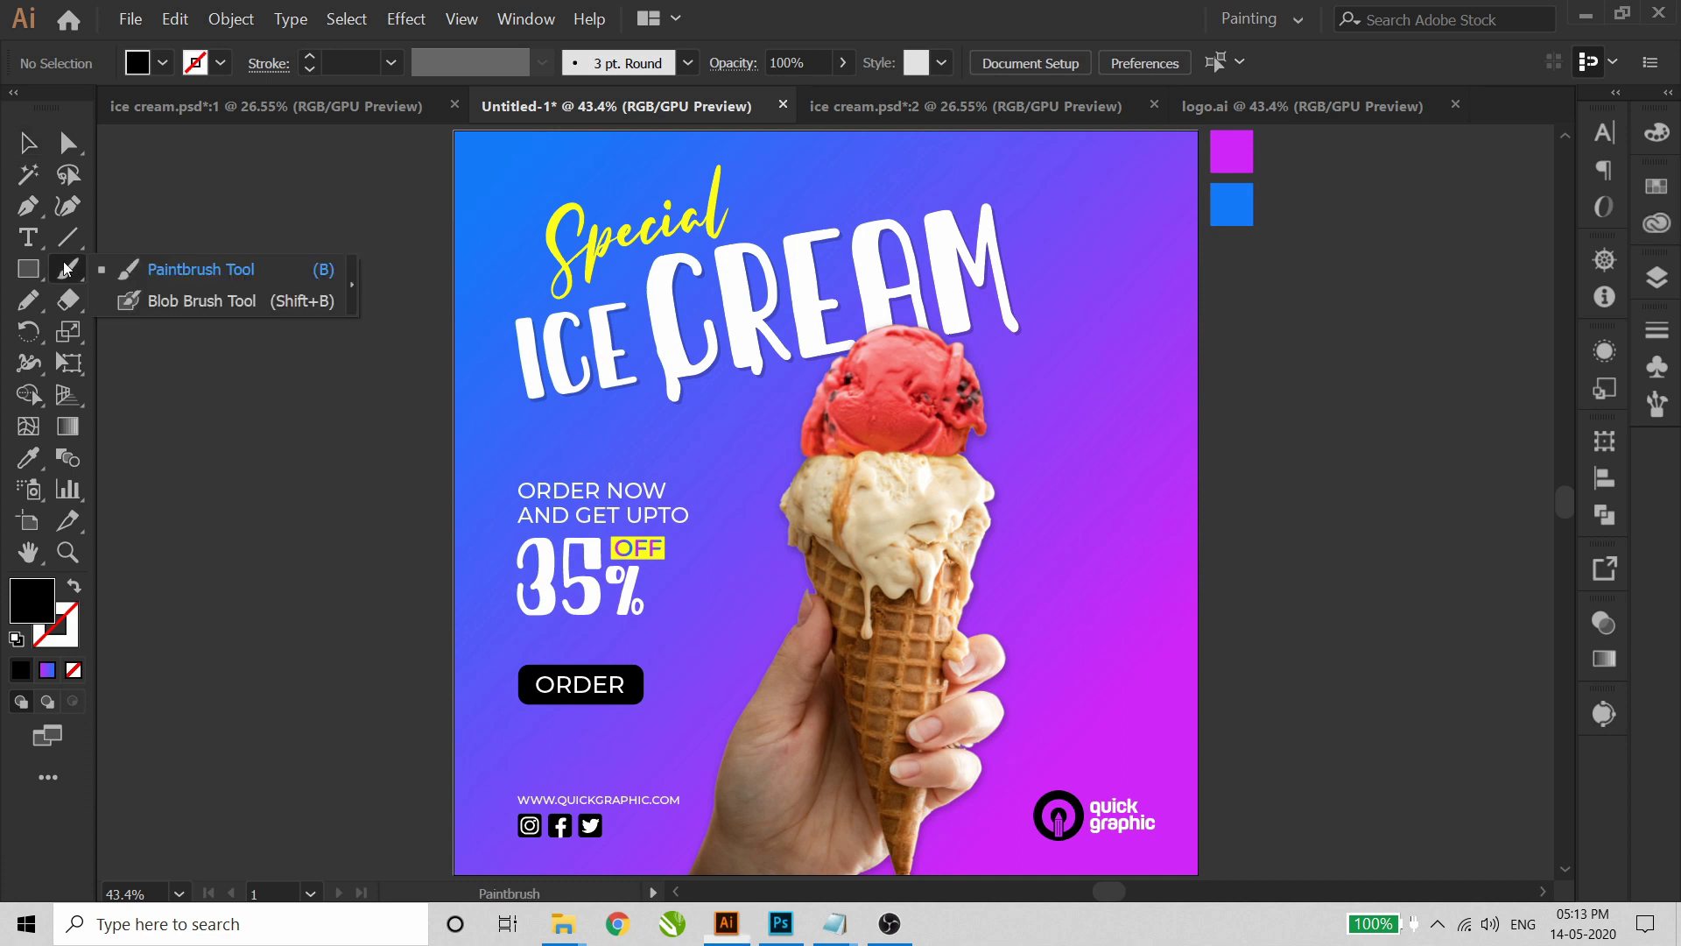
pyautogui.press('z')
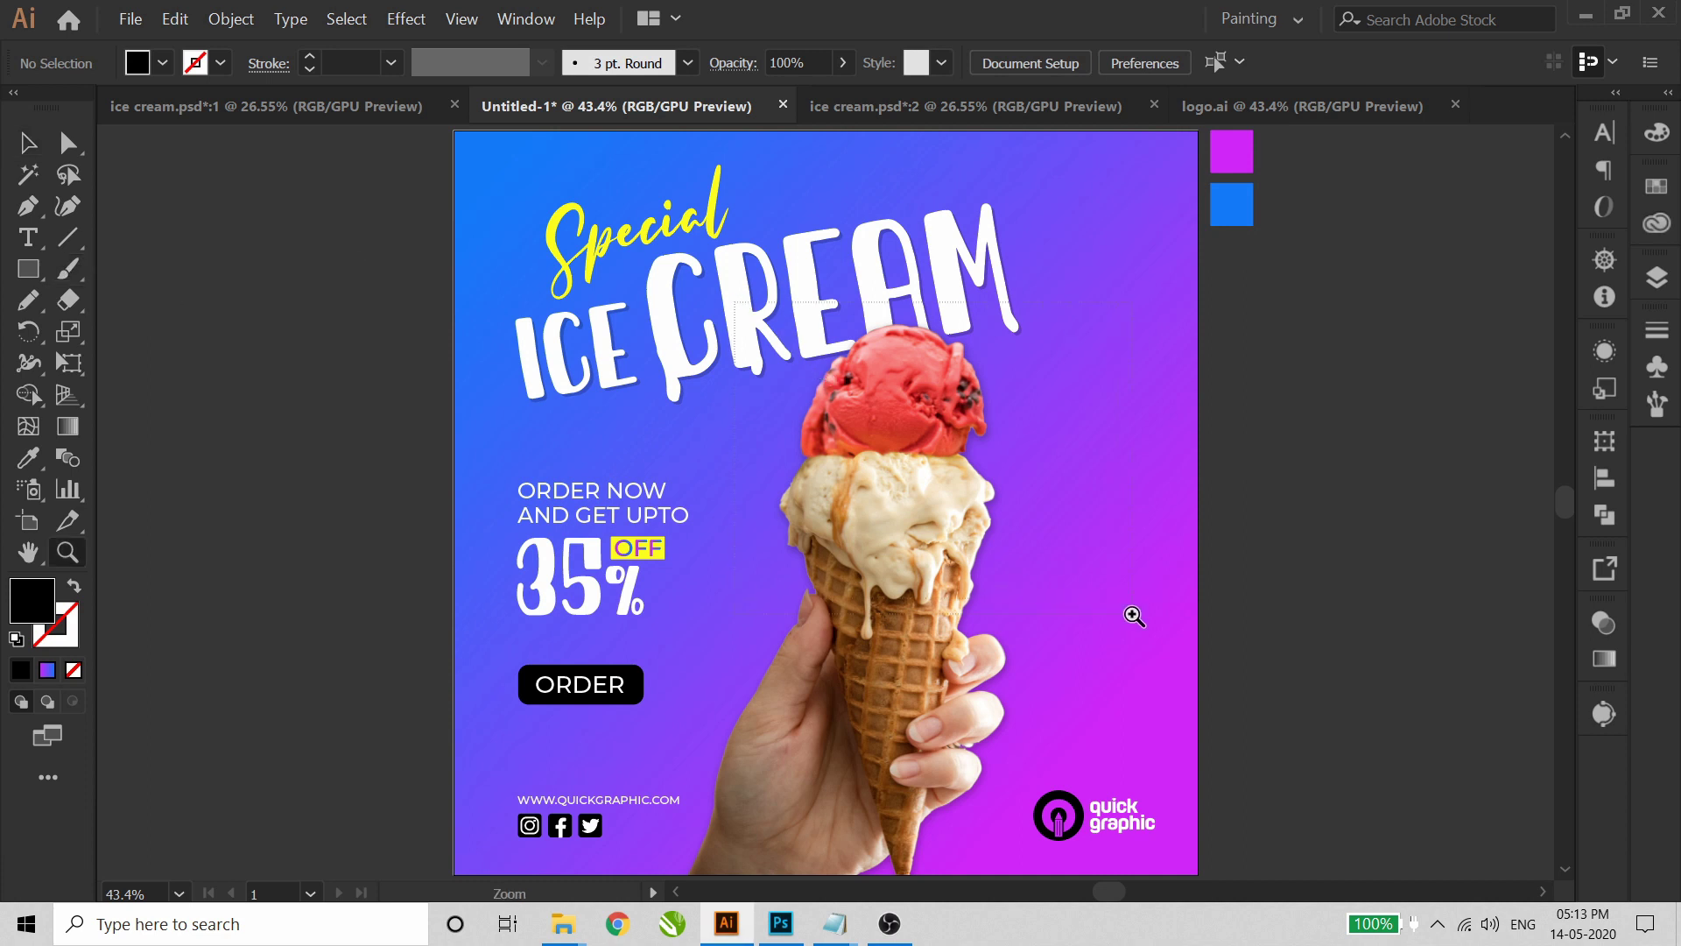
pyautogui.moveTo(1134, 616); pyautogui.dragTo(732, 295)
pyautogui.click(69, 269)
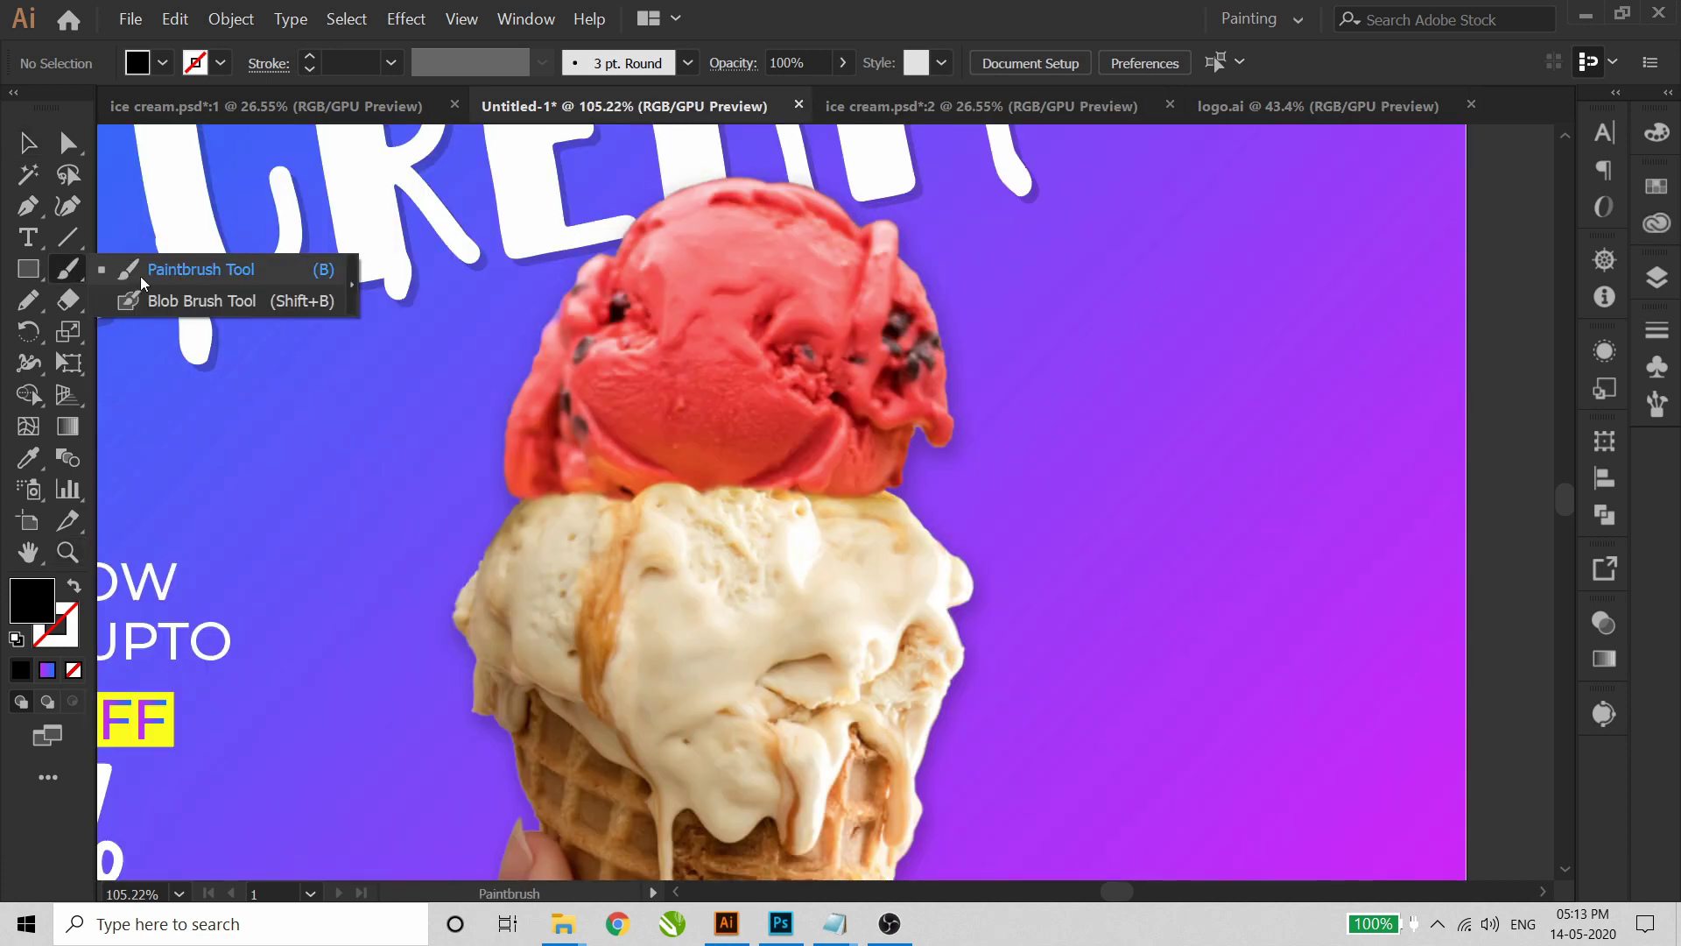
pyautogui.click(153, 301)
pyautogui.moveTo(1004, 407); pyautogui.dragTo(1083, 336)
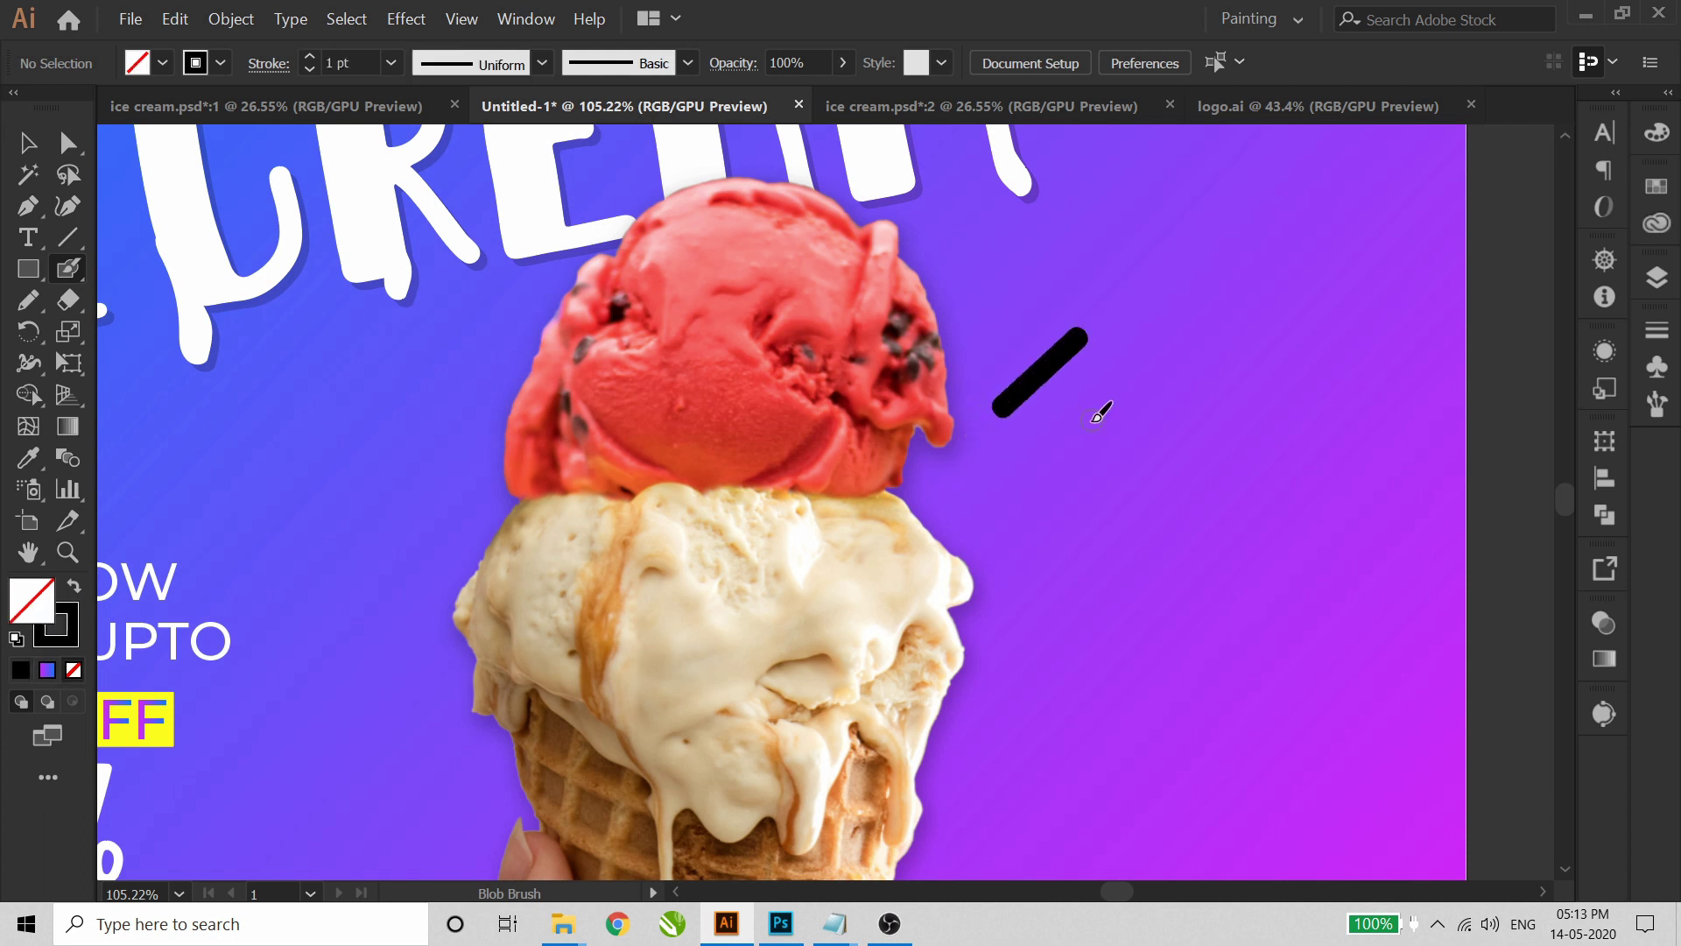
pyautogui.moveTo(1065, 433); pyautogui.dragTo(1158, 346)
pyautogui.moveTo(1054, 507); pyautogui.dragTo(1132, 466)
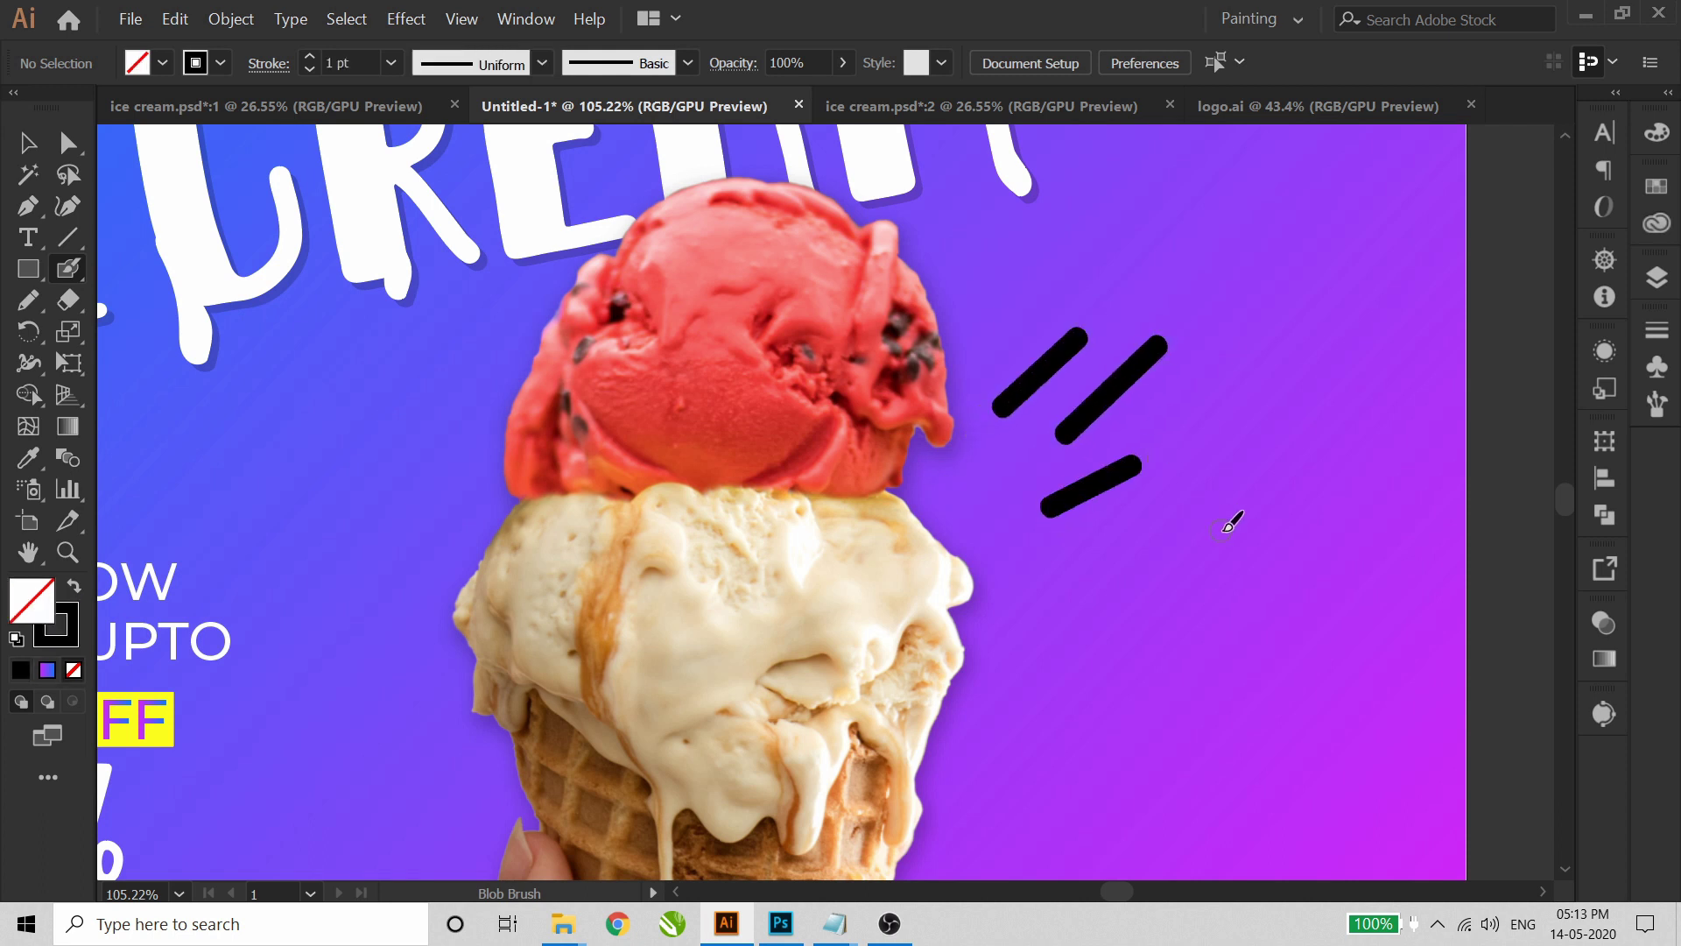
# - Rotate and reposition the three black accent strokes so they fan out to the right of the scoops
pyautogui.click(28, 143)
pyautogui.click(1113, 477)
pyautogui.keyDown('shift'); pyautogui.click(1110, 392); pyautogui.keyUp('shift')
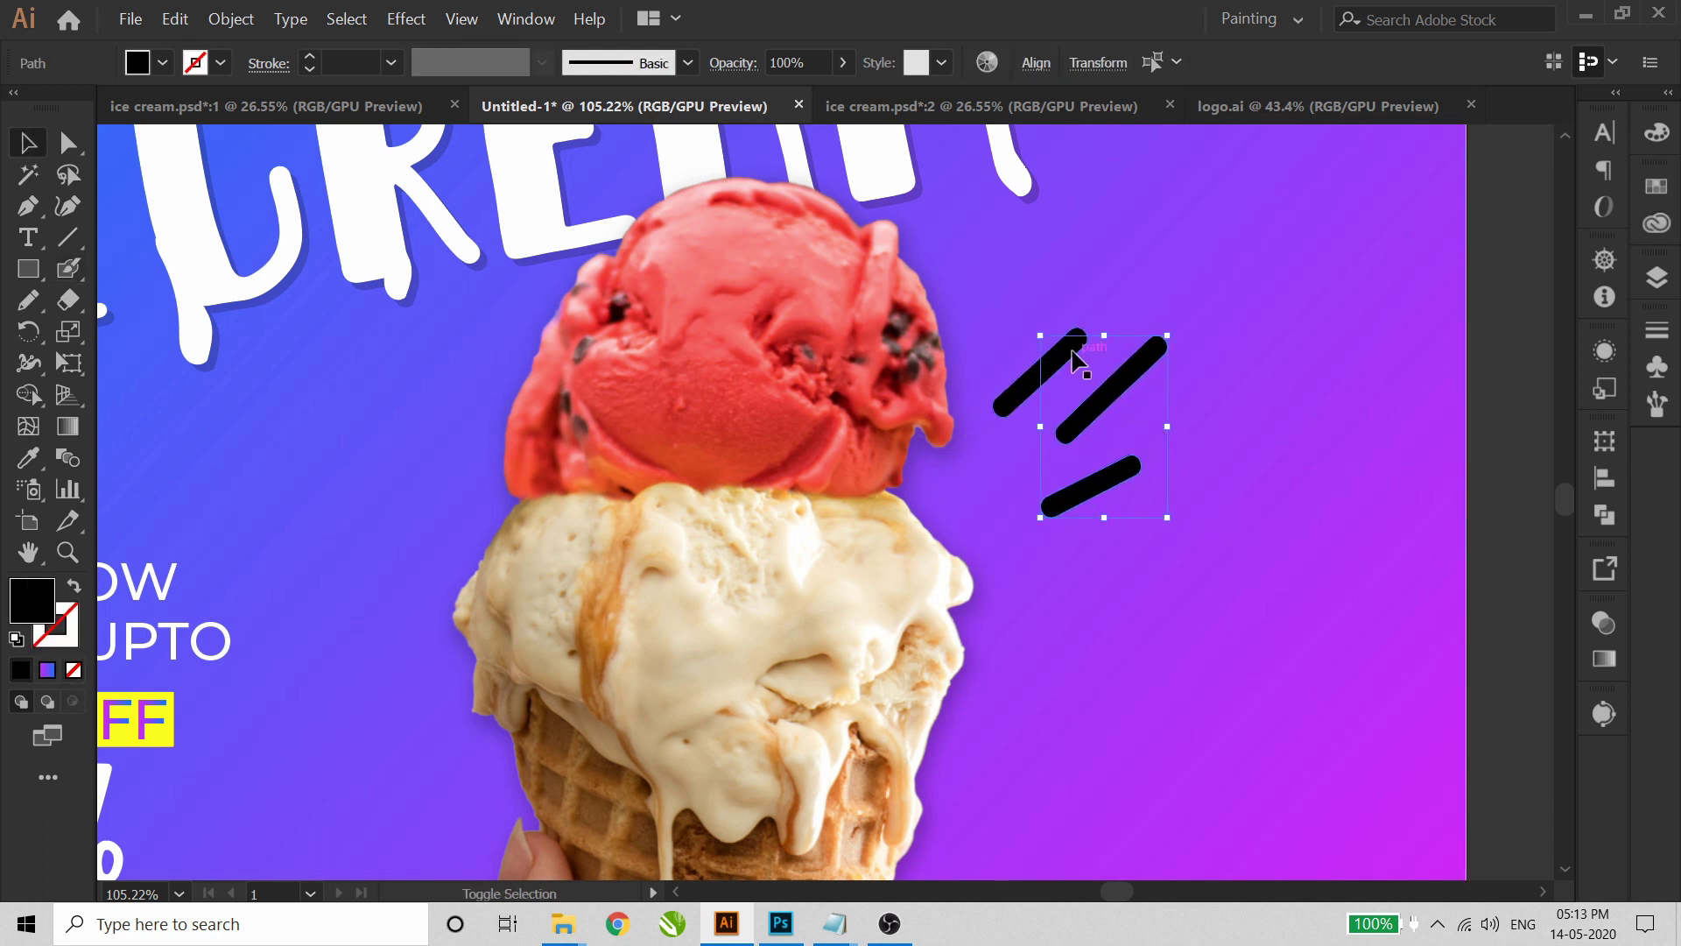
pyautogui.moveTo(1061, 362); pyautogui.dragTo(1080, 372)
pyautogui.click(1226, 365)
pyautogui.moveTo(1186, 334)
pyautogui.mouseDown()
pyautogui.moveTo(1142, 401)
pyautogui.moveTo(1177, 376)
pyautogui.mouseUp()
pyautogui.click(1077, 389)
pyautogui.press('a')
pyautogui.hotkey('ctrl', 'z')
pyautogui.moveTo(1105, 491); pyautogui.dragTo(1121, 486)
pyautogui.moveTo(1057, 396); pyautogui.dragTo(1056, 385)
pyautogui.click(1170, 398)
pyautogui.hotkey('ctrl', 'z')
# - Group the three accent strokes and place a copy of the group on the other side of the scoops
pyautogui.click(1130, 415)
pyautogui.click(1125, 486)
pyautogui.keyDown('shift'); pyautogui.click(1131, 411); pyautogui.keyUp('shift')
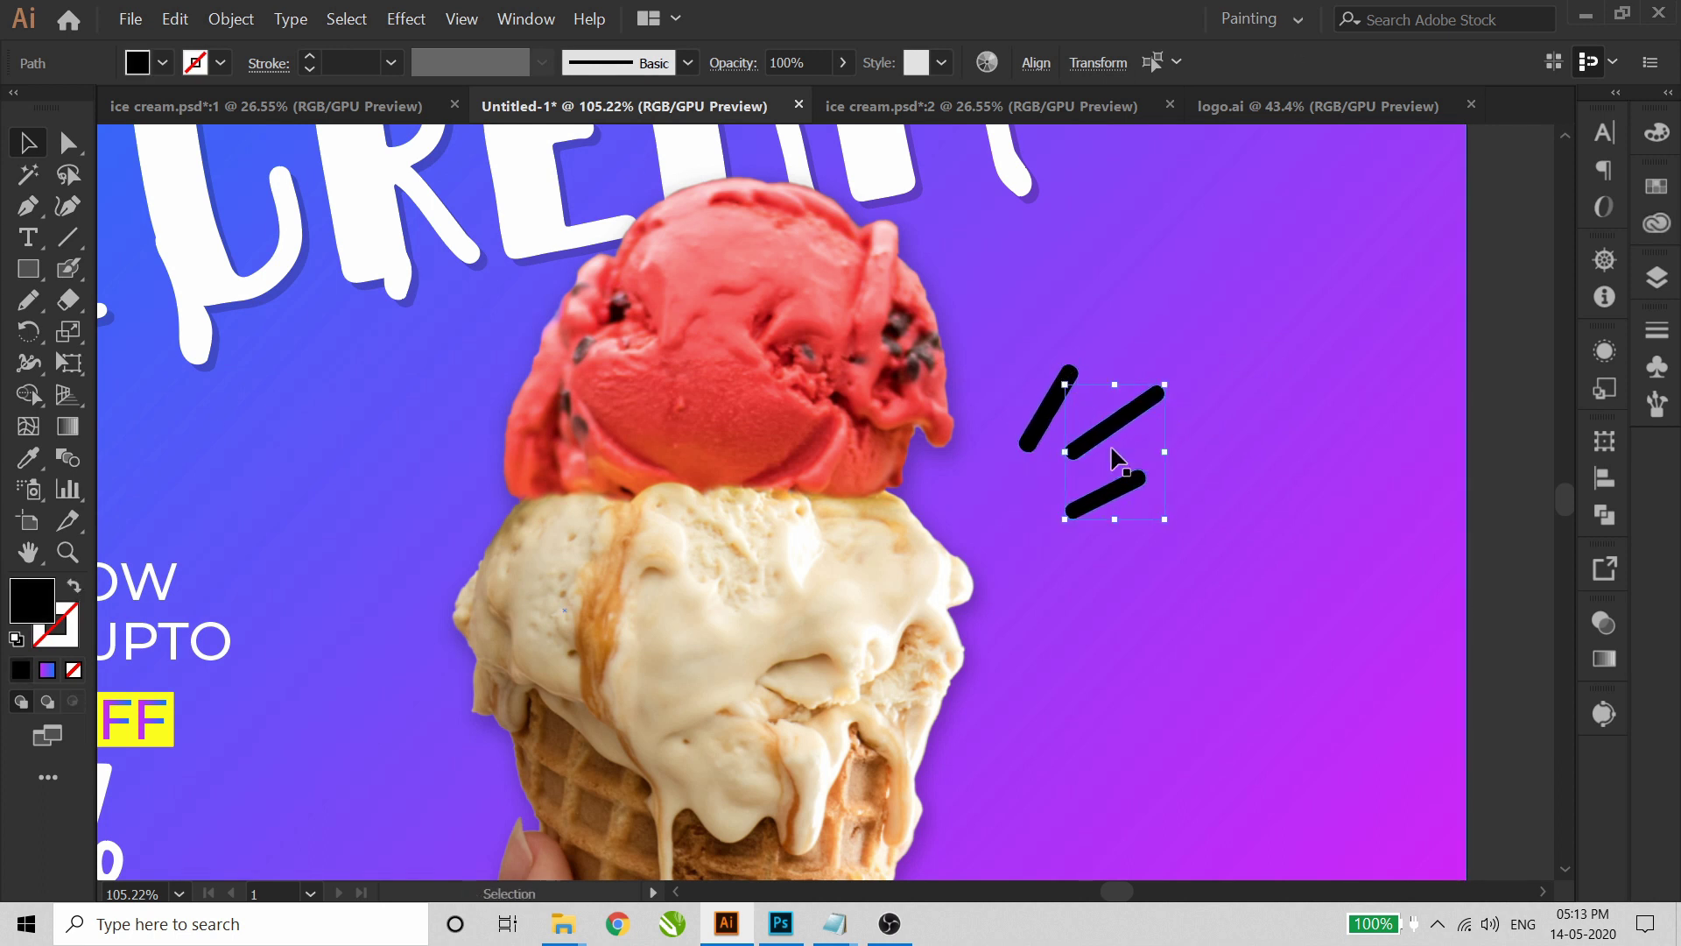
pyautogui.keyDown('shift'); pyautogui.click(1060, 387); pyautogui.keyUp('shift')
pyautogui.hotkey('ctrl', 'g')
pyautogui.moveTo(1151, 400)
pyautogui.mouseDown()
pyautogui.moveTo(1080, 476)
pyautogui.moveTo(1056, 477)
pyautogui.moveTo(1074, 477)
pyautogui.moveTo(403, 466)
pyautogui.mouseUp()
# - Reflect the copied accent strokes across the vertical axis so they mirror the original set
pyautogui.rightClick(381, 460)
pyautogui.moveTo(473, 646)
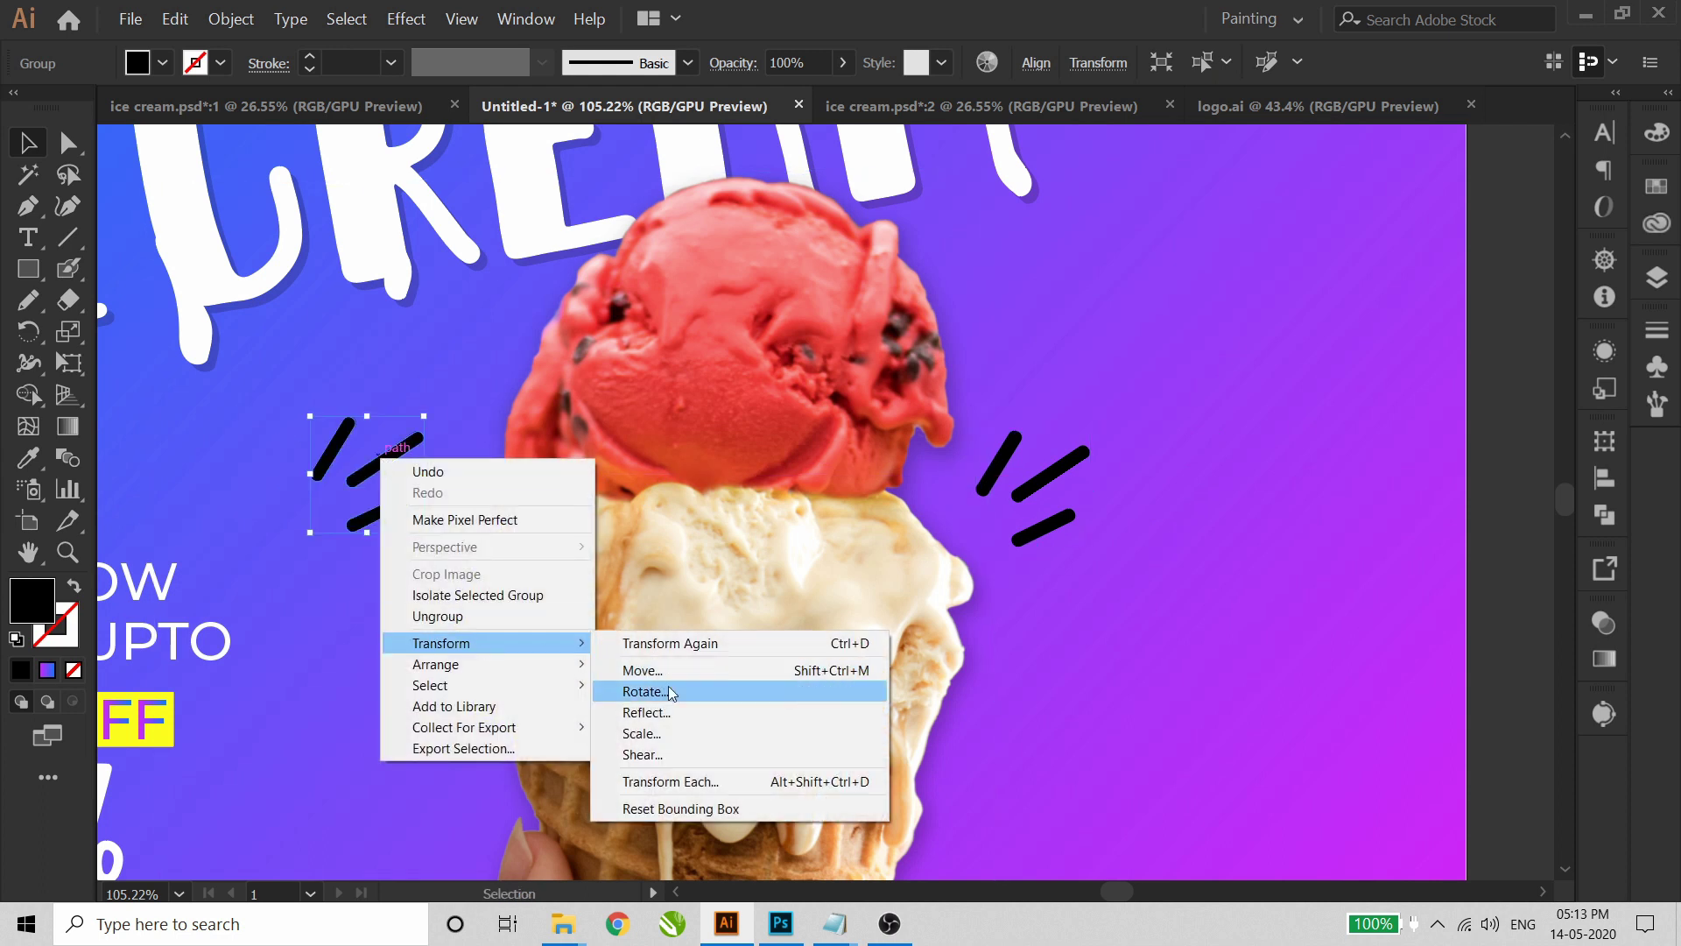
pyautogui.click(676, 714)
pyautogui.click(1255, 564)
pyautogui.click(1255, 565)
pyautogui.click(1398, 616)
# - Rotate the mirrored strokes slightly and nudge them up and left into place beside the scoops
pyautogui.moveTo(381, 495); pyautogui.dragTo(406, 542)
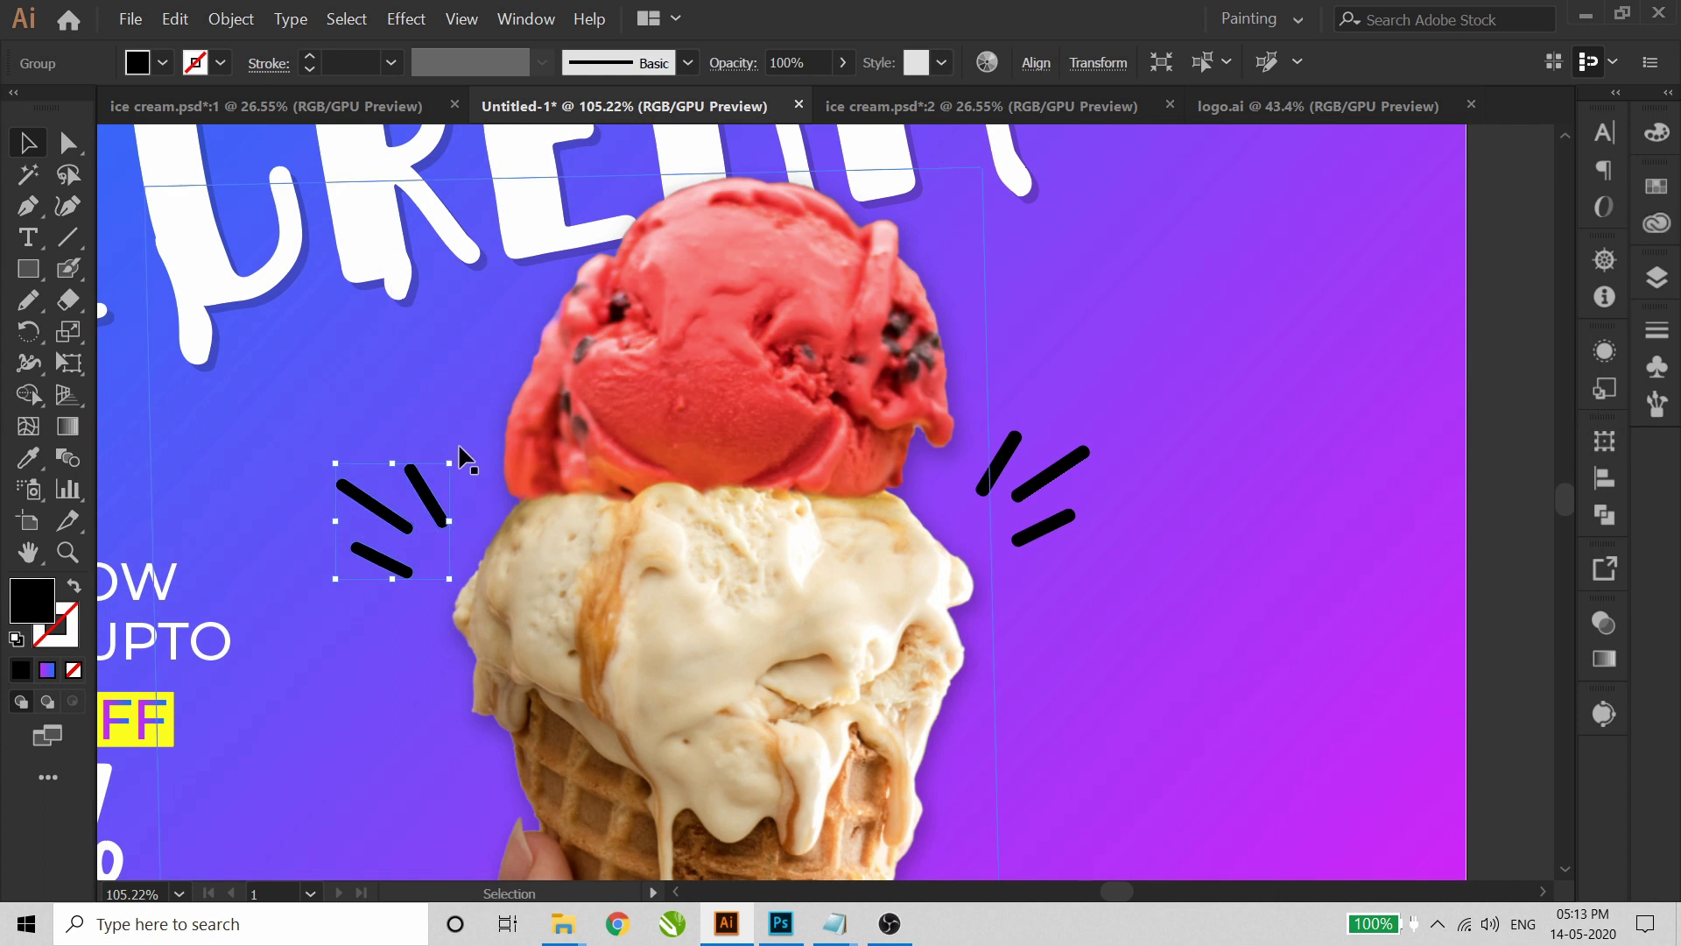
pyautogui.moveTo(457, 454); pyautogui.dragTo(457, 442)
pyautogui.press('Up')
pyautogui.press('Up')
pyautogui.press('Up')
pyautogui.press('Up')
pyautogui.press('Up')
pyautogui.press('Up')
pyautogui.press('Up')
pyautogui.press('Up')
pyautogui.press('Up')
pyautogui.press('Up')
pyautogui.press('Up')
pyautogui.press('Up')
pyautogui.press('Up')
pyautogui.press('Up')
pyautogui.press('Up')
pyautogui.press('Up')
pyautogui.press('Up')
pyautogui.press('Up')
pyautogui.press('Up')
pyautogui.press('Up')
pyautogui.press('Left')
pyautogui.press('Left')
pyautogui.press('Left')
pyautogui.press('Left')
pyautogui.press('Left')
pyautogui.press('Left')
pyautogui.press('Left')
pyautogui.press('Left')
pyautogui.press('Left')
pyautogui.press('Left')
pyautogui.press('Left')
pyautogui.press('Left')
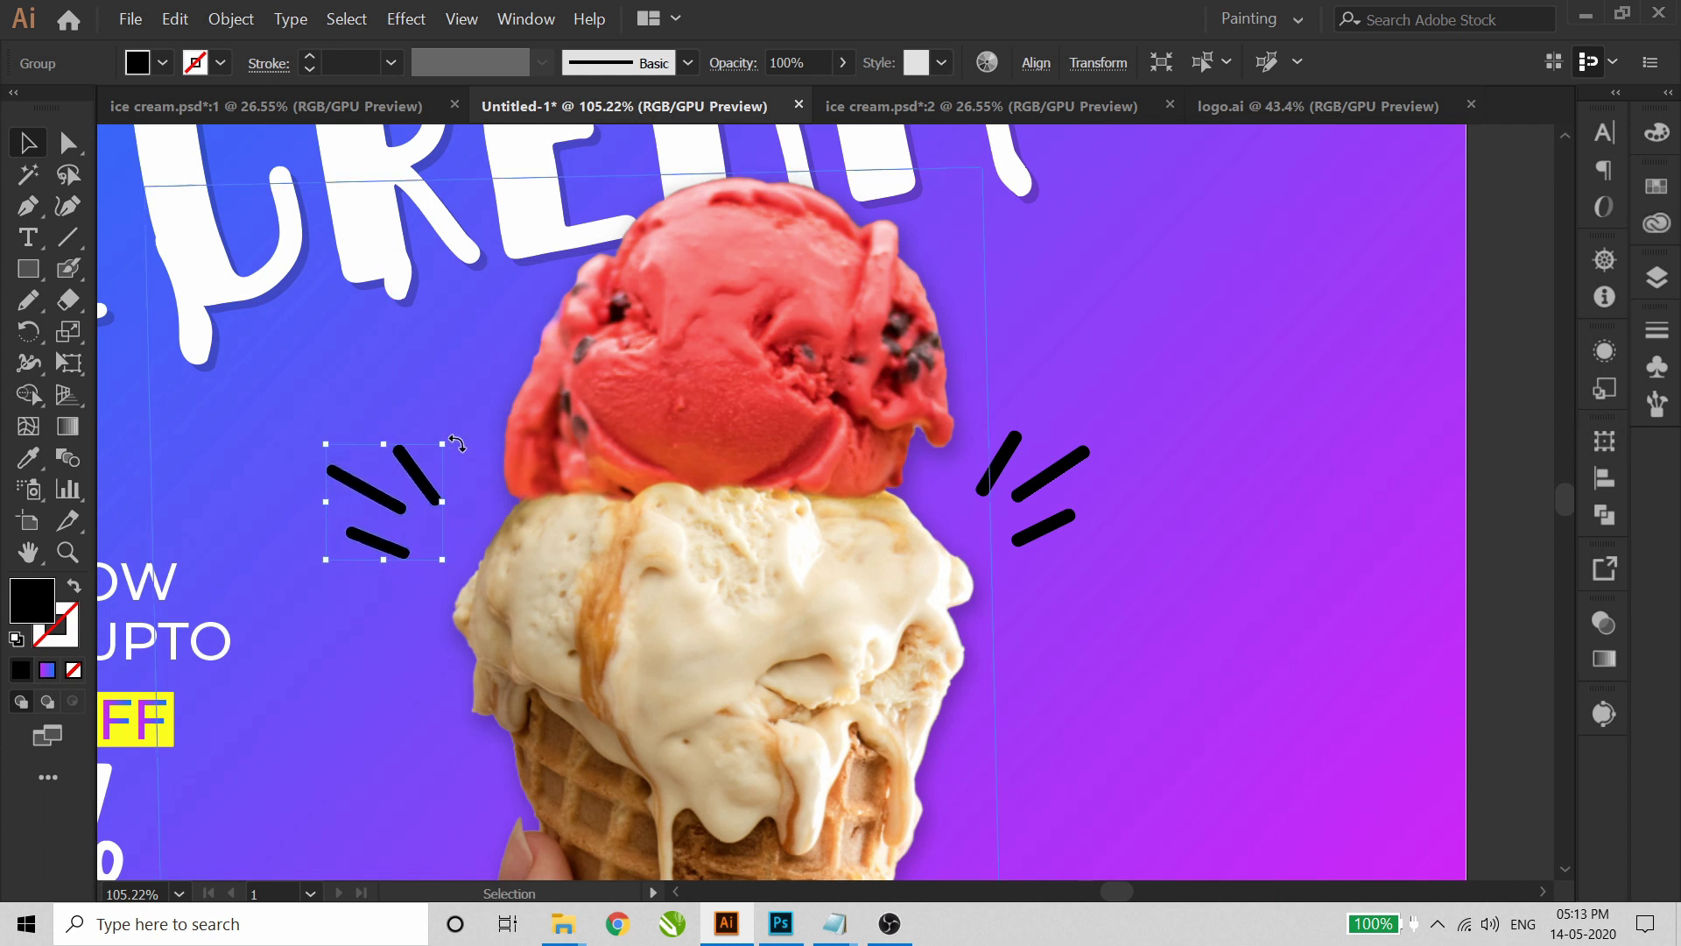
pyautogui.hotkey('ctrl', '0')
pyautogui.click(1201, 597)
pyautogui.moveTo(1140, 518)
pyautogui.mouseDown()
pyautogui.moveTo(1122, 525)
pyautogui.moveTo(1140, 533)
pyautogui.mouseUp()
pyautogui.hotkey('ctrl', '0')
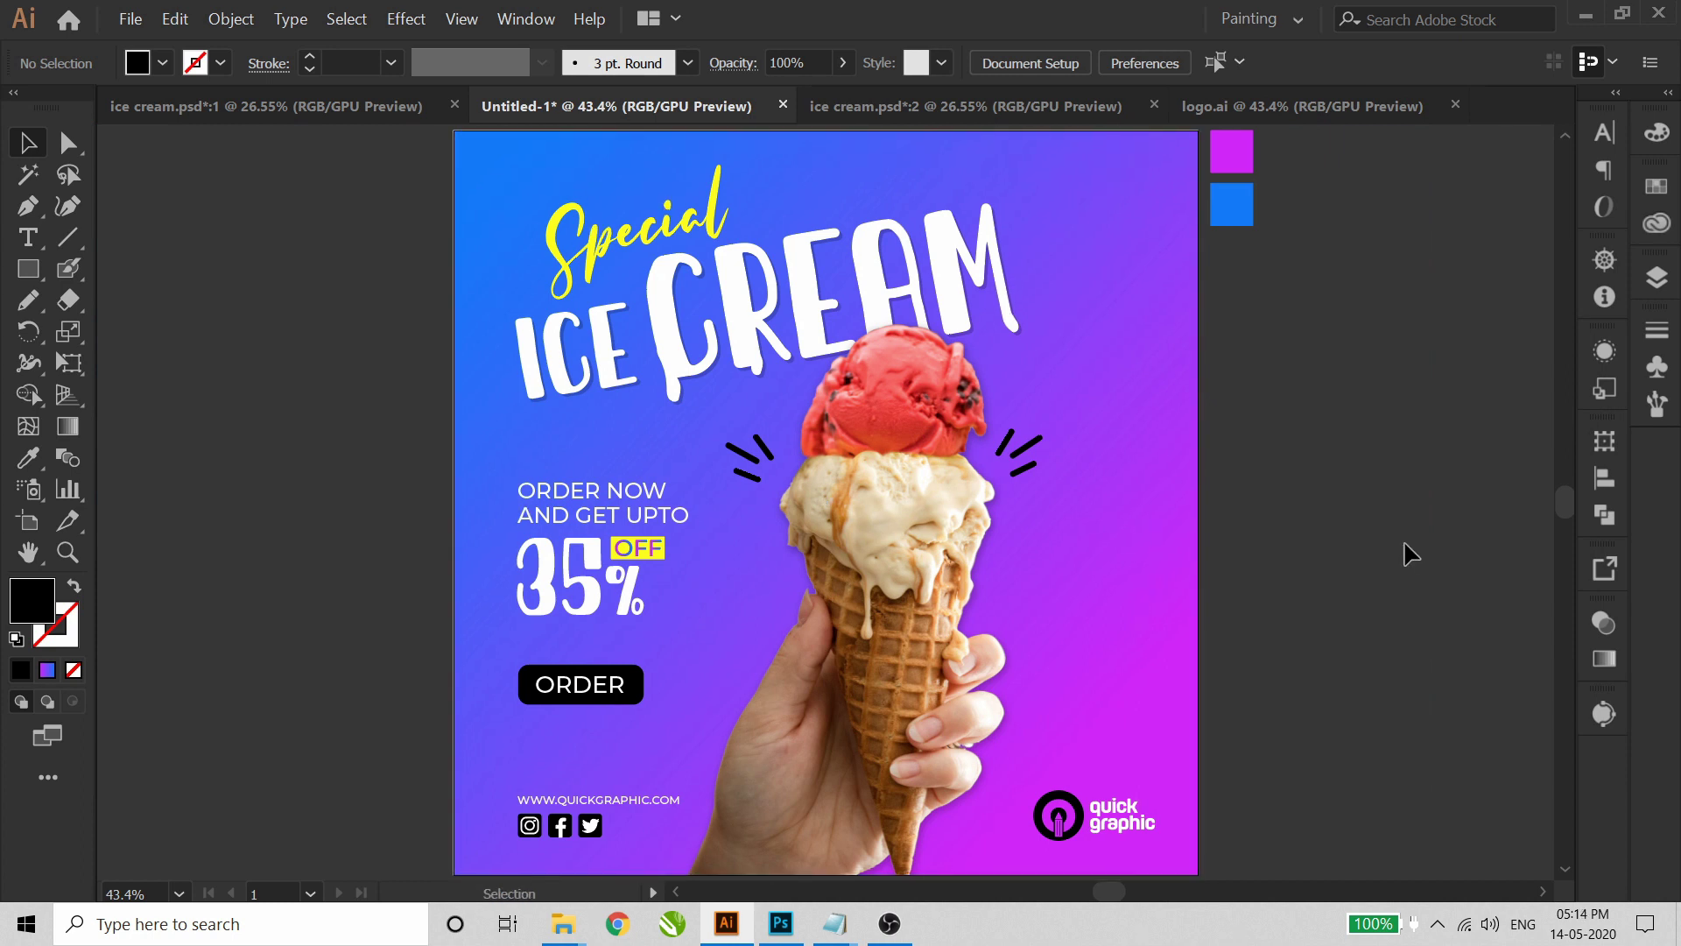
# - Paint a solid black heart with the Blob Brush in the empty area to the right of the cone
pyautogui.press('z')
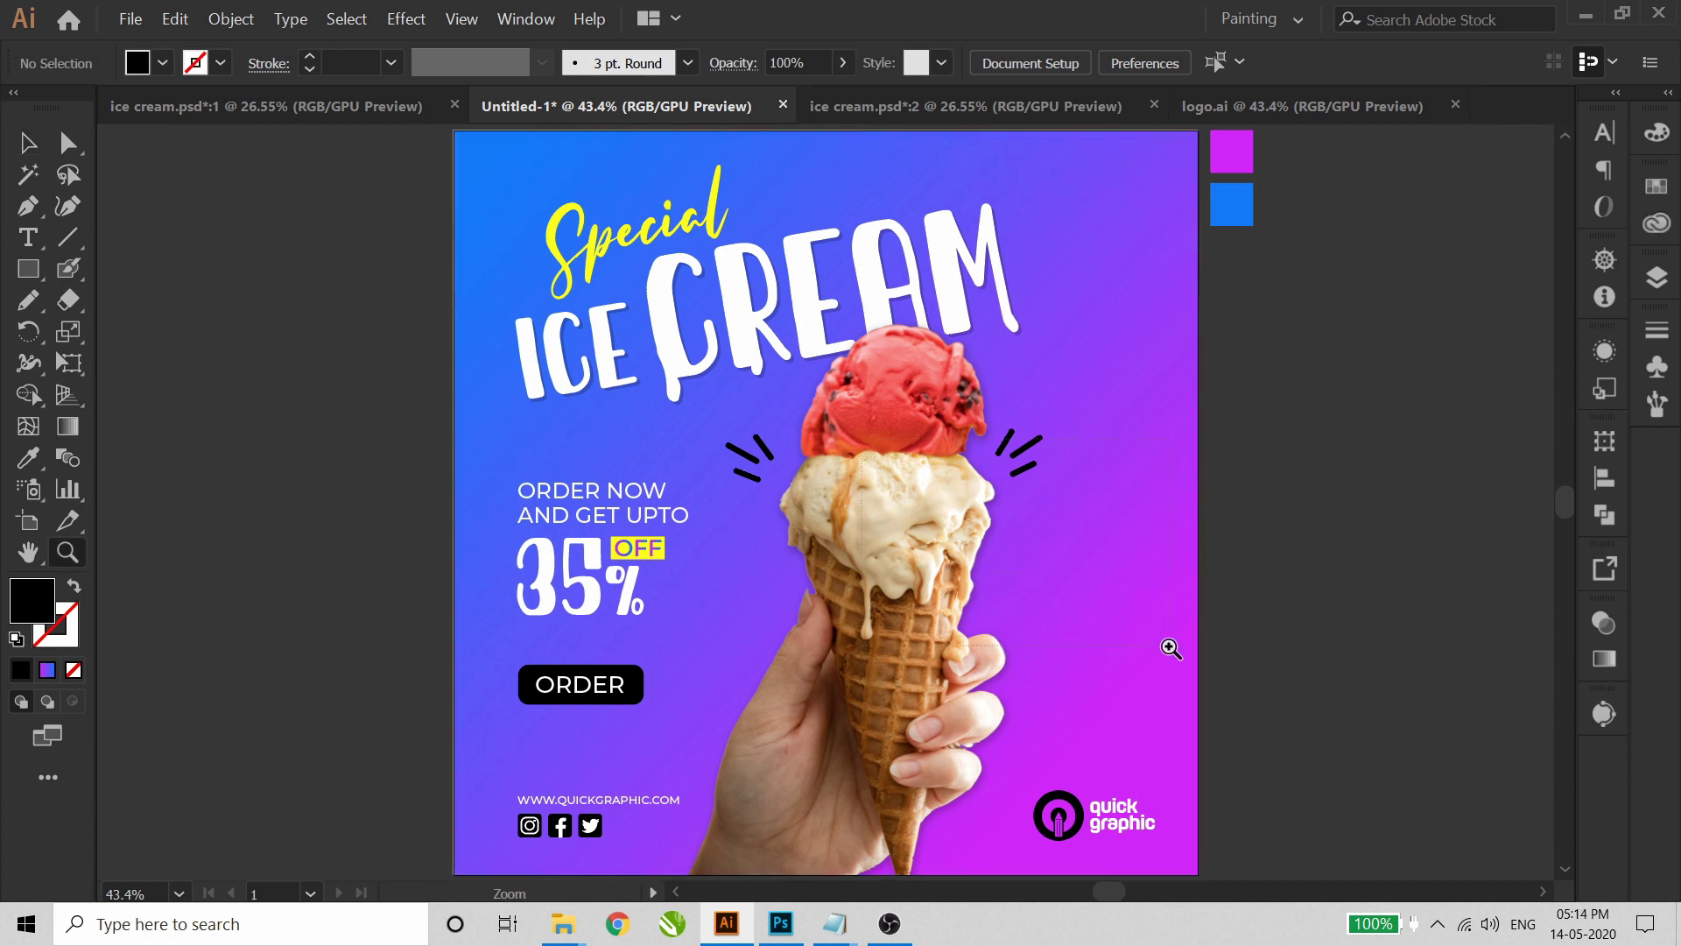
pyautogui.moveTo(862, 437); pyautogui.dragTo(1169, 646)
pyautogui.click(67, 269)
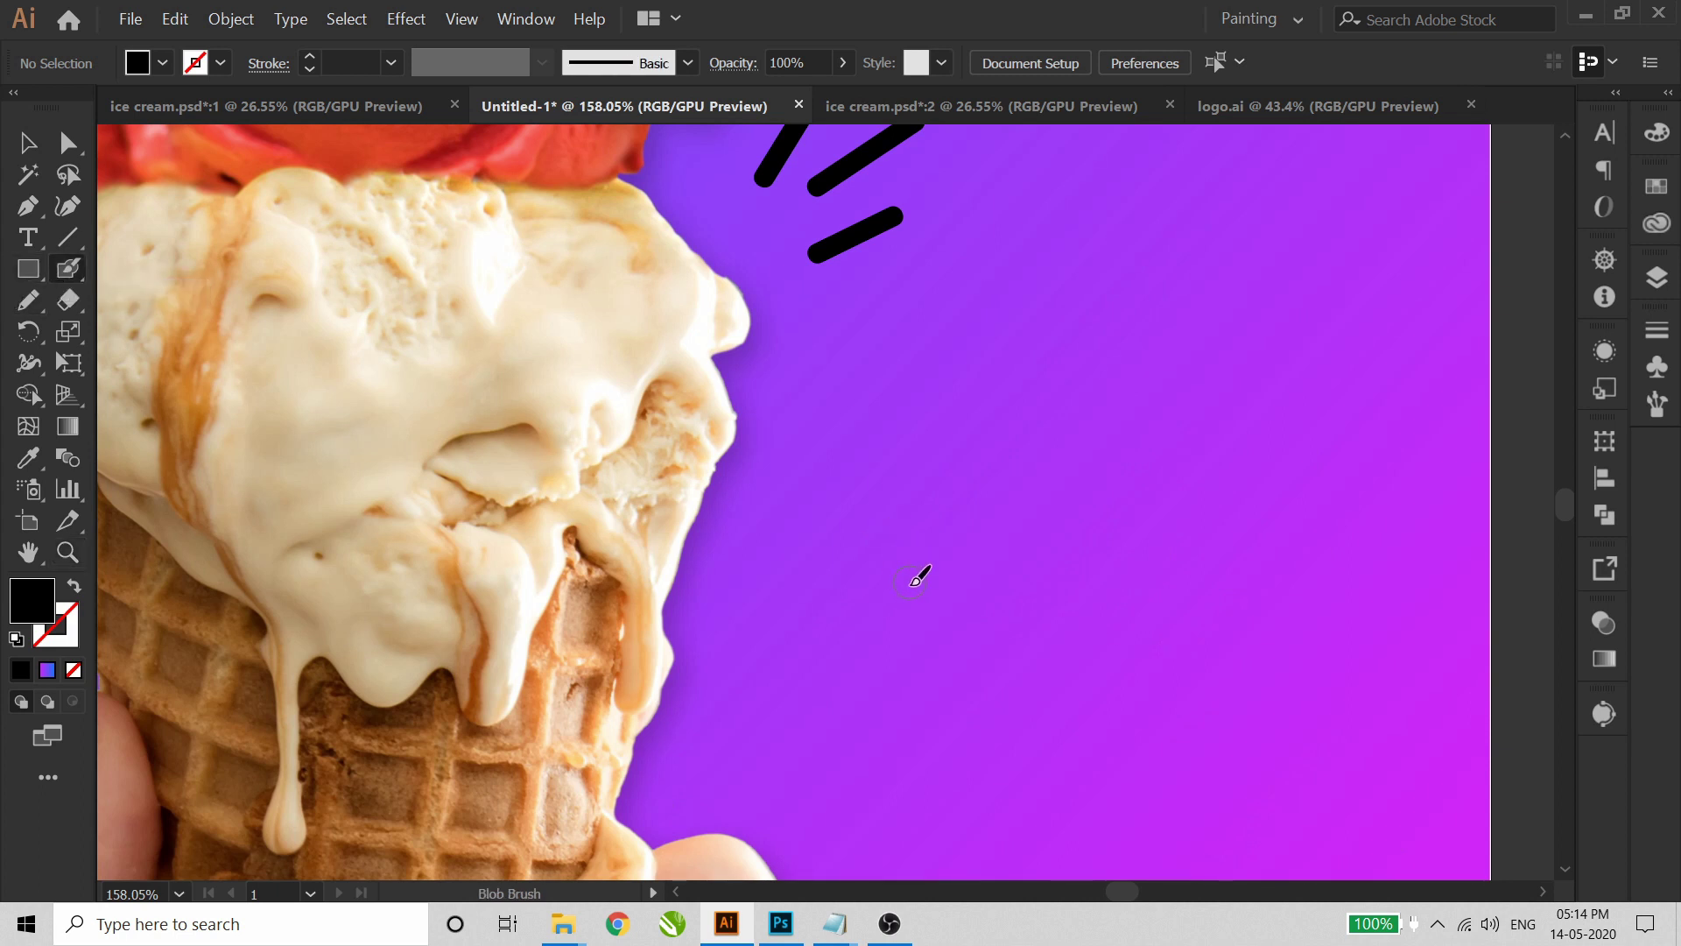
pyautogui.moveTo(942, 645)
pyautogui.mouseDown()
pyautogui.moveTo(847, 563)
pyautogui.moveTo(893, 519)
pyautogui.moveTo(945, 550)
pyautogui.moveTo(1000, 500)
pyautogui.moveTo(1031, 522)
pyautogui.moveTo(976, 653)
pyautogui.moveTo(956, 669)
pyautogui.moveTo(902, 627)
pyautogui.mouseUp()
pyautogui.moveTo(878, 547)
pyautogui.mouseDown()
pyautogui.moveTo(935, 563)
pyautogui.moveTo(1004, 527)
pyautogui.moveTo(955, 643)
pyautogui.moveTo(892, 612)
pyautogui.moveTo(903, 578)
pyautogui.moveTo(886, 593)
pyautogui.moveTo(957, 579)
pyautogui.moveTo(934, 629)
pyautogui.moveTo(968, 550)
pyautogui.mouseUp()
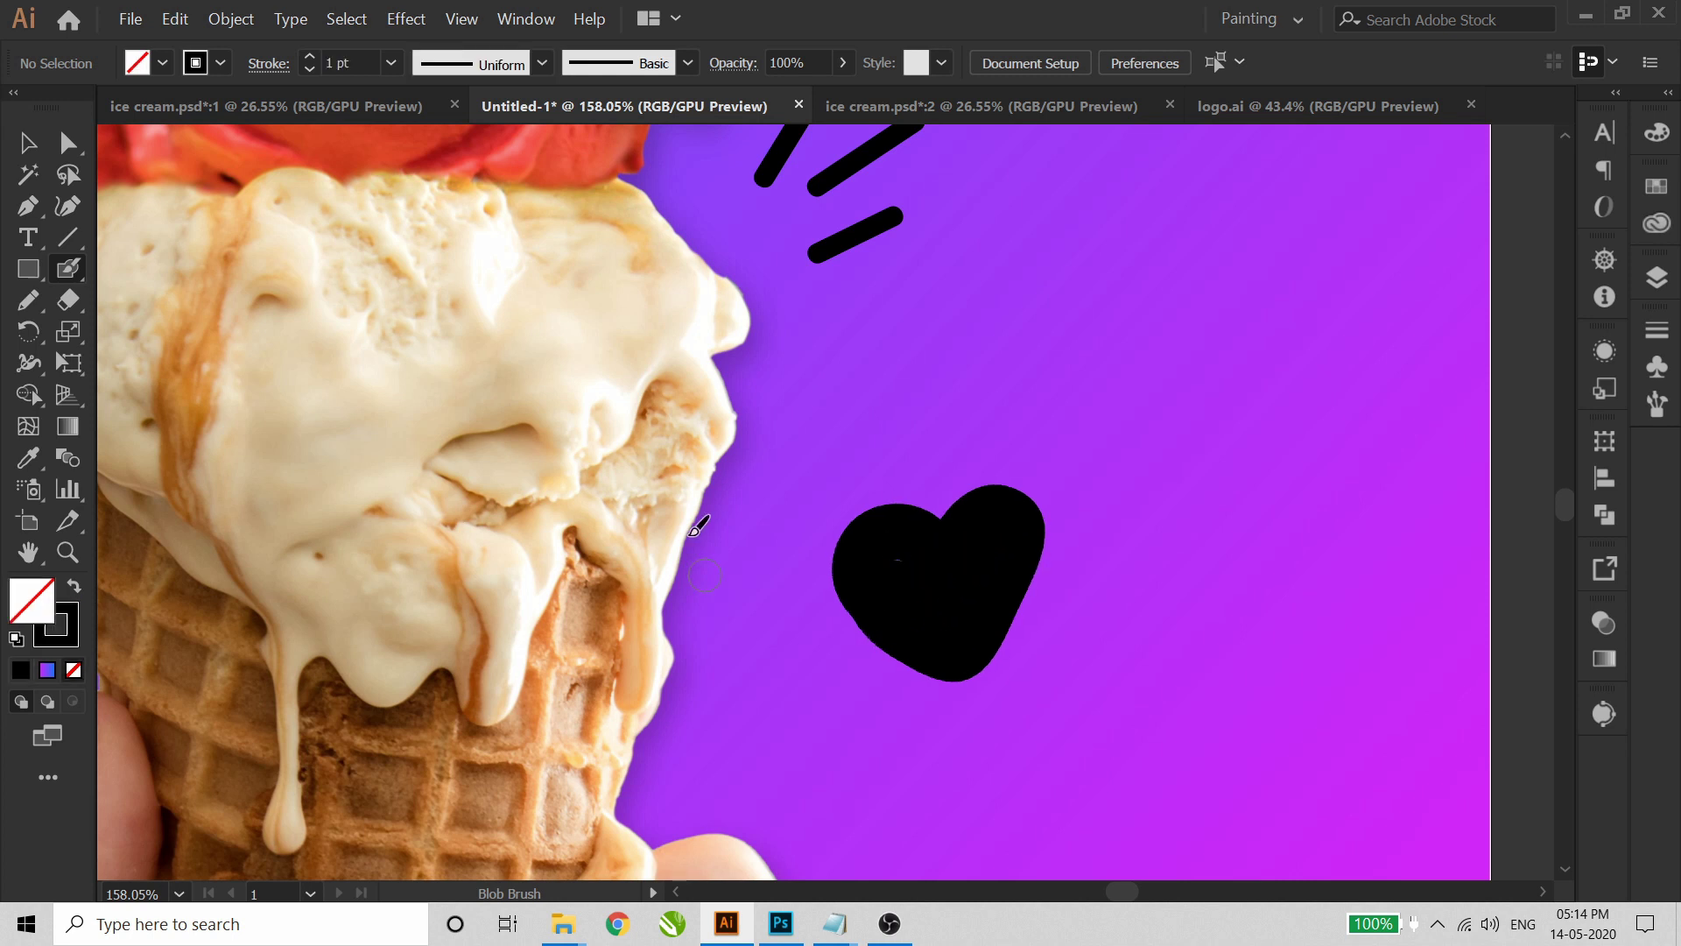
# - Scale down the painted heart and adjust its angle and position beside the cone
pyautogui.click(30, 134)
pyautogui.moveTo(893, 624); pyautogui.dragTo(923, 562)
pyautogui.moveTo(1075, 422); pyautogui.dragTo(993, 498)
pyautogui.moveTo(955, 554); pyautogui.dragTo(943, 521)
# - Fill the heart to the right of the cone with yellow
pyautogui.hotkey('ctrl', '0')
pyautogui.click(1079, 573)
pyautogui.click(1041, 549)
pyautogui.click(162, 63)
pyautogui.click(110, 107)
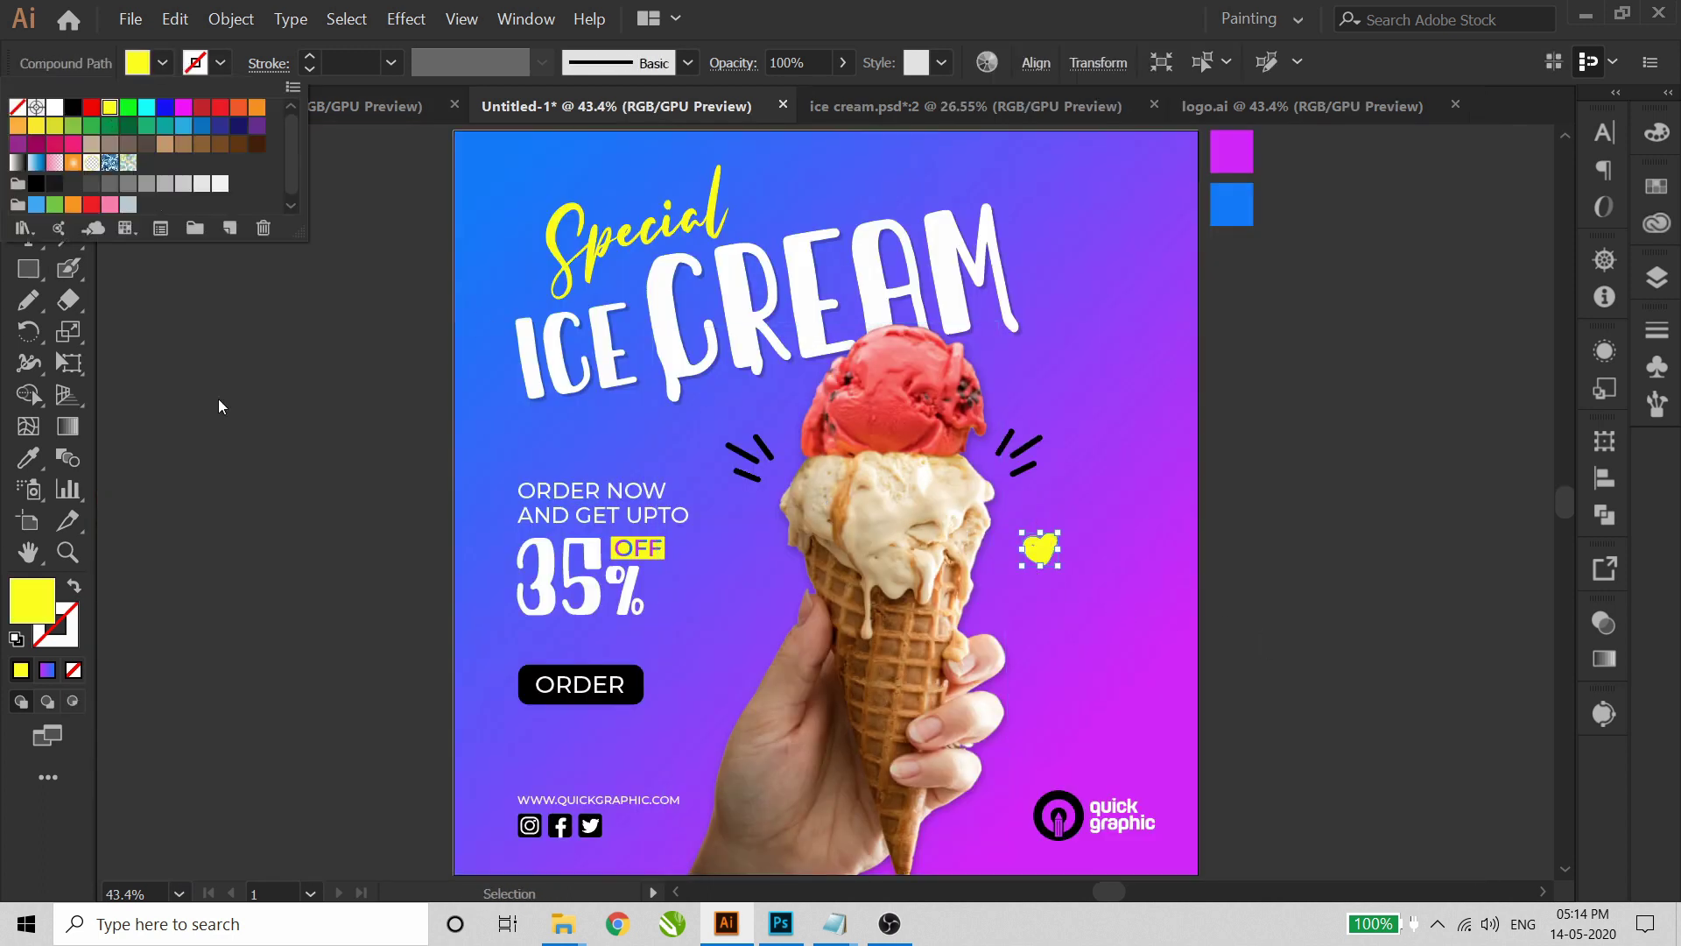
pyautogui.click(998, 632)
# - Move the yellow heart closer to the cone and place a copy of it after the word Special
pyautogui.moveTo(1047, 546); pyautogui.dragTo(1018, 236)
pyautogui.click(1036, 568)
pyautogui.click(1036, 554)
pyautogui.moveTo(1019, 239); pyautogui.dragTo(777, 201)
pyautogui.click(1174, 350)
pyautogui.click(776, 203)
# - Shrink the heart copy beside the word Special and fine-tune its placement
pyautogui.press('z')
pyautogui.moveTo(667, 148); pyautogui.dragTo(859, 303)
pyautogui.click(29, 143)
pyautogui.moveTo(843, 391); pyautogui.dragTo(820, 444)
pyautogui.hotkey('ctrl', '0')
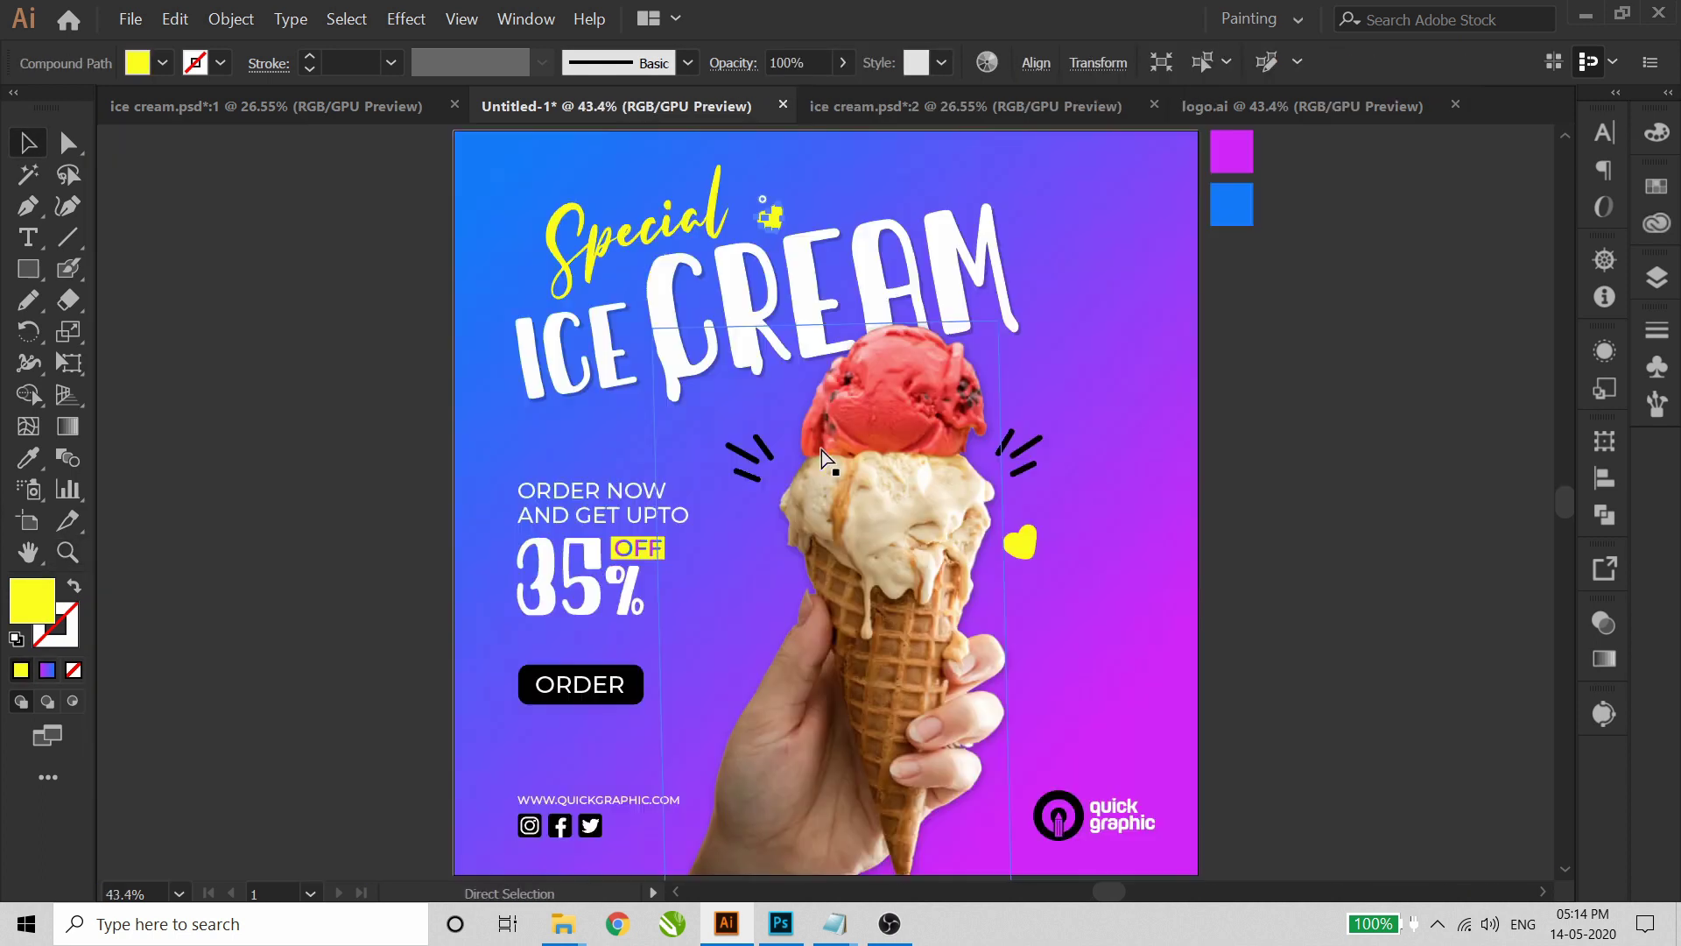
pyautogui.click(1302, 657)
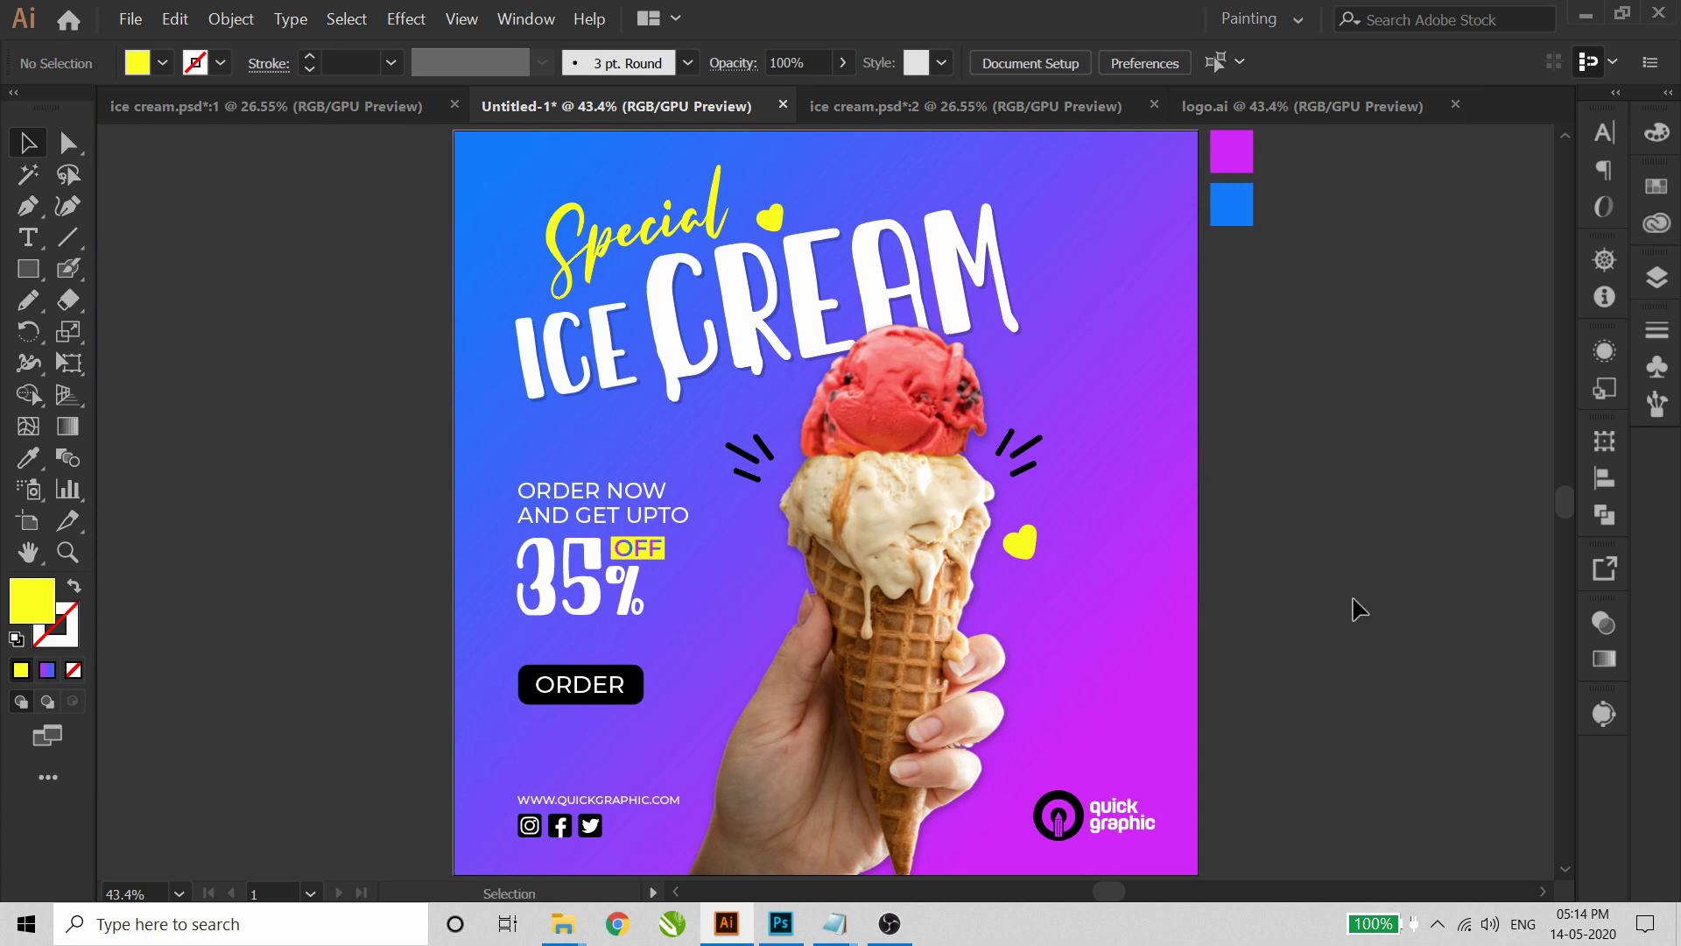
# - Nudge the quick graphic logo slightly to the left
pyautogui.click(1149, 818)
pyautogui.press('Left')
pyautogui.press('Left')
pyautogui.press('Left')
pyautogui.press('Left')
pyautogui.click(1332, 667)
pyautogui.press('z')
pyautogui.moveTo(512, 799); pyautogui.dragTo(610, 854)
pyautogui.hotkey('ctrl', '0')
# - Ungroup the headline so that the word CREAM can be selected separately
pyautogui.press('v')
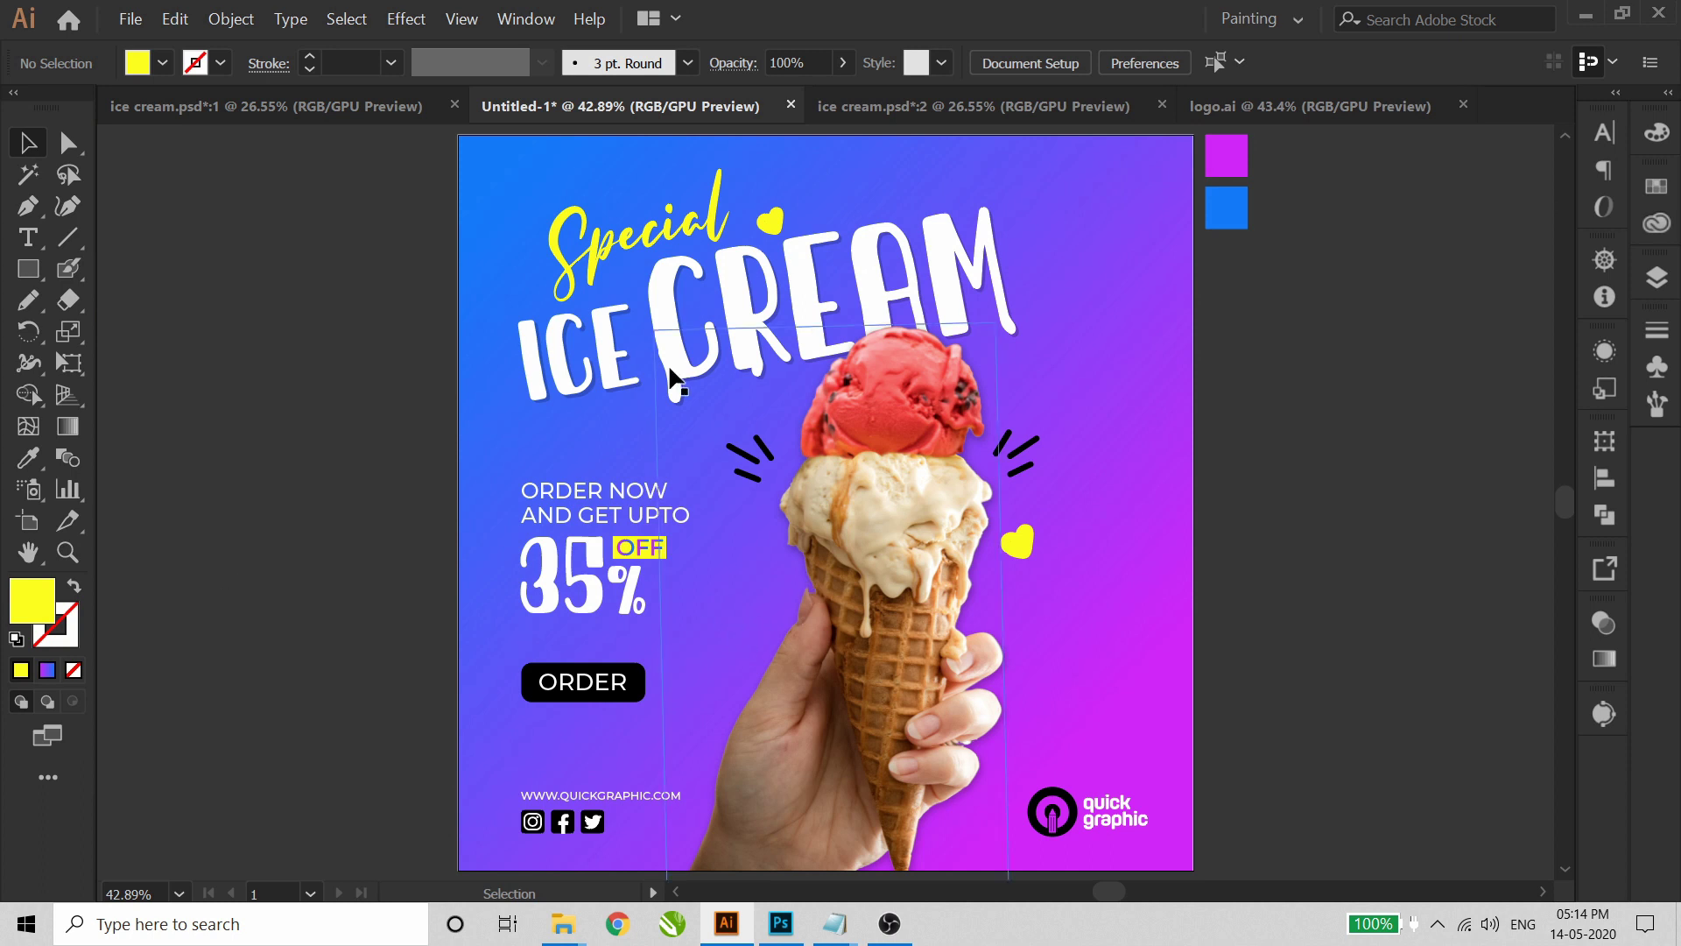
pyautogui.click(664, 305)
pyautogui.rightClick(662, 290)
pyautogui.click(673, 446)
pyautogui.hotkey('ctrl', 'shift', 'a')
pyautogui.click(629, 272)
pyautogui.rightClick(658, 287)
pyautogui.click(713, 445)
pyautogui.click(444, 368)
pyautogui.click(690, 364)
# - Duplicate the word CREAM, enlarge it to about 874 px wide, and place it behind the cone, running past the artboard's right edge
pyautogui.moveTo(668, 300); pyautogui.dragTo(1040, 644)
pyautogui.hotkey('ctrl', 't')
pyautogui.click(1598, 166)
pyautogui.click(1602, 163)
pyautogui.moveTo(1400, 546); pyautogui.dragTo(1361, 432)
pyautogui.moveTo(1203, 509); pyautogui.dragTo(1123, 548)
# - Reduce the opacity of the enlarged CREAM copy to 15%
pyautogui.click(1604, 623)
pyautogui.click(1538, 649)
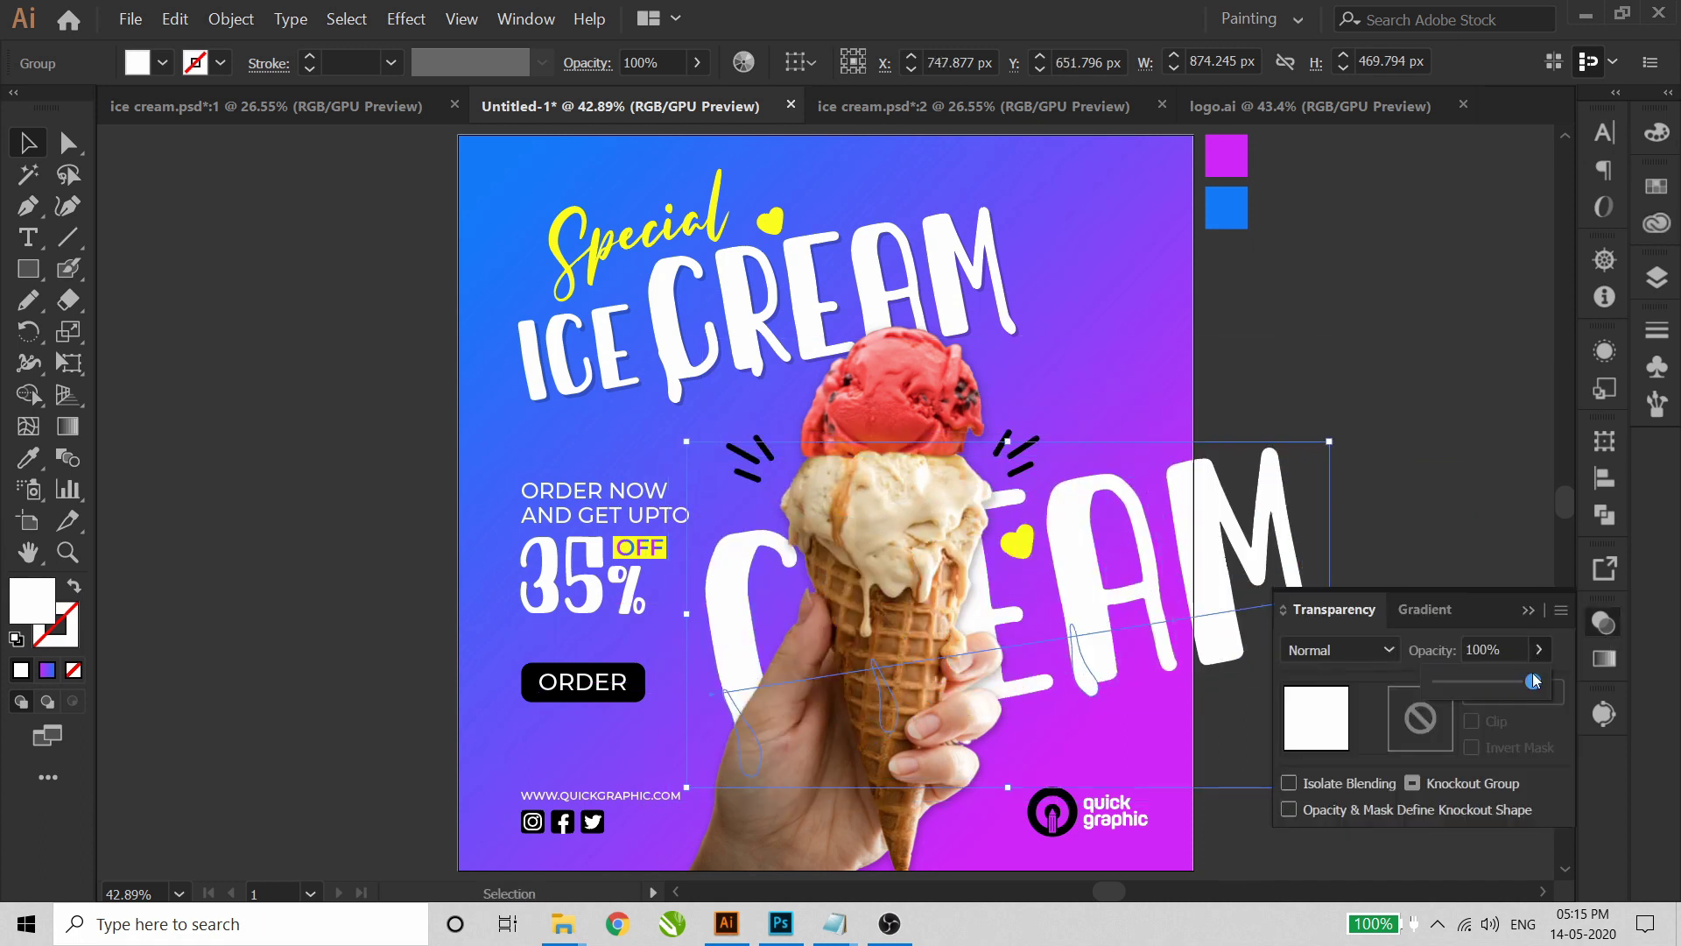
pyautogui.moveTo(1454, 694); pyautogui.dragTo(1454, 694)
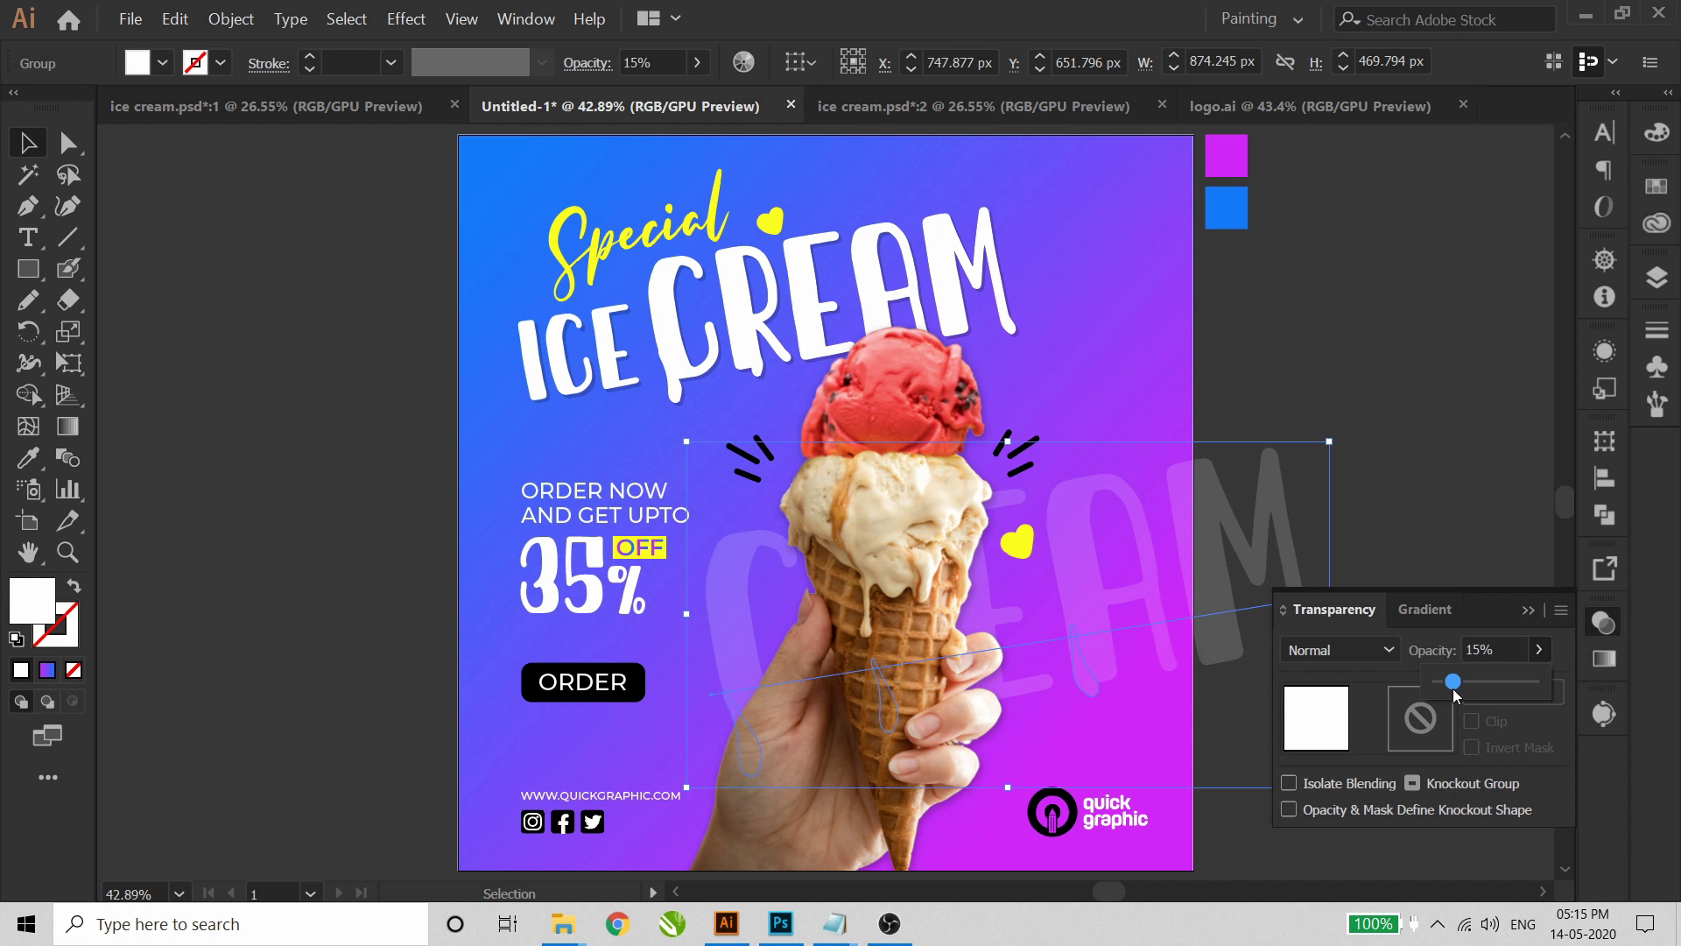
pyautogui.click(1603, 623)
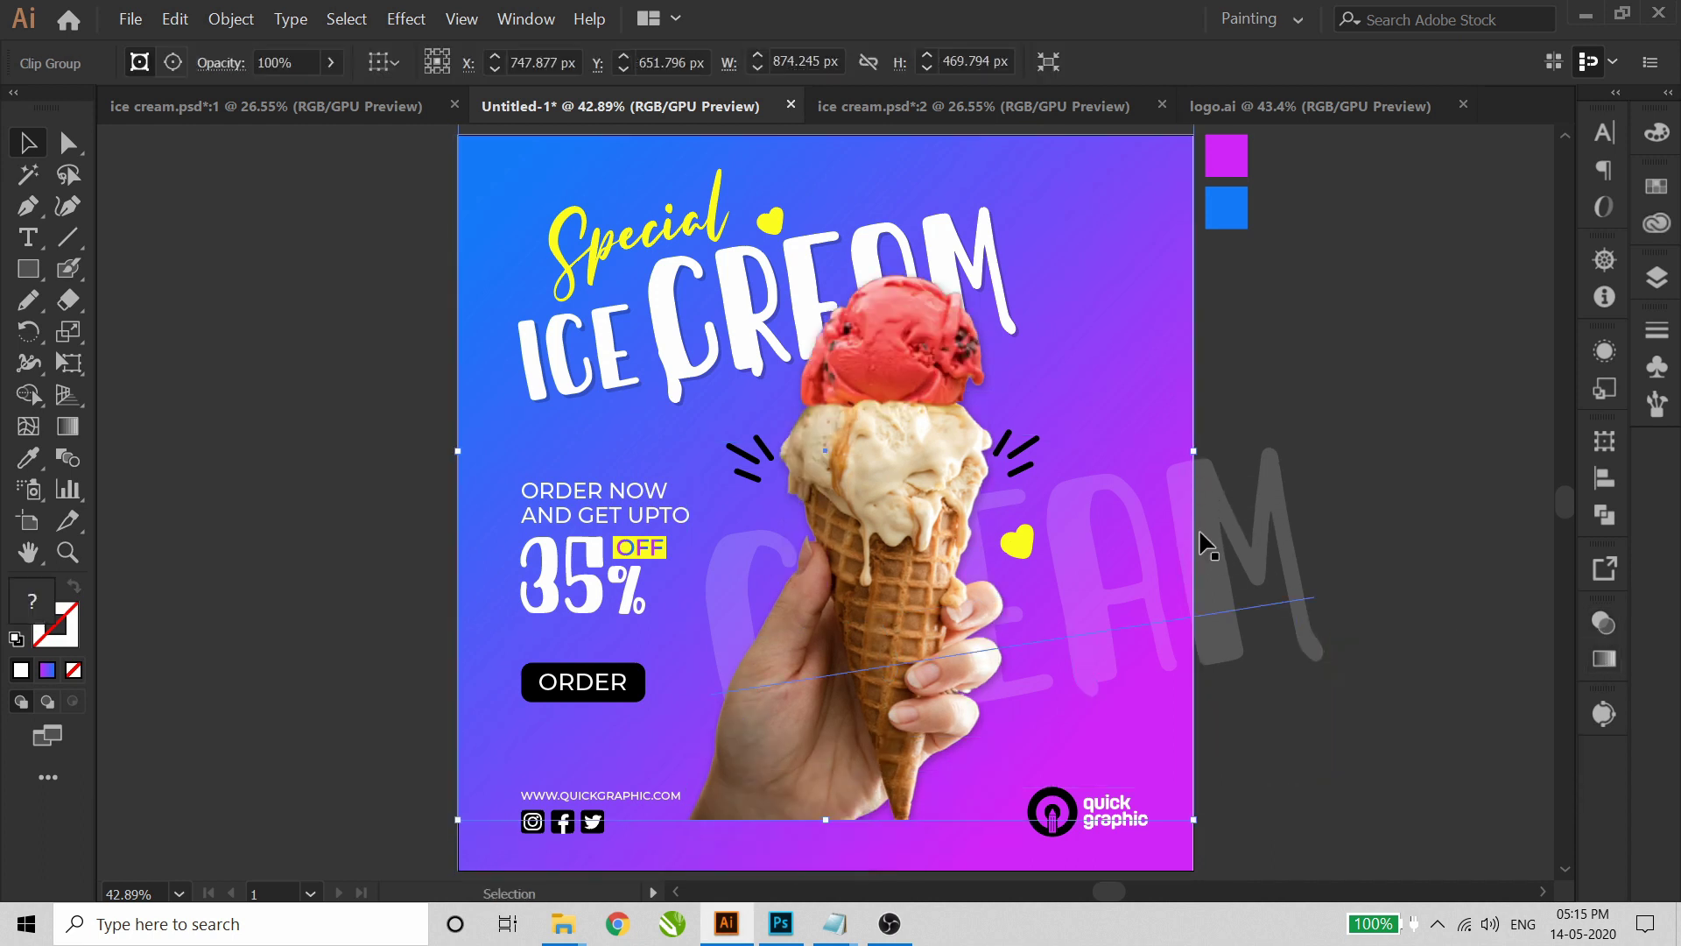
# - Shift the faded CREAM text 14 px right, cut it, and paste it behind the photo inside the cone's clip group
pyautogui.moveTo(1299, 581); pyautogui.dragTo(1253, 558)
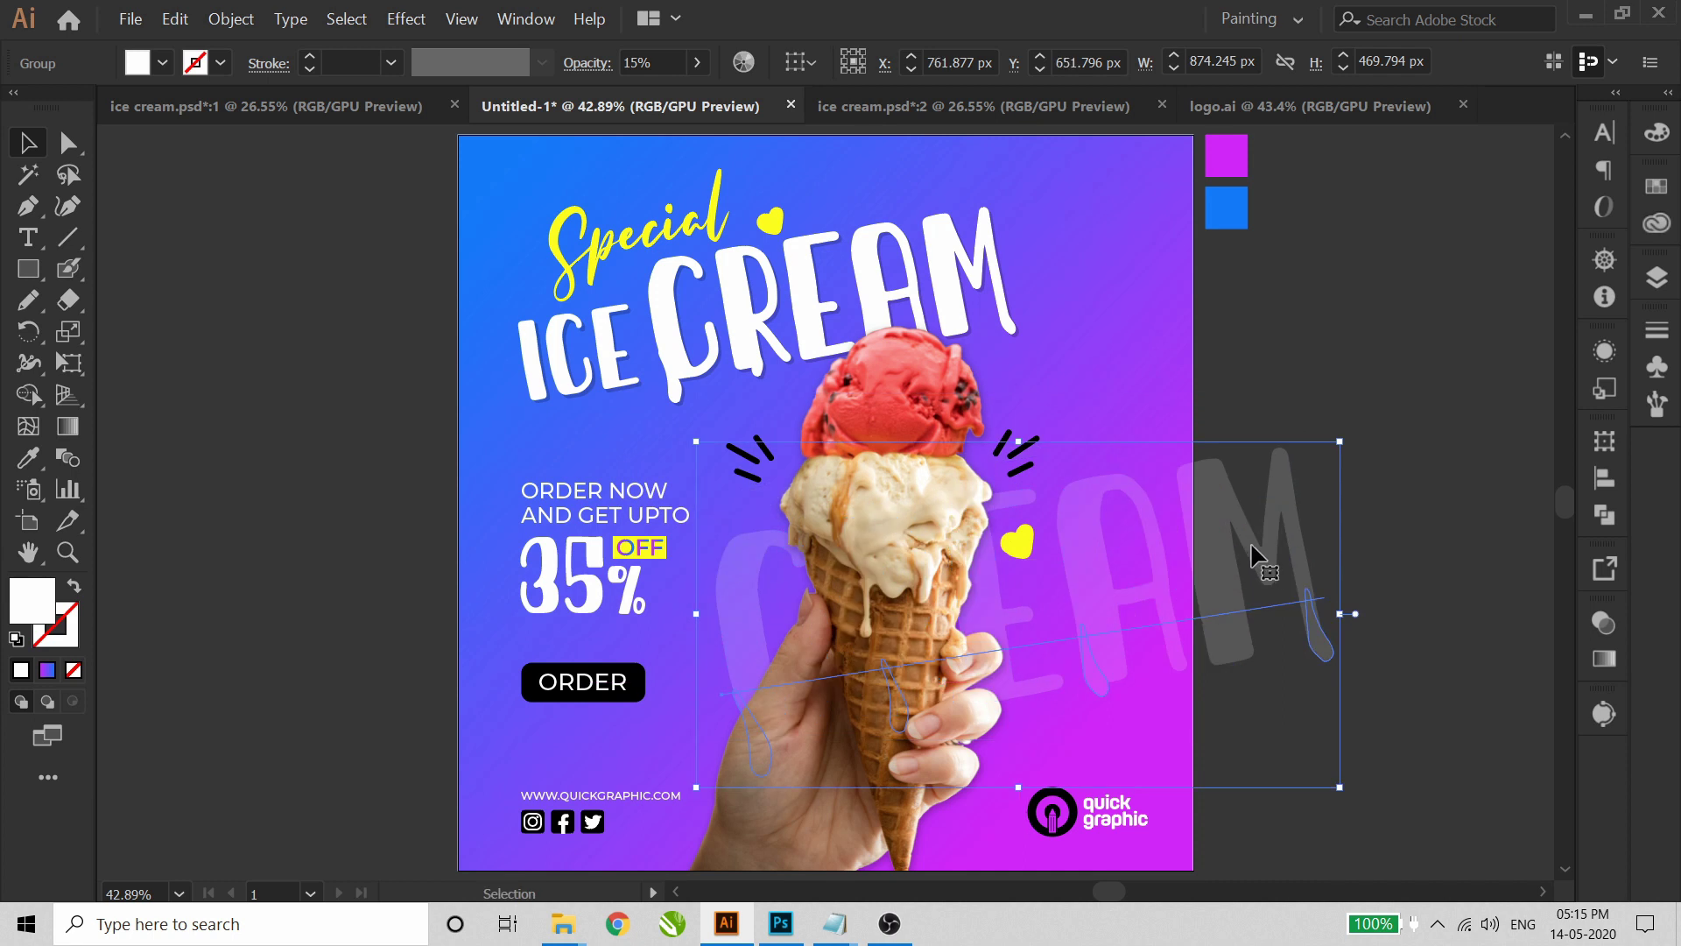
pyautogui.rightClick(1263, 524)
pyautogui.click(1230, 552)
pyautogui.click(175, 18)
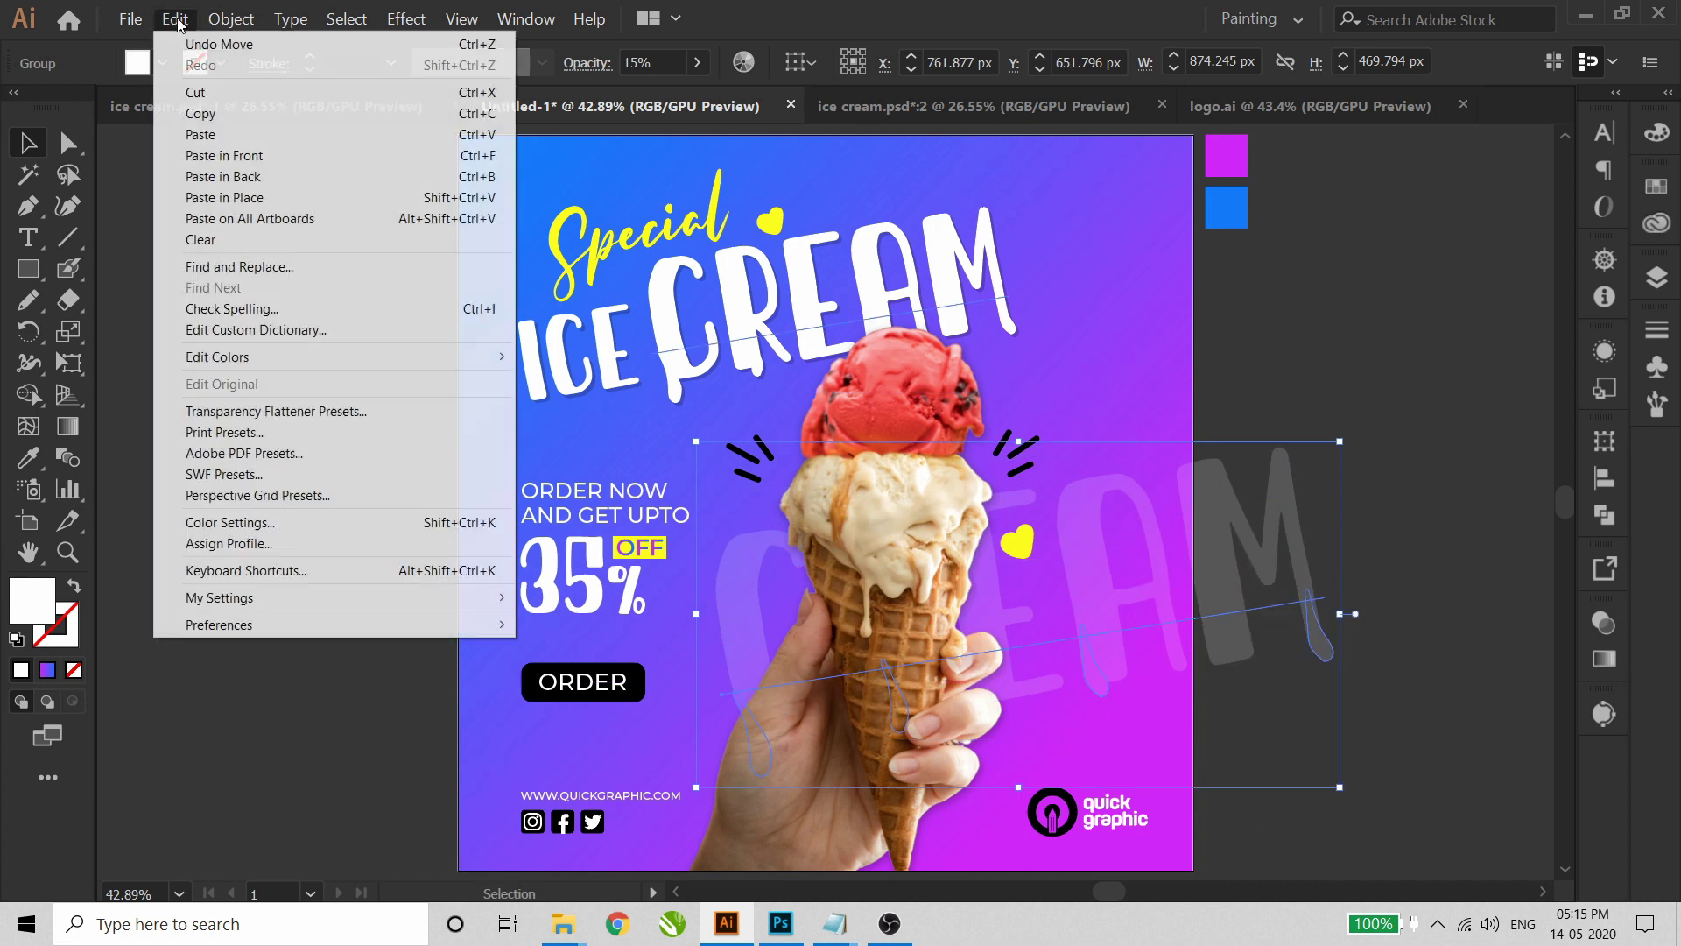
pyautogui.click(196, 93)
pyautogui.click(1131, 391)
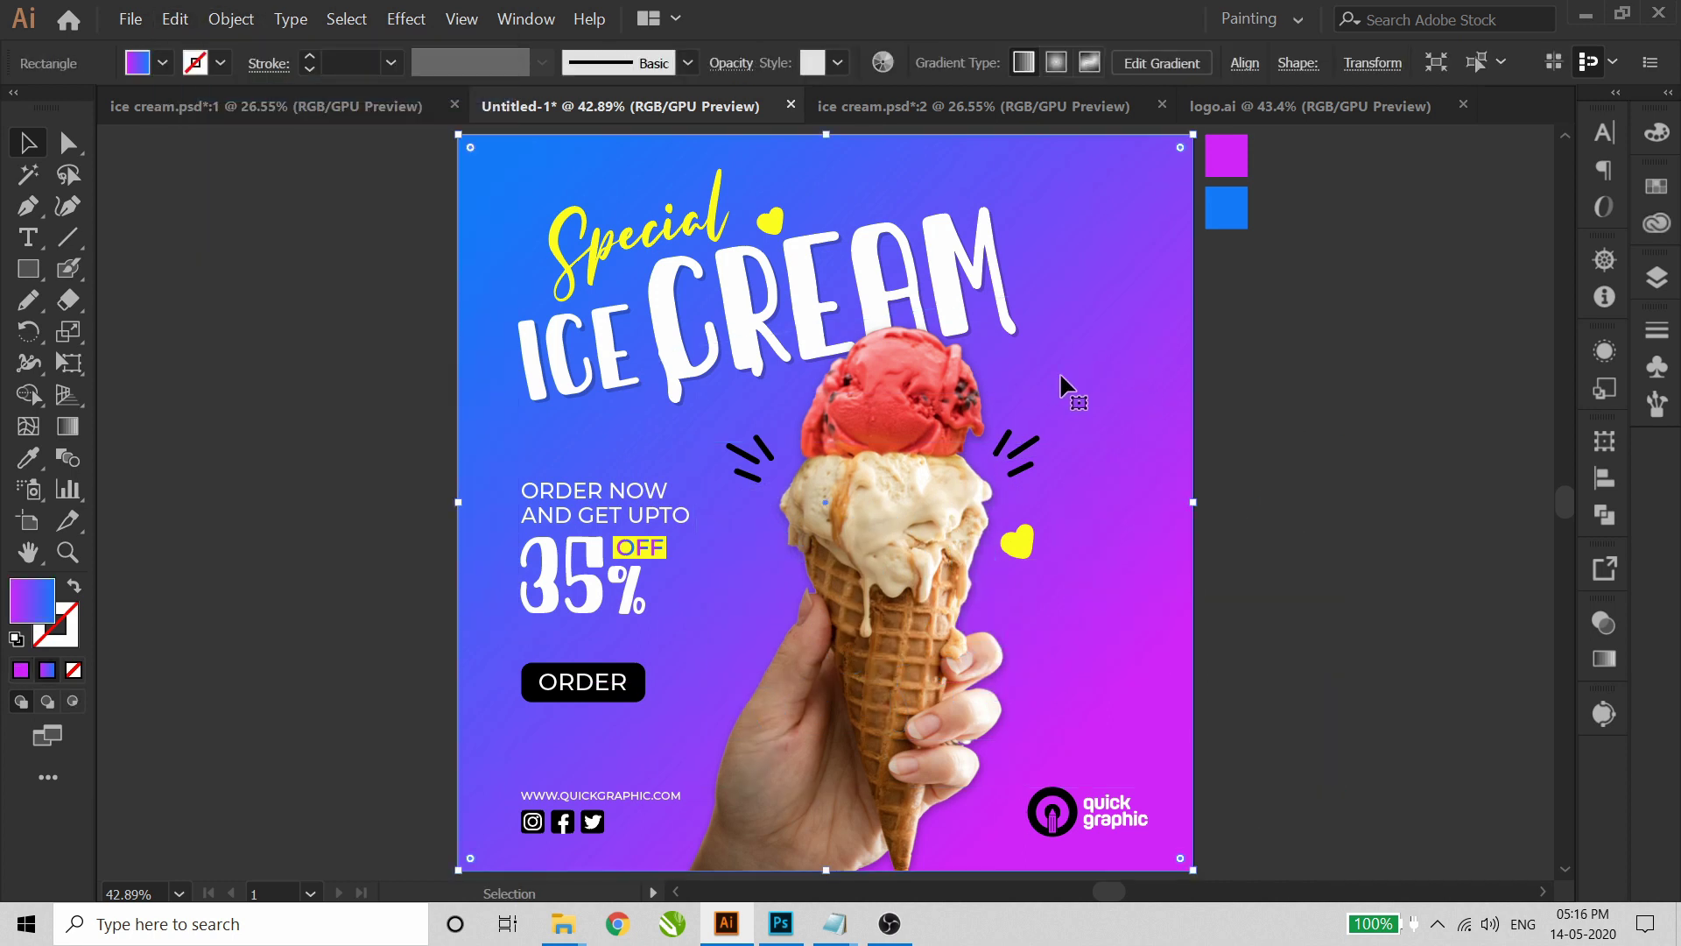
pyautogui.doubleClick(935, 606)
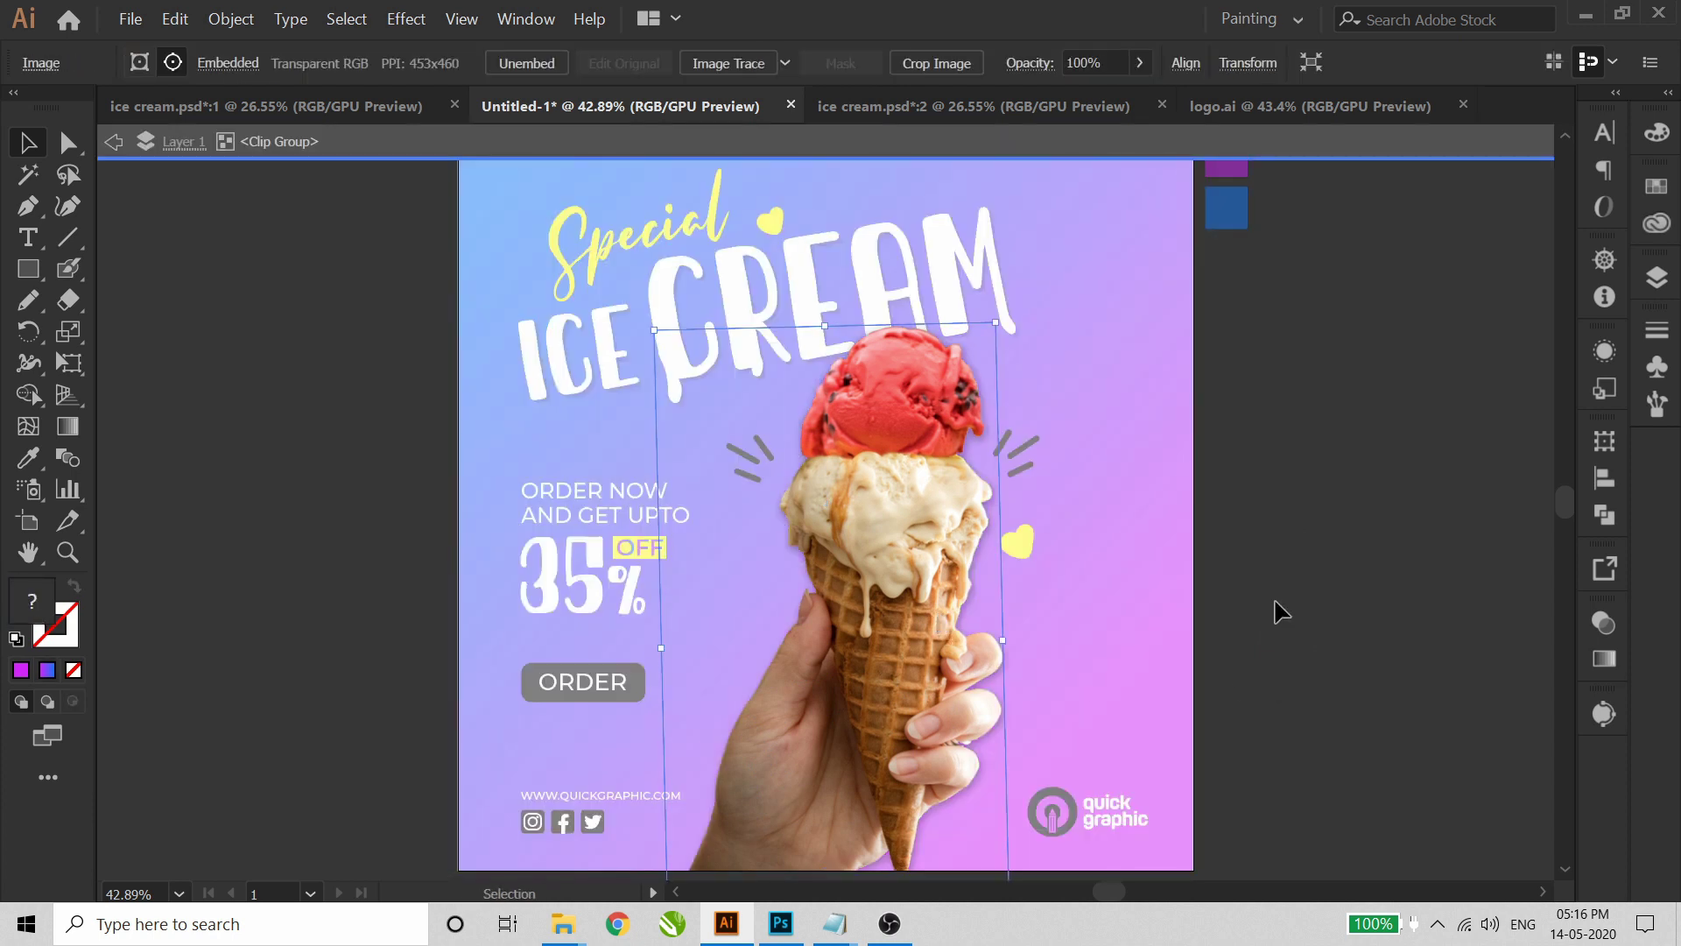
pyautogui.hotkey('ctrl', 'b')
pyautogui.press('Escape')
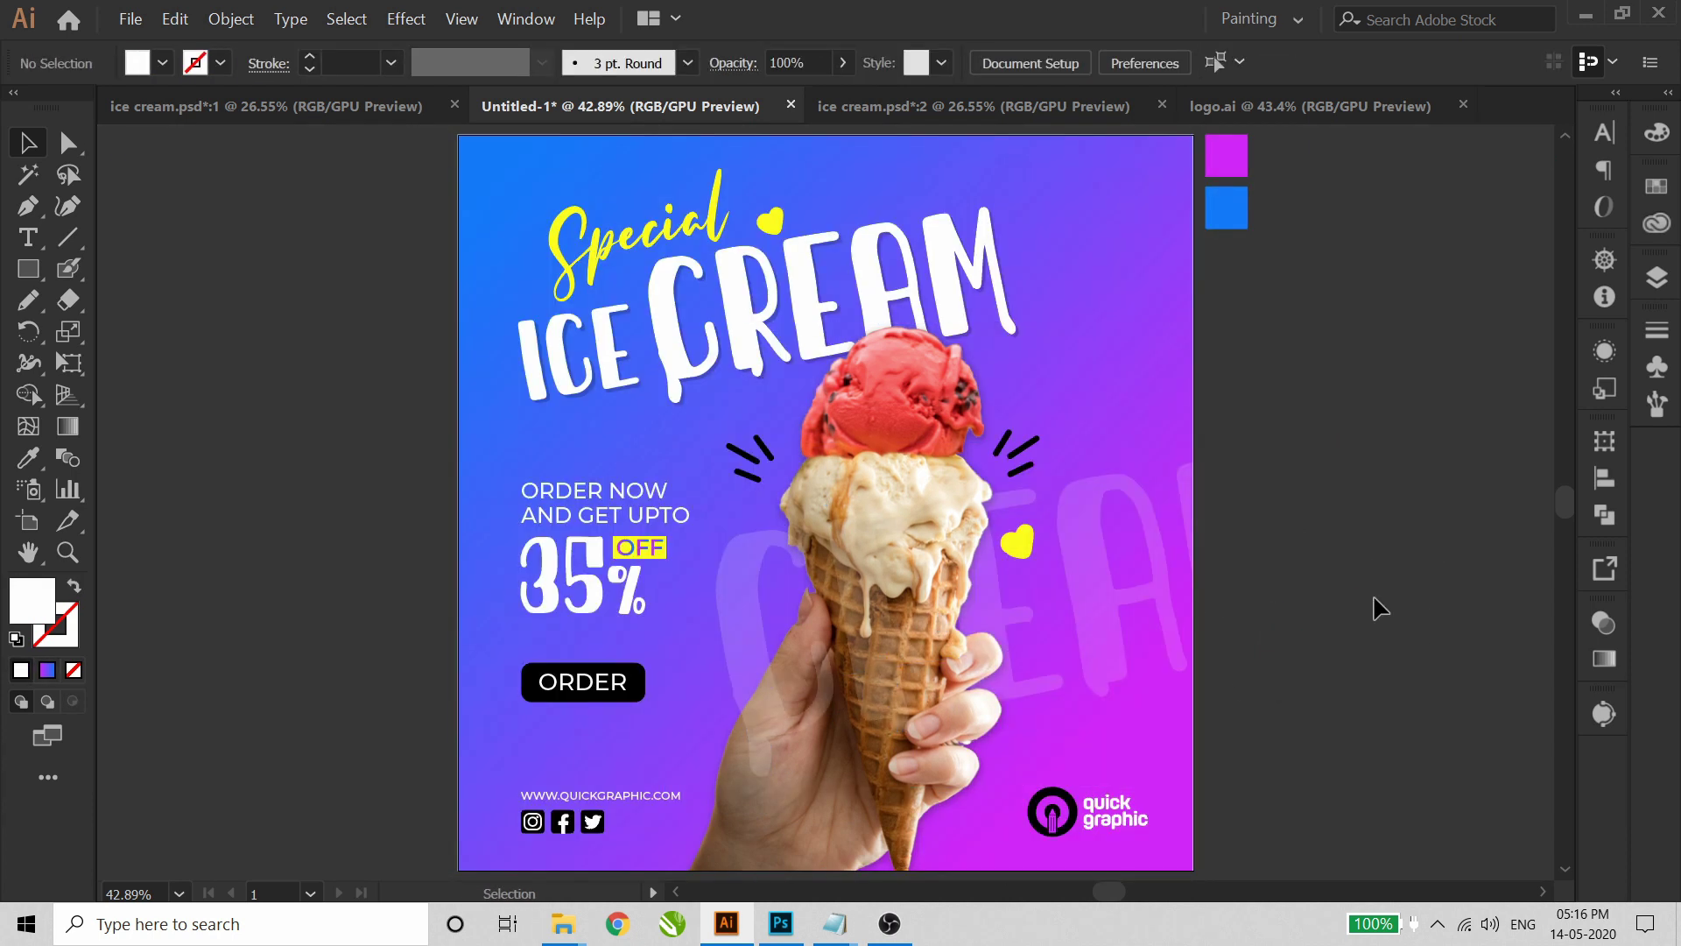
pyautogui.hotkey('ctrl', '0')
pyautogui.click(883, 492)
pyautogui.click(1393, 591)
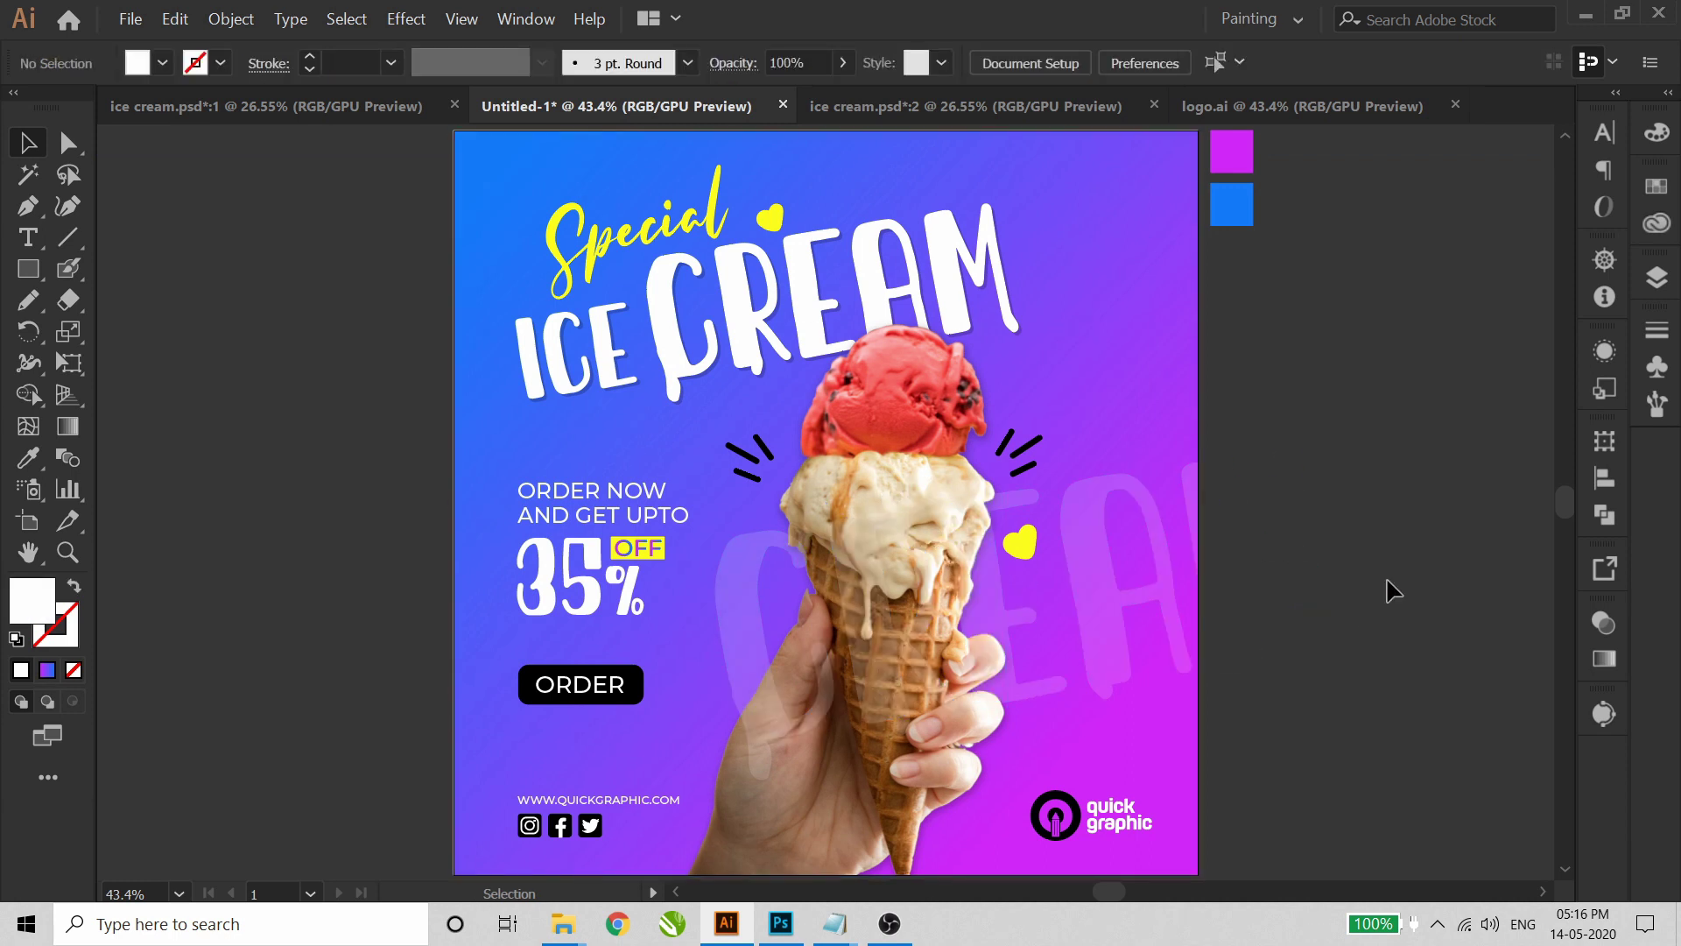
# - Ungroup the 35% offer block so its text lines and OFF label become separate objects
pyautogui.click(628, 554)
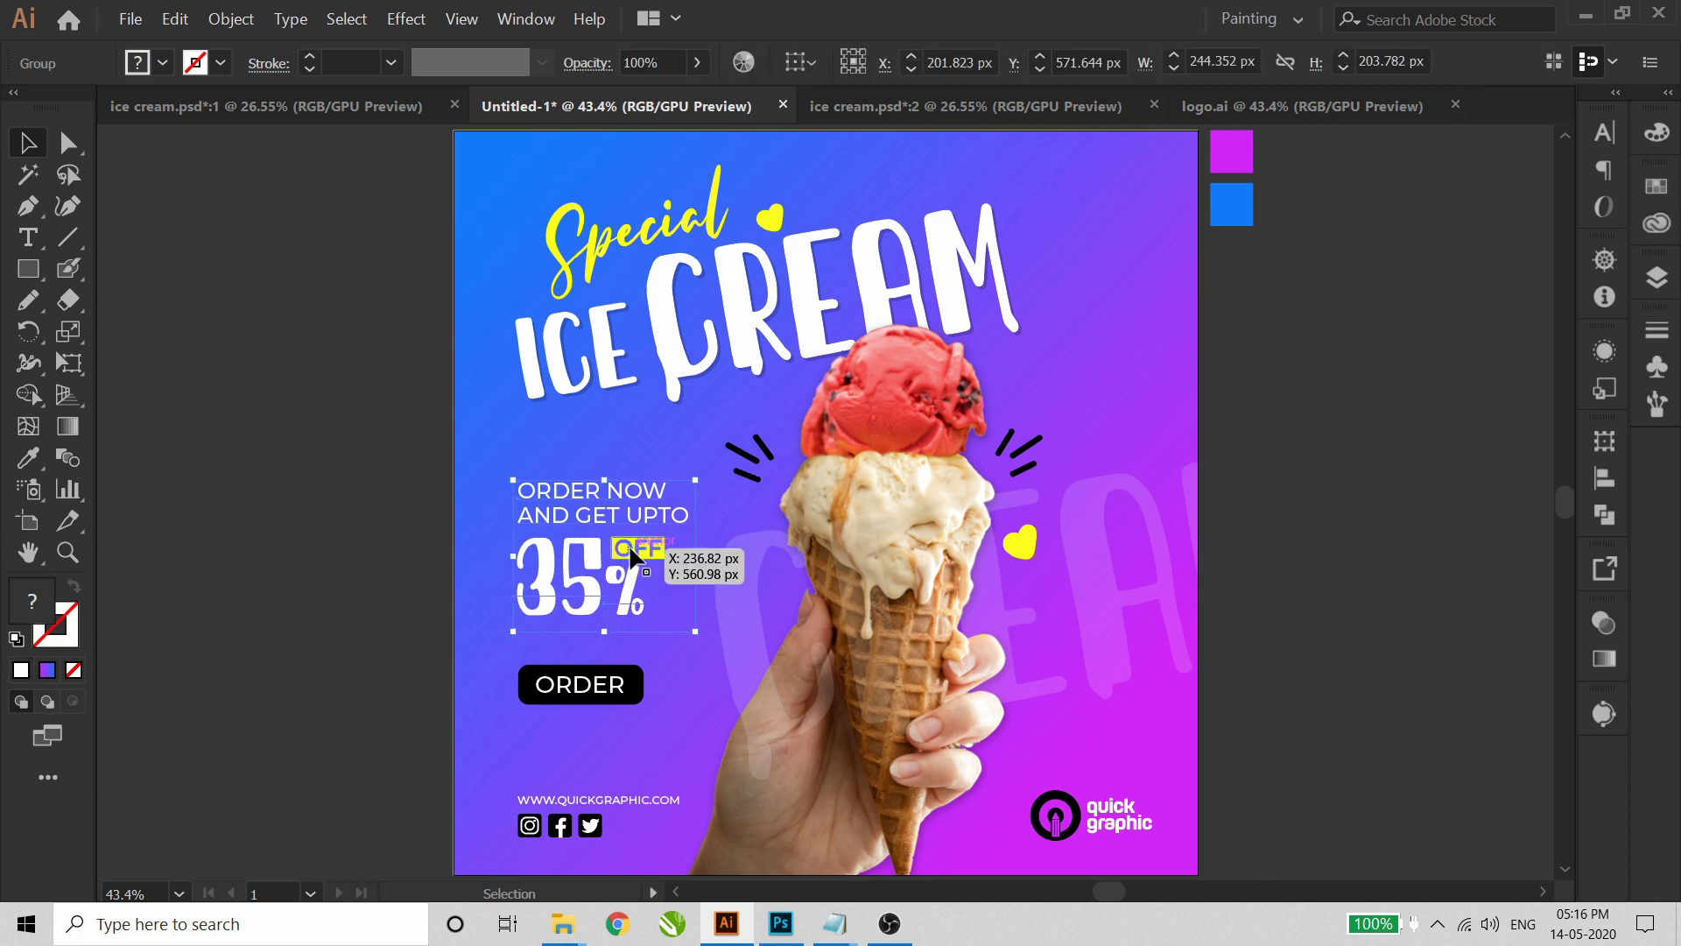
pyautogui.rightClick(627, 552)
pyautogui.click(1438, 621)
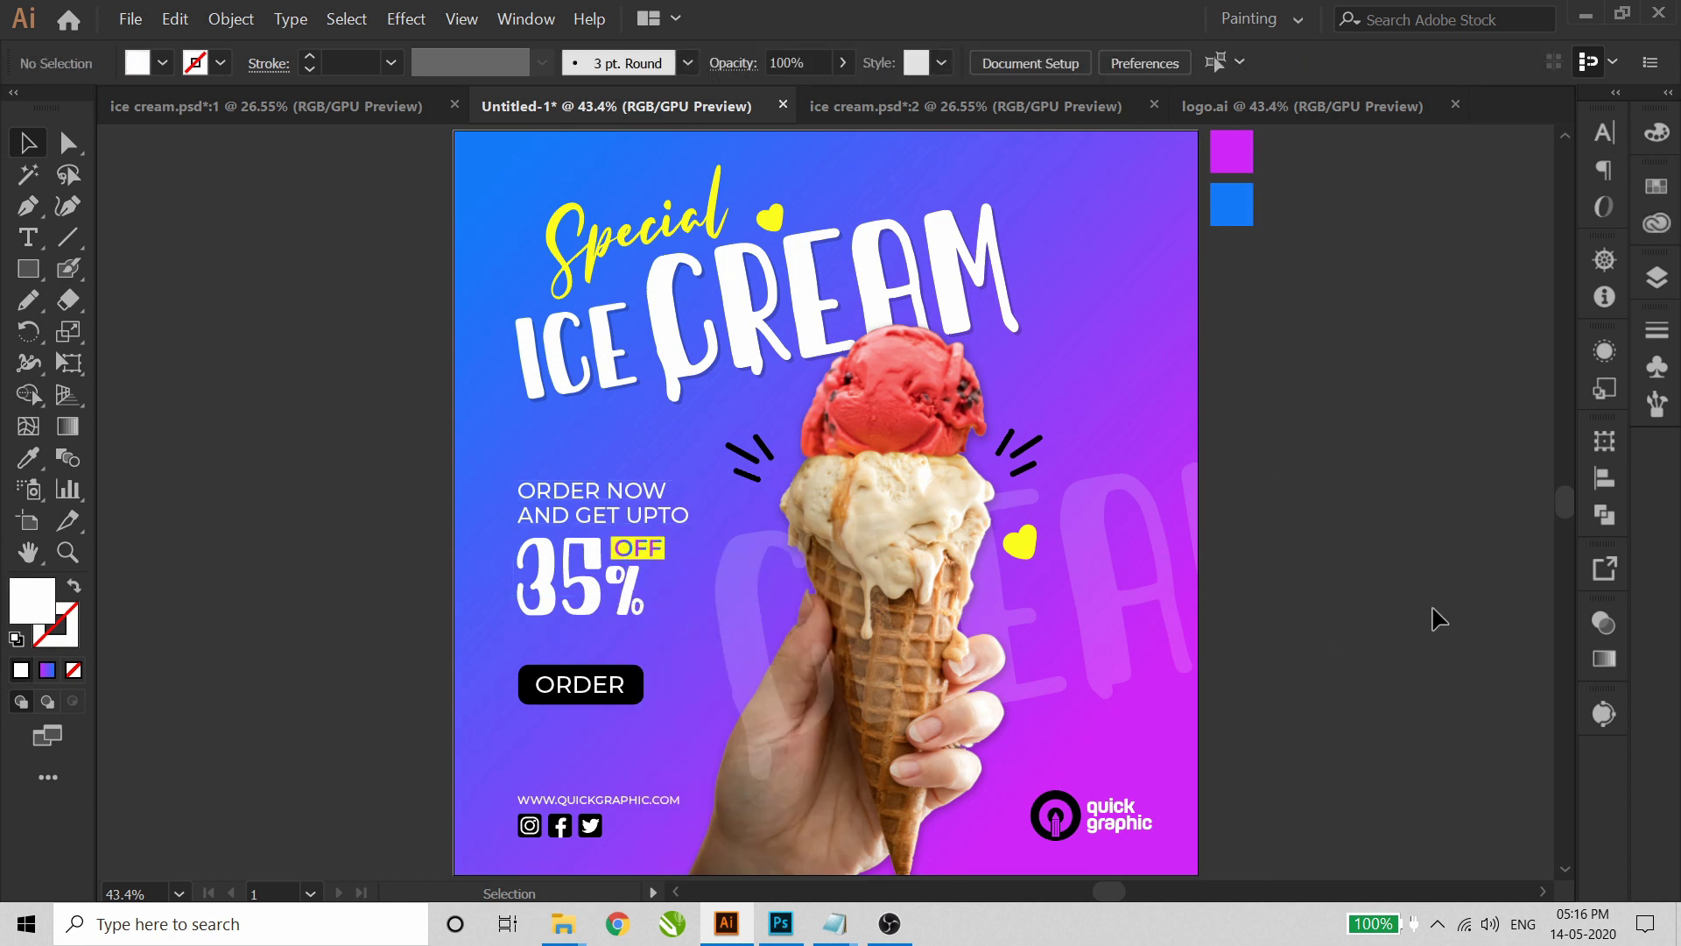
pyautogui.rightClick(645, 549)
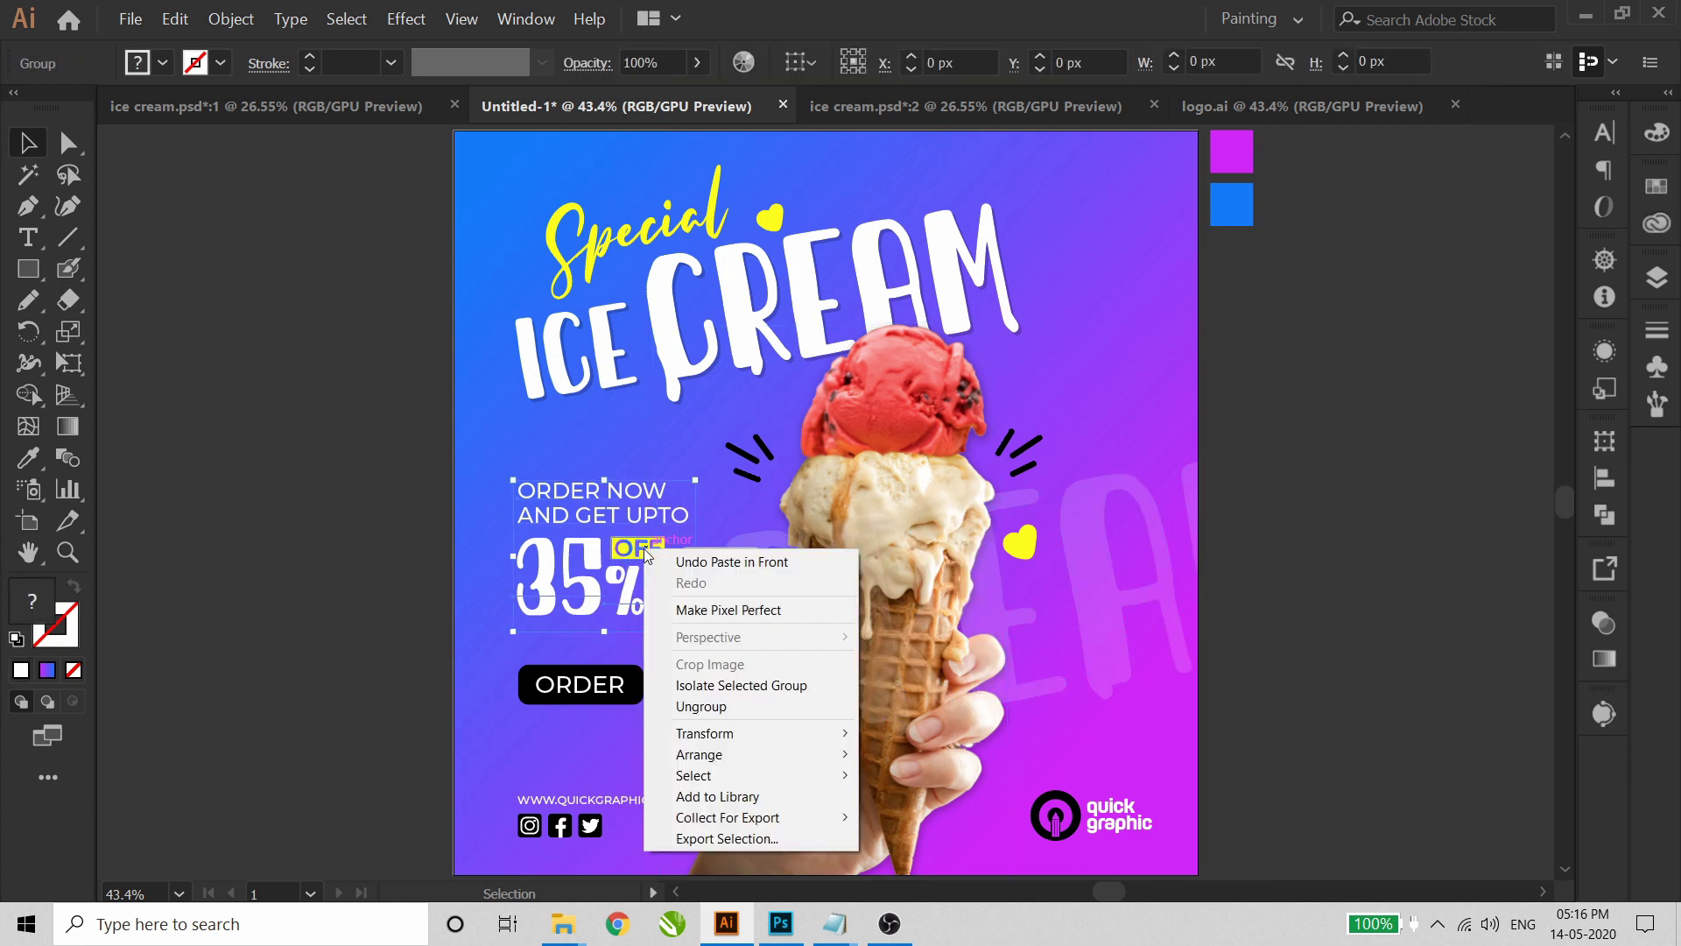
pyautogui.click(709, 711)
pyautogui.hotkey('ctrl', 'shift', 'a')
# - Recolor the OFF text with the blue sampled from the swatch square beside the artboard
pyautogui.rightClick(639, 544)
pyautogui.click(651, 556)
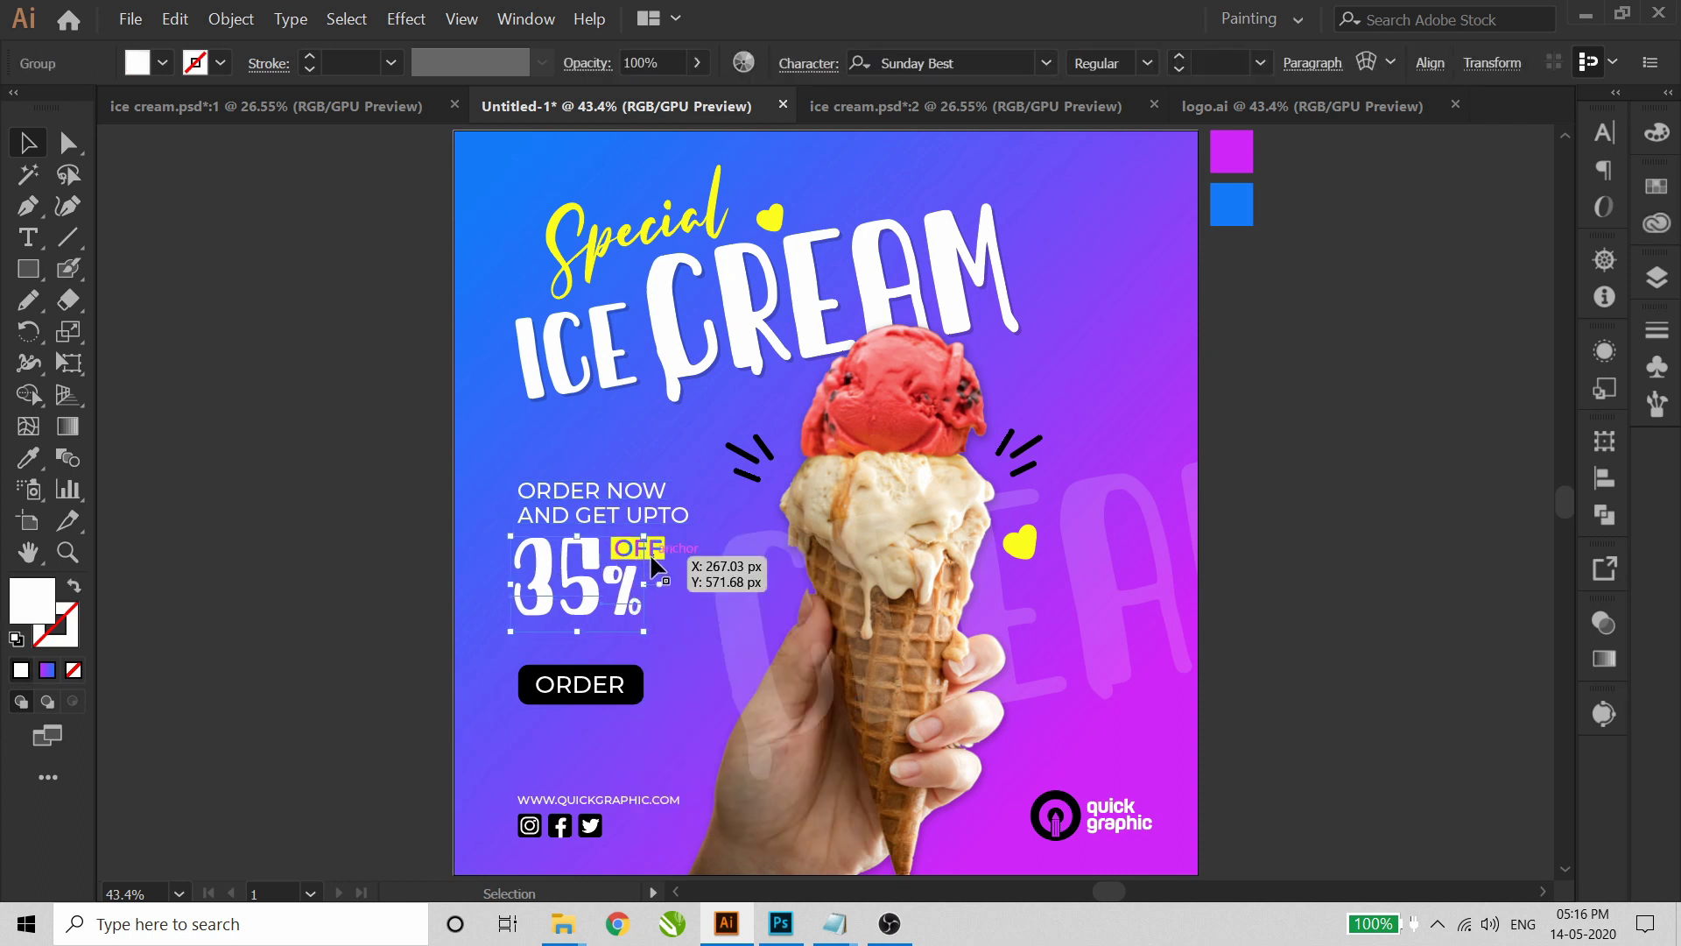
pyautogui.click(657, 558)
pyautogui.click(657, 557)
pyautogui.press('i')
pyautogui.click(1232, 204)
pyautogui.press('v')
pyautogui.click(1340, 470)
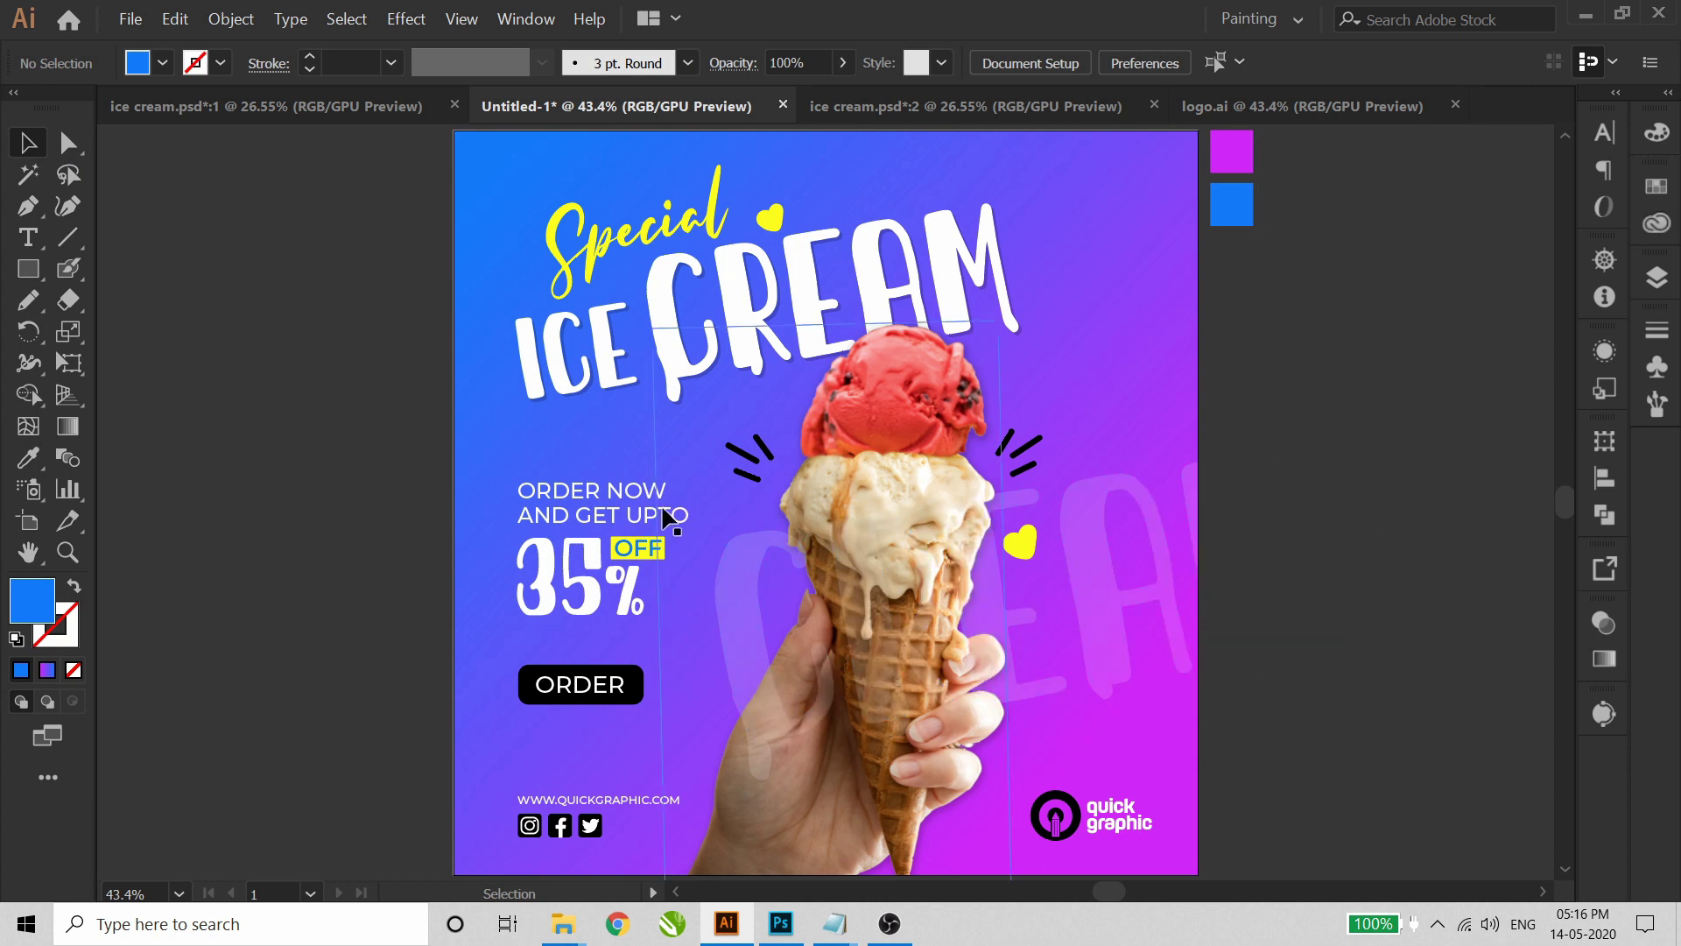
# - Scale down the ORDER NOW AND GET UPTO text to 25.44 pt above the 35% offer
pyautogui.press('z')
pyautogui.moveTo(481, 432); pyautogui.dragTo(768, 619)
pyautogui.click(28, 142)
pyautogui.moveTo(1120, 317); pyautogui.dragTo(1046, 359)
pyautogui.hotkey('ctrl', '0')
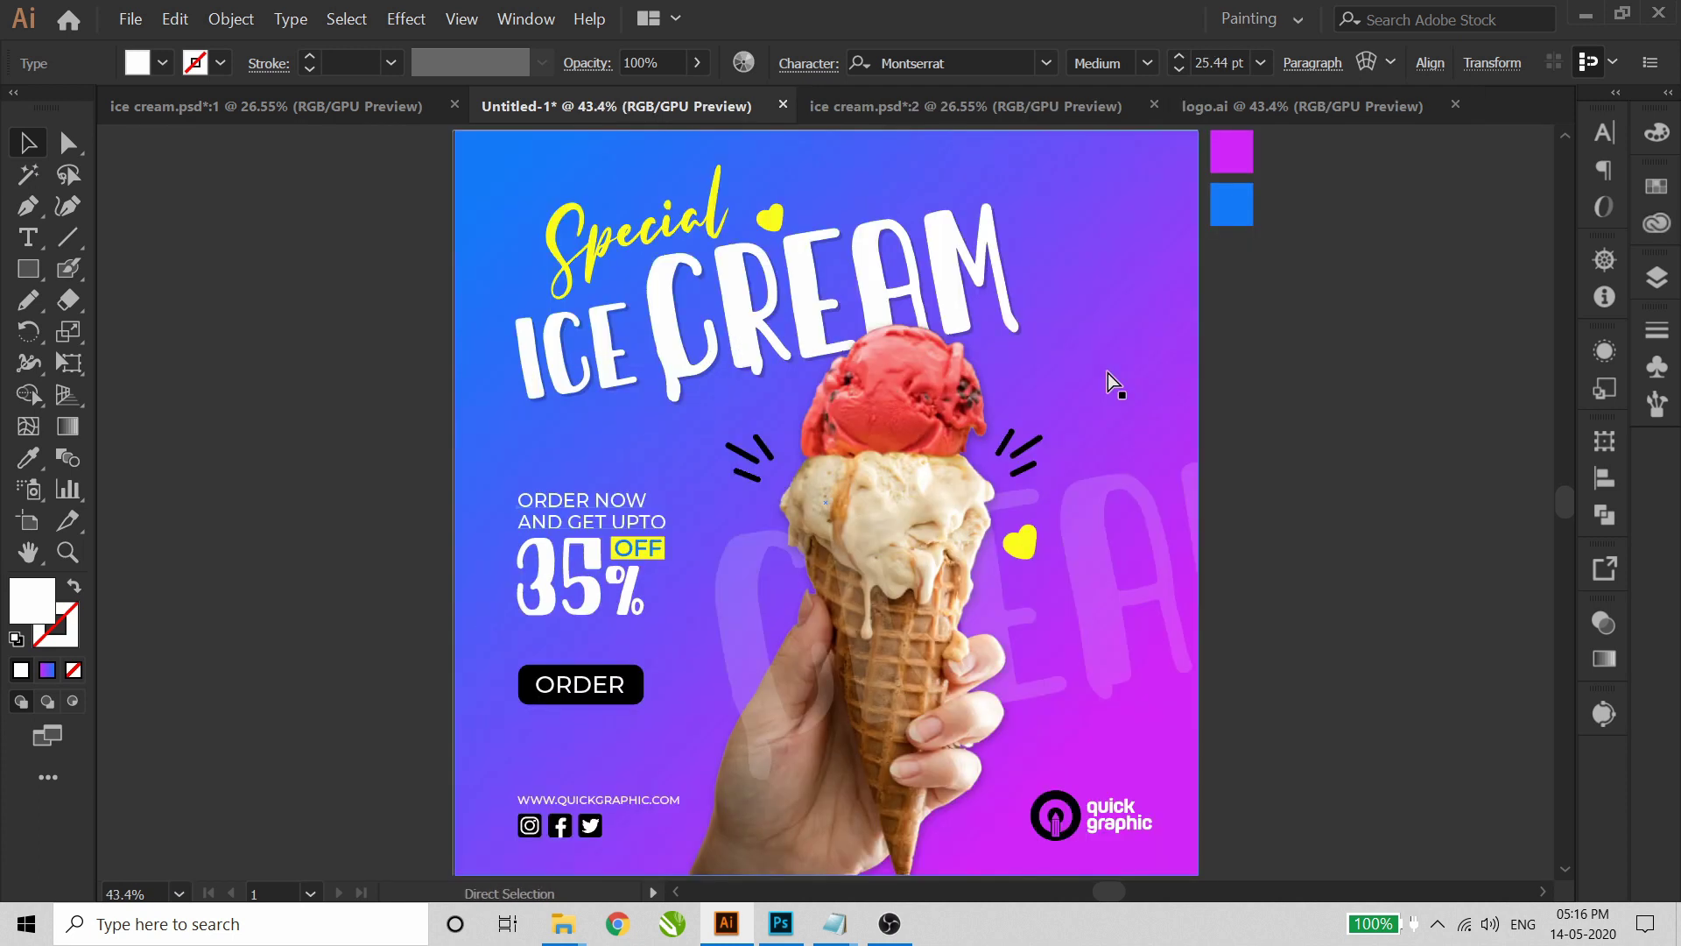
pyautogui.click(1270, 488)
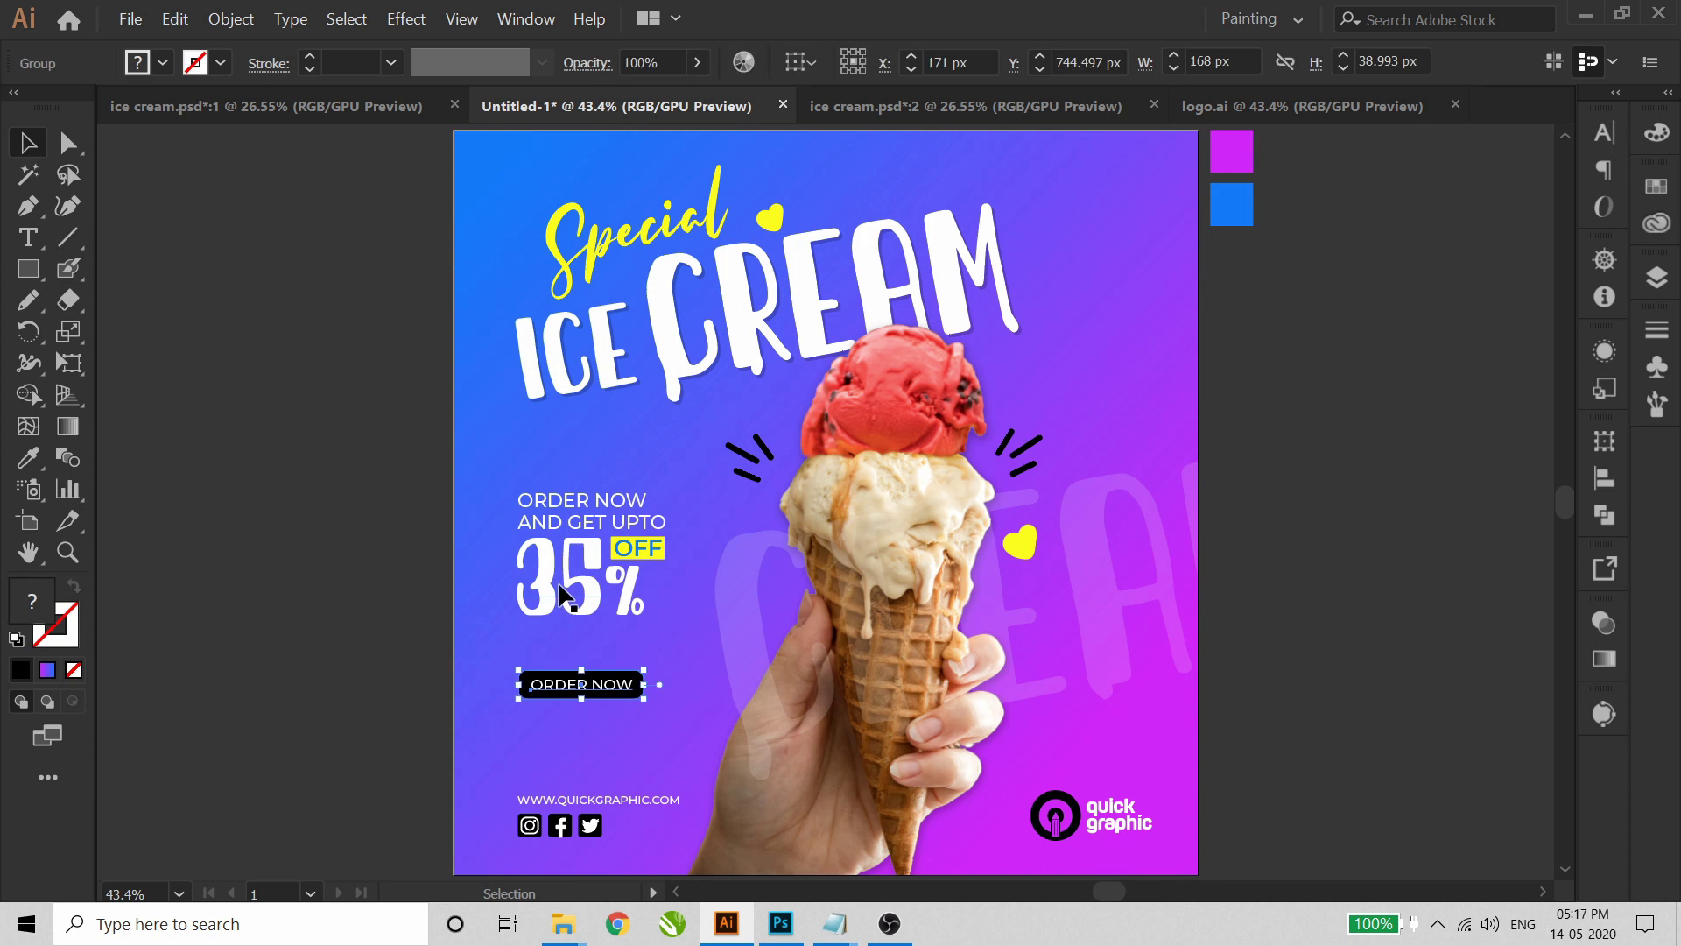
# - Move the ORDER NOW button up closer to the 35% offer and shift the website address slightly higher above the social icons
pyautogui.click(295, 525)
pyautogui.click(582, 690)
pyautogui.press('Up')
pyautogui.press('Up')
pyautogui.press('Up')
pyautogui.press('Up')
pyautogui.press('Up')
pyautogui.press('Up')
pyautogui.press('Up')
pyautogui.press('Up')
pyautogui.press('Up')
pyautogui.press('Up')
pyautogui.press('Up')
pyautogui.press('Up')
pyautogui.press('Up')
pyautogui.press('Up')
pyautogui.press('Up')
pyautogui.press('Up')
pyautogui.press('Up')
pyautogui.press('Up')
pyautogui.press('Up')
pyautogui.press('Up')
pyautogui.press('Up')
pyautogui.press('Up')
pyautogui.press('Up')
pyautogui.press('Up')
pyautogui.press('Up')
pyautogui.press('Up')
pyautogui.press('Down')
pyautogui.press('Down')
pyautogui.press('Down')
pyautogui.press('Down')
pyautogui.press('Down')
pyautogui.press('Down')
pyautogui.press('Down')
pyautogui.press('Down')
pyautogui.press('Down')
pyautogui.press('Down')
pyautogui.click(368, 681)
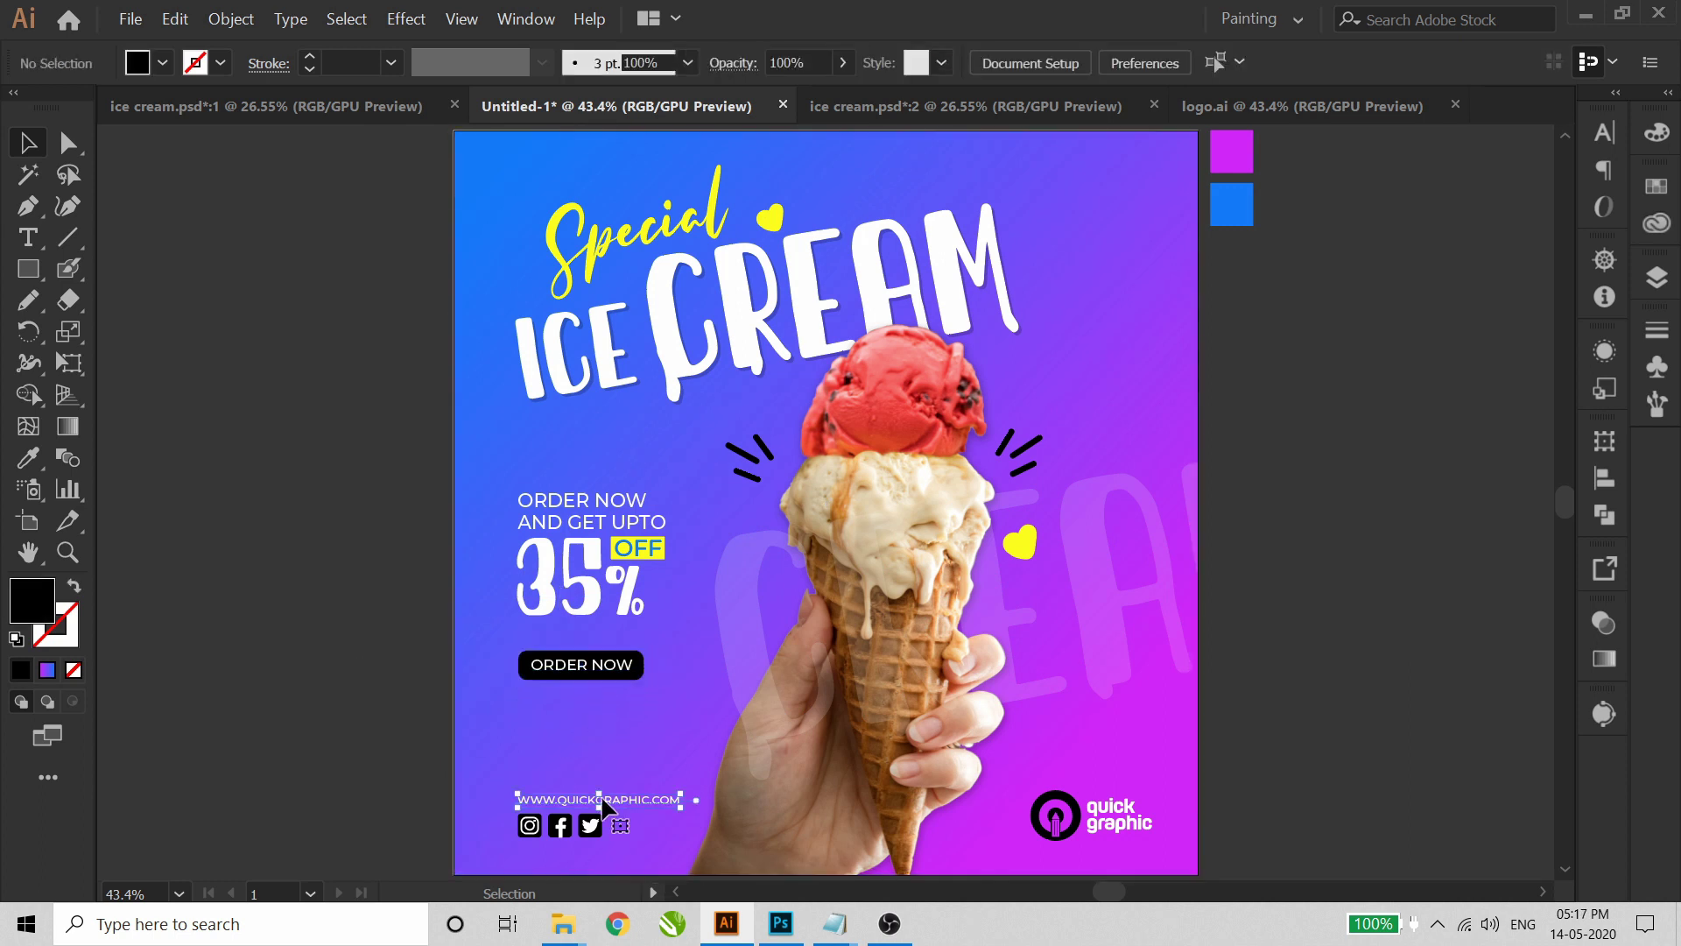
pyautogui.moveTo(603, 806); pyautogui.dragTo(603, 802)
pyautogui.click(262, 678)
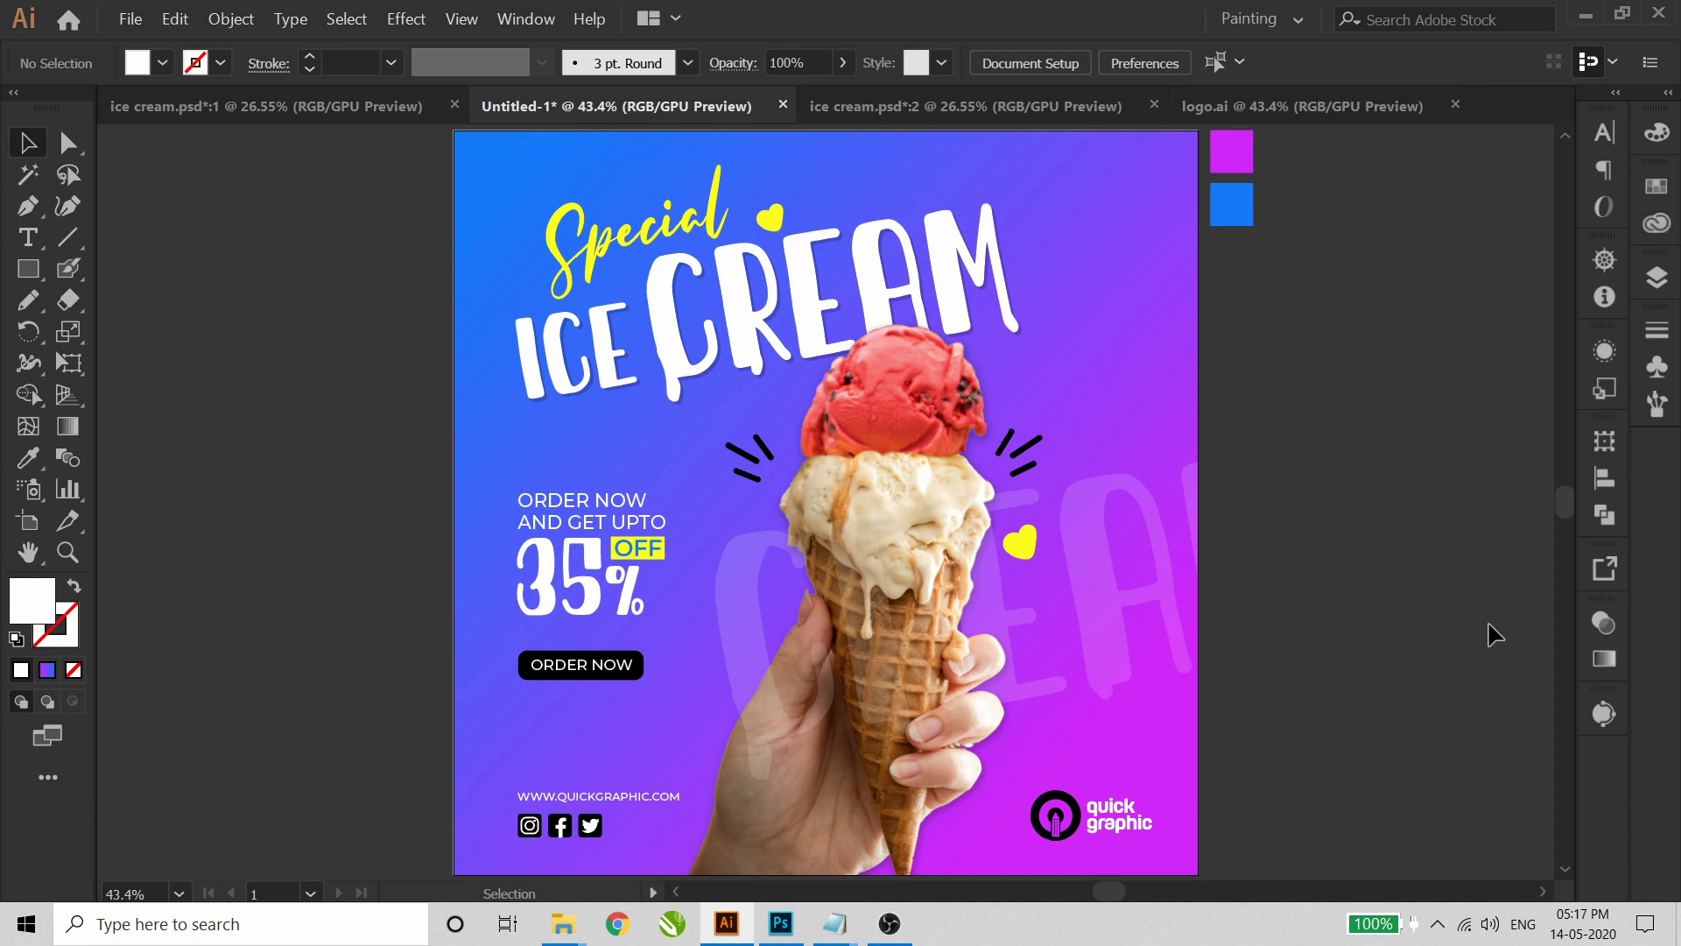
# - Ungroup the quick graphic logo so its lettering can be selected separately from the round emblem
pyautogui.click(1110, 824)
pyautogui.keyDown('ctrl'); pyautogui.click(1110, 825); pyautogui.keyUp('ctrl')
pyautogui.press('z')
pyautogui.moveTo(1173, 836); pyautogui.dragTo(998, 772)
pyautogui.press('v')
pyautogui.click(1007, 613)
pyautogui.rightClick(1005, 611)
pyautogui.click(1042, 463)
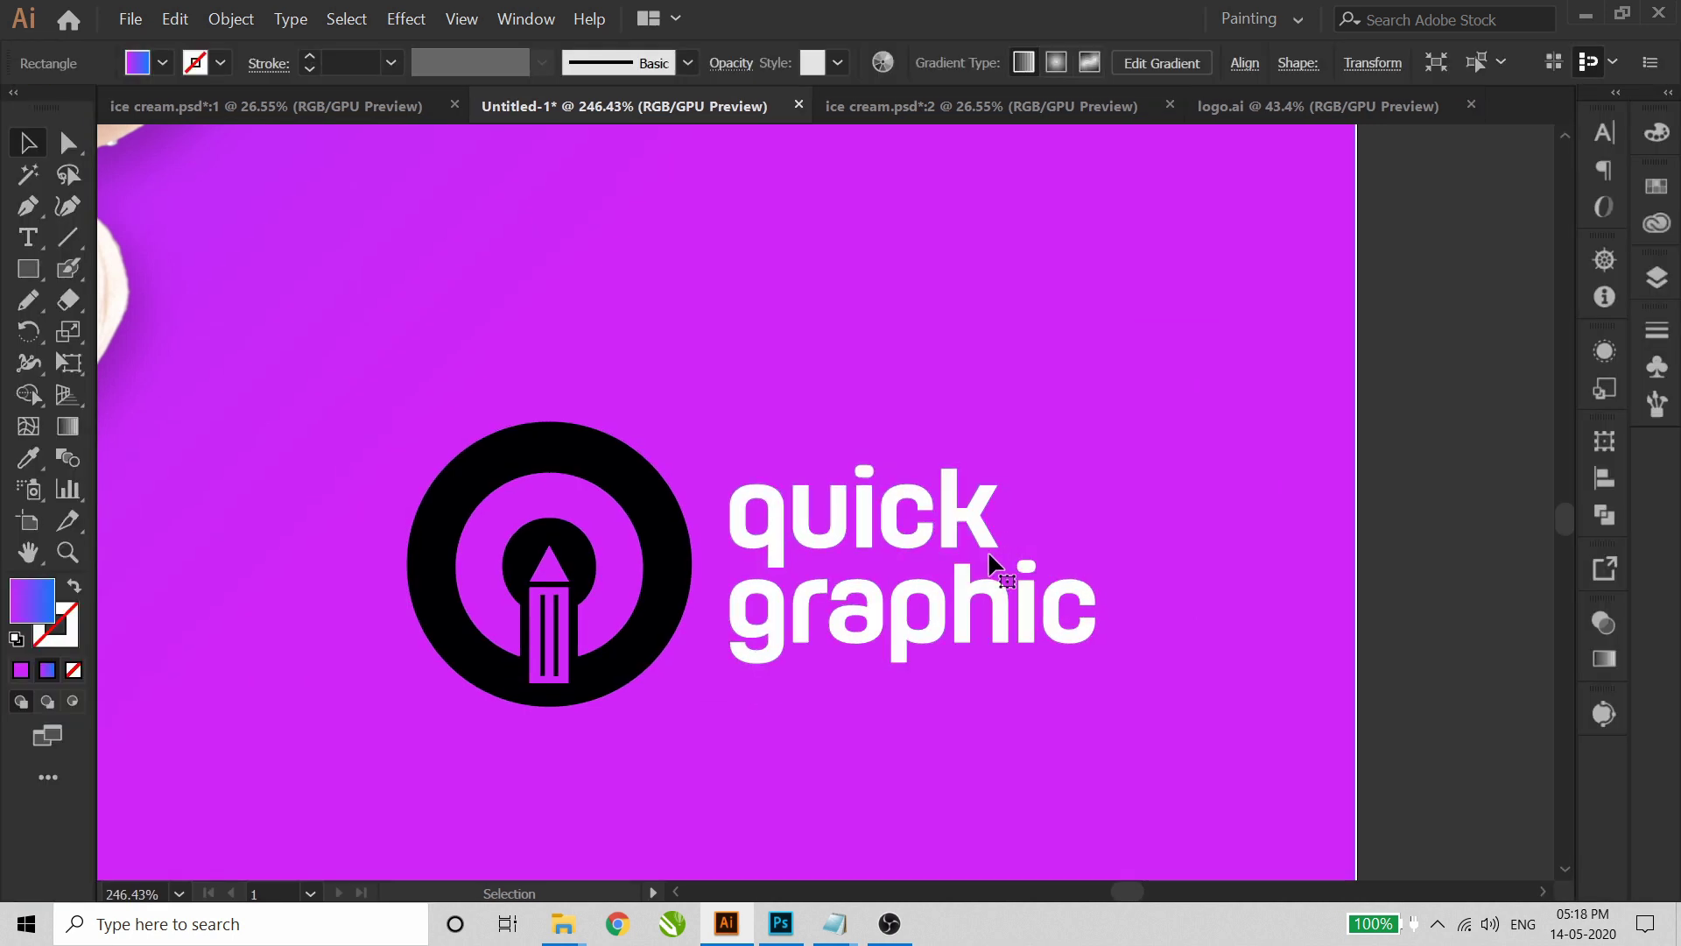
# - Fill the logo's quick graphic lettering with black to match the emblem
pyautogui.click(981, 533)
pyautogui.click(143, 58)
pyautogui.click(74, 104)
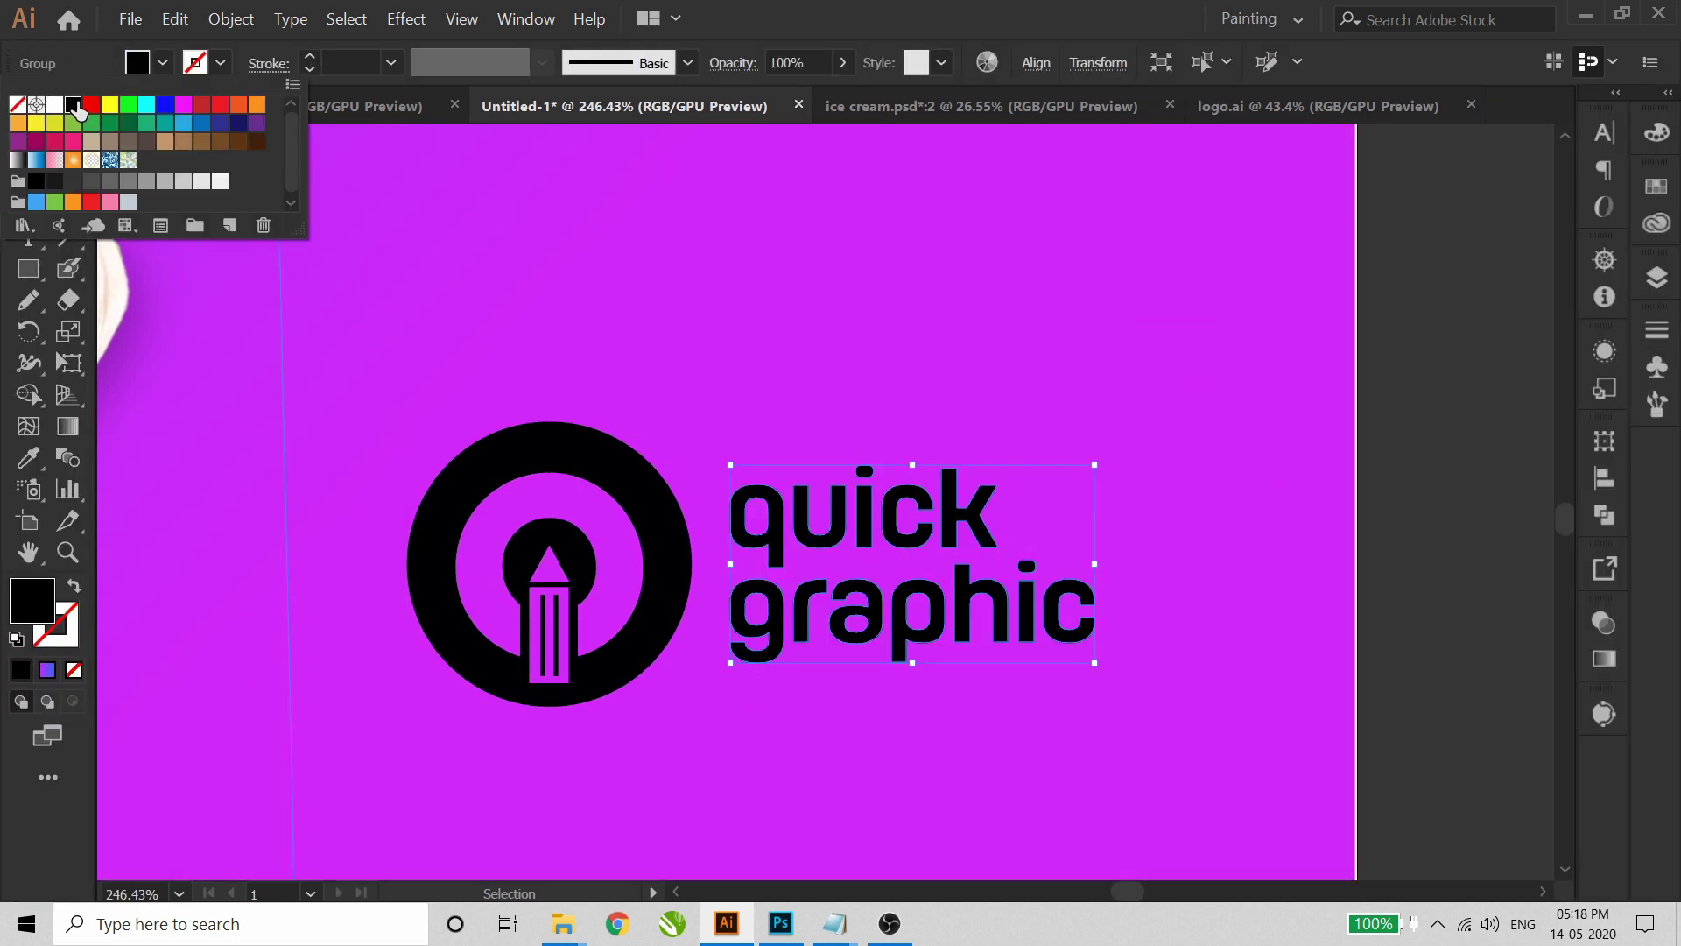
pyautogui.press('Escape')
pyautogui.click(520, 294)
pyautogui.hotkey('ctrl', '0')
pyautogui.click(1479, 729)
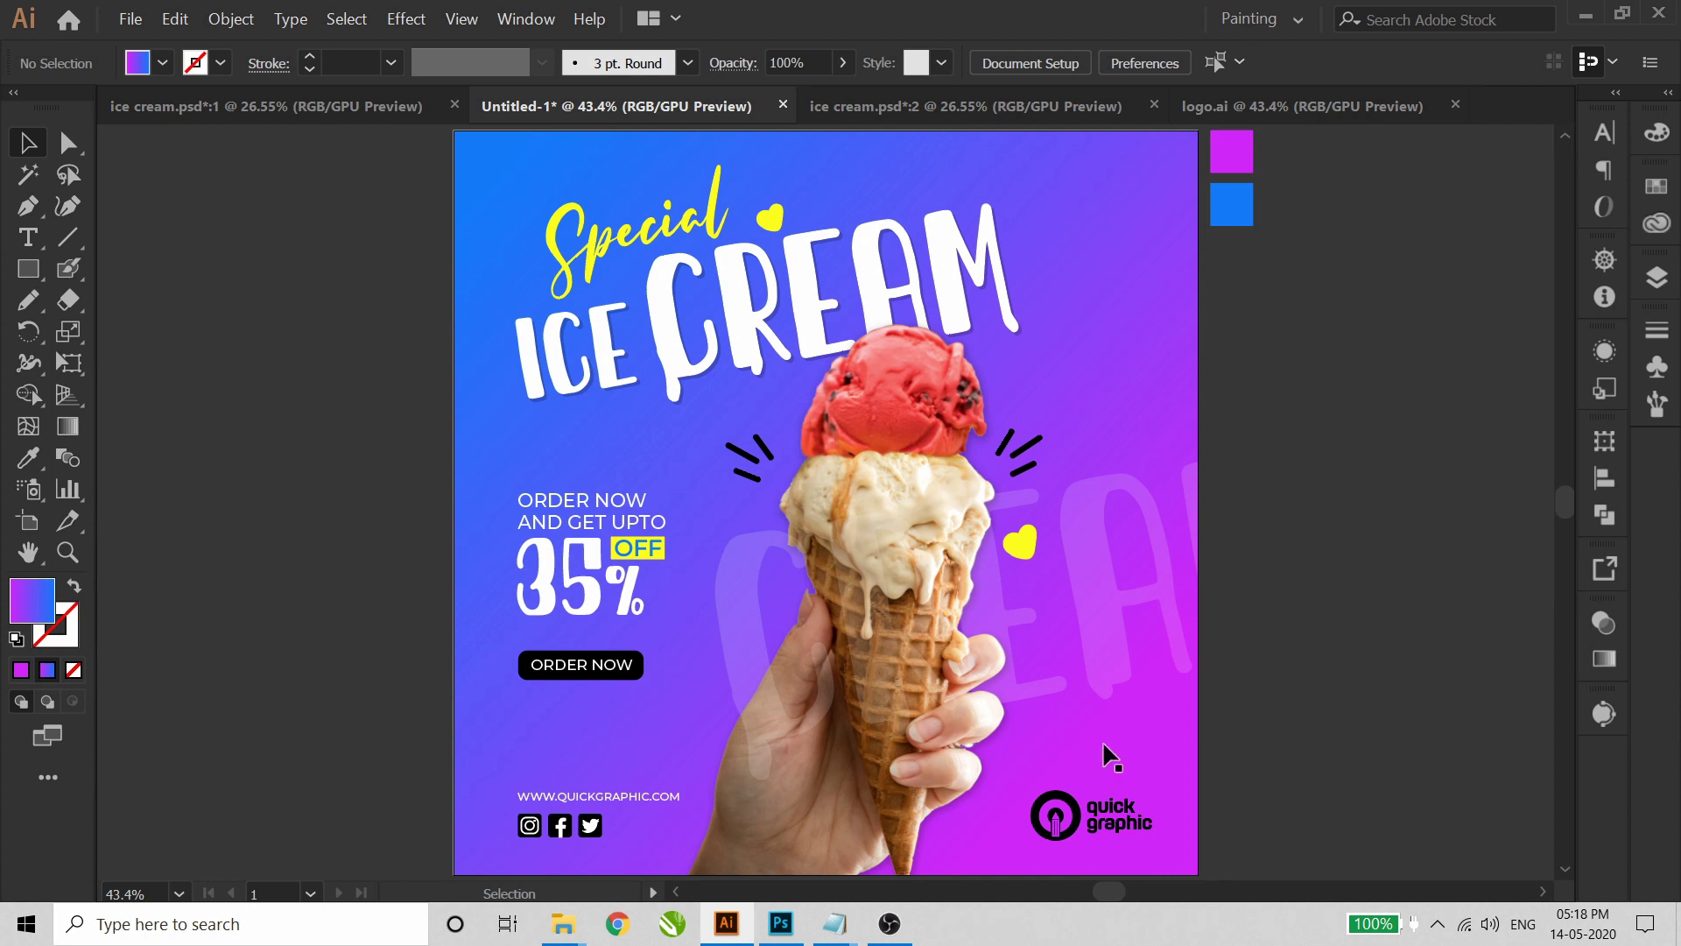
pyautogui.click(617, 797)
pyautogui.click(163, 63)
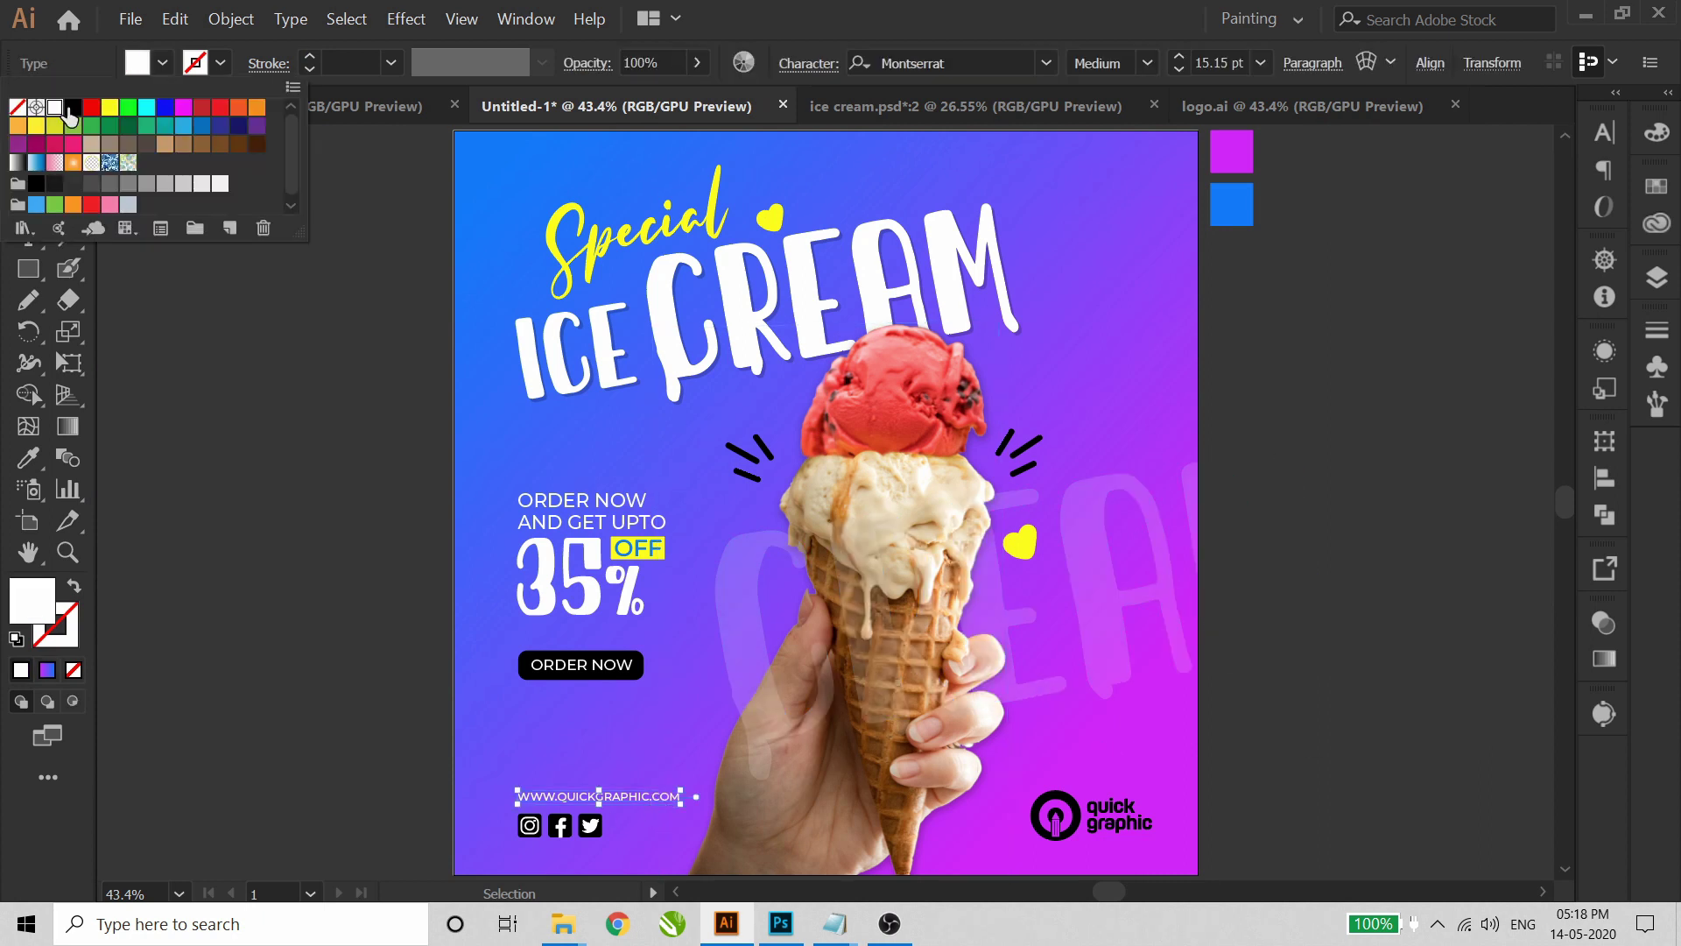
pyautogui.click(75, 104)
pyautogui.press('Escape')
pyautogui.click(1401, 589)
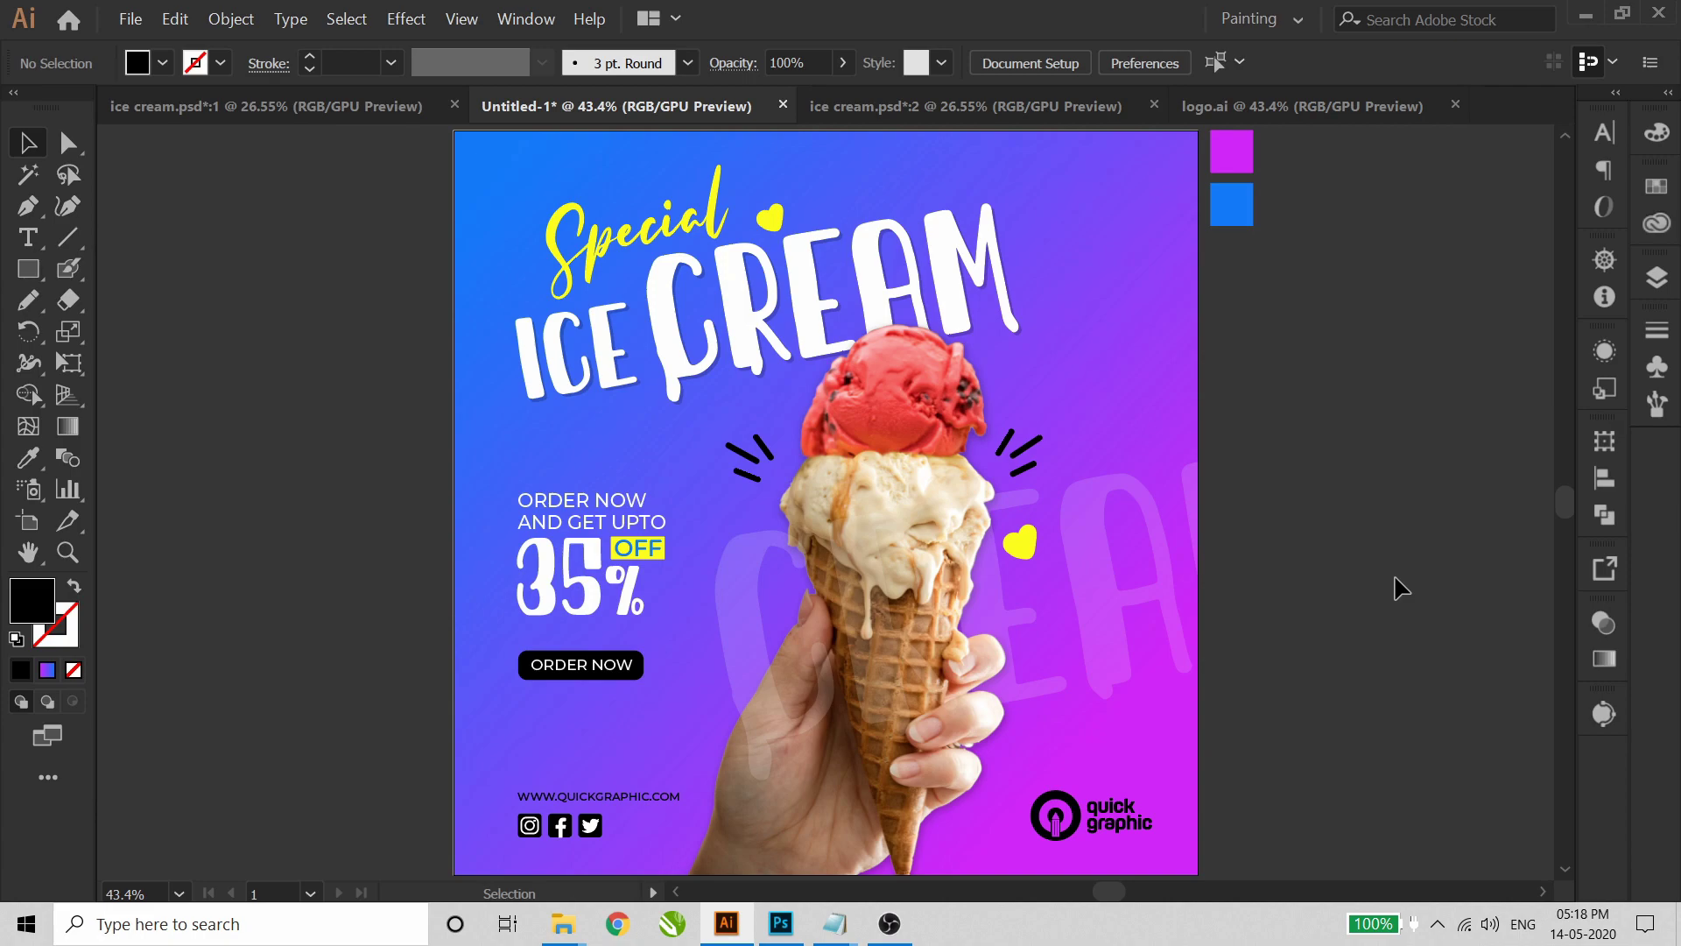